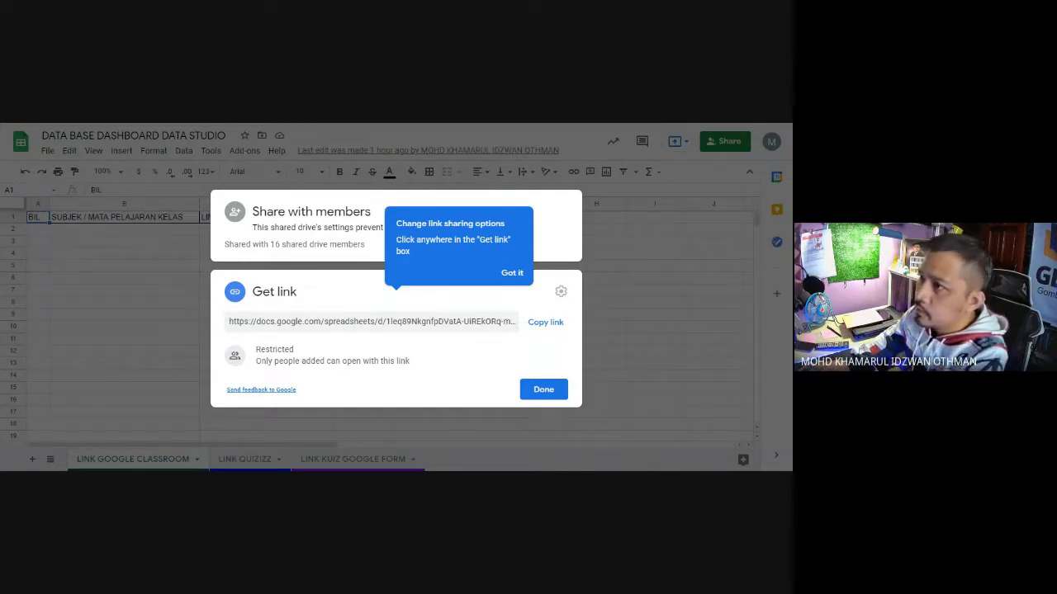
pyautogui.click(544, 389)
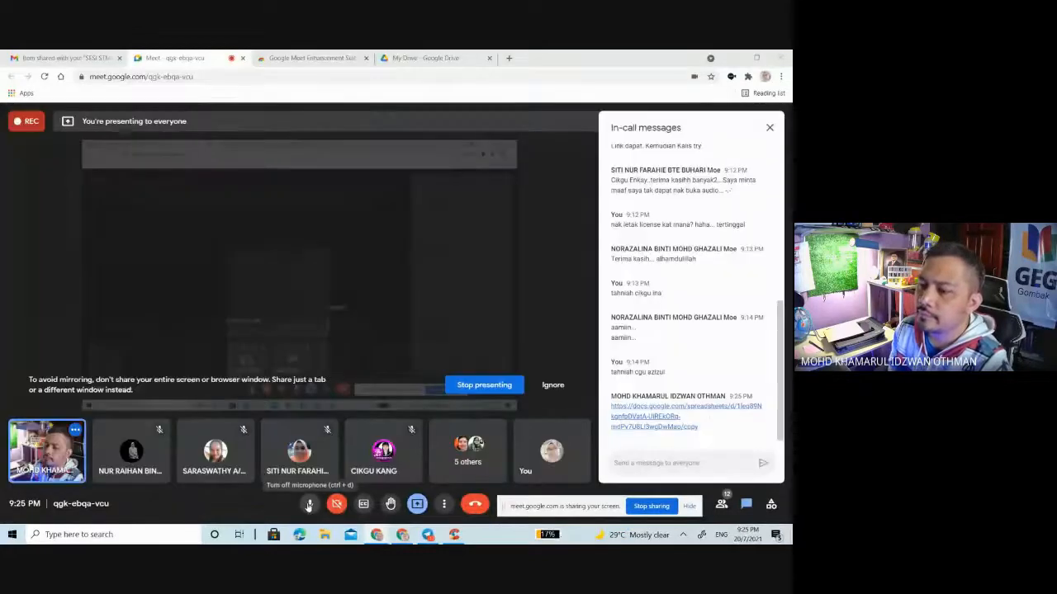
pyautogui.click(309, 505)
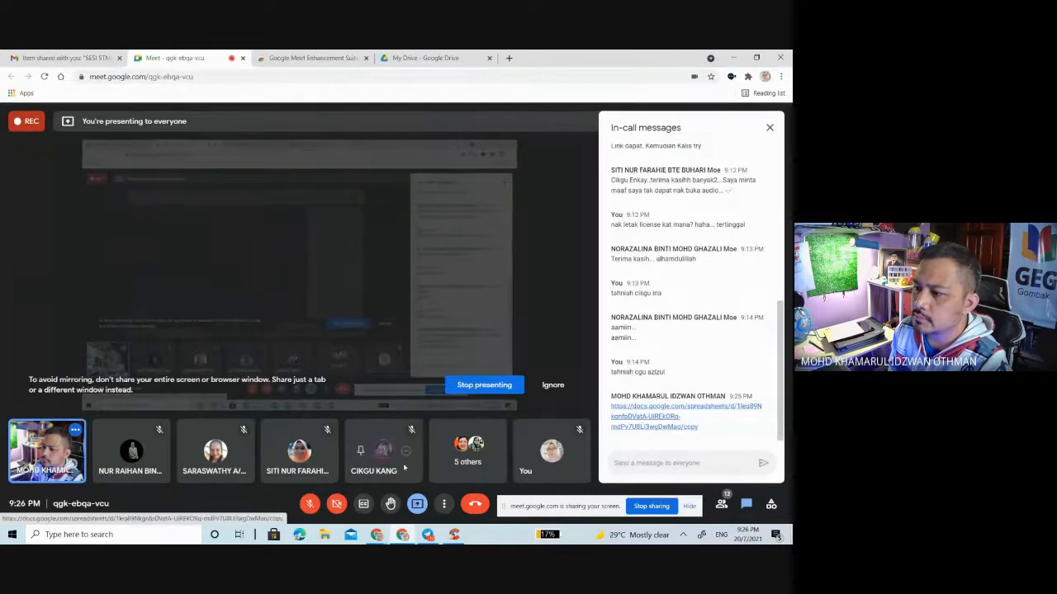
pyautogui.click(312, 505)
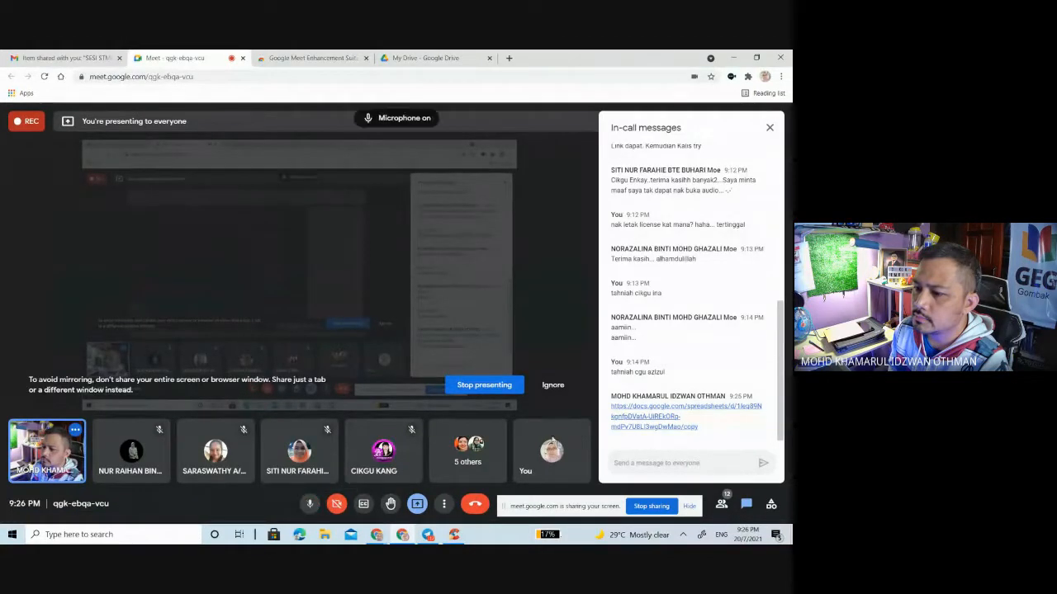
# Step: Open the spreadsheet link posted in the meeting chat and make a copy of DATA BASE DASHBOARD DATA STUDIO
pyautogui.click(641, 420)
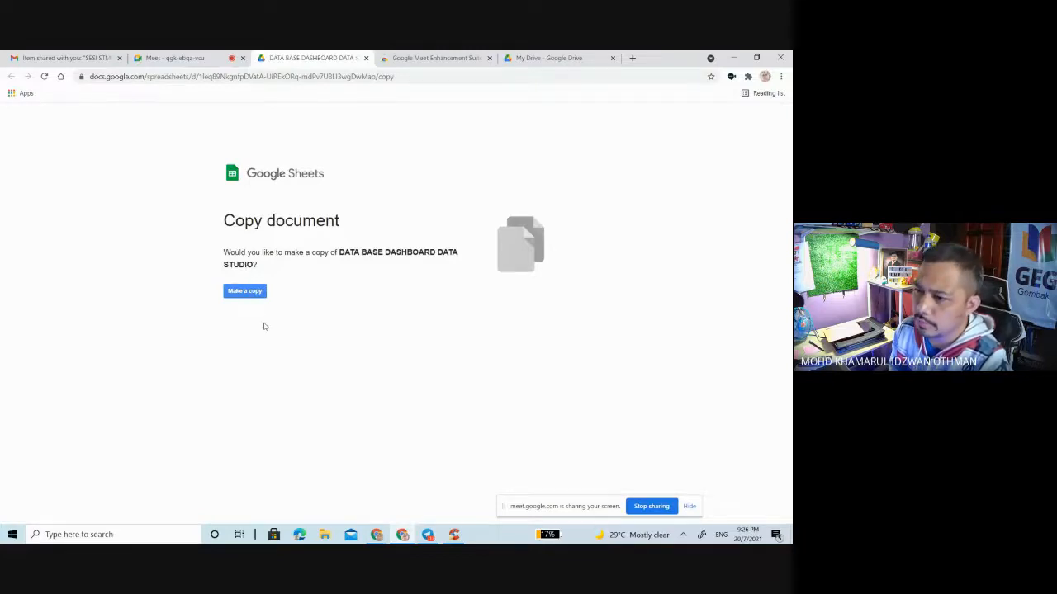
pyautogui.click(254, 296)
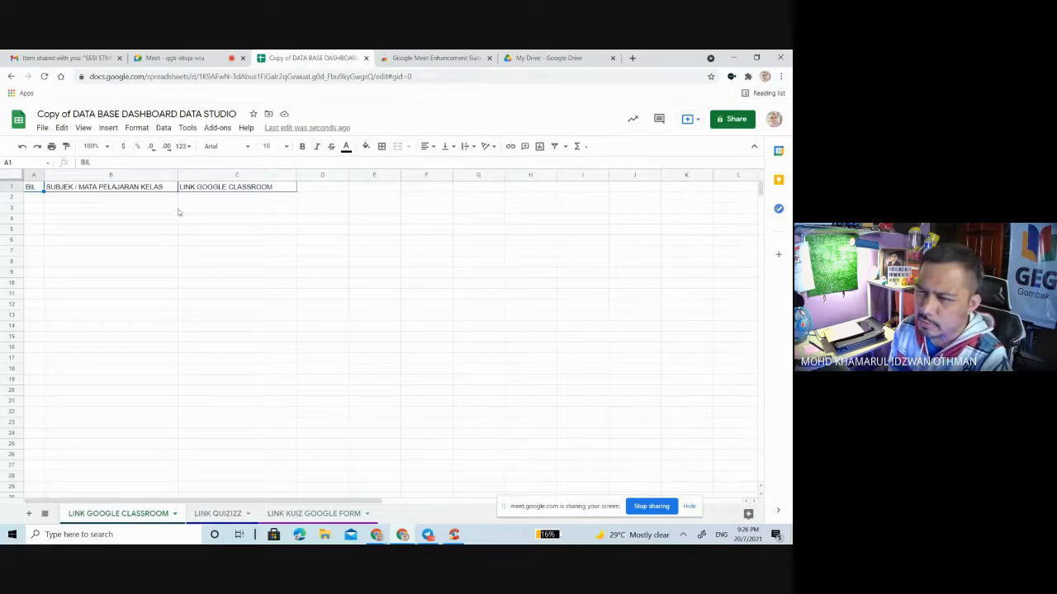
# Step: Rename the copied spreadsheet by removing "Copy of" and adding "PDPR" and the teacher's title and name after "DATA BASE DASHBOARD DATA STUDIO"
pyautogui.click(73, 114)
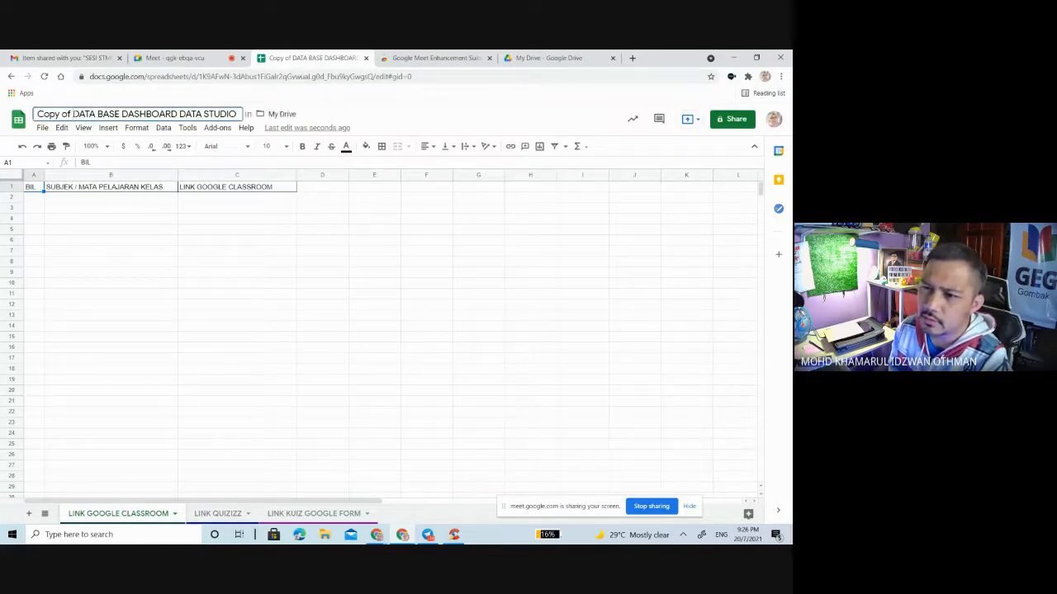
pyautogui.press('BackSpace')
pyautogui.press('BackSpace')
pyautogui.press('BackSpace')
pyautogui.press('BackSpace')
pyautogui.press('BackSpace')
pyautogui.press('BackSpace')
pyautogui.press('BackSpace')
pyautogui.press('BackSpace')
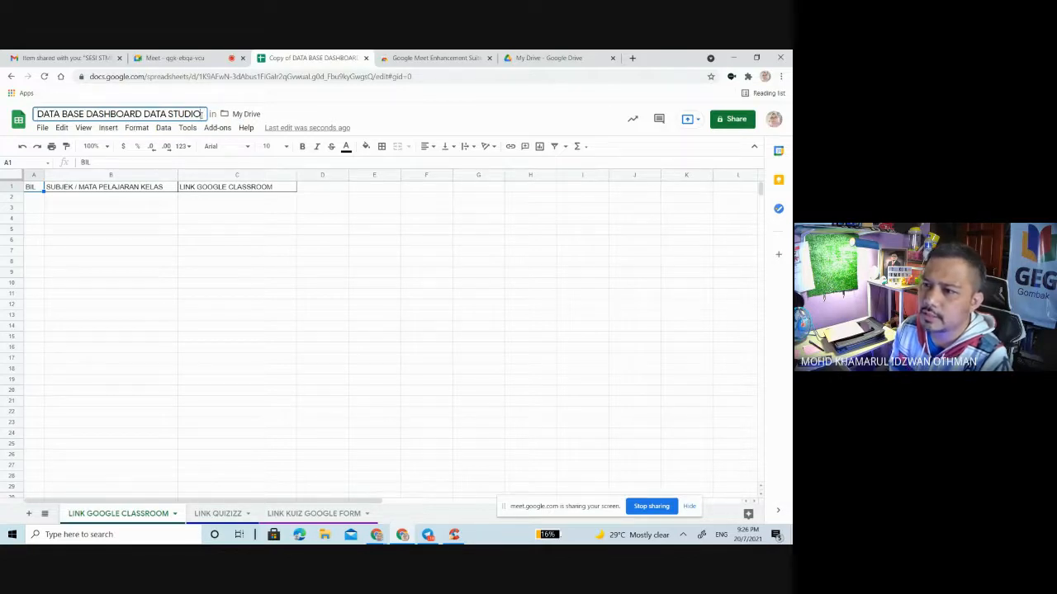
pyautogui.write('PDP')
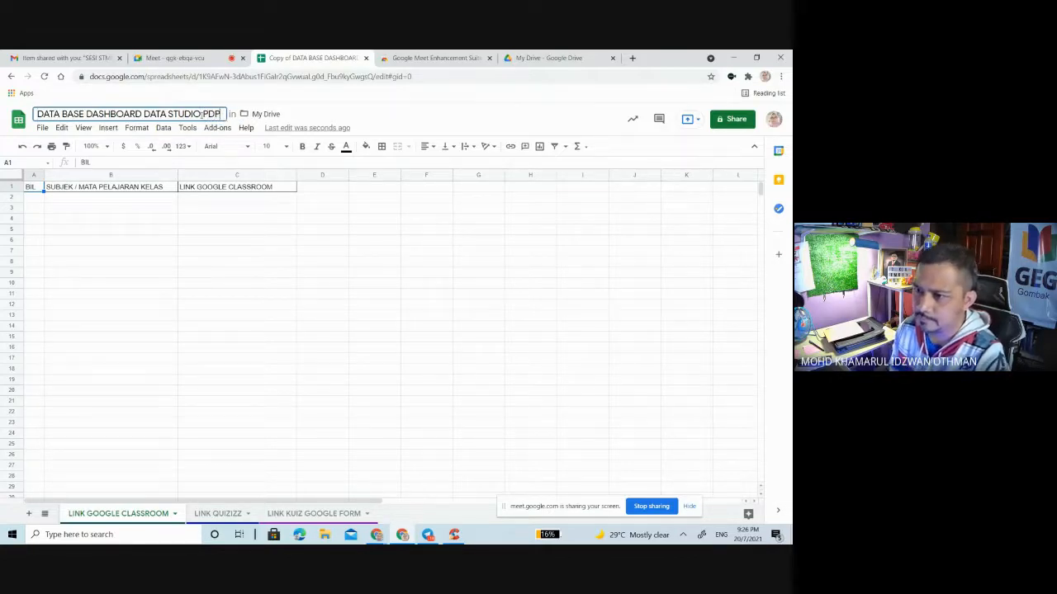
pyautogui.write('R Cik')
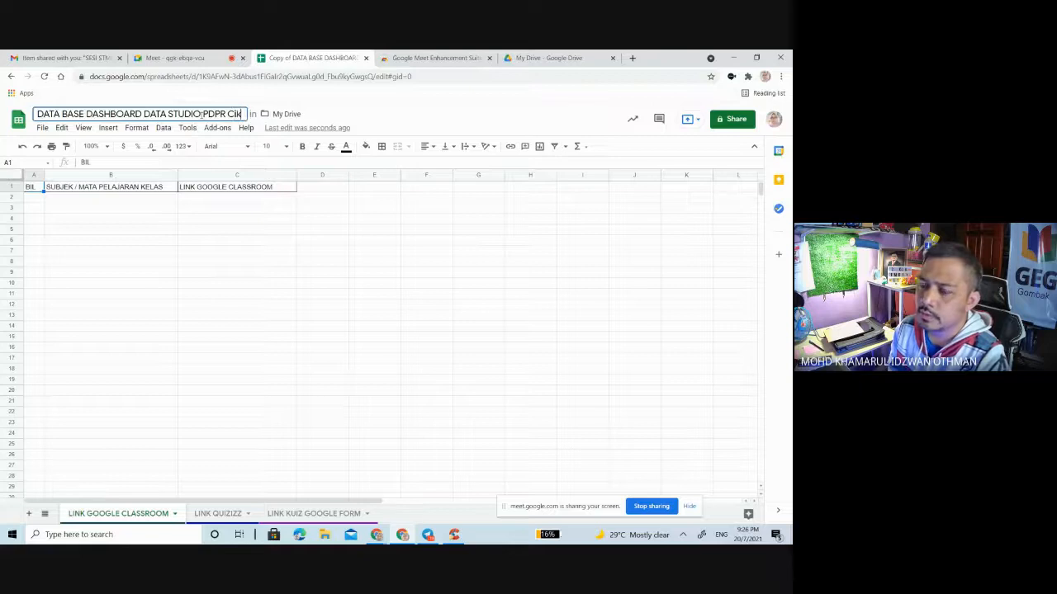
pyautogui.write('gu Pija')
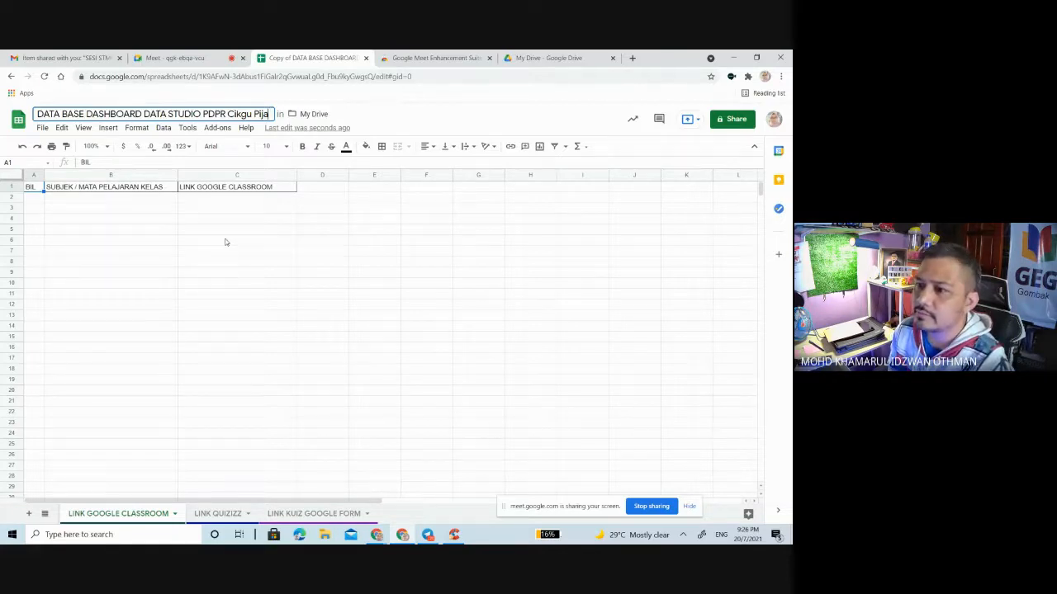
# Step: Create a folder named AKADEMIK 2021 in My Drive and move the spreadsheet into it
pyautogui.click(317, 116)
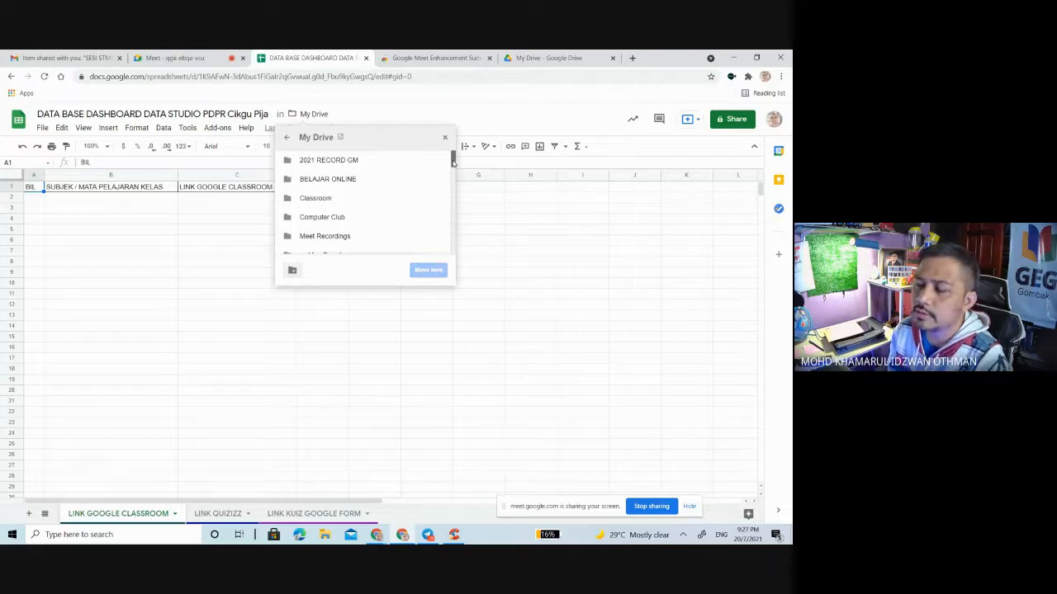
pyautogui.moveTo(452, 163)
pyautogui.mouseDown()
pyautogui.moveTo(452, 182)
pyautogui.moveTo(454, 163)
pyautogui.mouseUp()
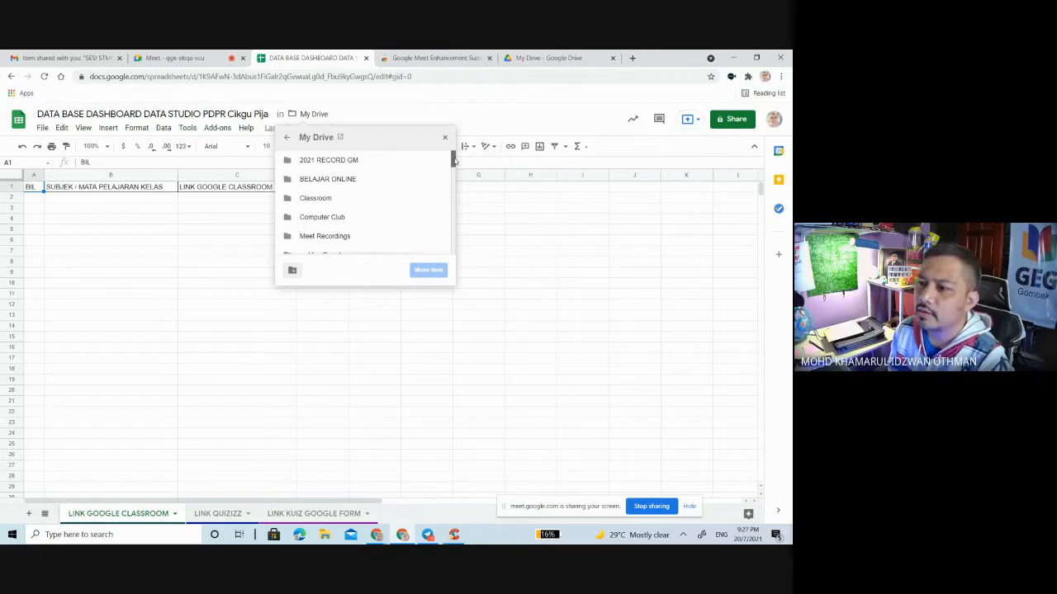
pyautogui.moveTo(453, 161); pyautogui.dragTo(454, 154)
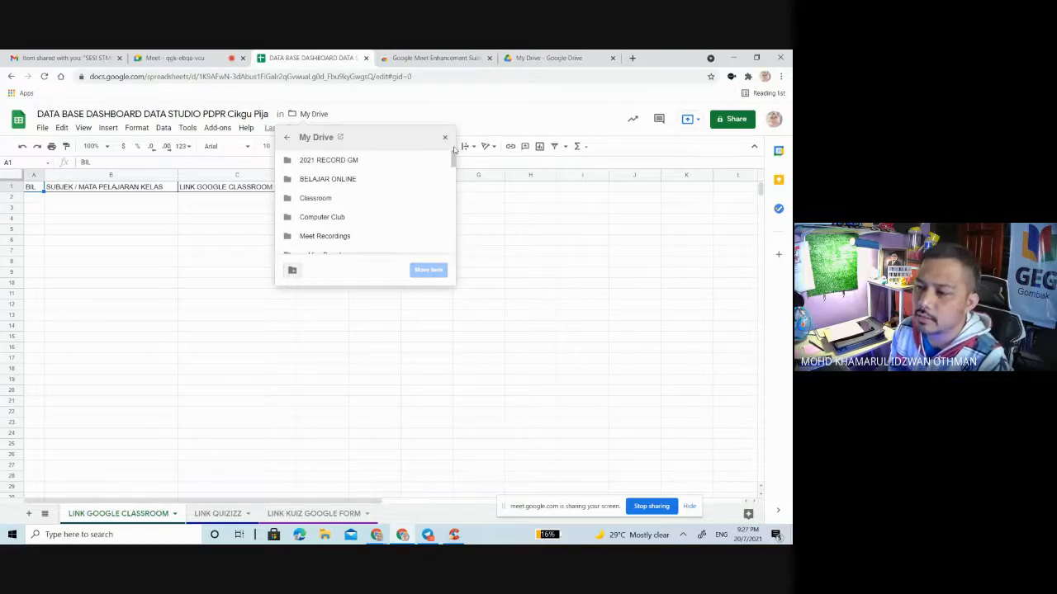
pyautogui.click(295, 272)
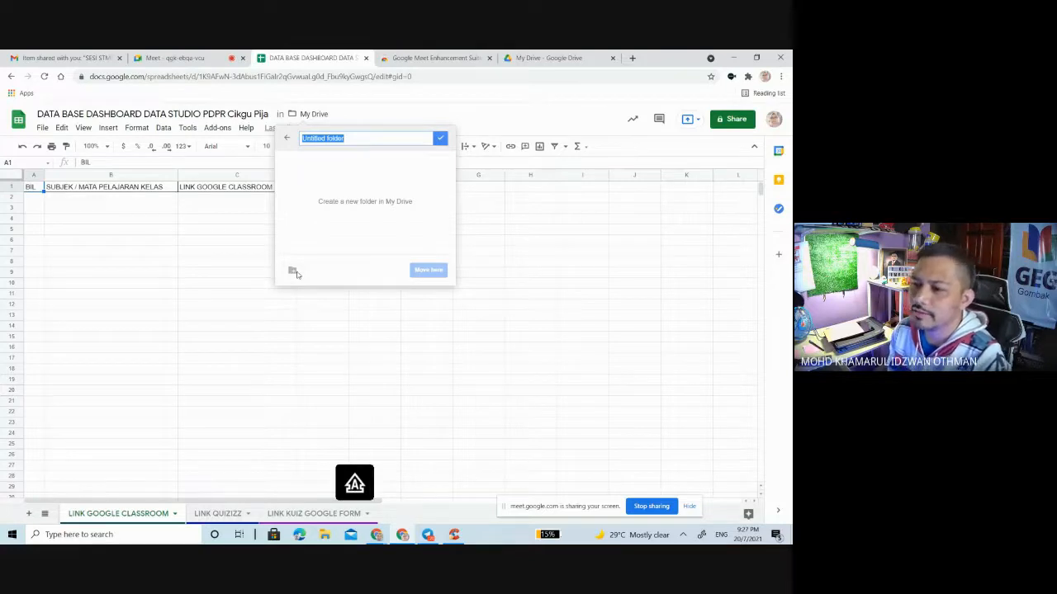
pyautogui.write('AKA')
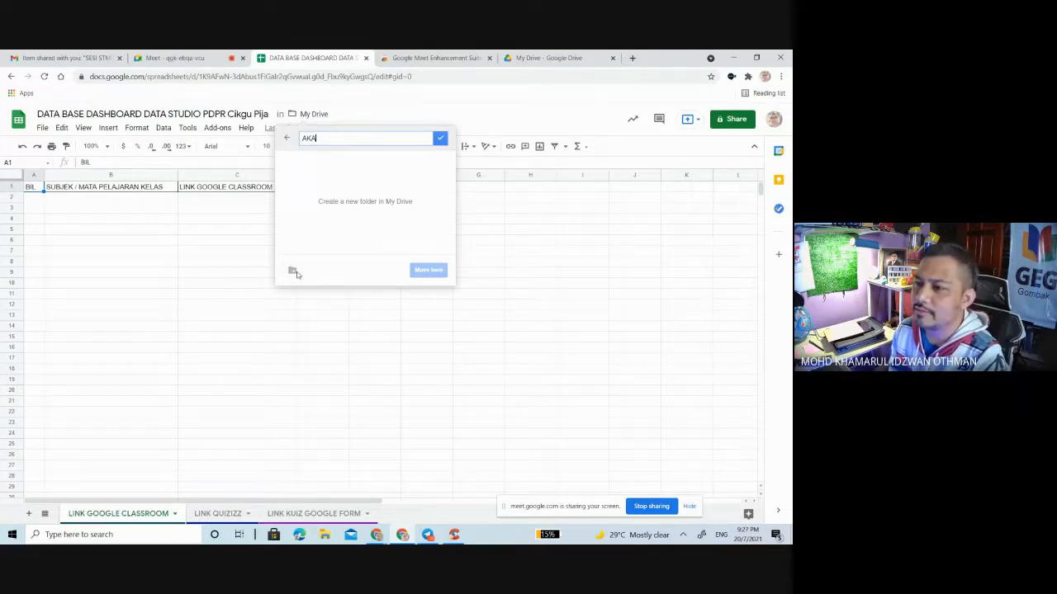
pyautogui.write('DEMIK')
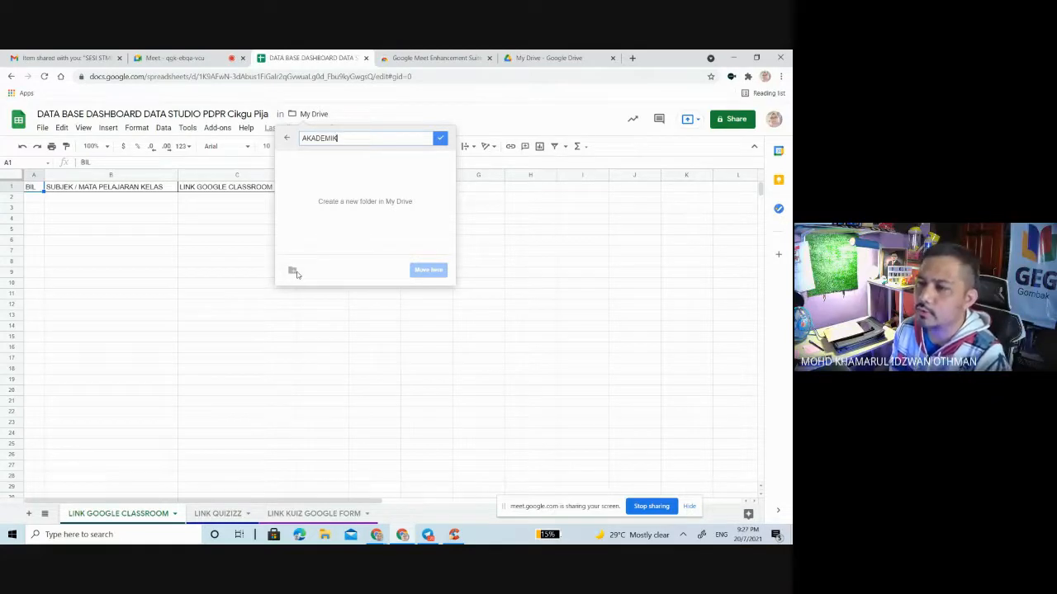
pyautogui.write(' 2021')
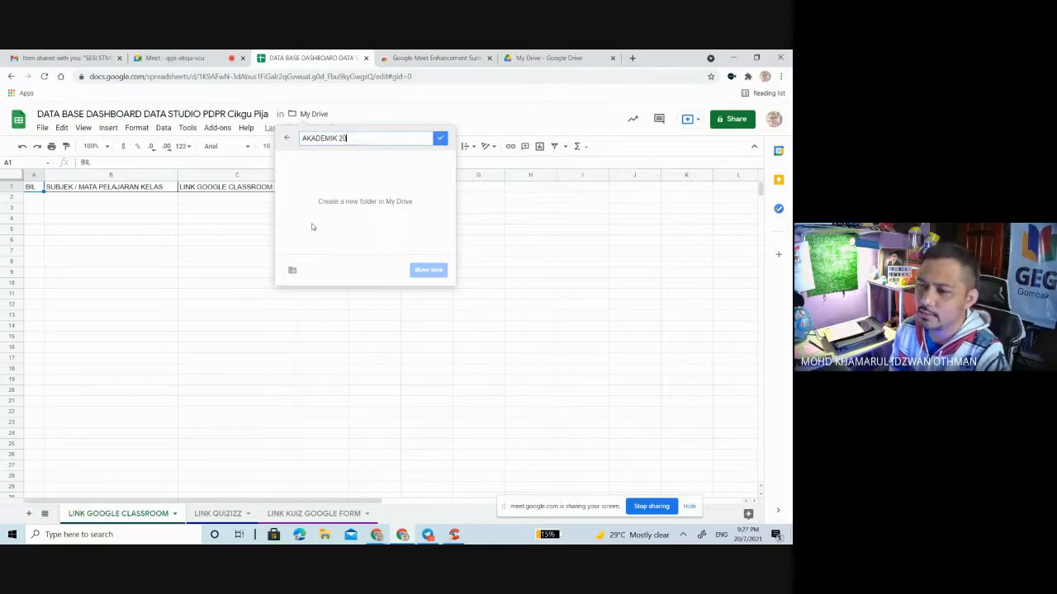
pyautogui.click(442, 139)
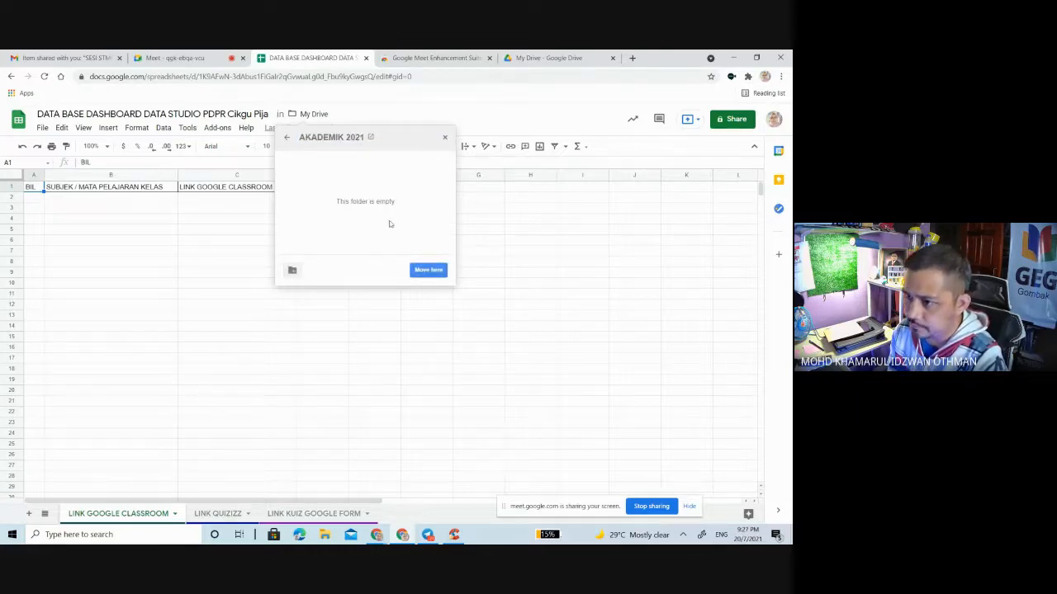
pyautogui.click(429, 270)
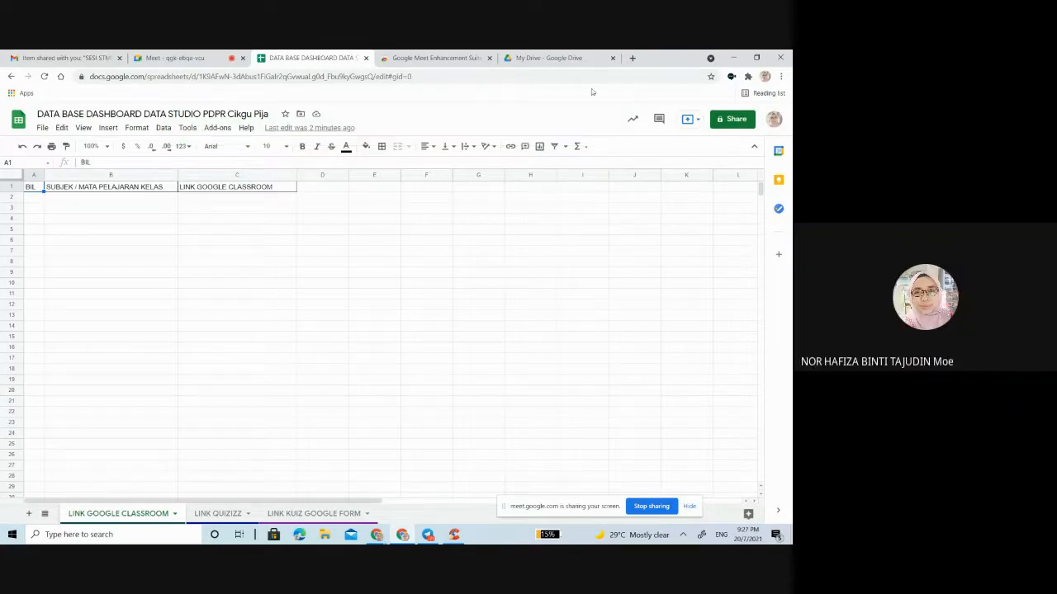
# Step: Open Google Classroom in a new browser tab and enter the class KELAS PDPR OGOS
pyautogui.click(562, 59)
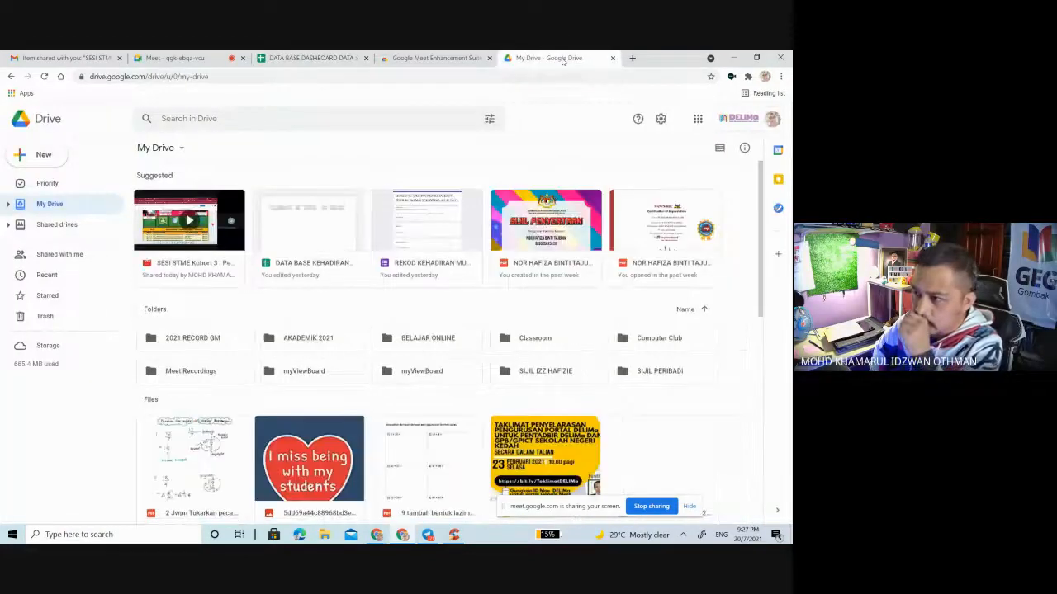
pyautogui.click(632, 58)
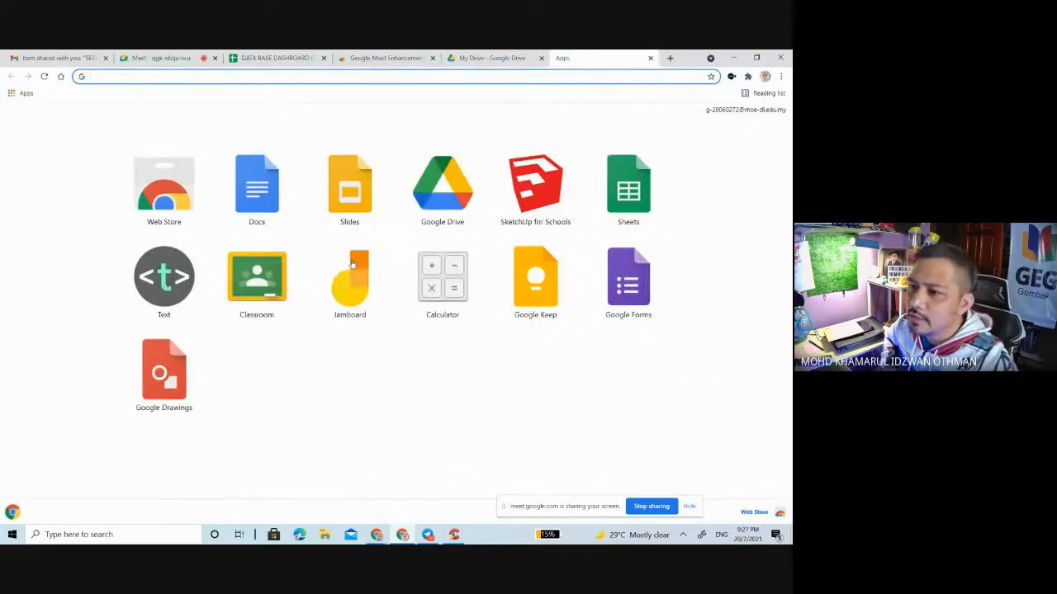
pyautogui.click(260, 287)
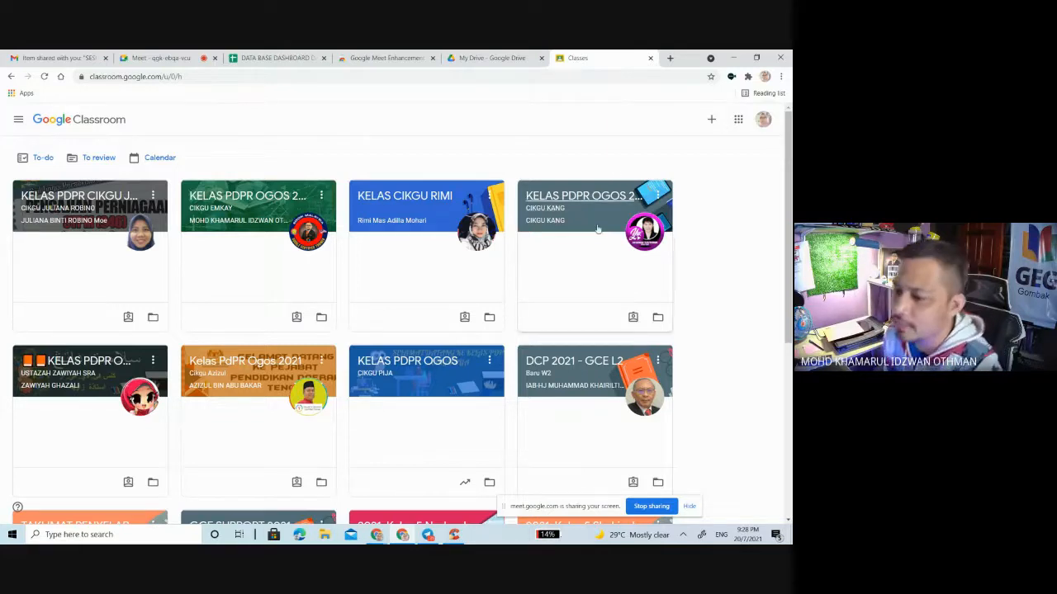
pyautogui.click(427, 363)
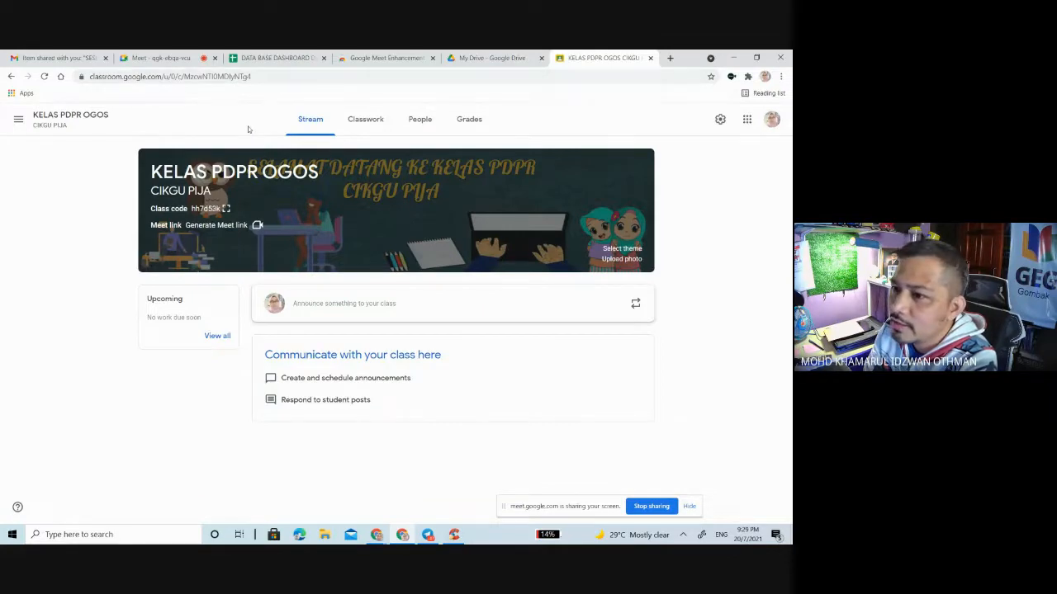
# Step: Copy the student invite link of the class from its list of people
pyautogui.click(261, 76)
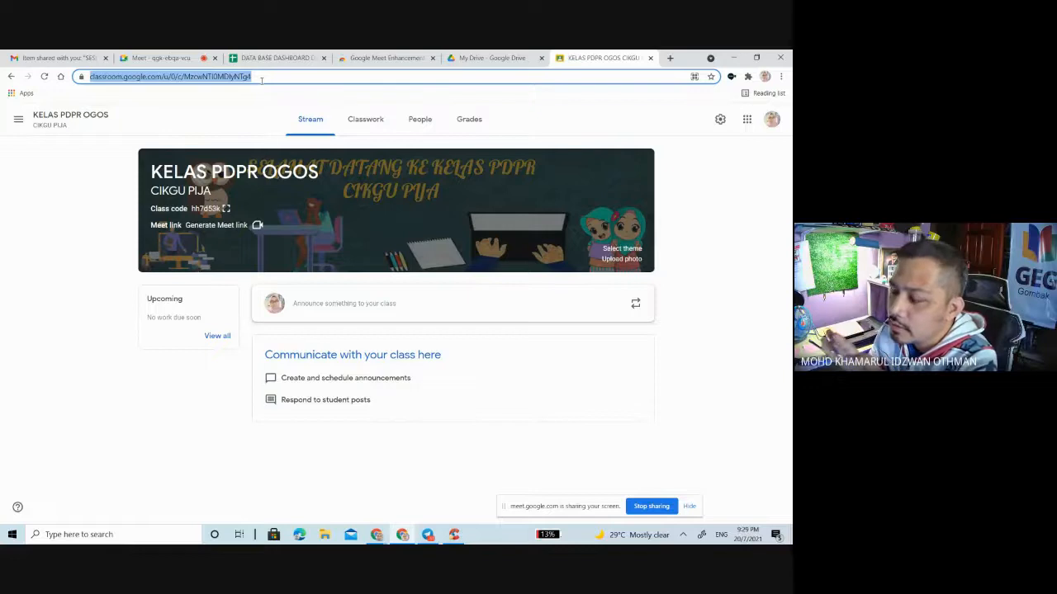
pyautogui.click(705, 213)
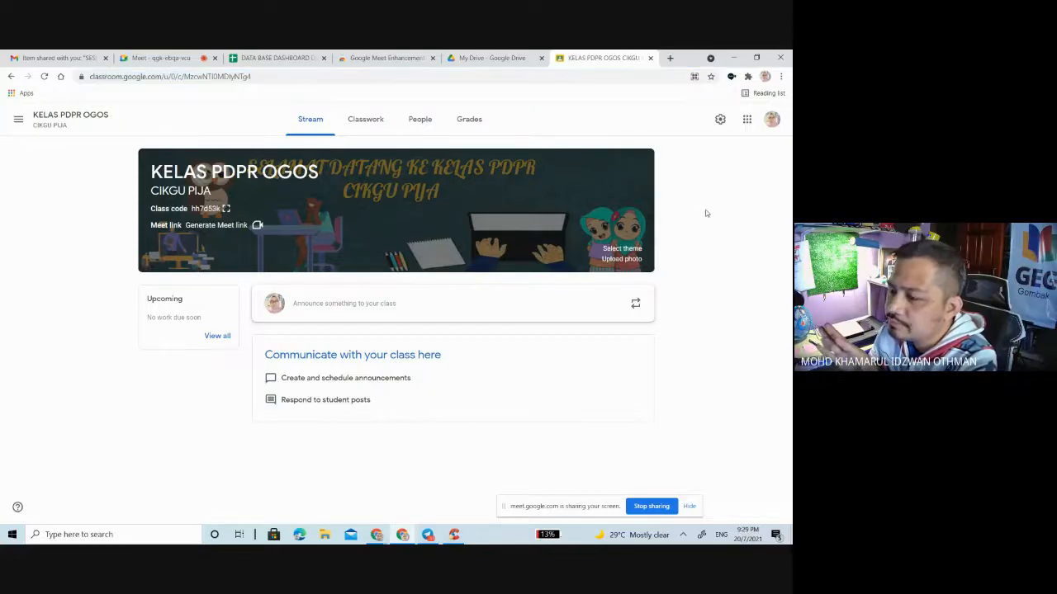
pyautogui.click(423, 119)
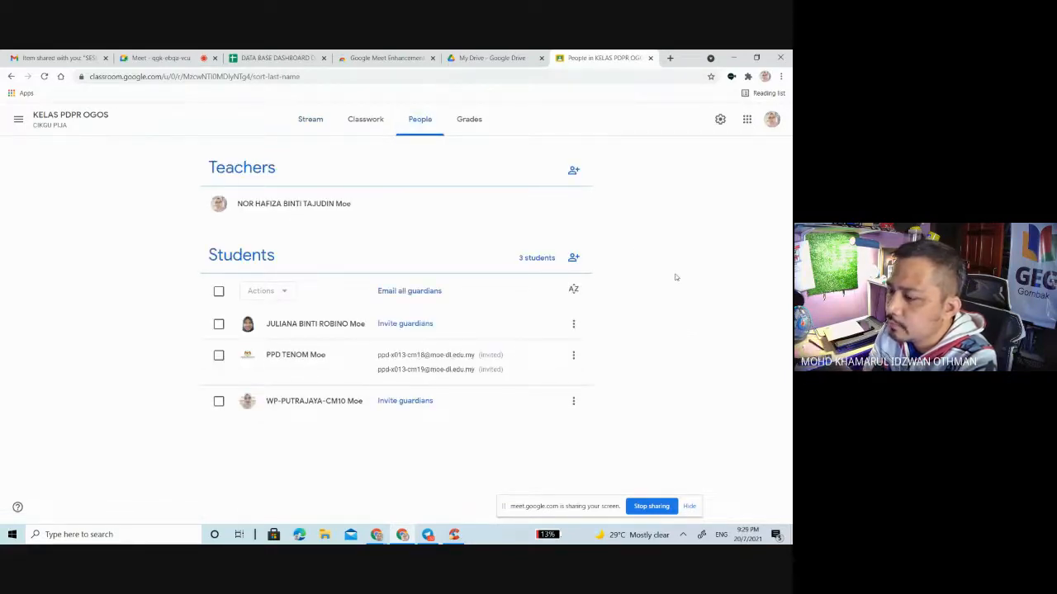
pyautogui.click(575, 261)
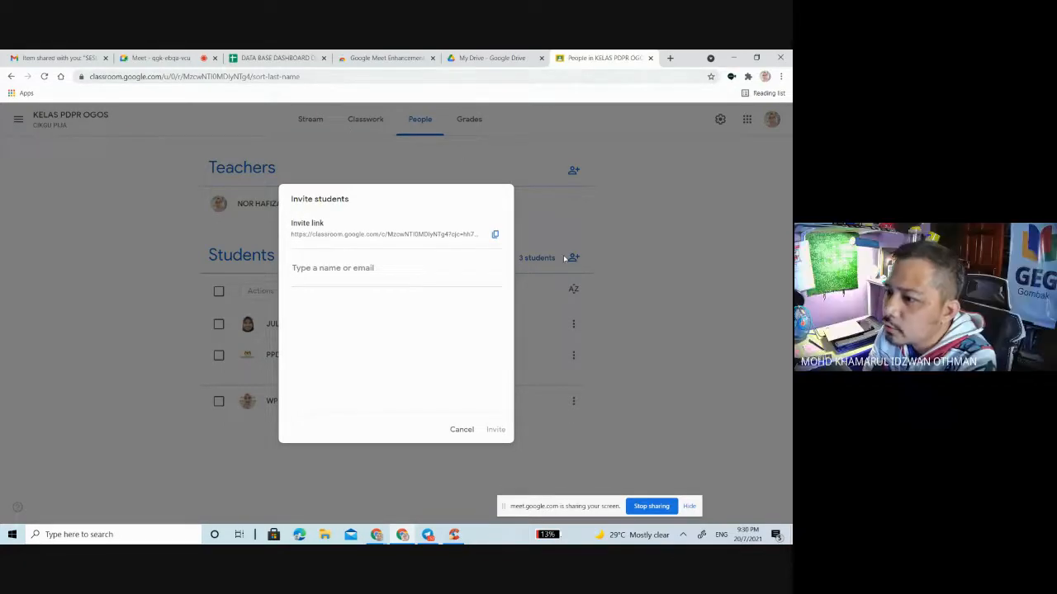
pyautogui.click(496, 235)
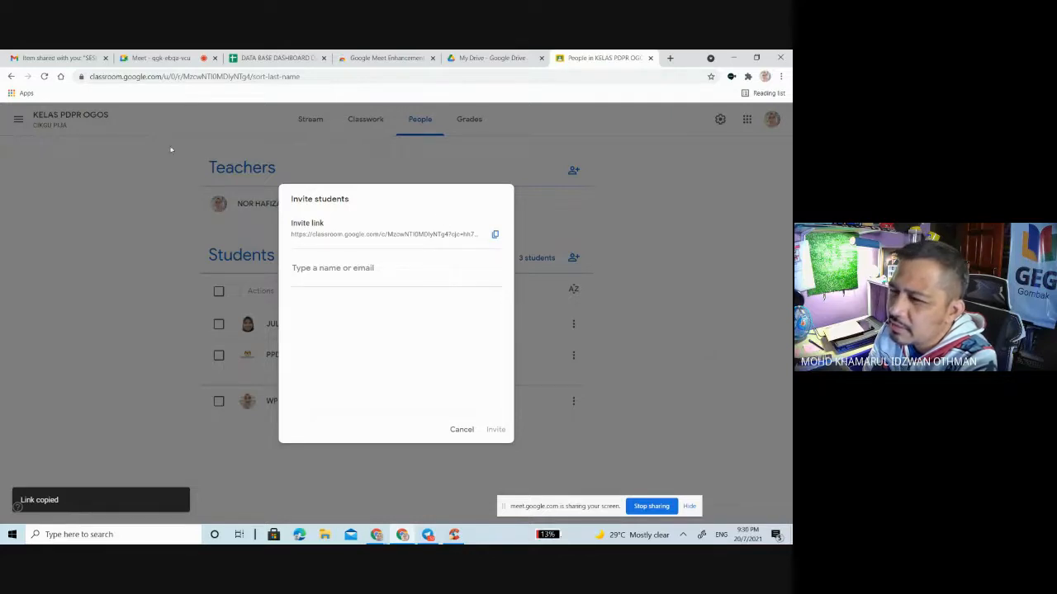
# Step: Return to the spreadsheet and paste the class invite link into cell C2 under LINK GOOGLE CLASSROOM
pyautogui.click(262, 57)
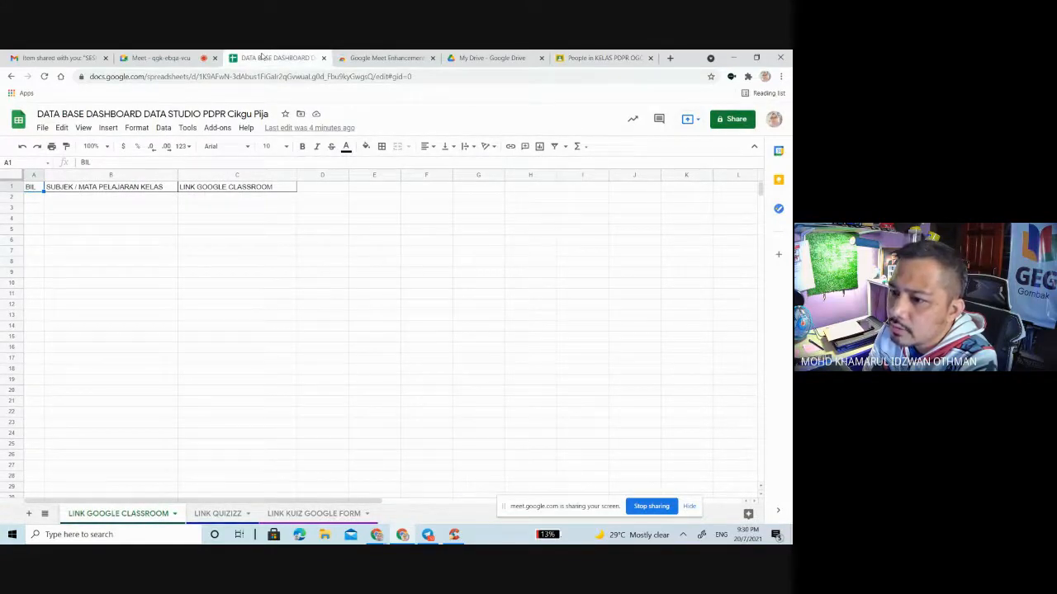
pyautogui.click(254, 203)
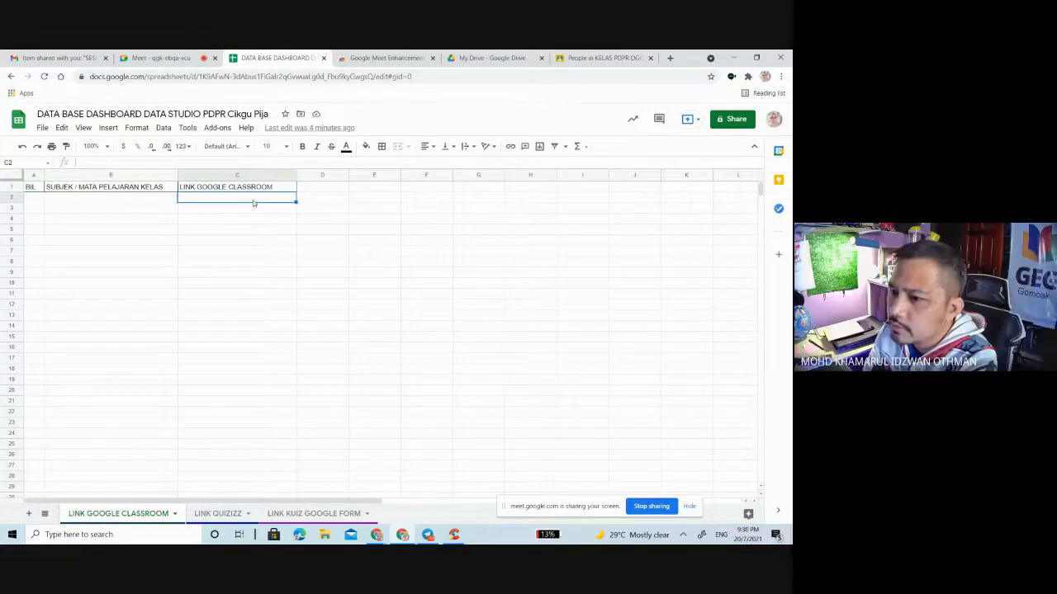
pyautogui.hotkey('ctrl', 'v')
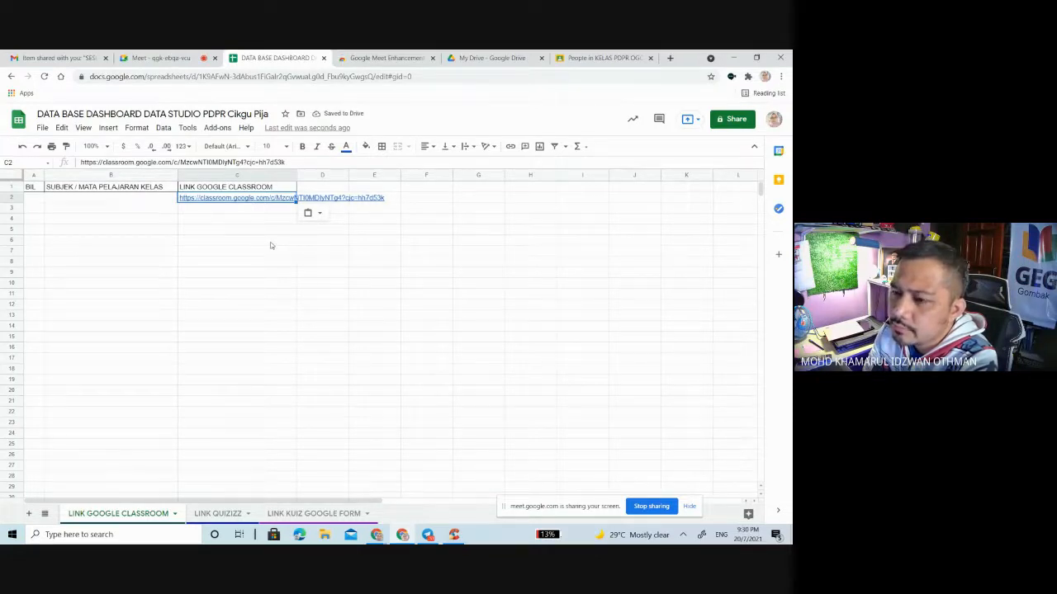
# Step: Enter KELAS PDPR OGOS in cell B2 under SUBJEK / MATA PELAJARAN KELAS
pyautogui.click(157, 202)
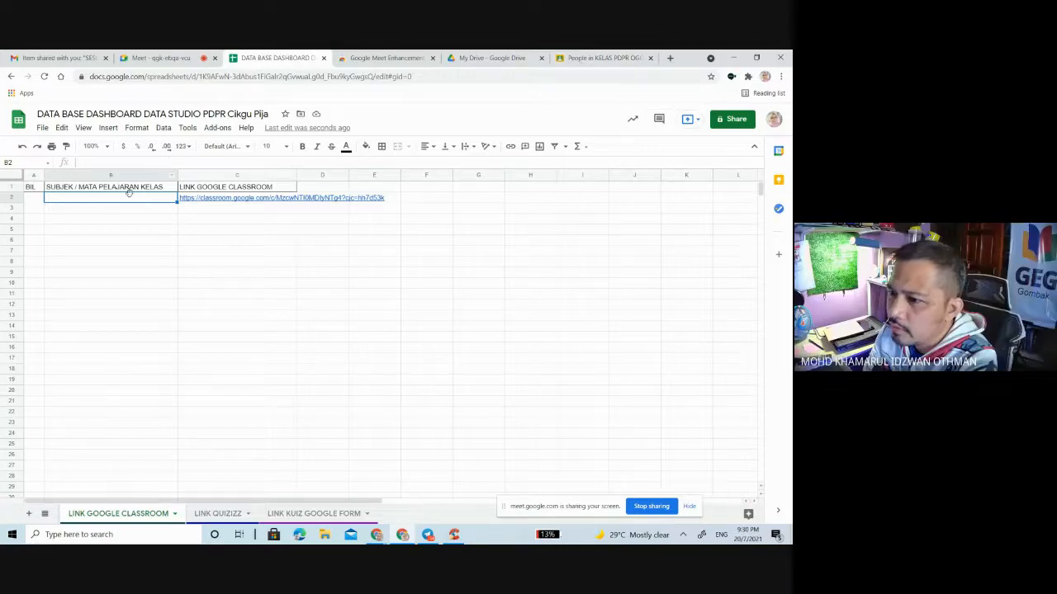
pyautogui.write('KELAS')
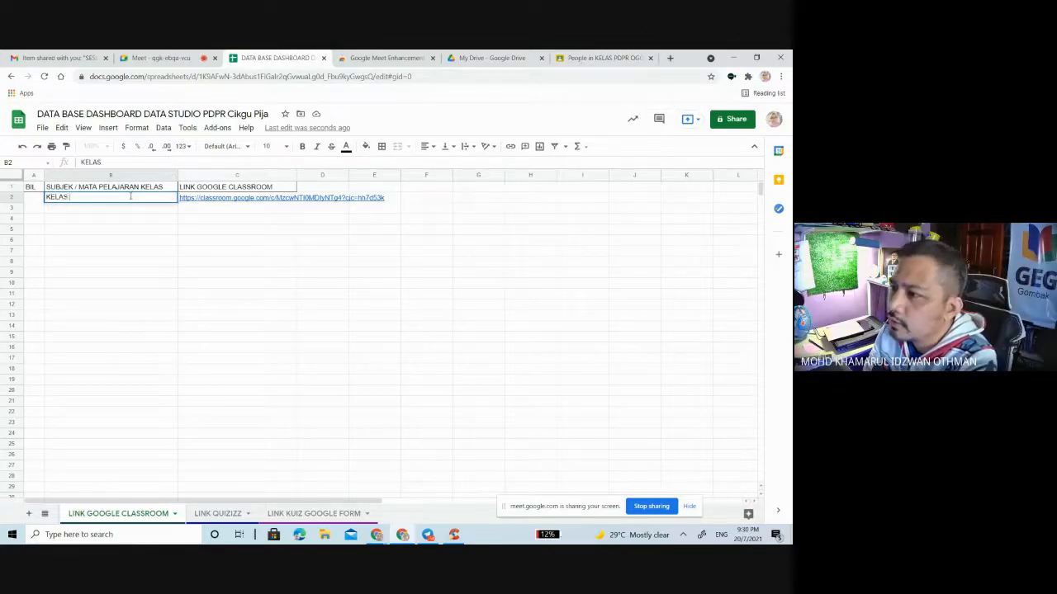
pyautogui.write(' PDP')
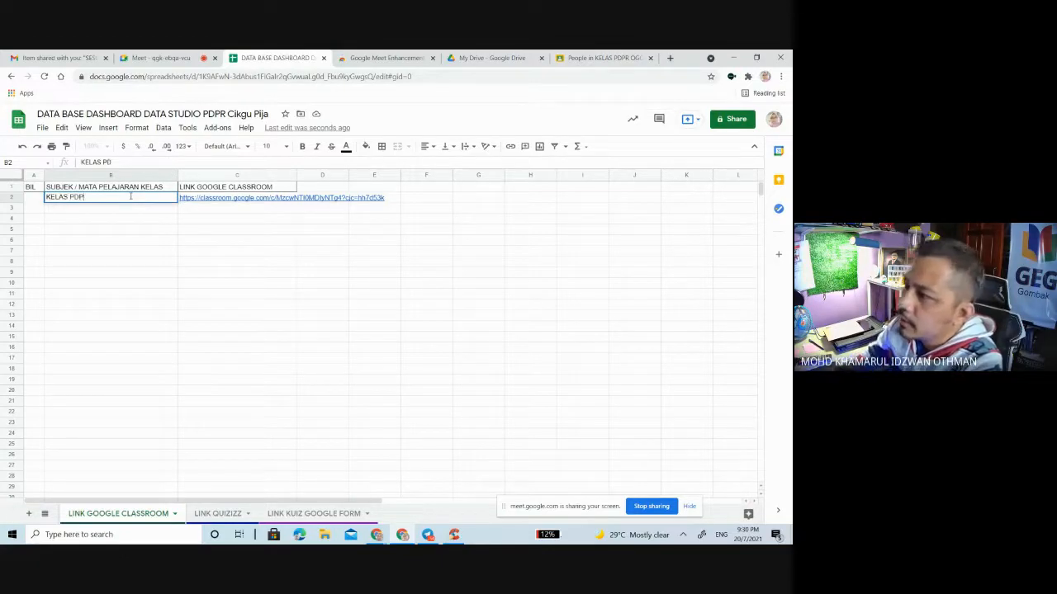
pyautogui.write('R OGOS')
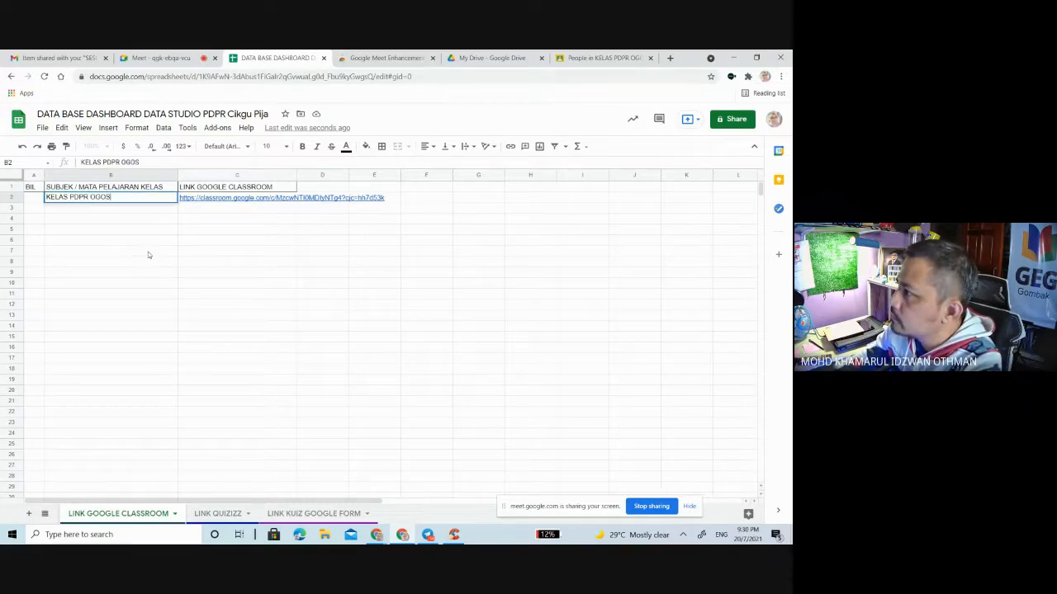
pyautogui.write(' 2021')
# Step: Complete the class name in cell B2 as KELAS PDPR OGOS 2021
pyautogui.click(149, 253)
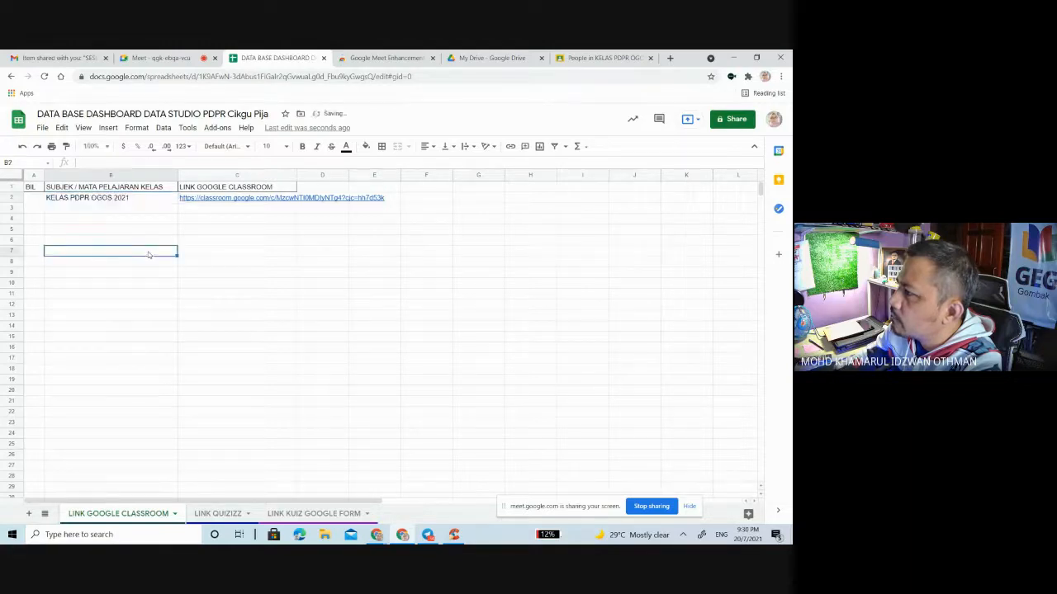
pyautogui.click(594, 58)
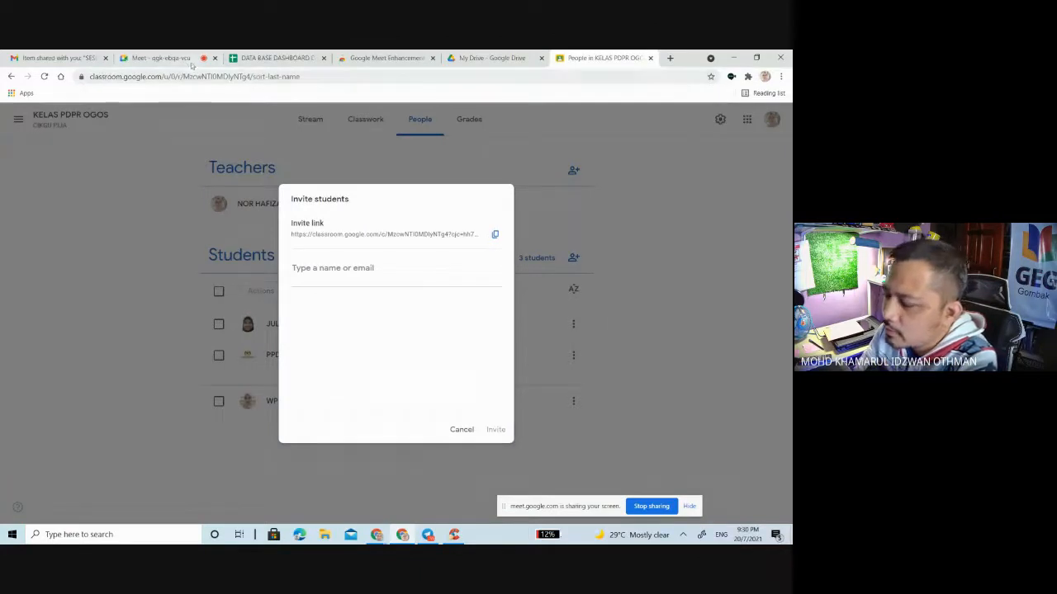
pyautogui.click(161, 58)
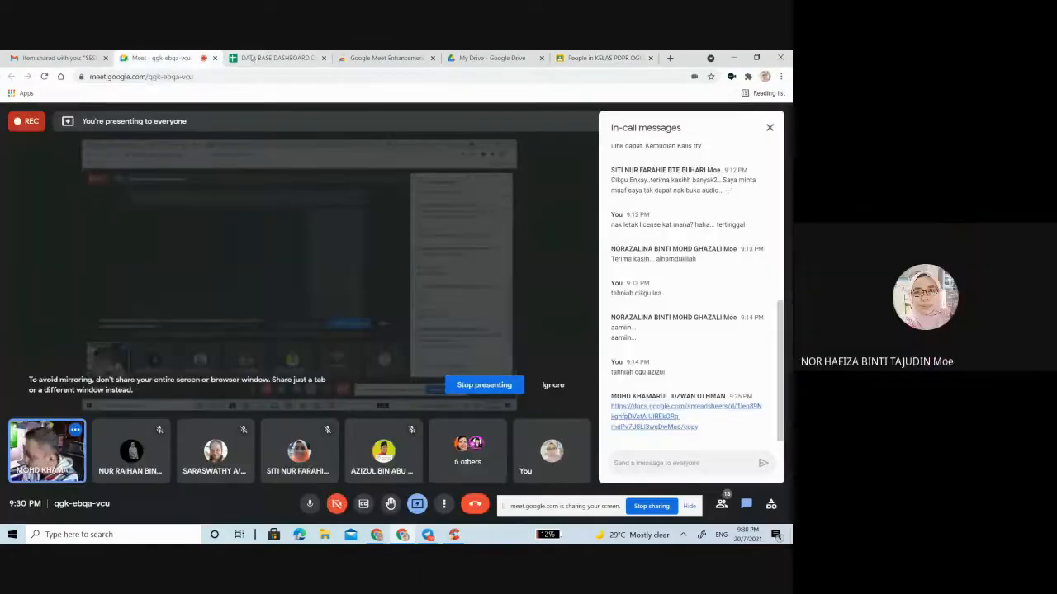
pyautogui.click(271, 61)
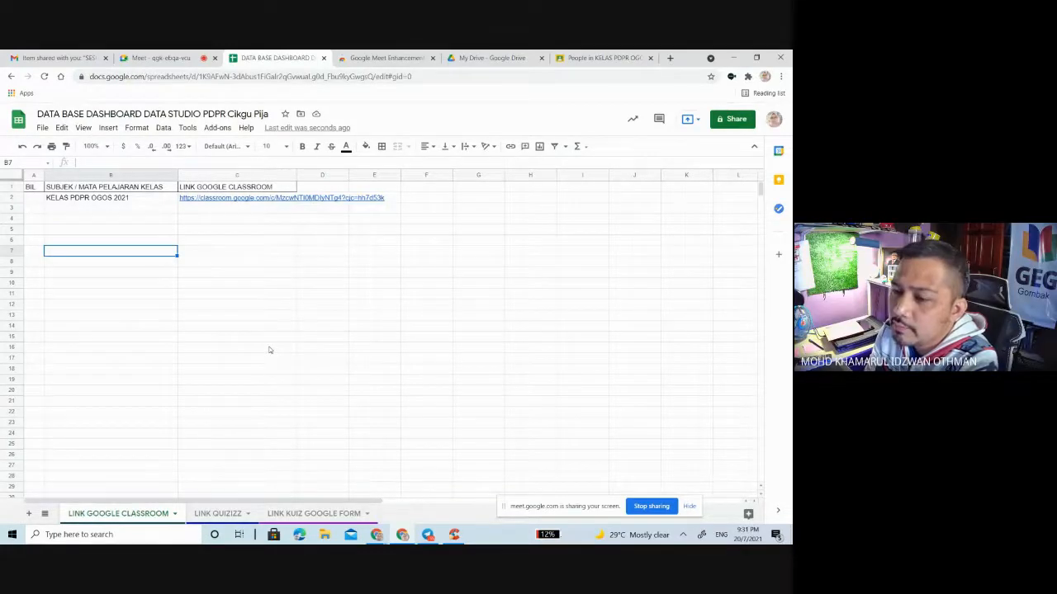
# Step: Number the first class row by entering 1 in cell A2 under BIL
pyautogui.click(36, 200)
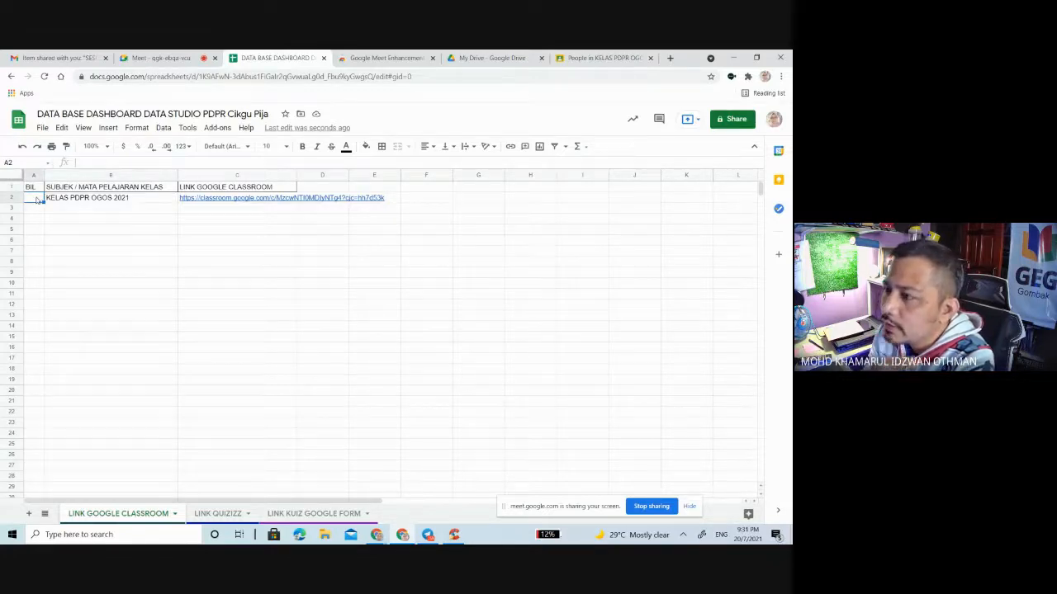
pyautogui.write('1')
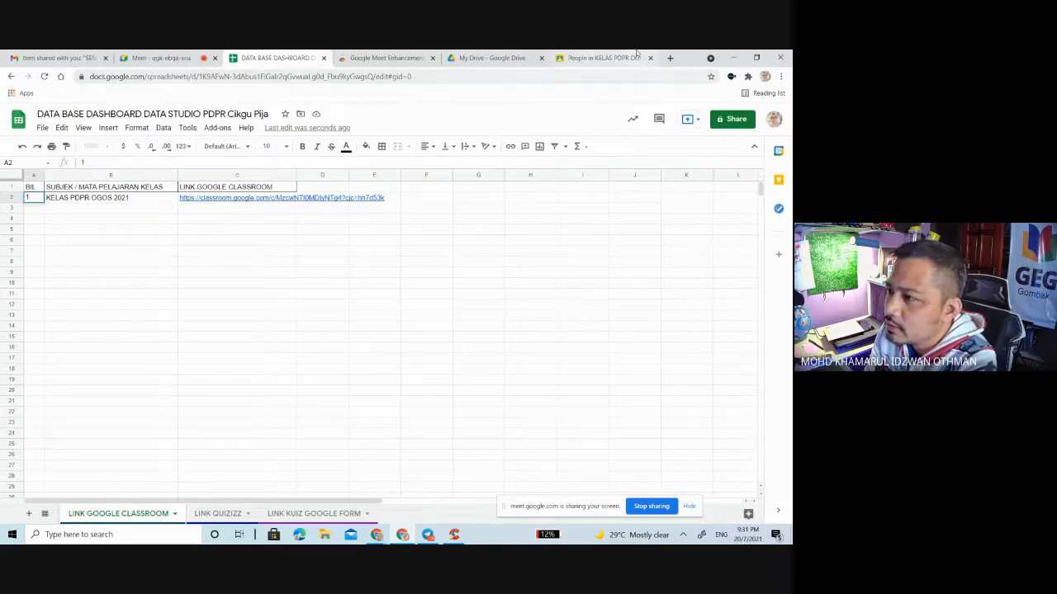
# Step: Switch to Google Classroom, dismiss the student invitation, look through the classes and open 2021. Kelas 5 Norleeda
pyautogui.click(607, 58)
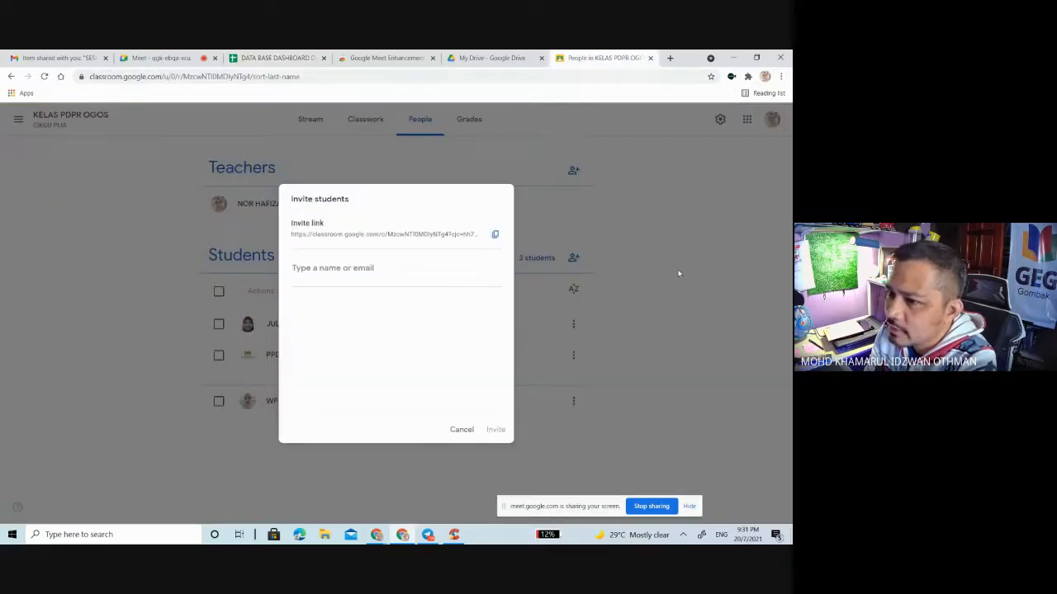
pyautogui.click(462, 429)
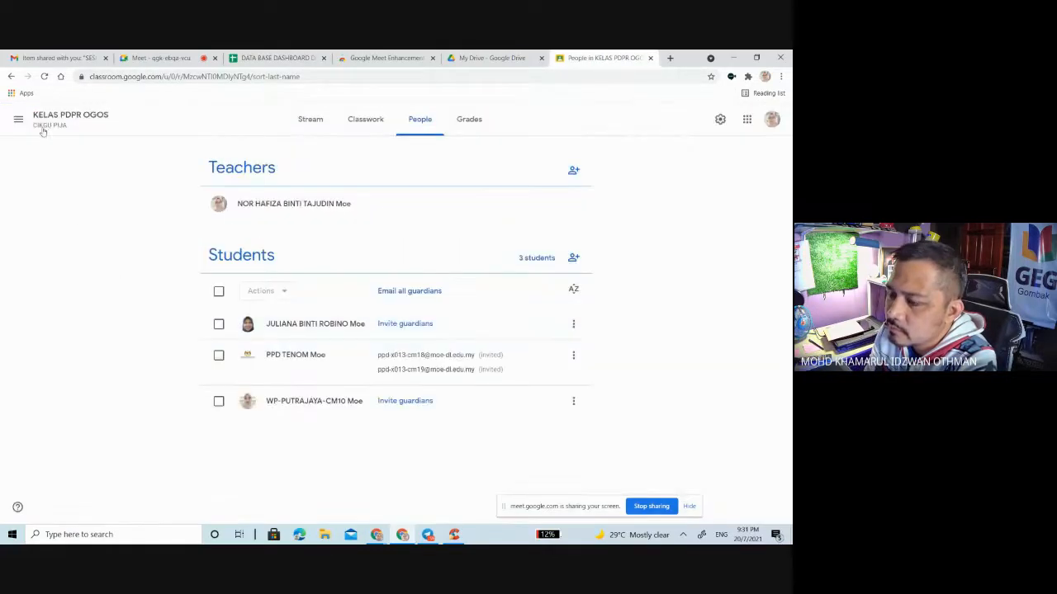
pyautogui.click(19, 119)
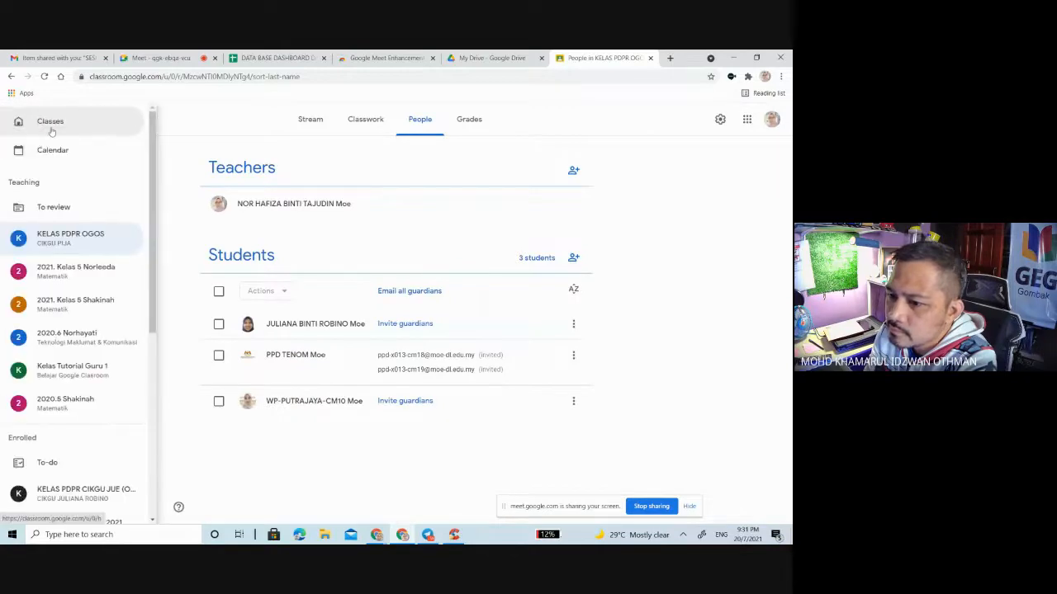
pyautogui.click(51, 124)
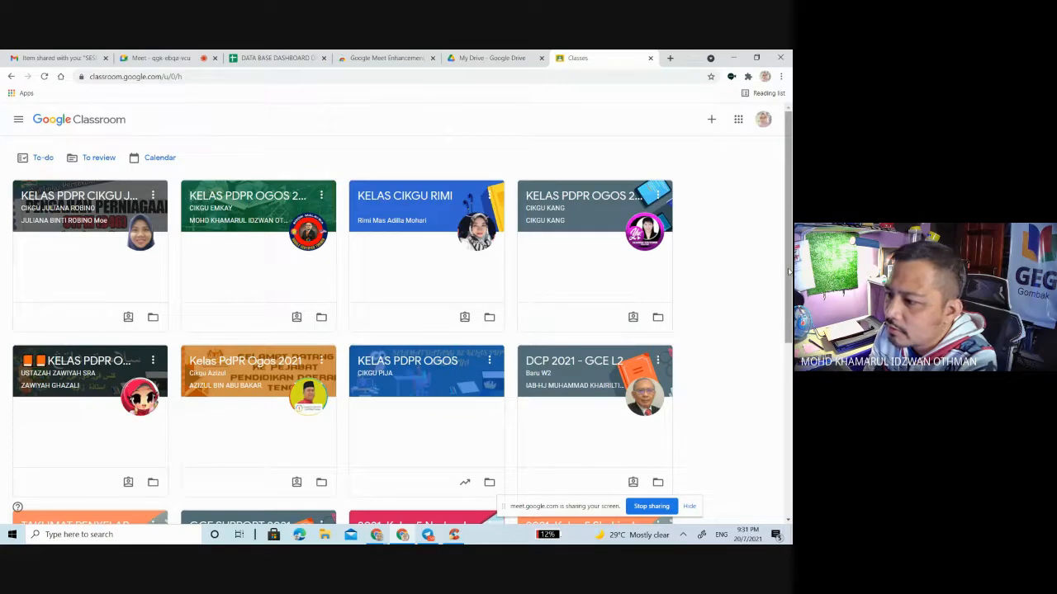
pyautogui.moveTo(789, 272); pyautogui.dragTo(789, 421)
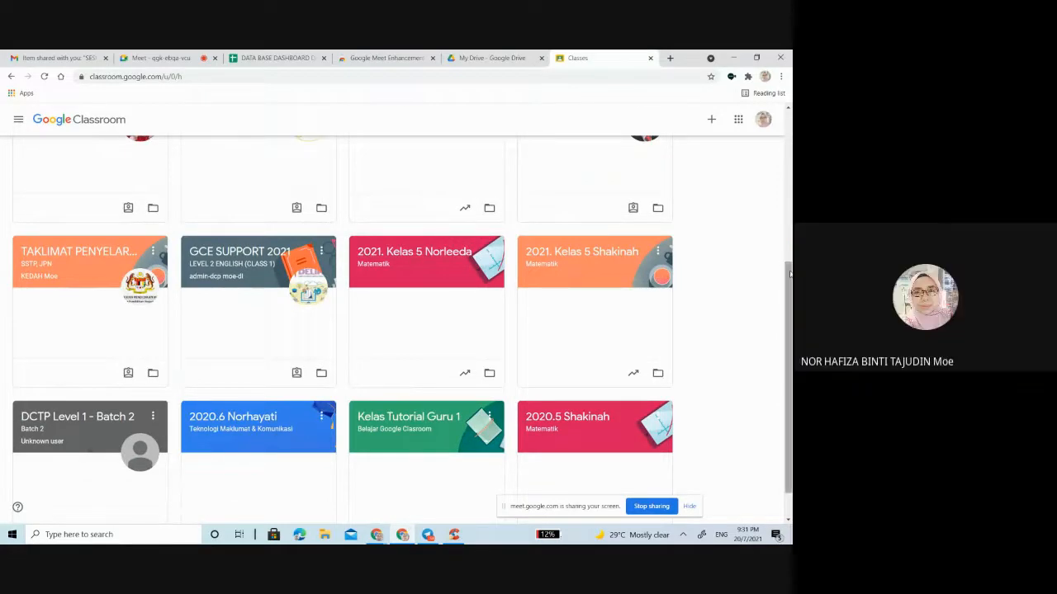
pyautogui.moveTo(790, 274); pyautogui.dragTo(787, 123)
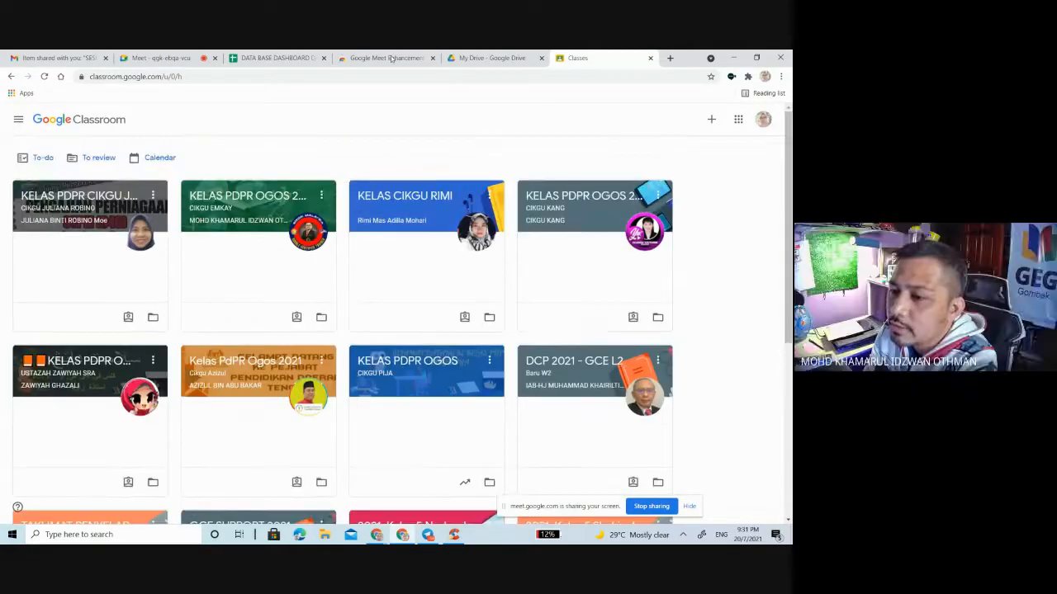
pyautogui.click(18, 119)
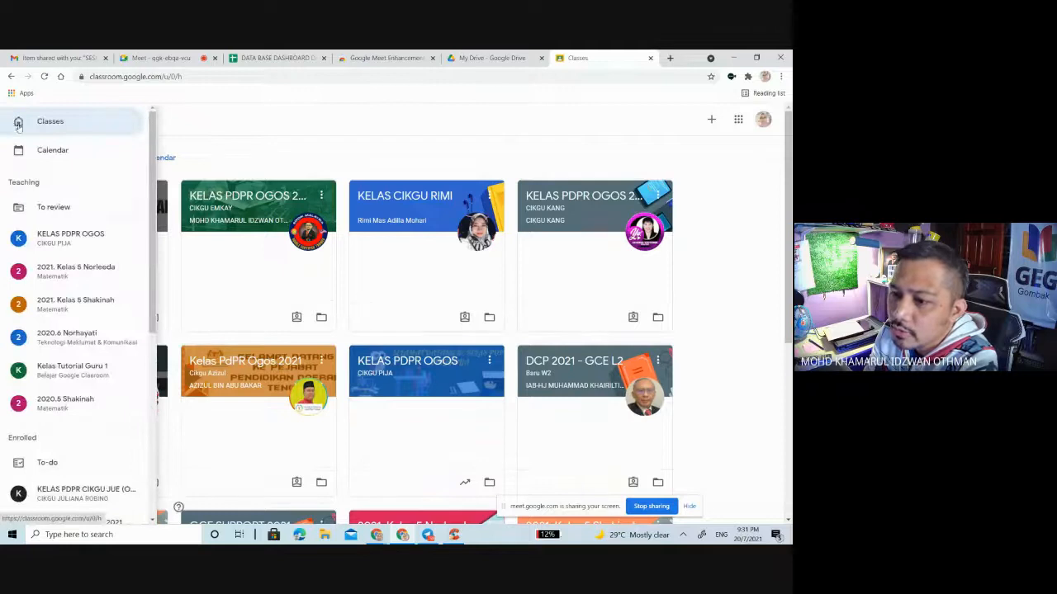
pyautogui.click(79, 286)
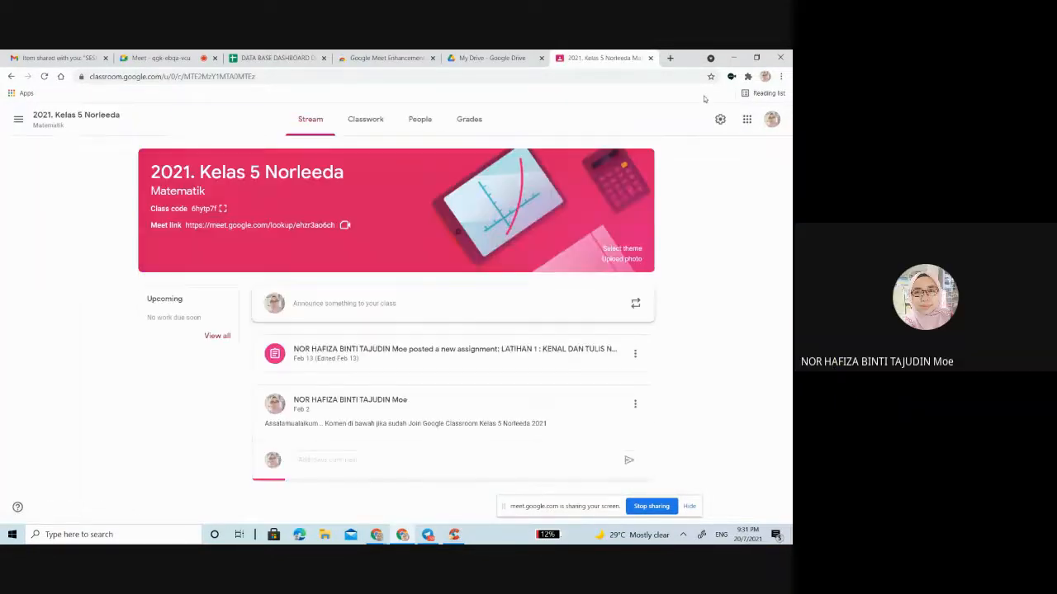
# Step: Copy the student invite link of 2021. Kelas 5 Norleeda from its list of people and close the invitation
pyautogui.click(420, 121)
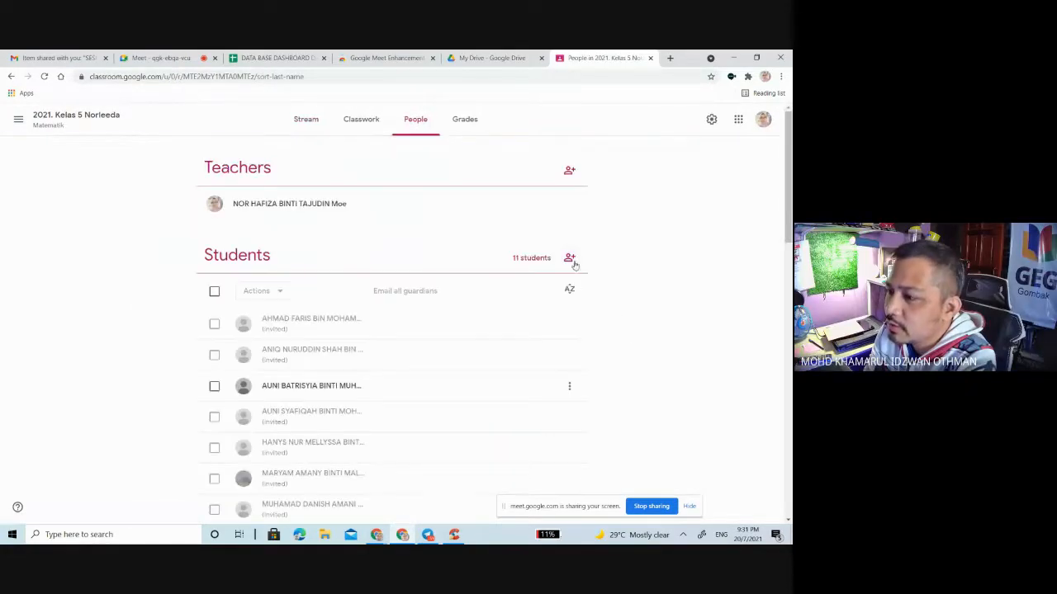
pyautogui.click(569, 258)
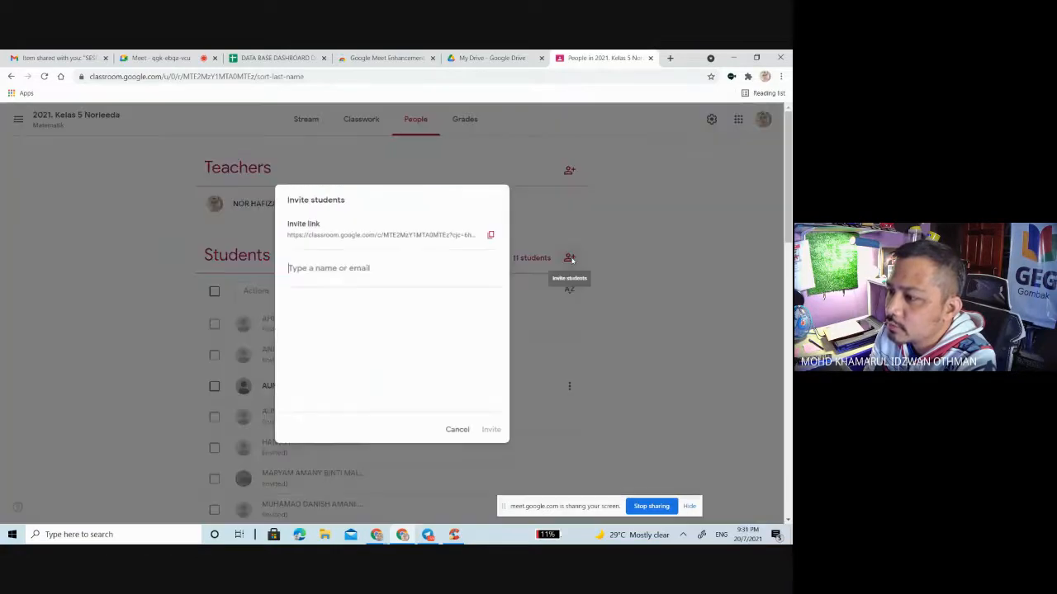
pyautogui.click(491, 234)
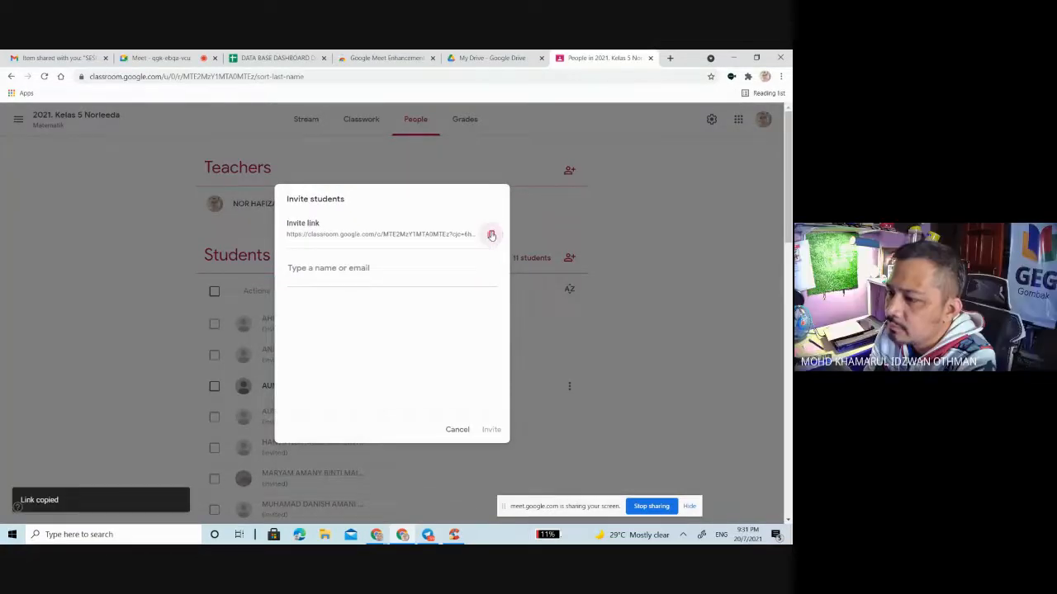
pyautogui.click(458, 430)
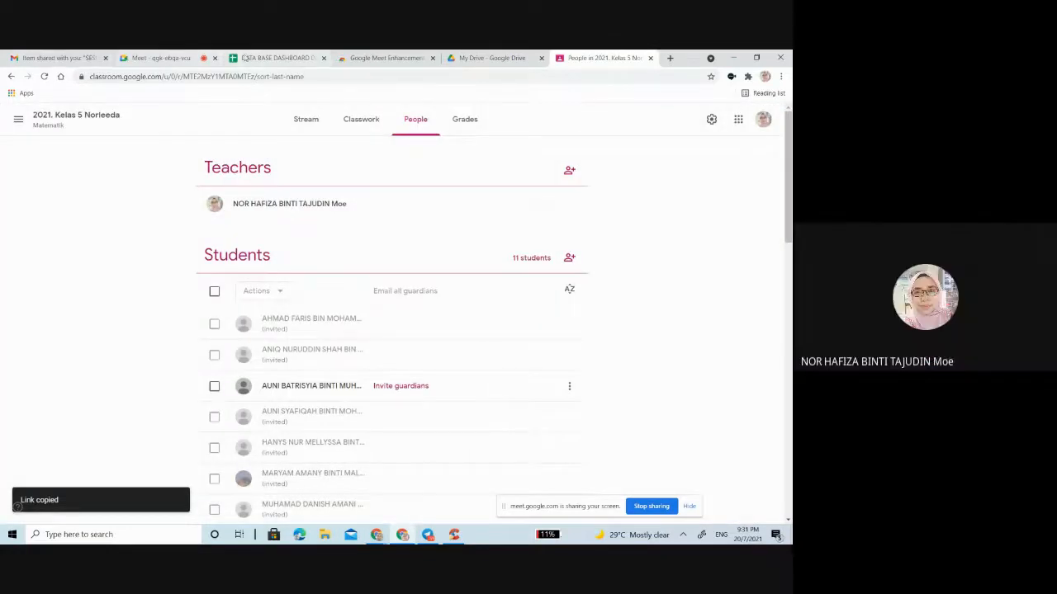
# Step: Return to the spreadsheet, paste the invite link into cell C3 and enter KELAS MATEMATIK 5 NORLEEDA in cell B3
pyautogui.click(245, 58)
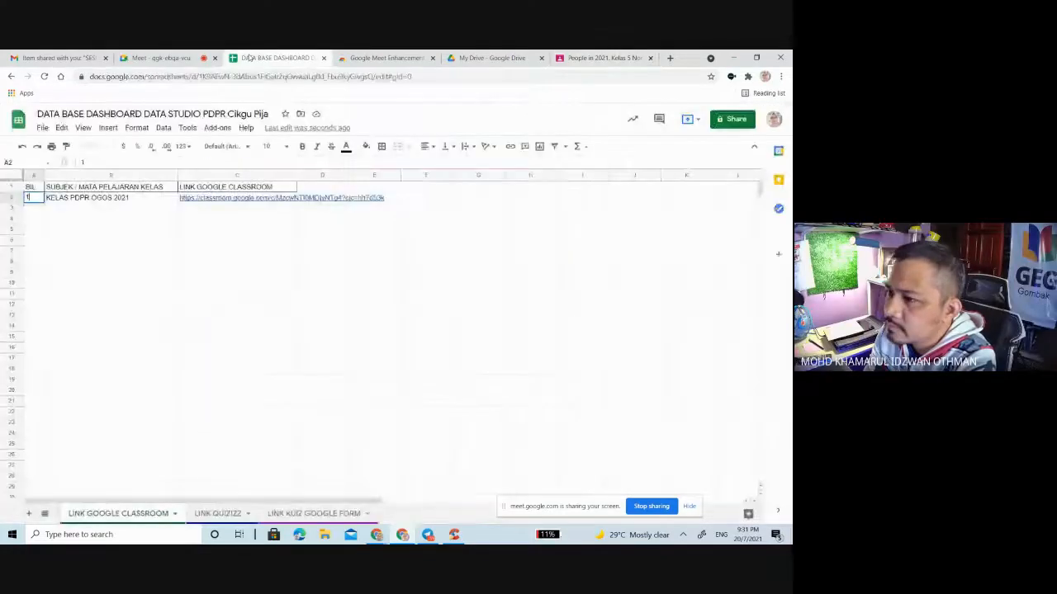
pyautogui.click(236, 207)
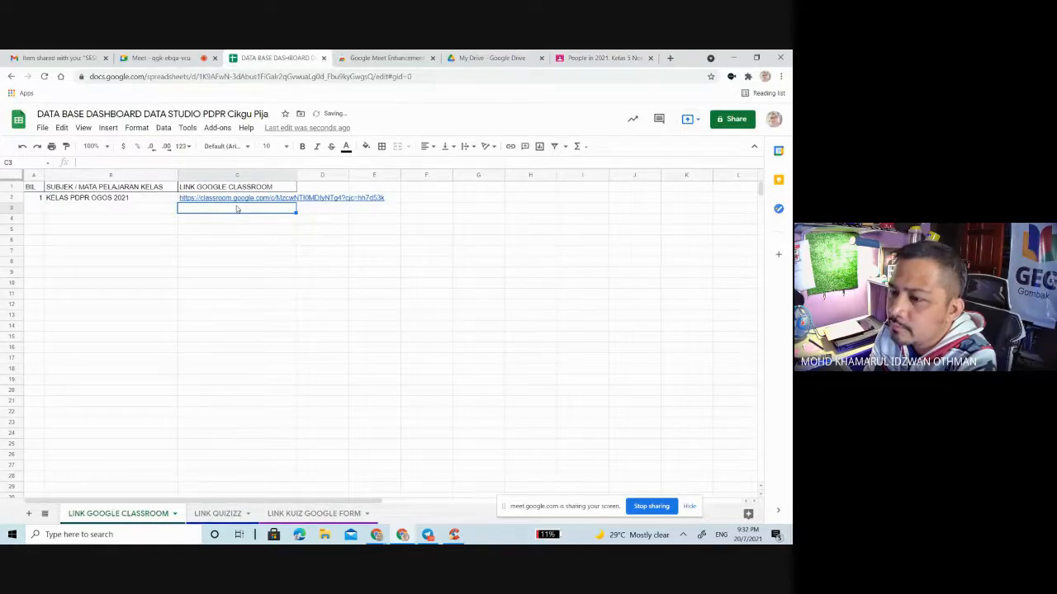
pyautogui.hotkey('ctrl', 'v')
pyautogui.click(117, 208)
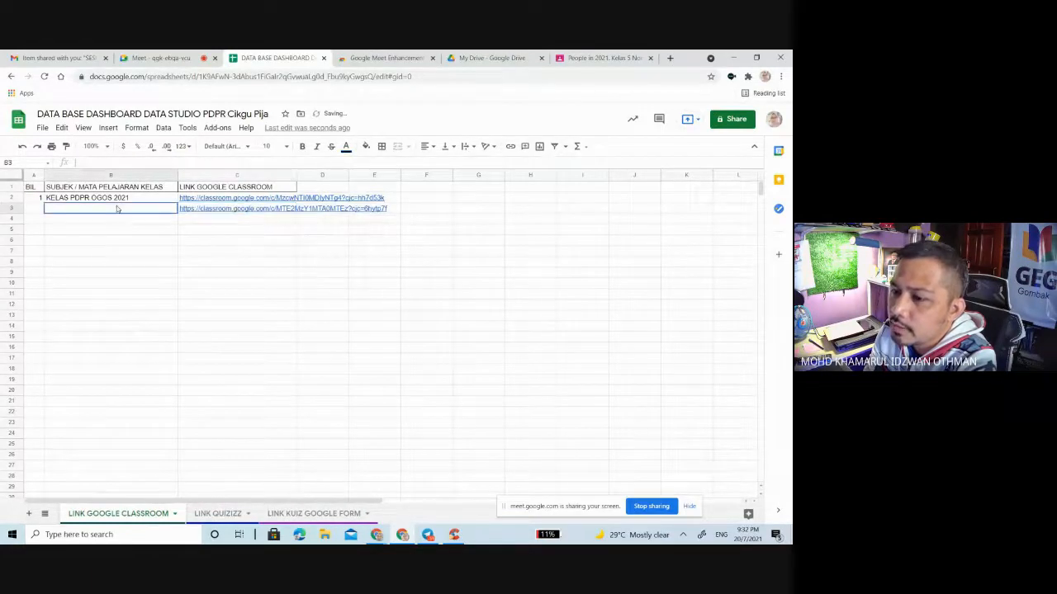
pyautogui.write('KELAS MA')
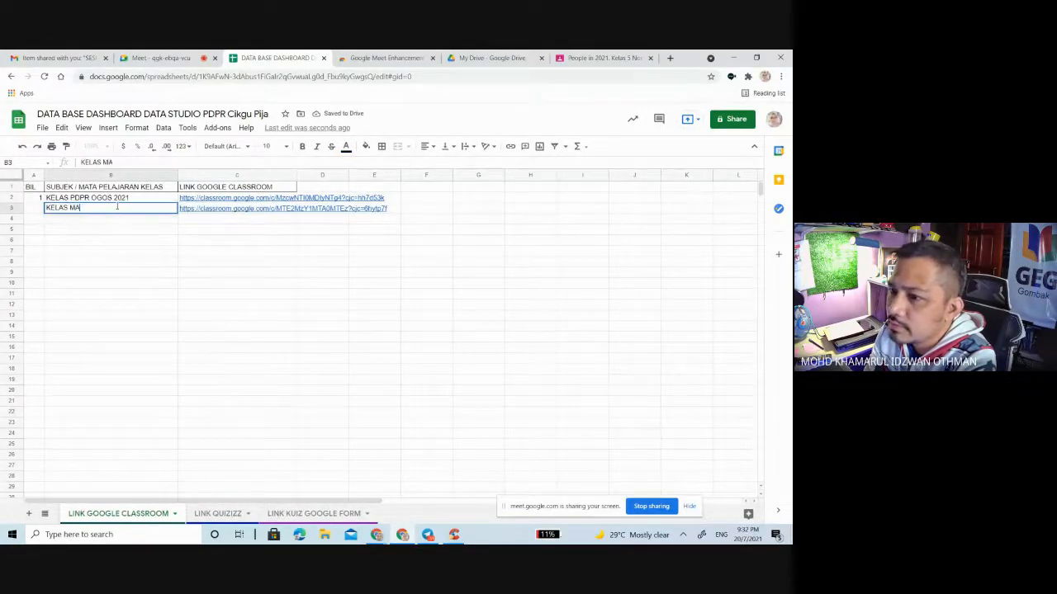
pyautogui.write('TEMATIK 5 NORLEEDA')
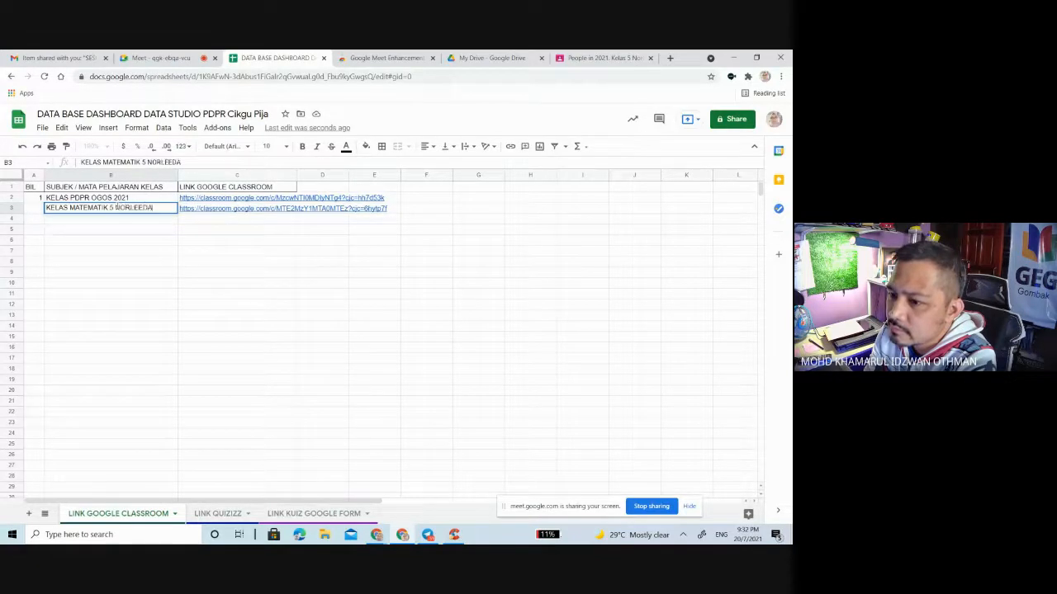
pyautogui.click(218, 220)
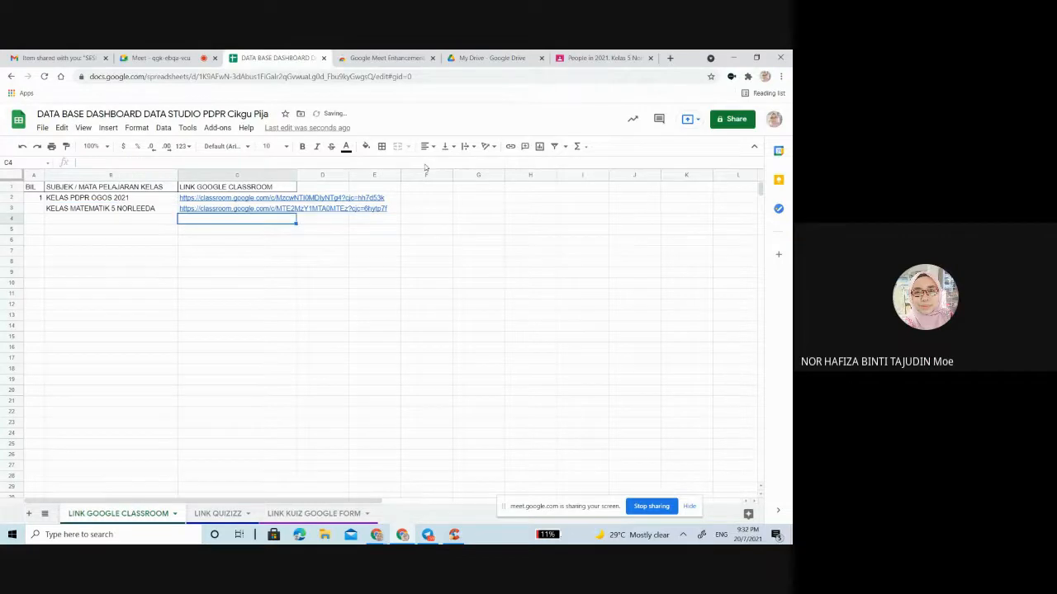
# Step: Open the class 2021. Kelas 5 Shakinah in Google Classroom and copy its student invite link
pyautogui.click(580, 59)
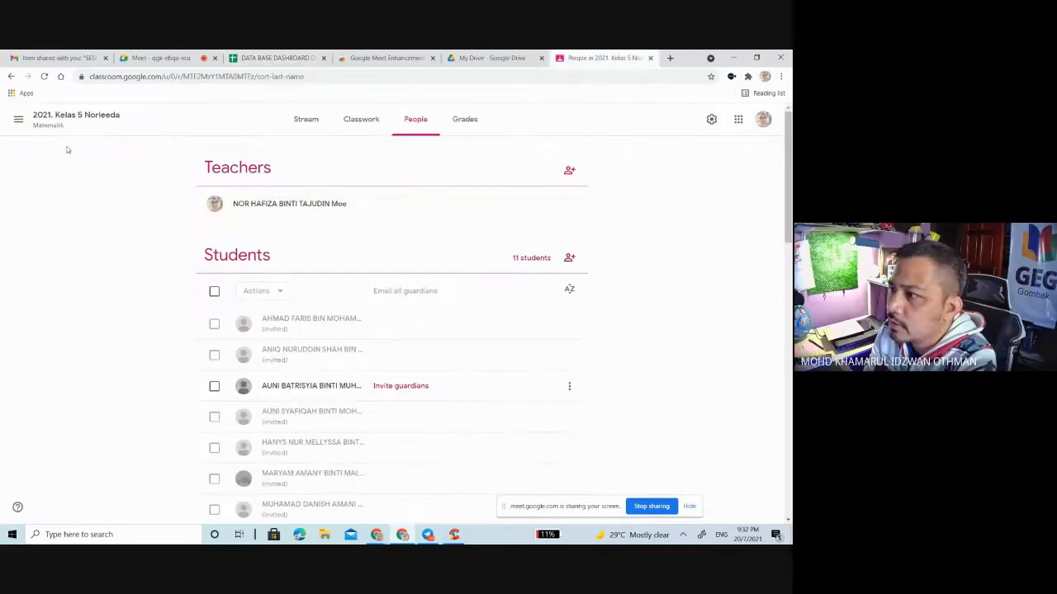
pyautogui.click(23, 121)
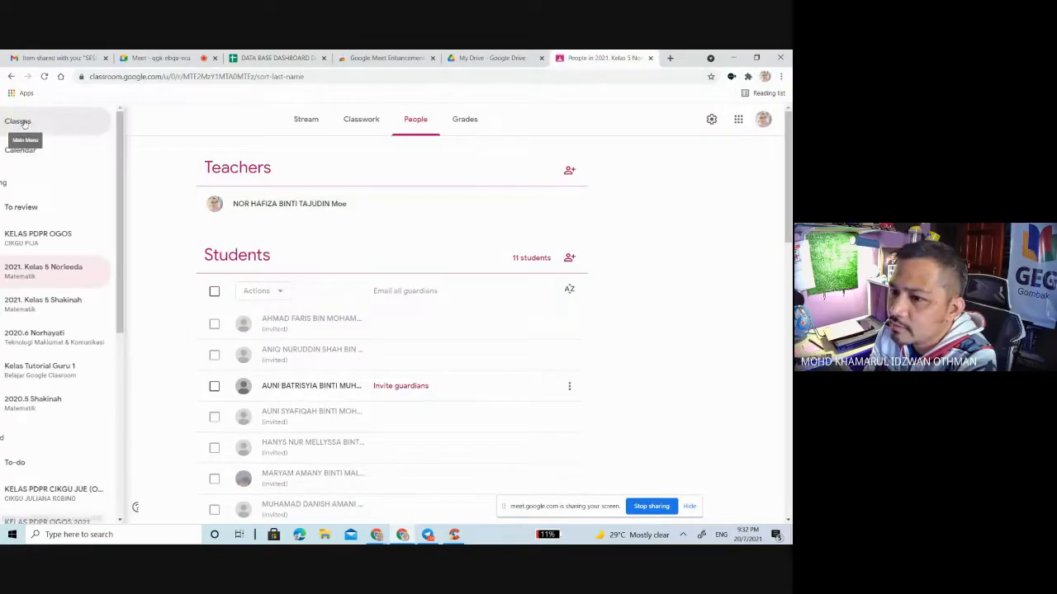
pyautogui.click(70, 302)
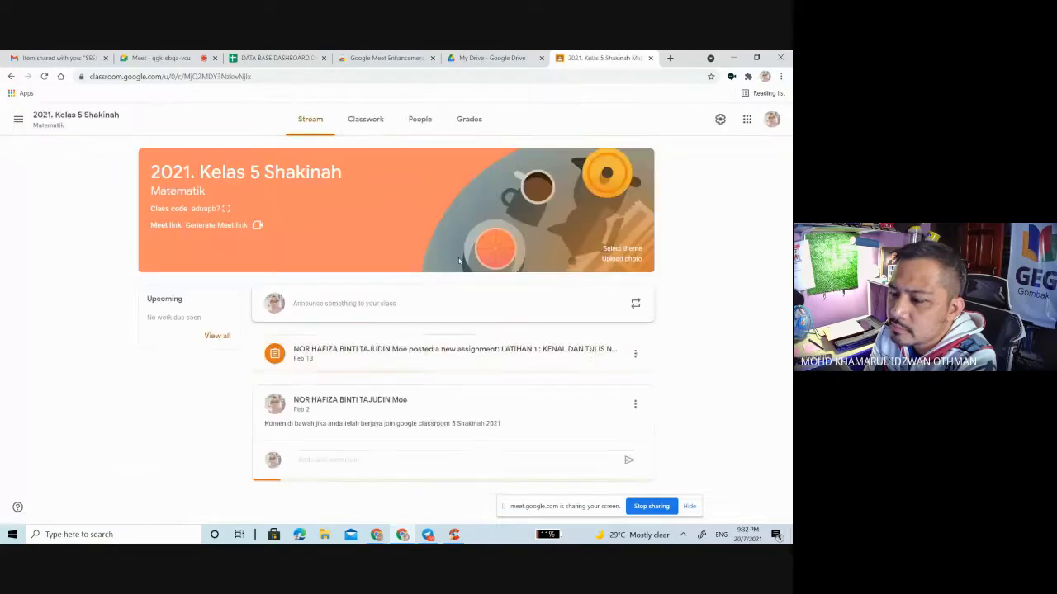
pyautogui.click(419, 121)
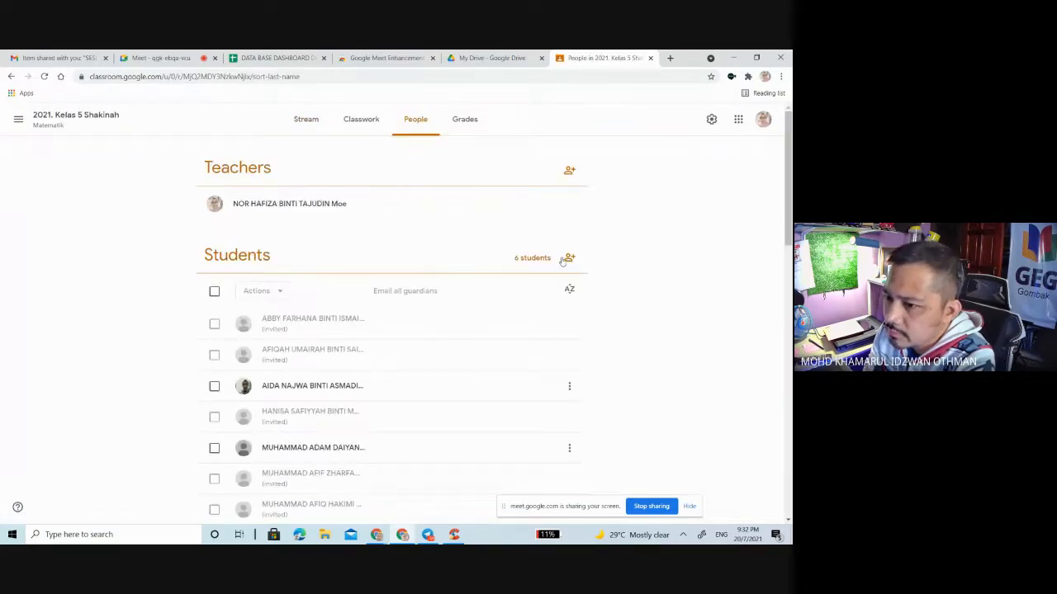
pyautogui.click(570, 258)
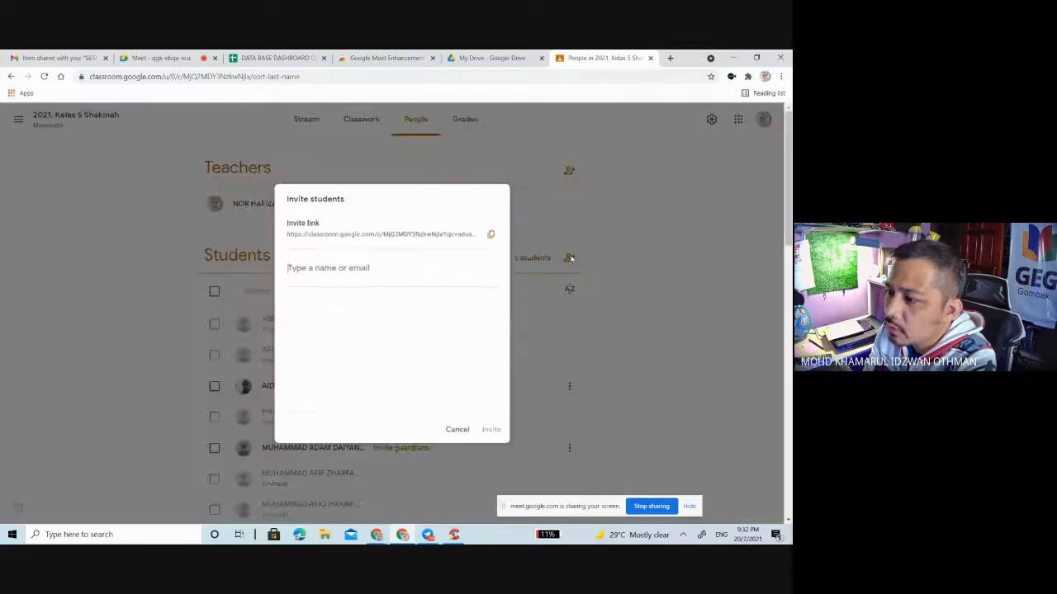
pyautogui.click(491, 236)
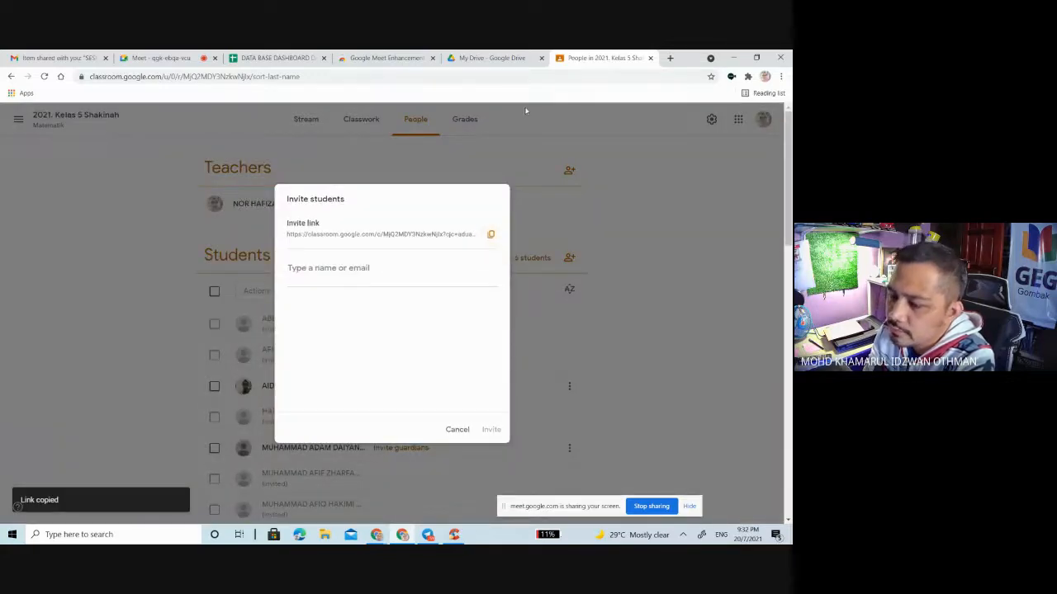
# Step: Return to the spreadsheet, paste the invite link into cell C4 and enter KELAS MATEMATIK 5 SHAKINAH in cell B4
pyautogui.click(261, 59)
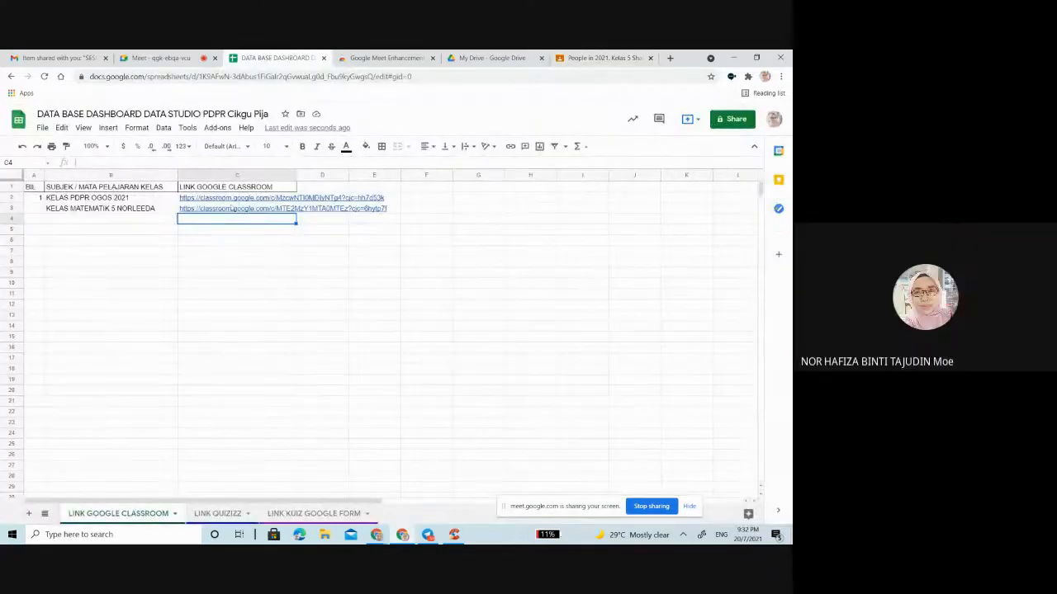
pyautogui.hotkey('ctrl', 'v')
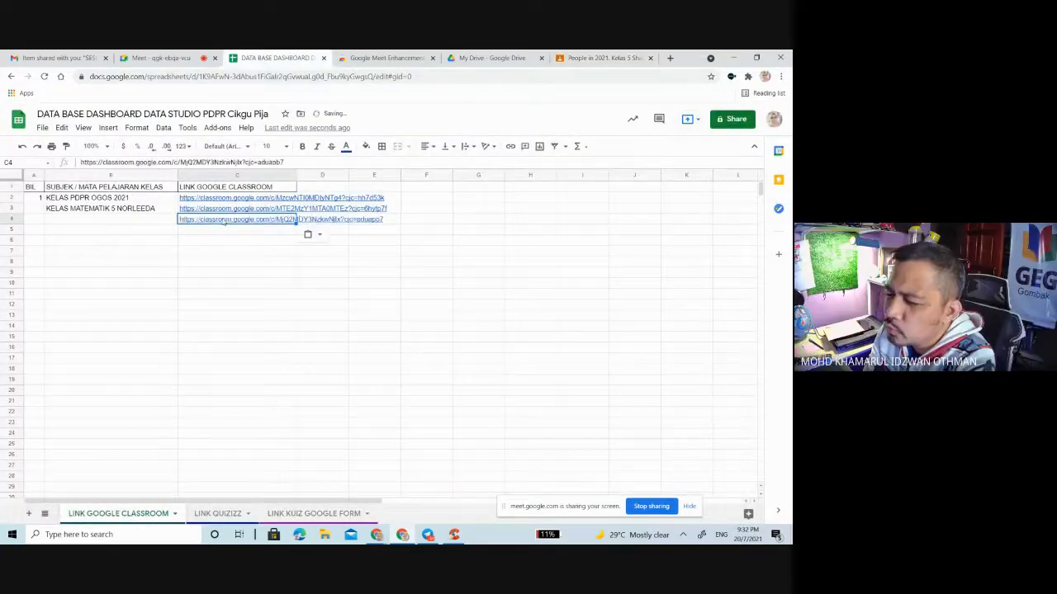
pyautogui.click(140, 220)
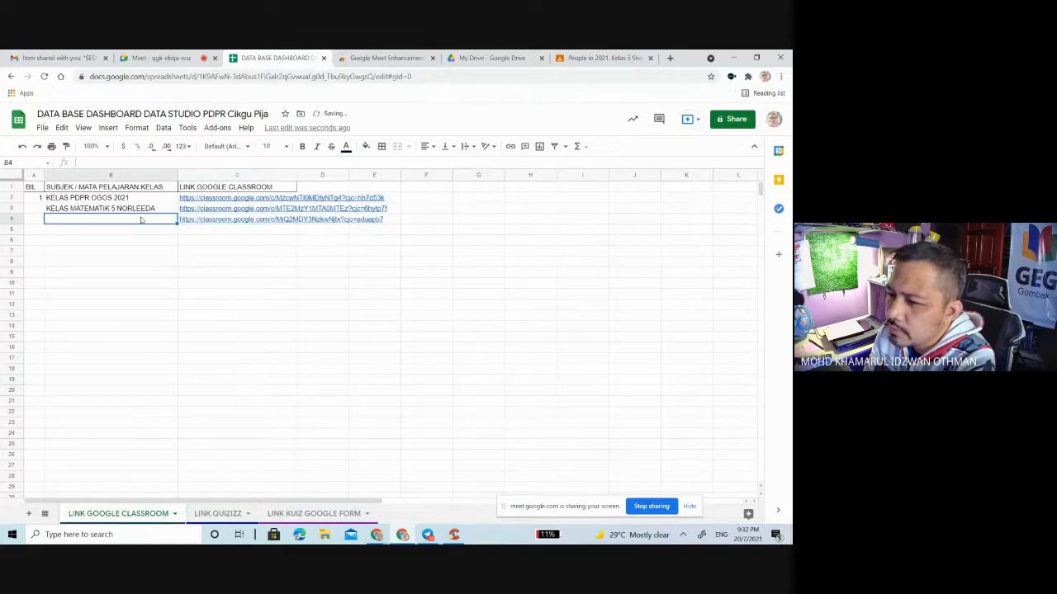
pyautogui.write('KELAS MAT')
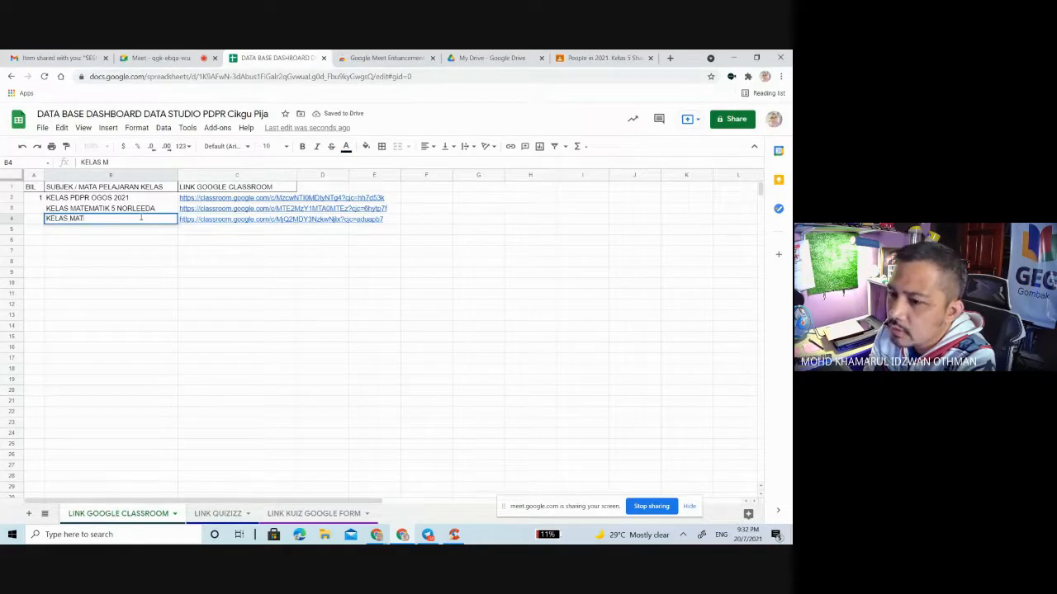
pyautogui.write('EMATIK')
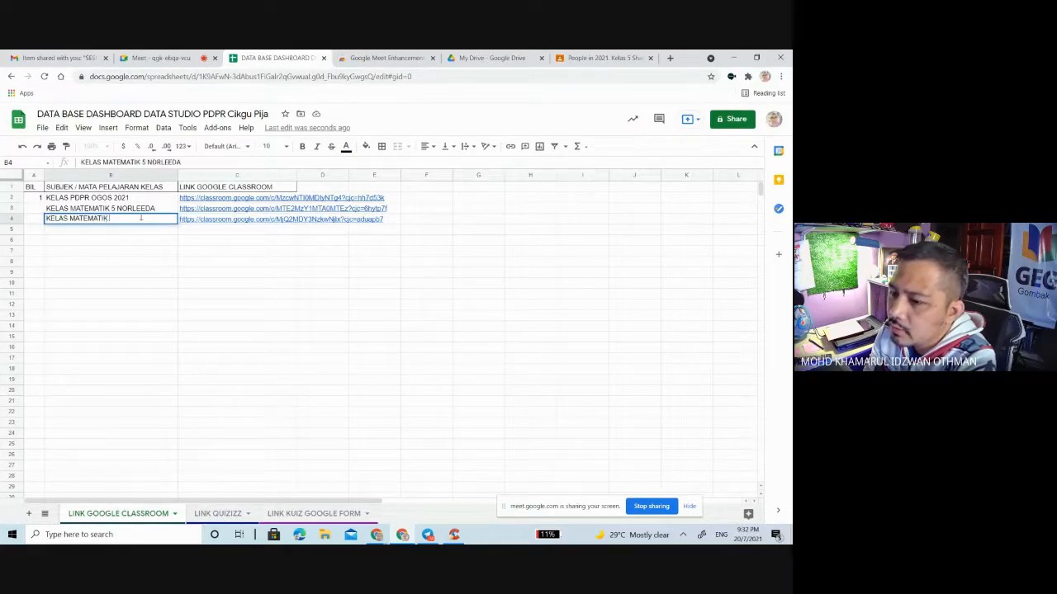
pyautogui.write(' 5 SHAKINAH')
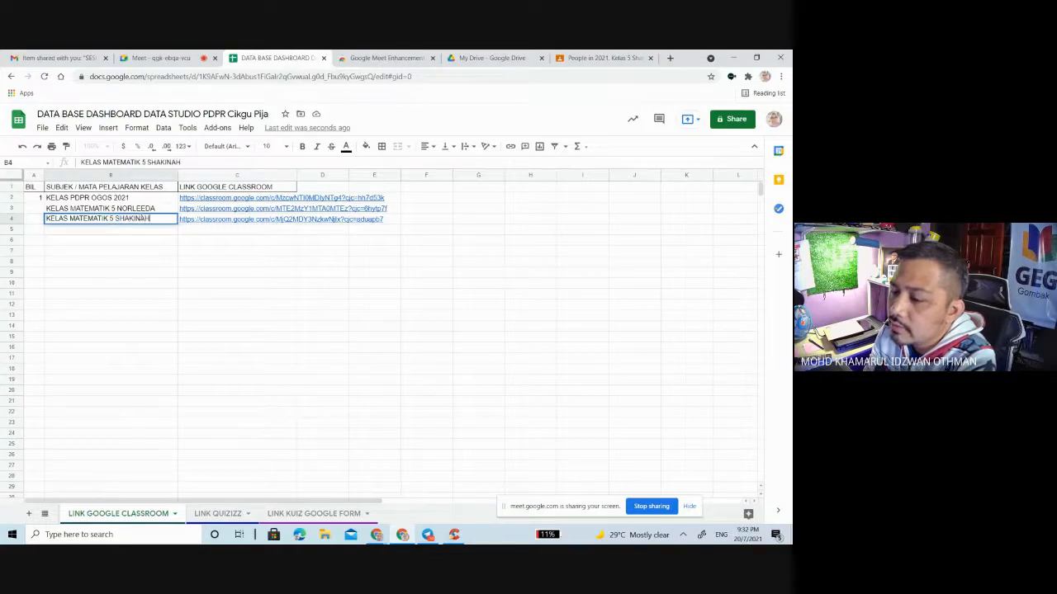
# Step: Number the two mathematics classes in the BIL column, entering 2 in cell A3 and 3 in cell A4
pyautogui.click(35, 212)
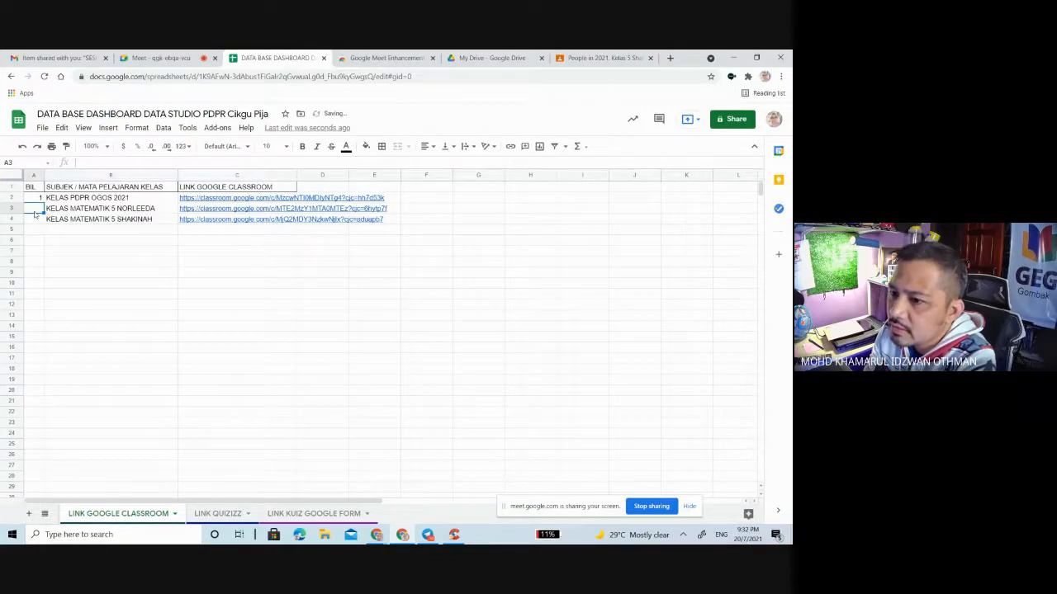
pyautogui.write('2')
pyautogui.press('Return')
pyautogui.write('3')
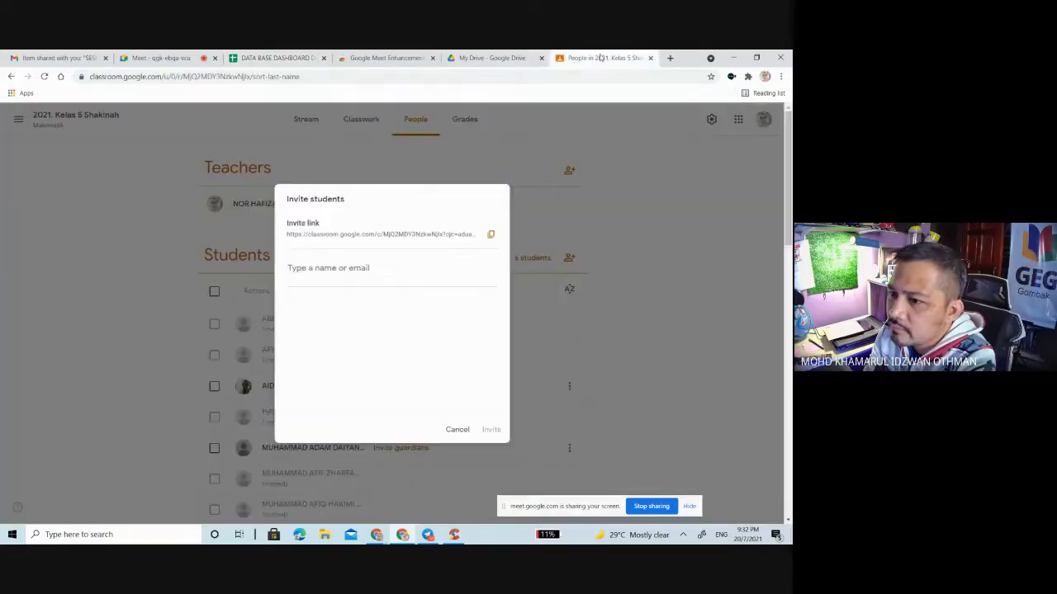
# Step: Switch to Google Classroom, close the student invitation of 2021. Kelas 5 Shakinah and dismiss the low-battery warning
pyautogui.click(602, 58)
pyautogui.click(457, 430)
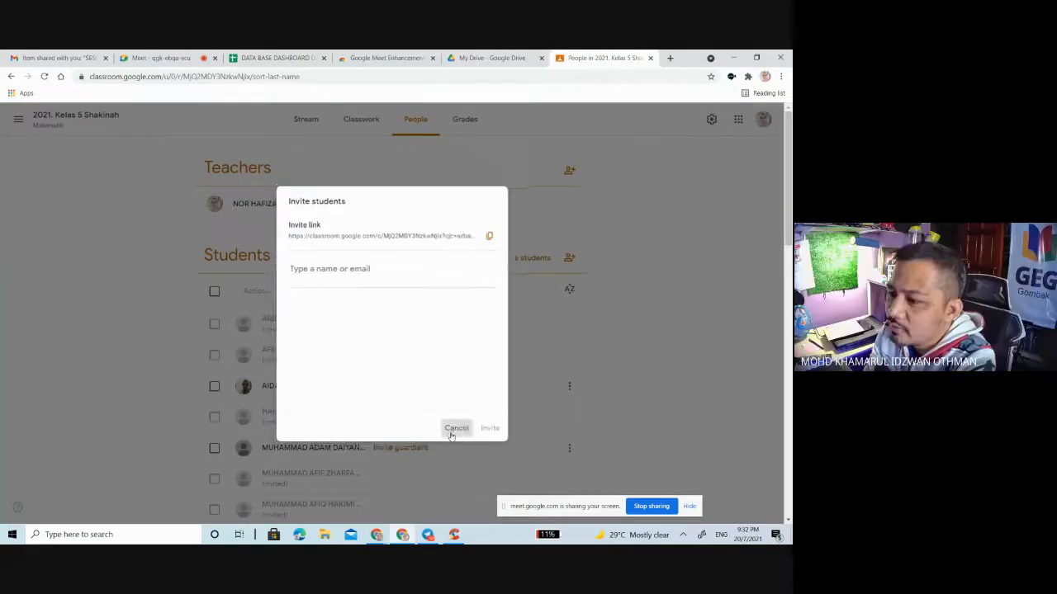
pyautogui.moveTo(786, 234); pyautogui.dragTo(789, 322)
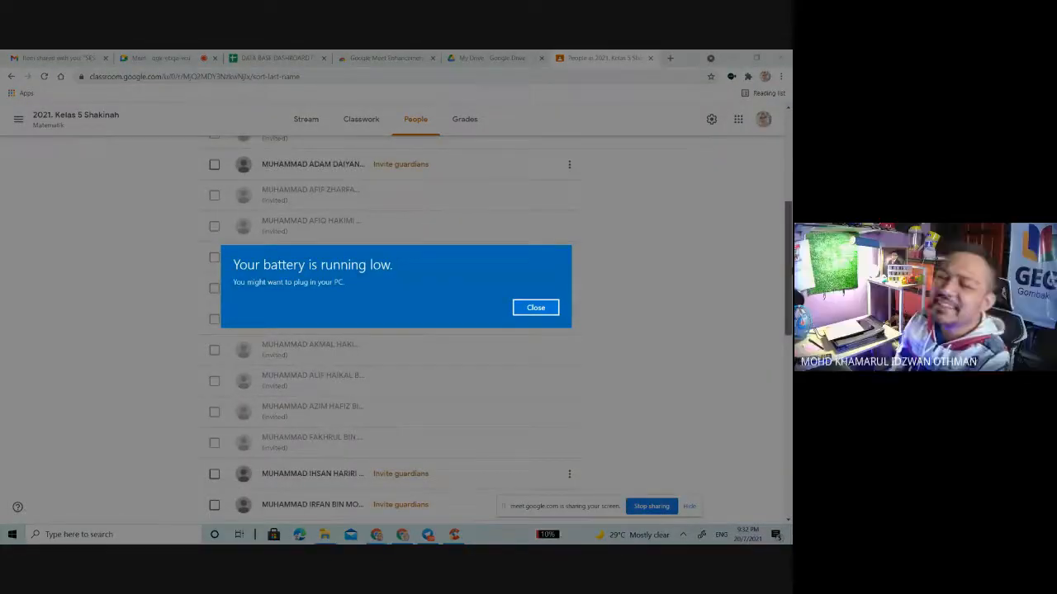
pyautogui.click(536, 308)
pyautogui.scroll(5, 410, 355)
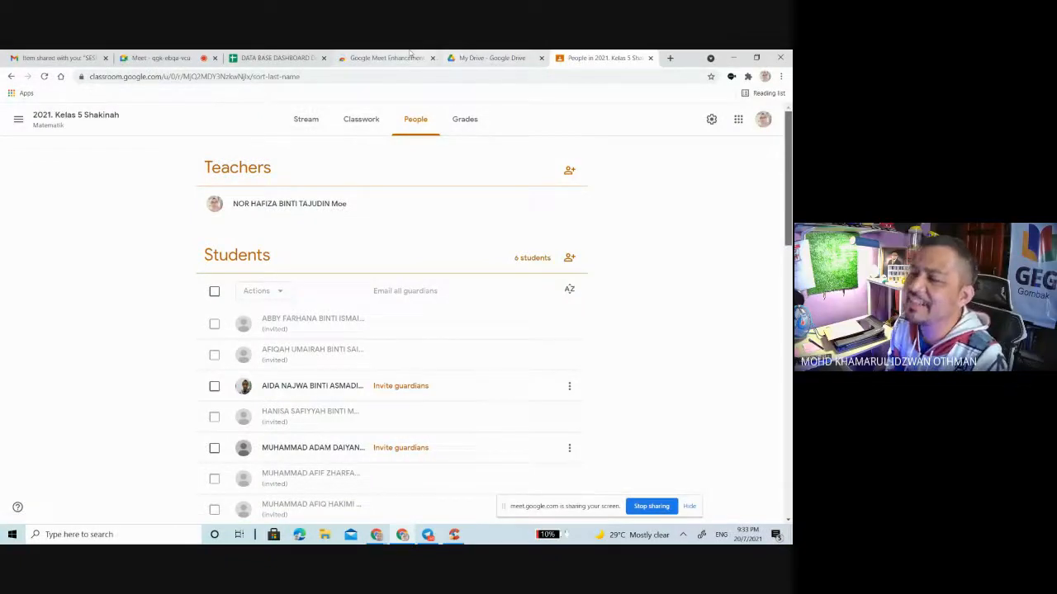
# Step: Return to the spreadsheet, complete the entry in cell A4 and switch to the Google Meet call
pyautogui.click(384, 58)
pyautogui.click(277, 58)
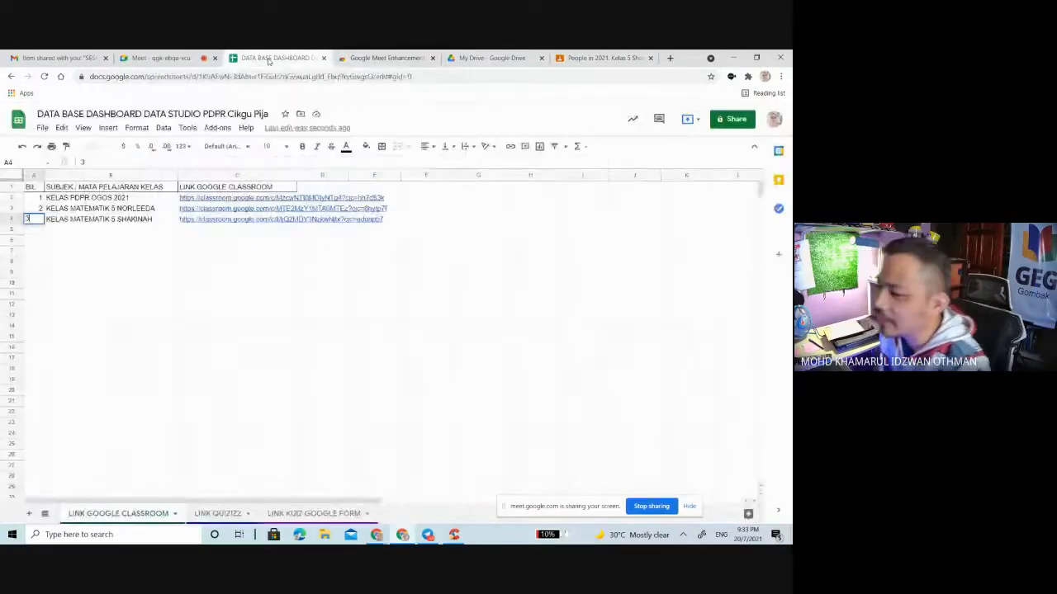
pyautogui.click(84, 261)
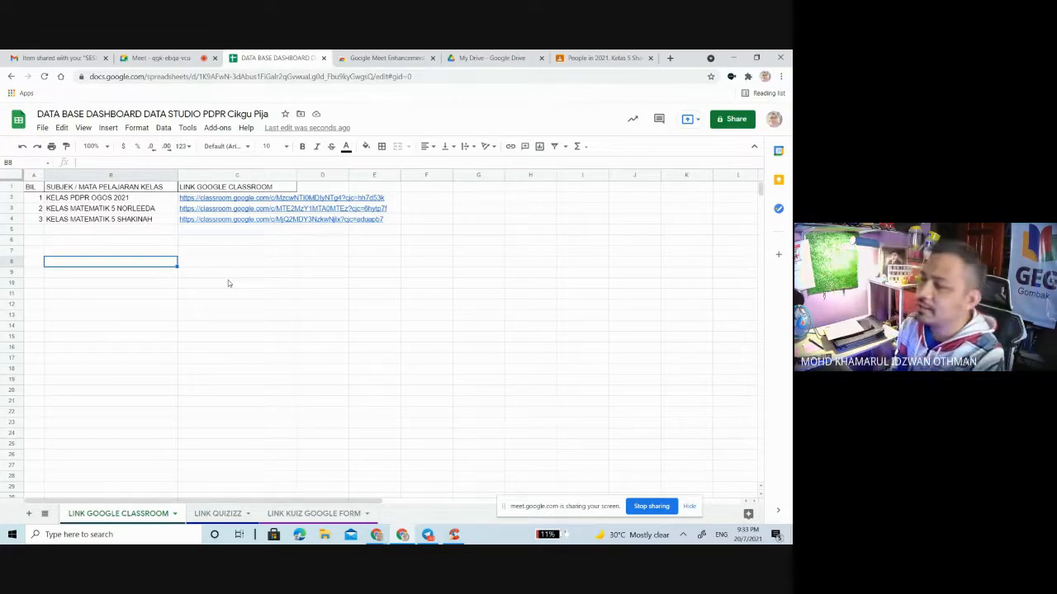
pyautogui.click(169, 58)
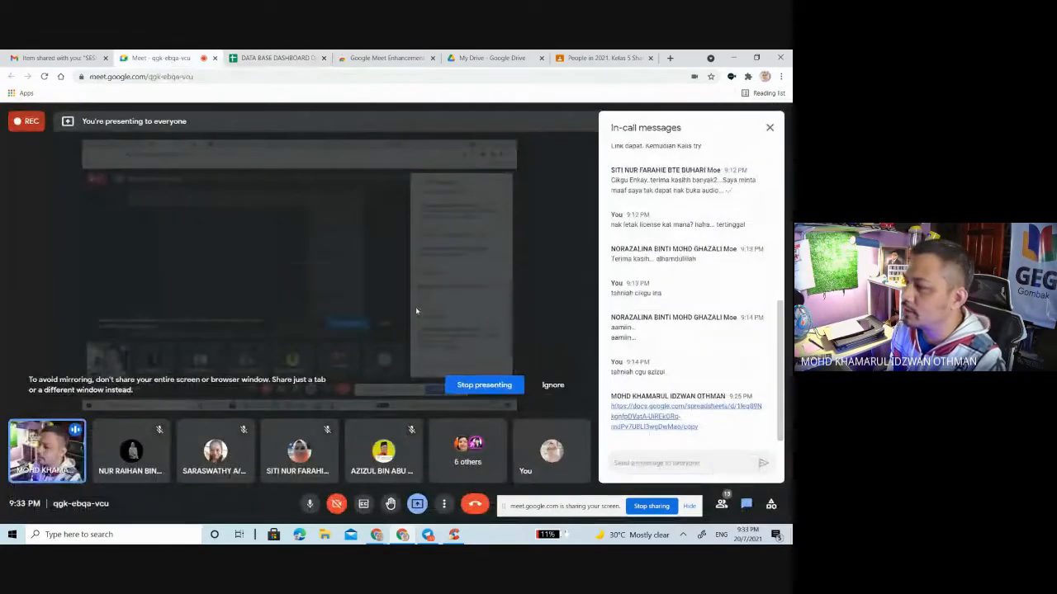
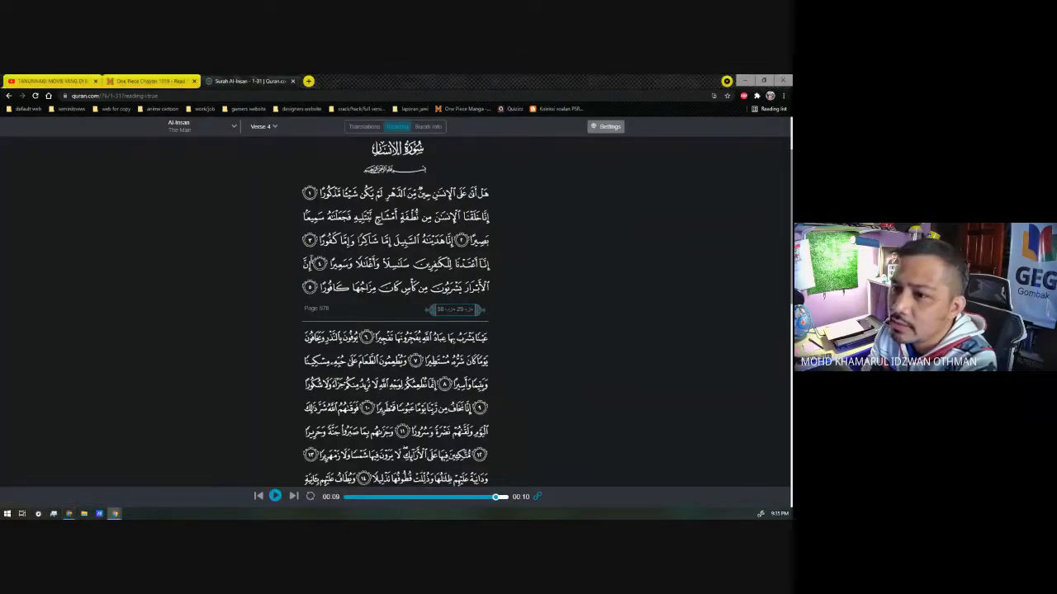
# Step: Close the Quran page, switch to the spreadsheet's browser window and open the Find a Quiz bookmark in a new tab
pyautogui.click(293, 81)
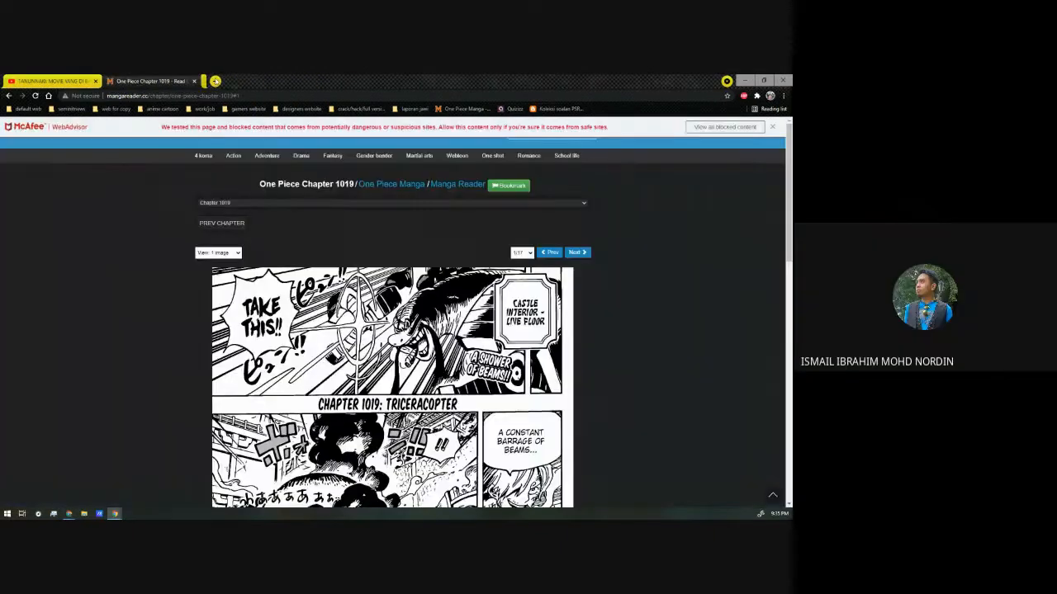
pyautogui.click(70, 514)
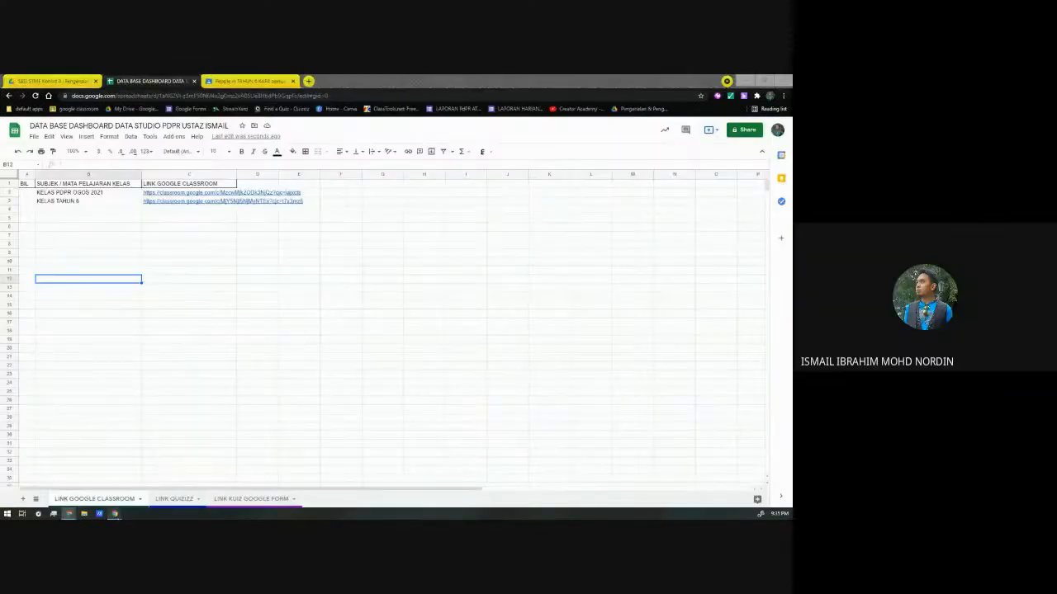
pyautogui.moveTo(116, 515)
pyautogui.click(107, 453)
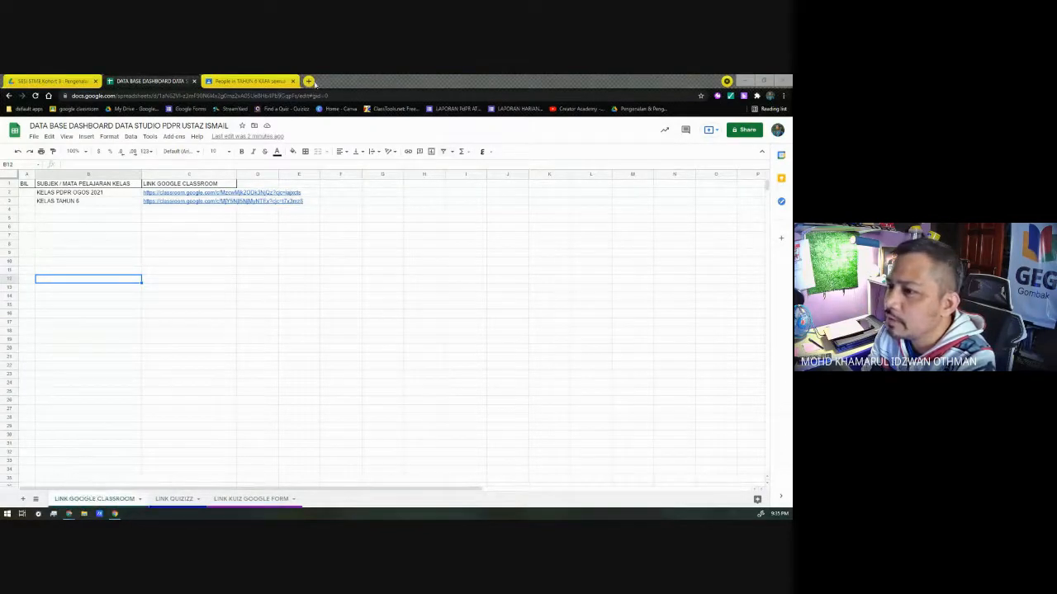
pyautogui.middleClick(297, 109)
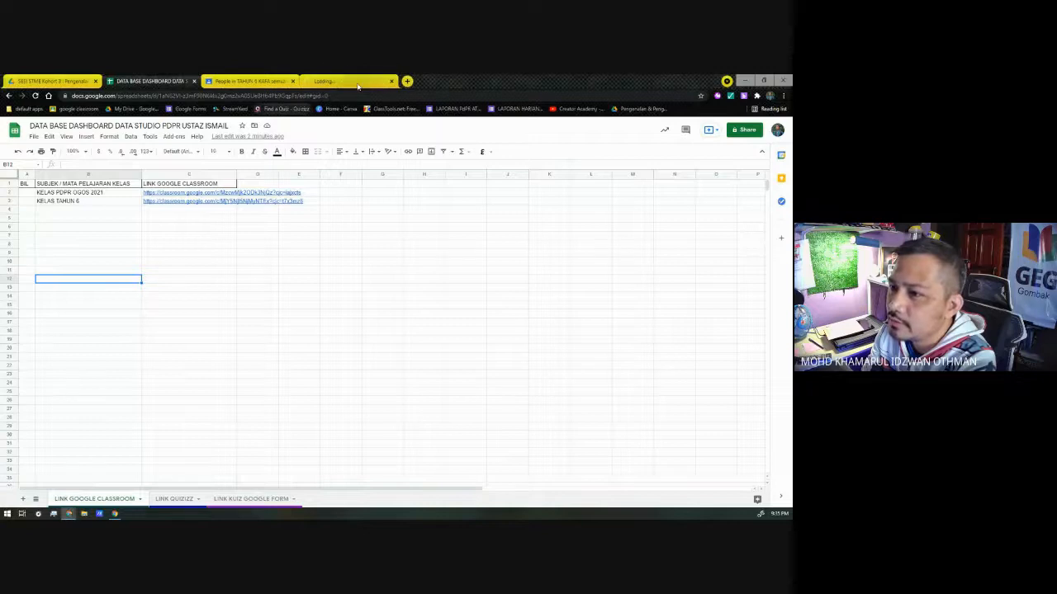
pyautogui.click(356, 82)
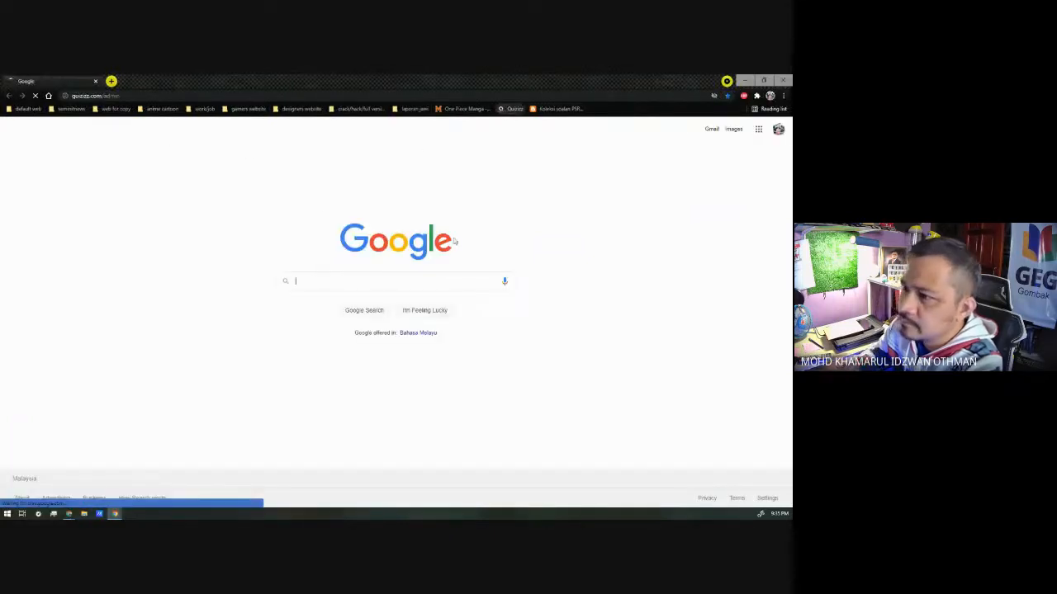
# Step: Open Quizizz in the other browser window and browse the quizzes in My library
pyautogui.click(509, 108)
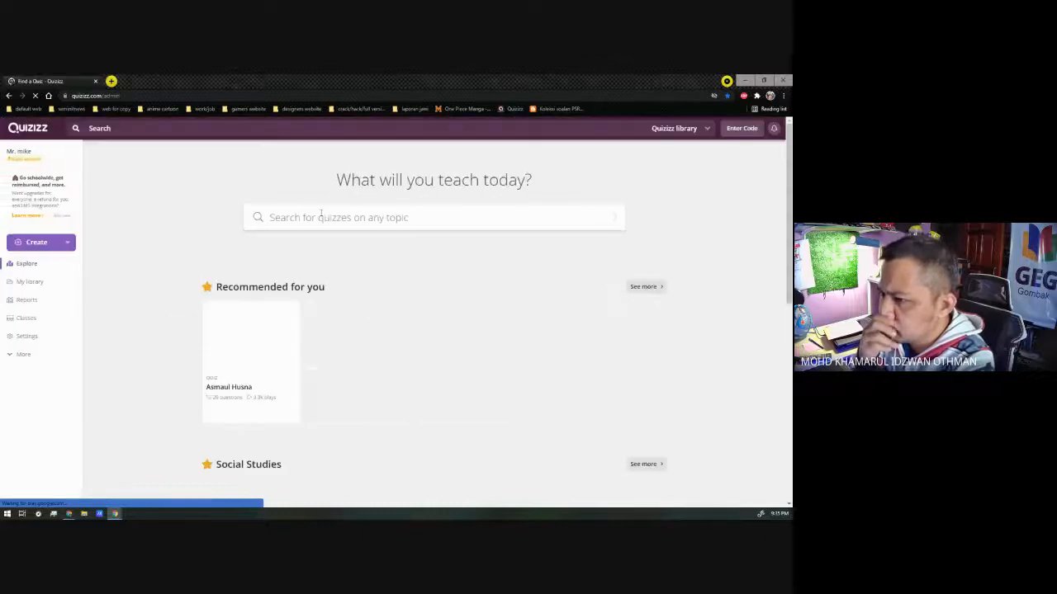
pyautogui.click(29, 264)
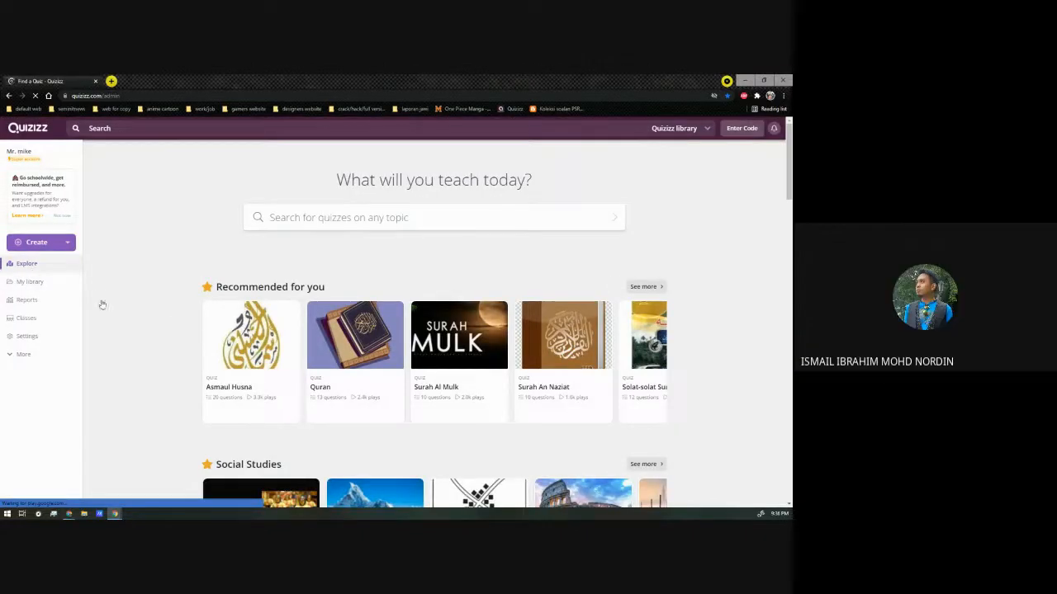
pyautogui.click(30, 281)
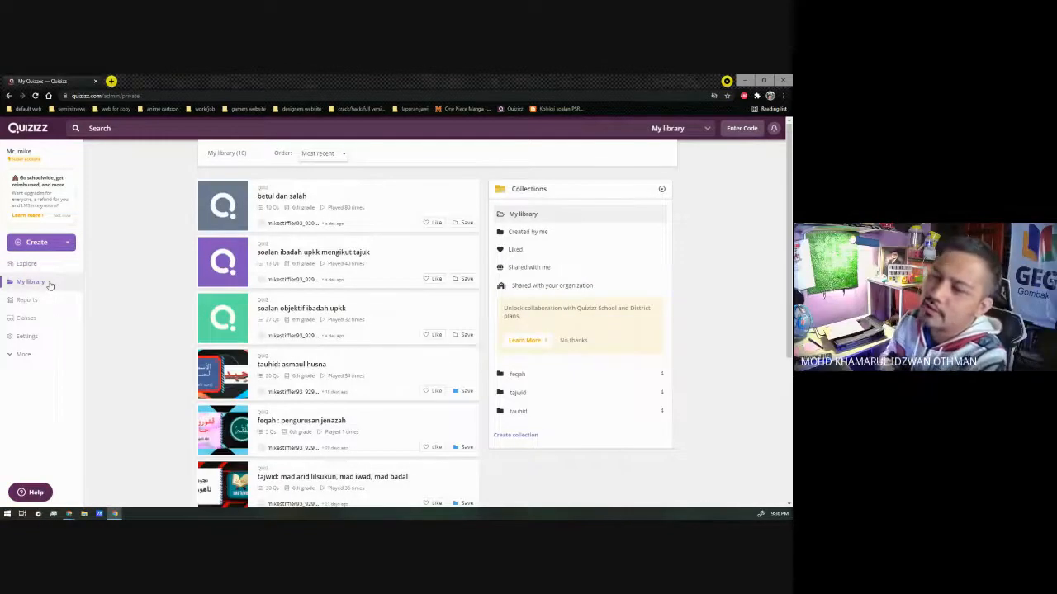
pyautogui.scroll(-2, 164, 281)
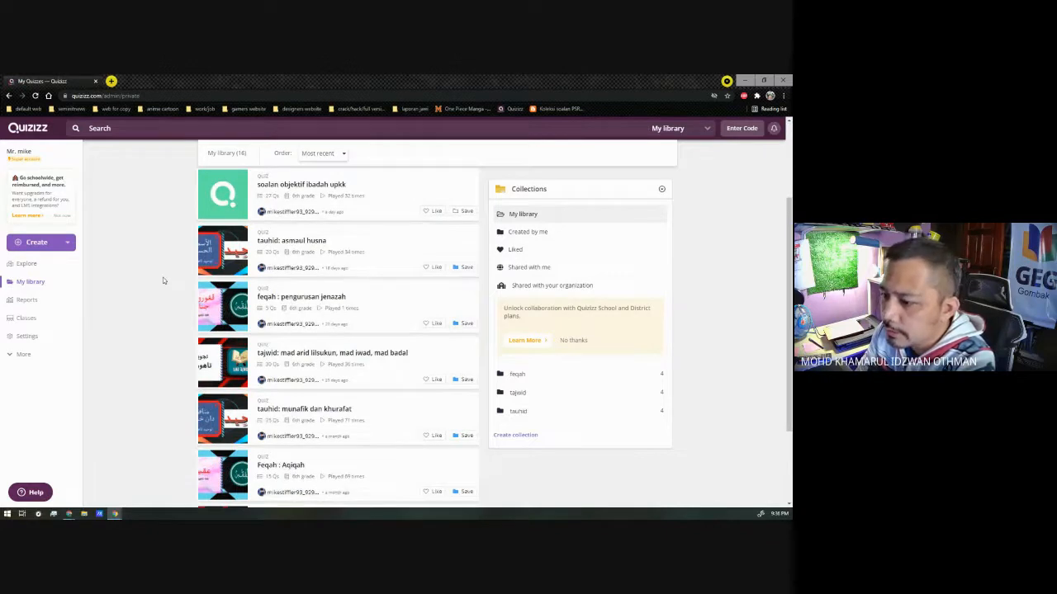
pyautogui.scroll(2, 164, 281)
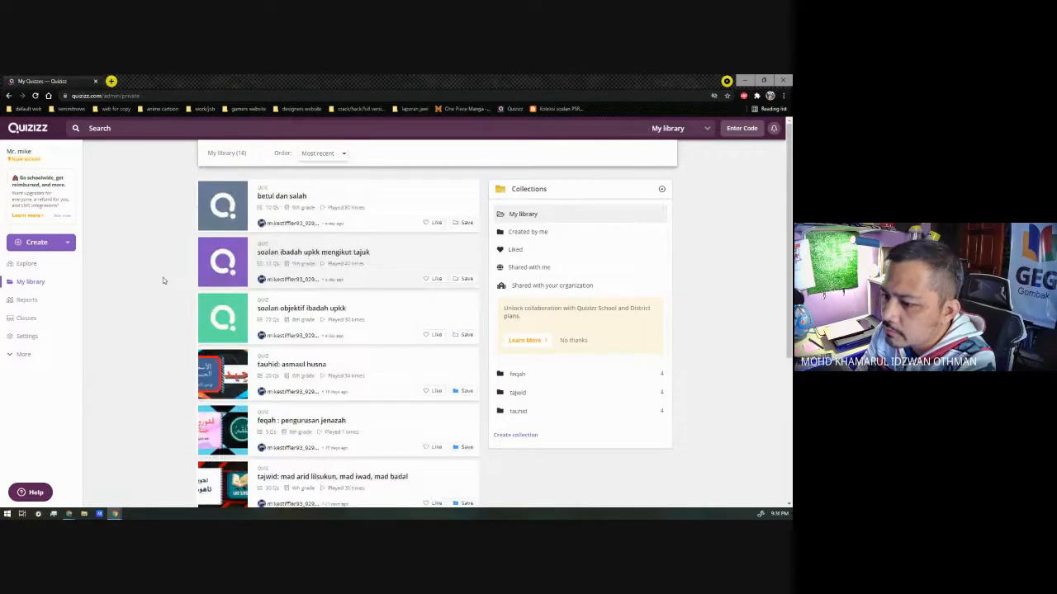
pyautogui.scroll(-1, 164, 280)
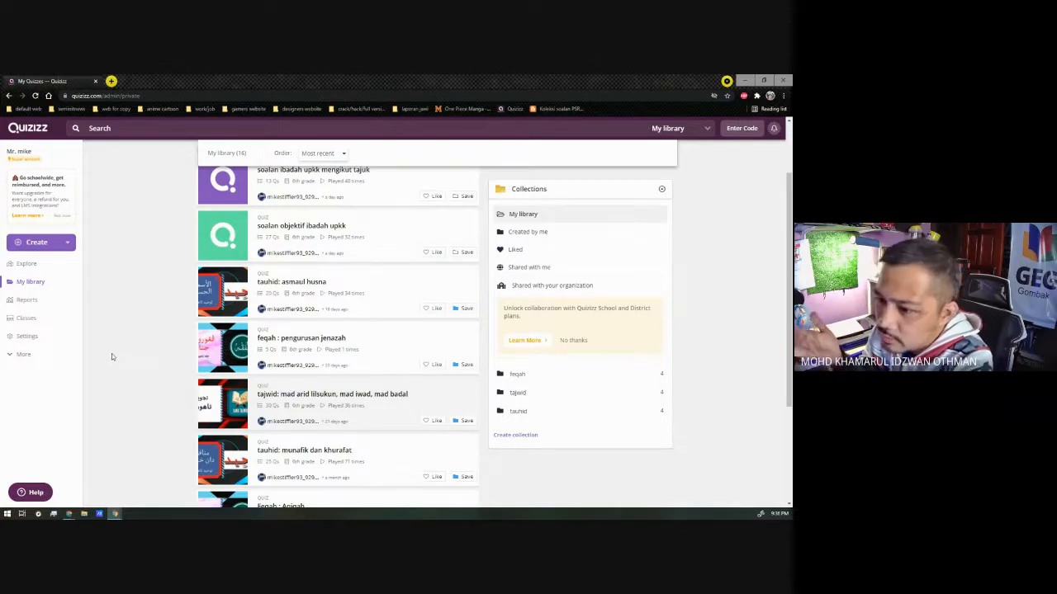
pyautogui.scroll(1, 112, 353)
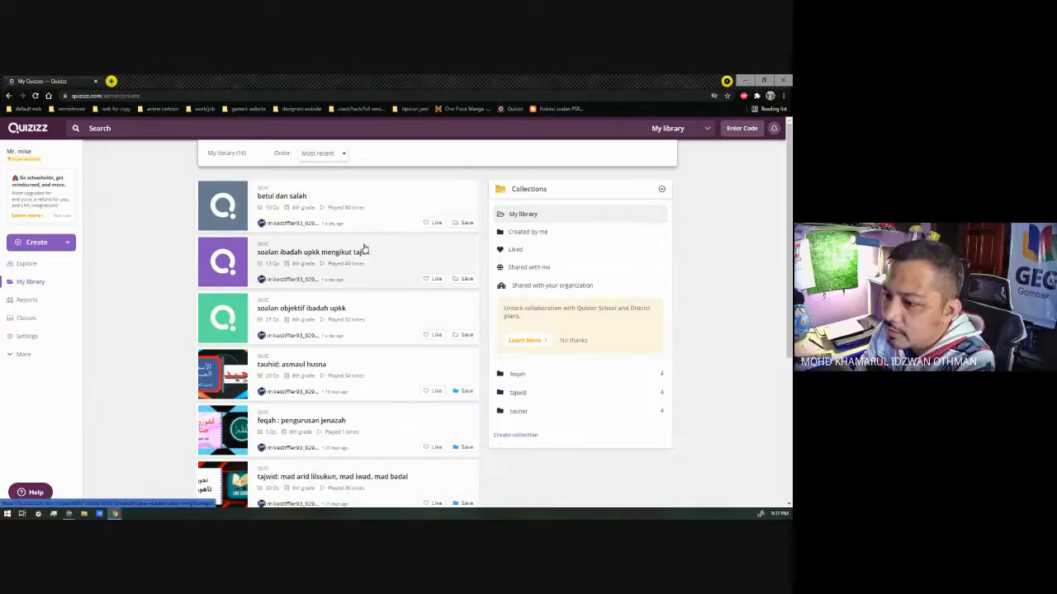
# Step: Open the quiz betul dan salah, start assigning it as homework and review the assignment settings
pyautogui.click(383, 203)
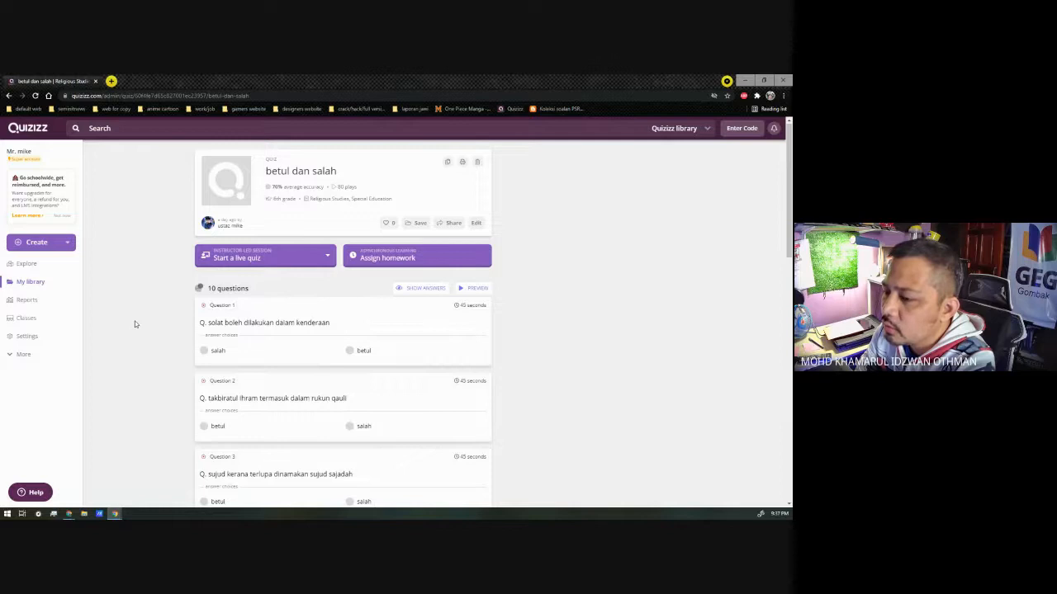
pyautogui.click(377, 259)
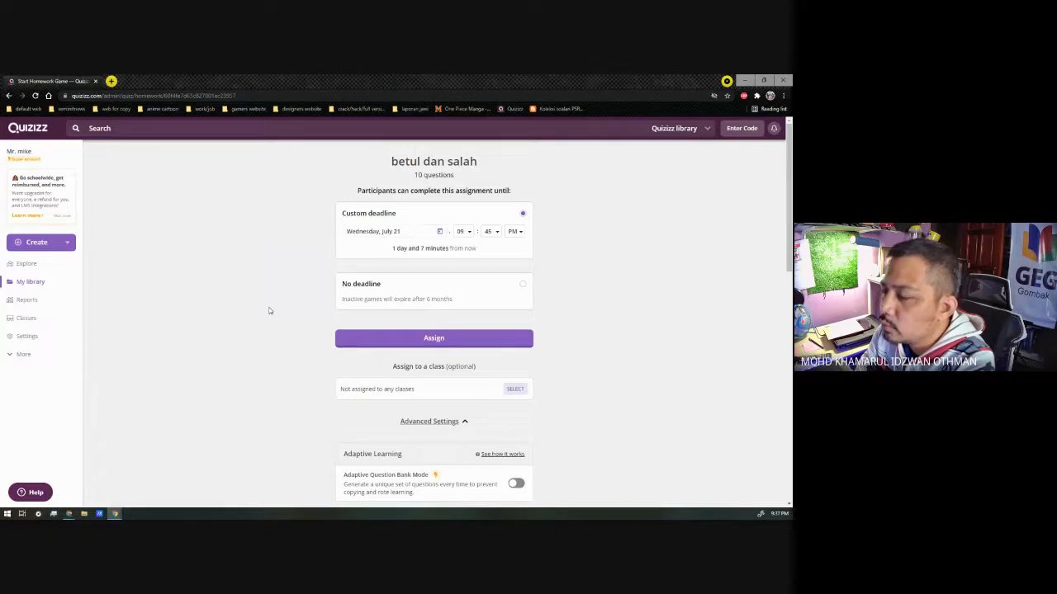
pyautogui.scroll(-1, 269, 310)
pyautogui.scroll(-1, 269, 310)
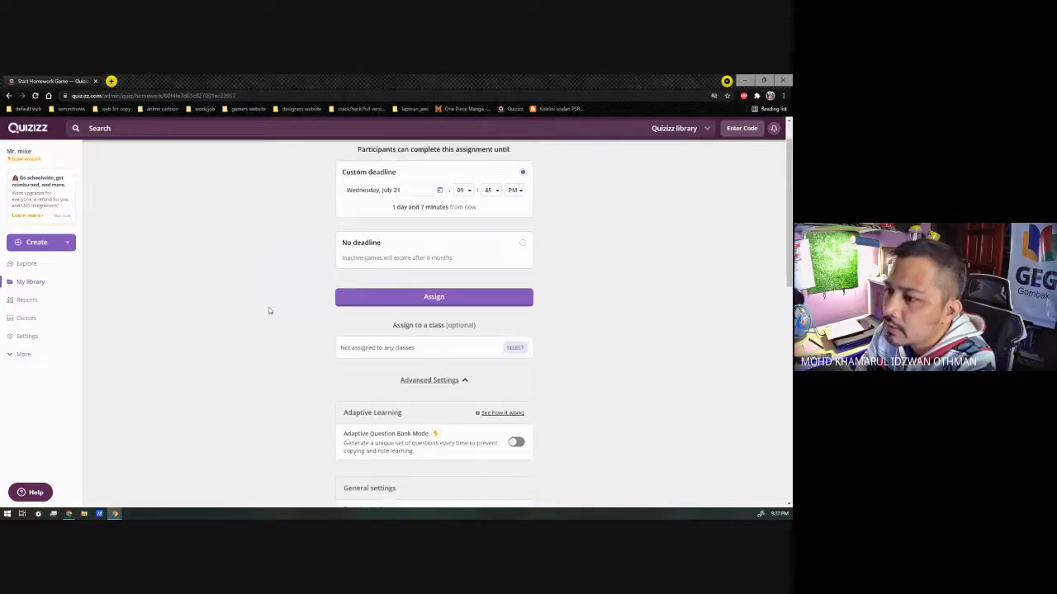
pyautogui.scroll(1, 364, 309)
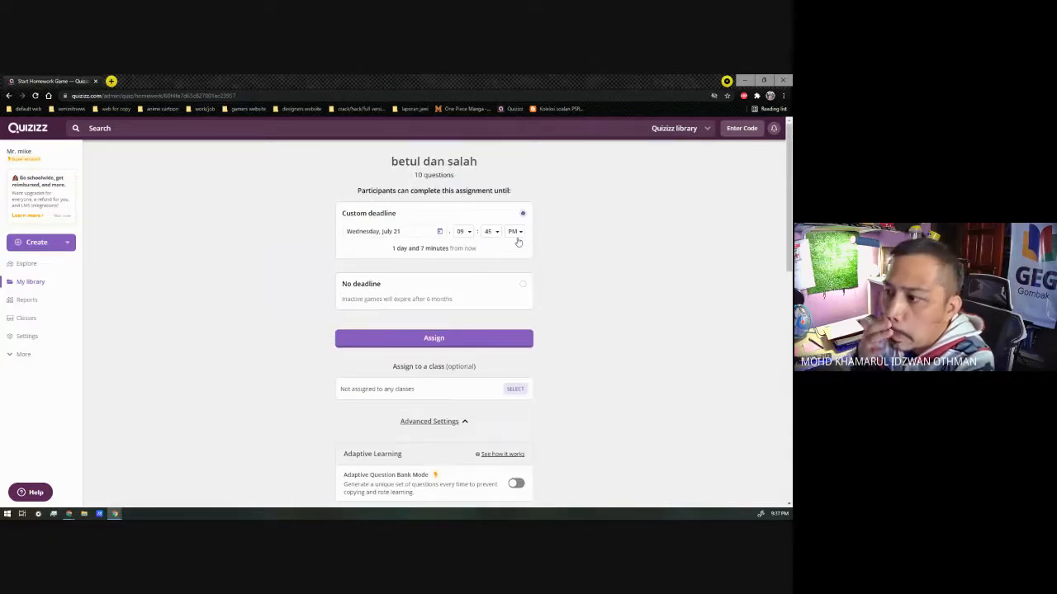
# Step: Set the custom deadline to Sunday, August 1 at 11:45 PM and assign the quiz
pyautogui.click(439, 231)
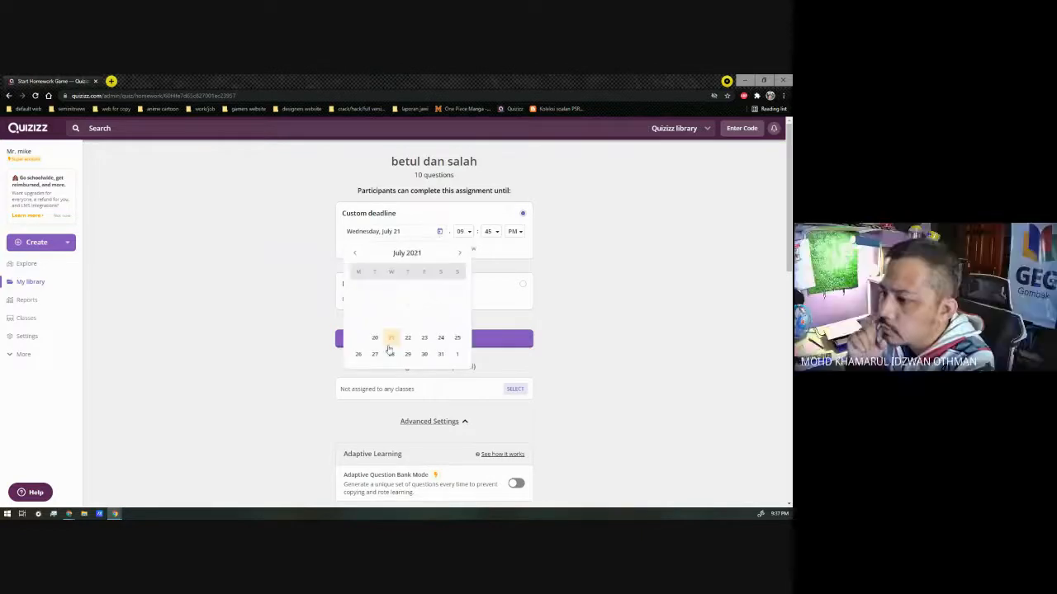
pyautogui.click(460, 254)
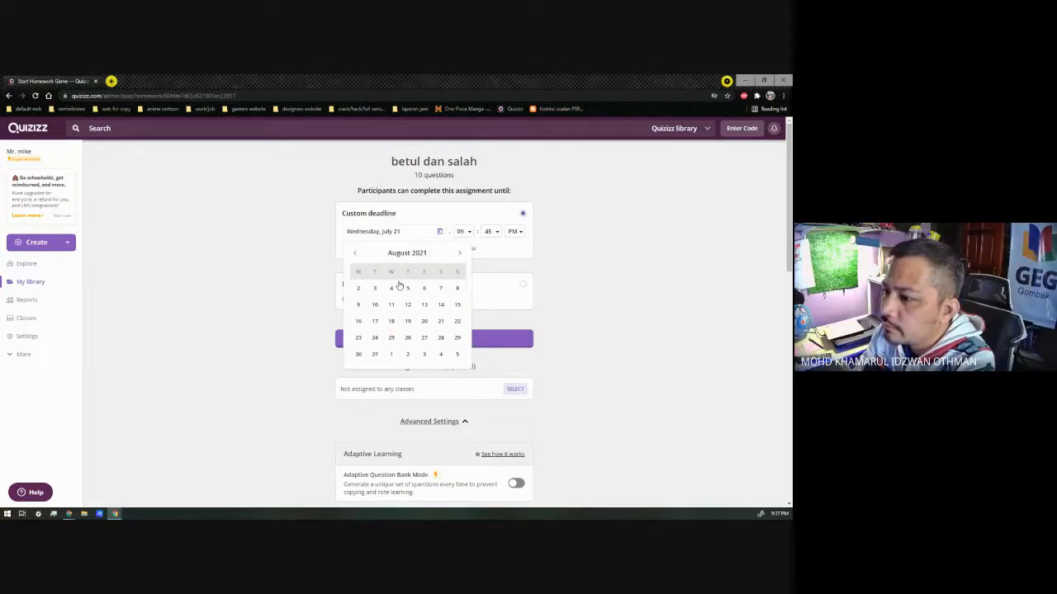
pyautogui.click(356, 255)
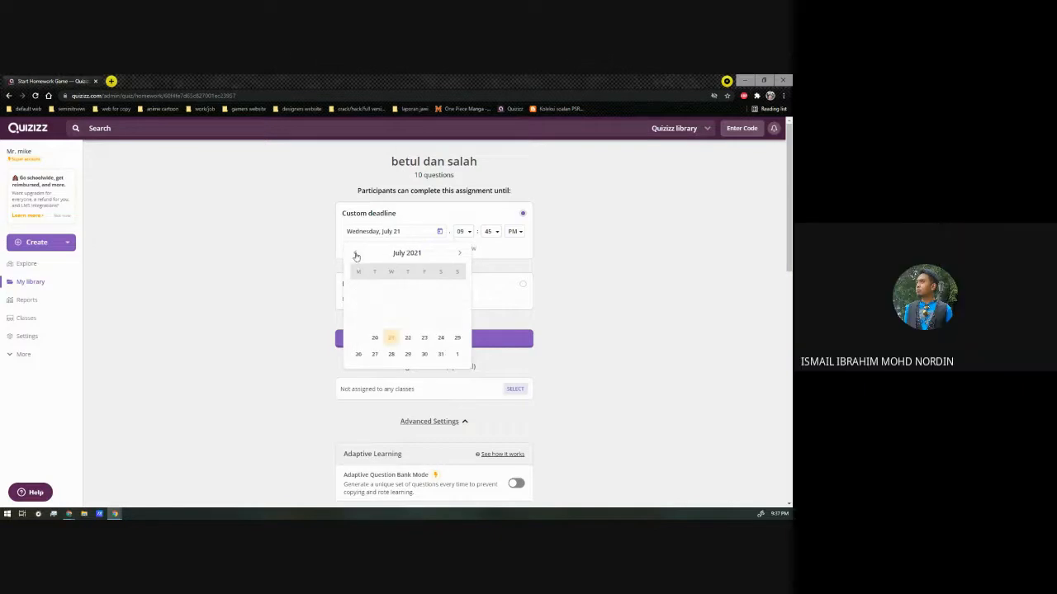
pyautogui.click(455, 354)
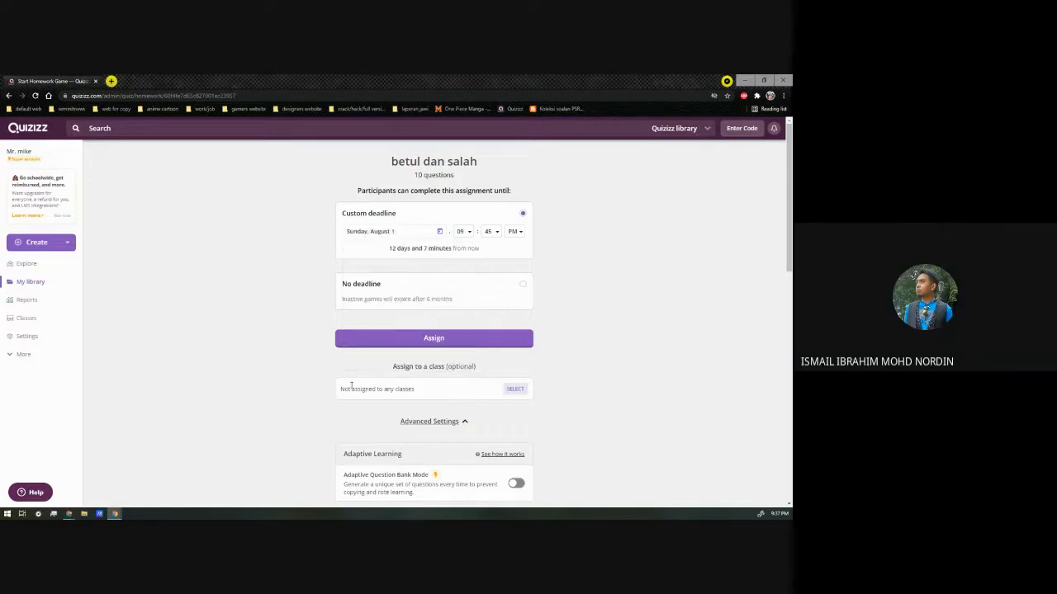
pyautogui.click(470, 238)
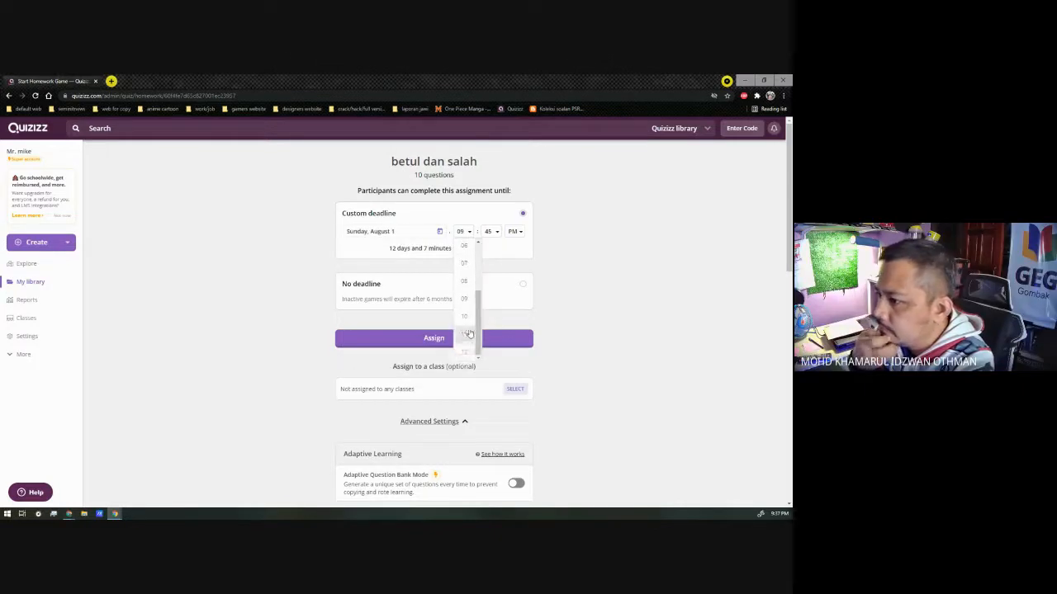
pyautogui.click(468, 334)
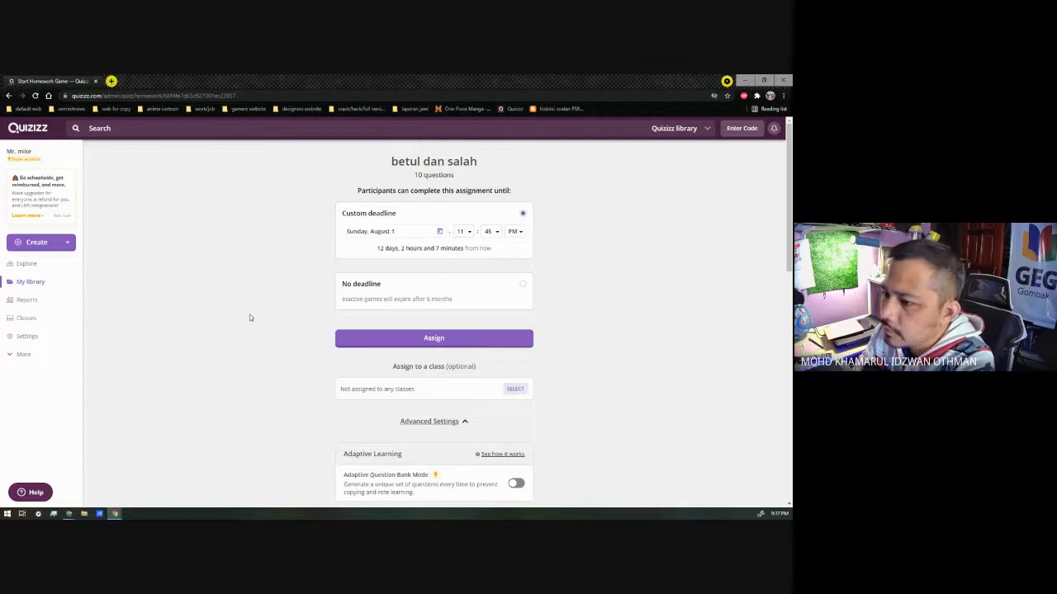
pyautogui.click(384, 332)
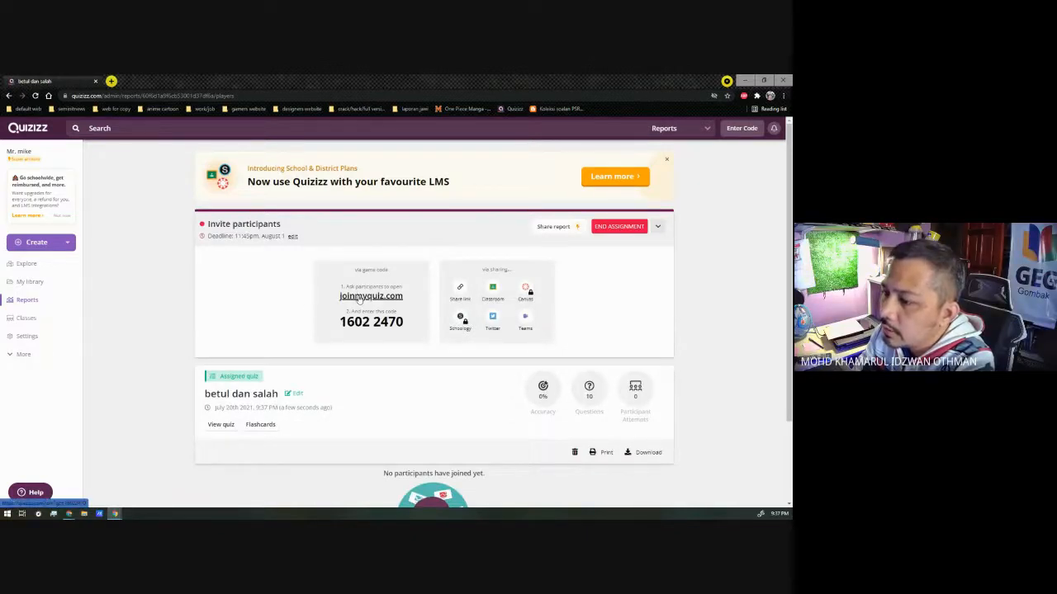
# Step: Copy the assigned quiz's share link and dismiss the low-battery warning
pyautogui.click(359, 298)
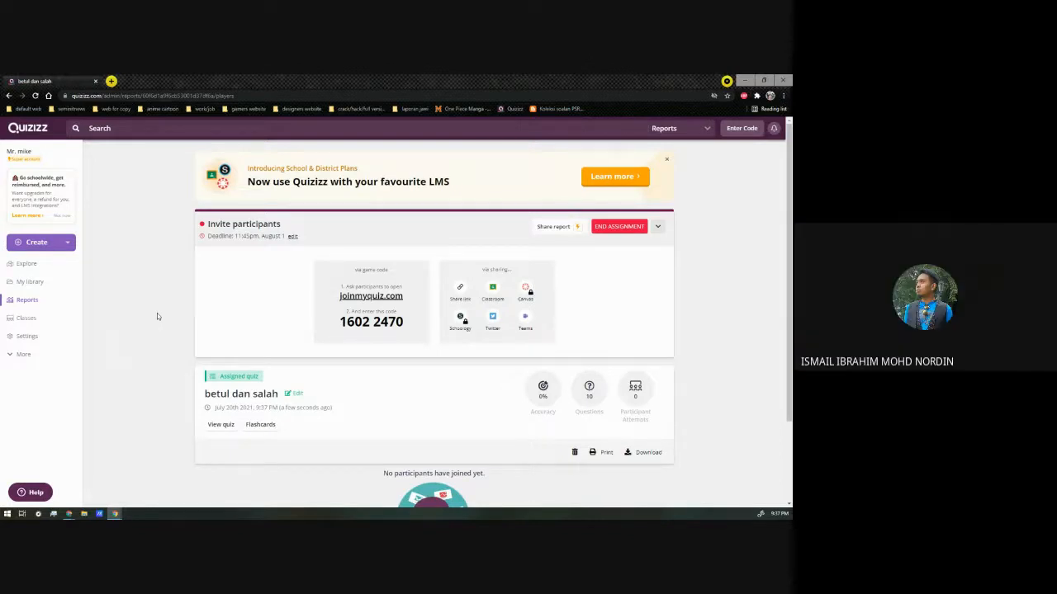
pyautogui.click(463, 288)
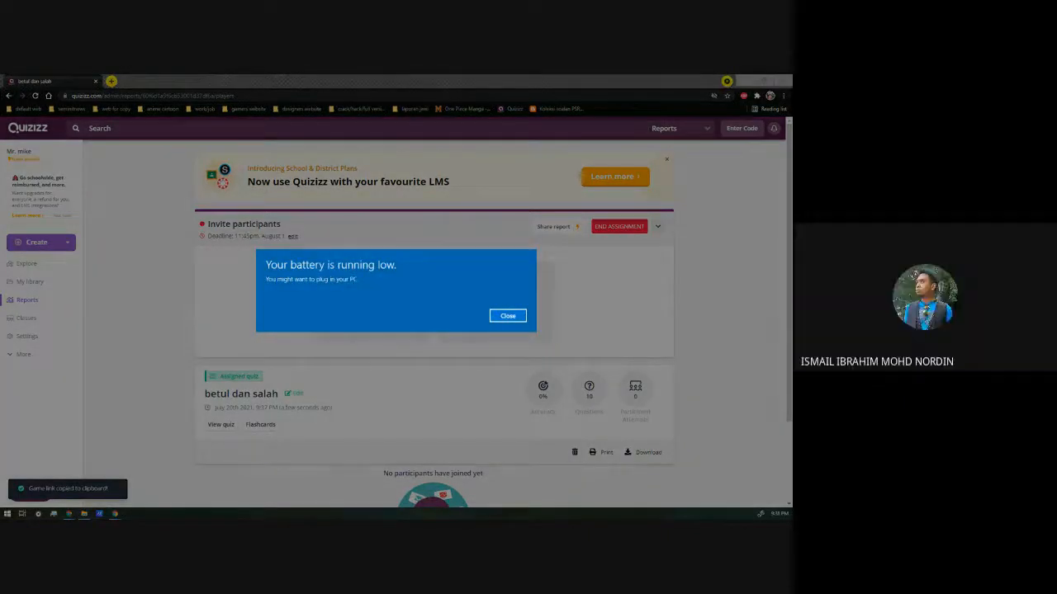
pyautogui.press('Return')
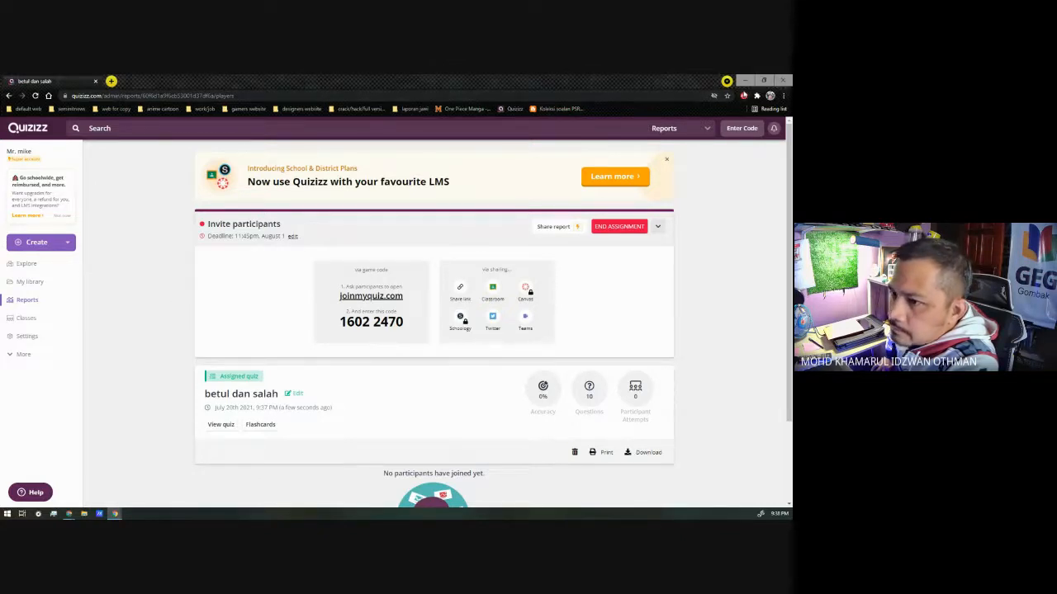
# Step: Close the unused Quizizz tab in the other browser window and return to cell C4 of the LINK GOOGLE CLASSROOM sheet
pyautogui.click(745, 81)
pyautogui.click(215, 79)
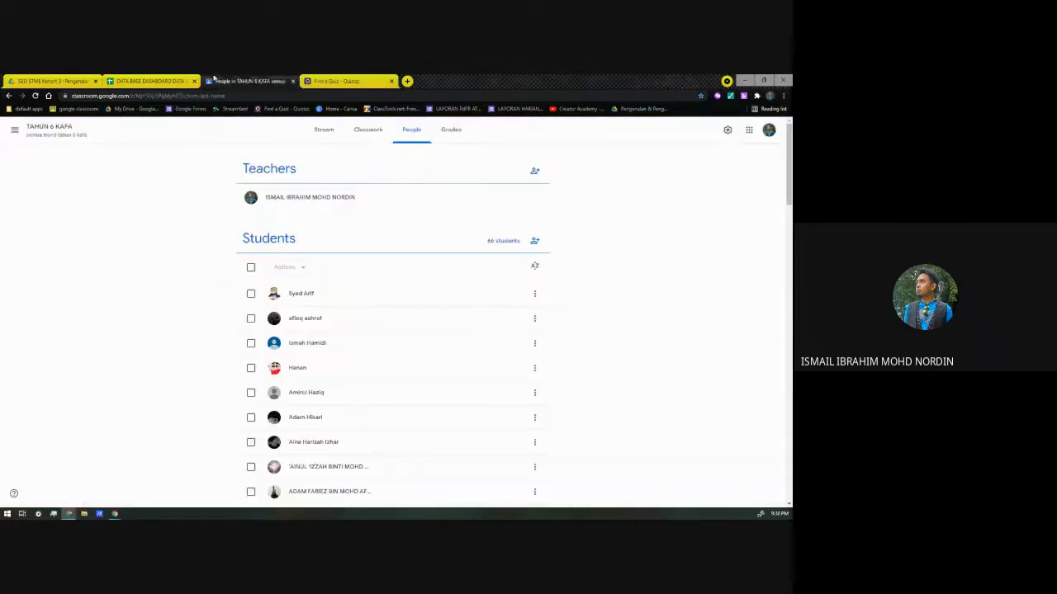
pyautogui.click(393, 81)
pyautogui.click(148, 81)
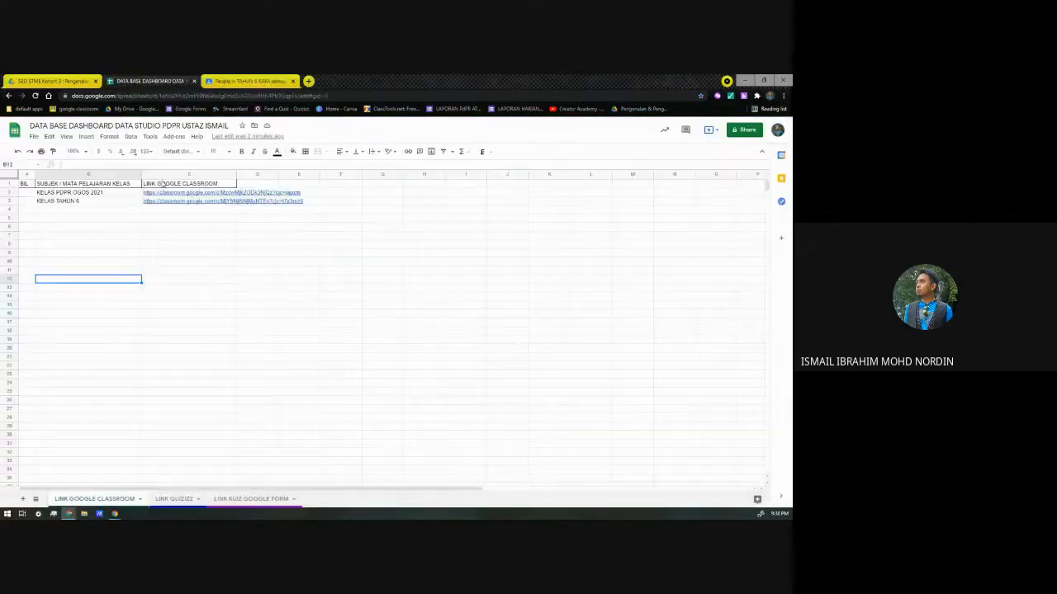
pyautogui.click(93, 209)
pyautogui.click(189, 209)
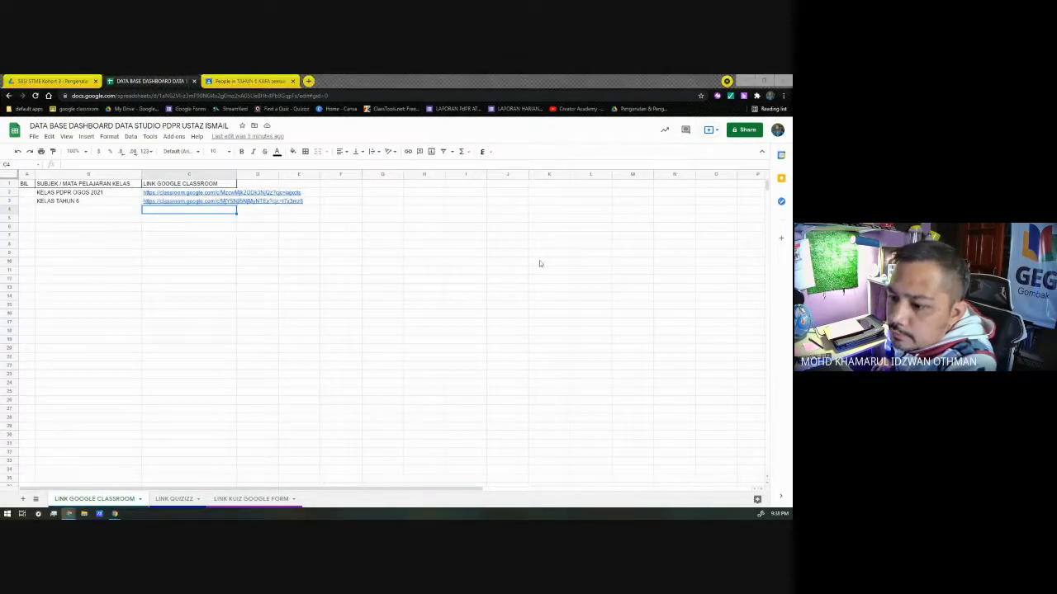
# Step: Paste the copied quiz link into cell C2 of the LINK QUIZIZZ sheet
pyautogui.click(175, 499)
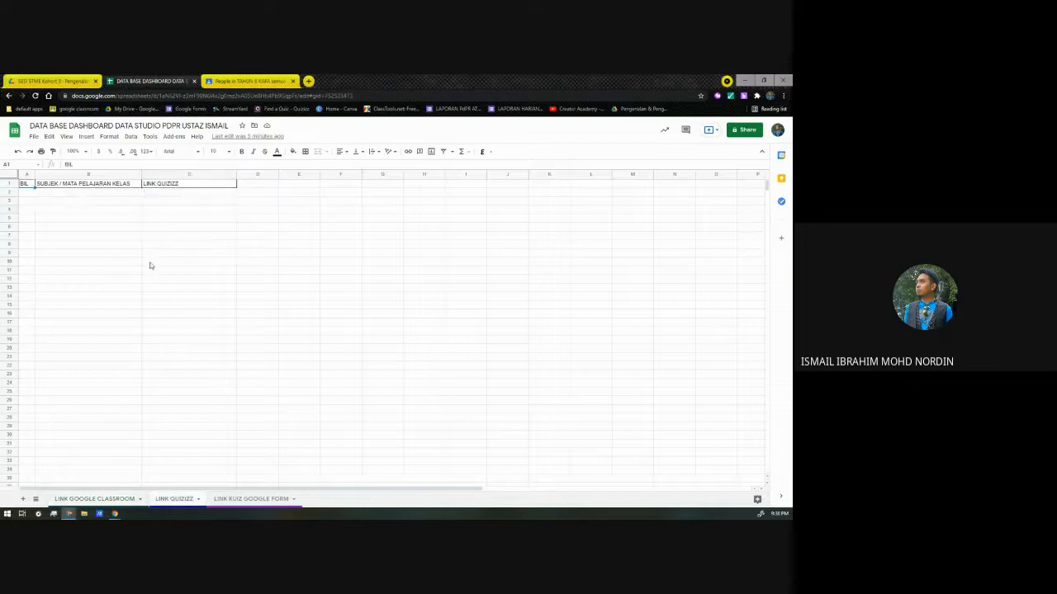
pyautogui.click(172, 193)
pyautogui.hotkey('ctrl', 'v')
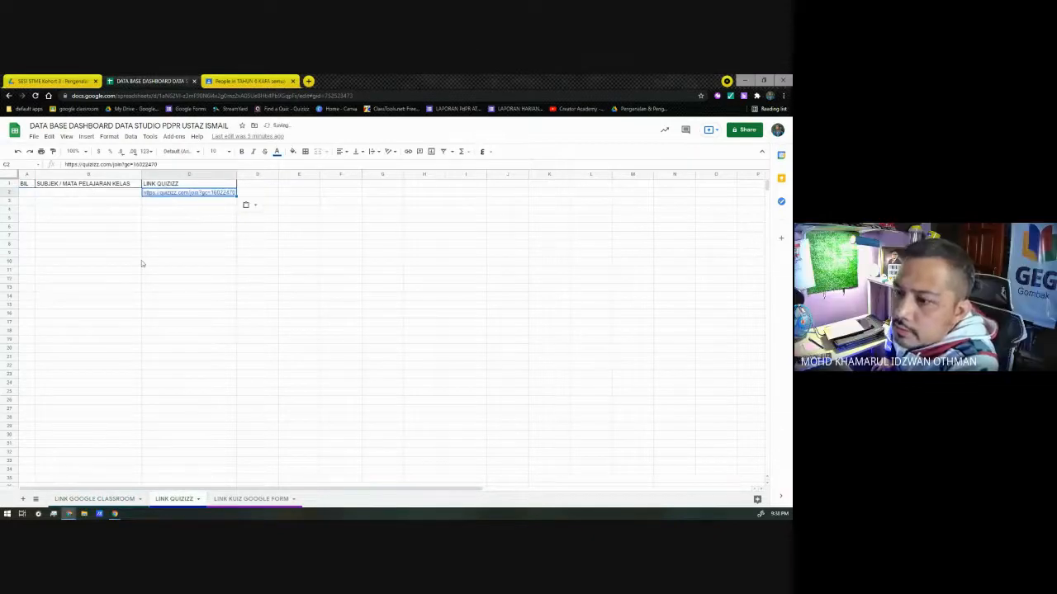
pyautogui.click(197, 221)
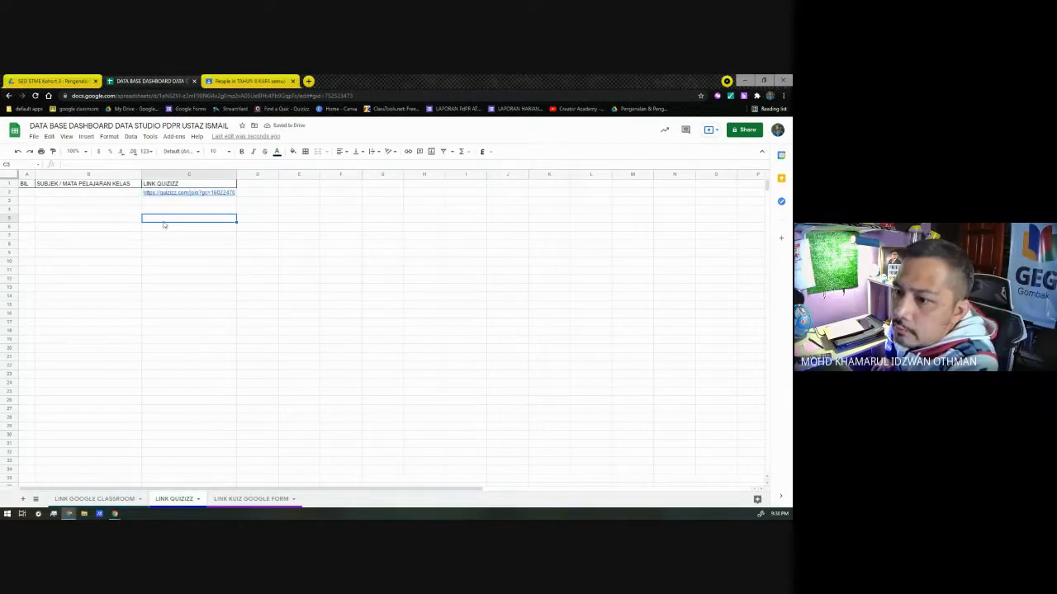
# Step: Enter SALAH DAN BETUL as the subject in cell B2 of the LINK QUIZIZZ sheet
pyautogui.click(92, 194)
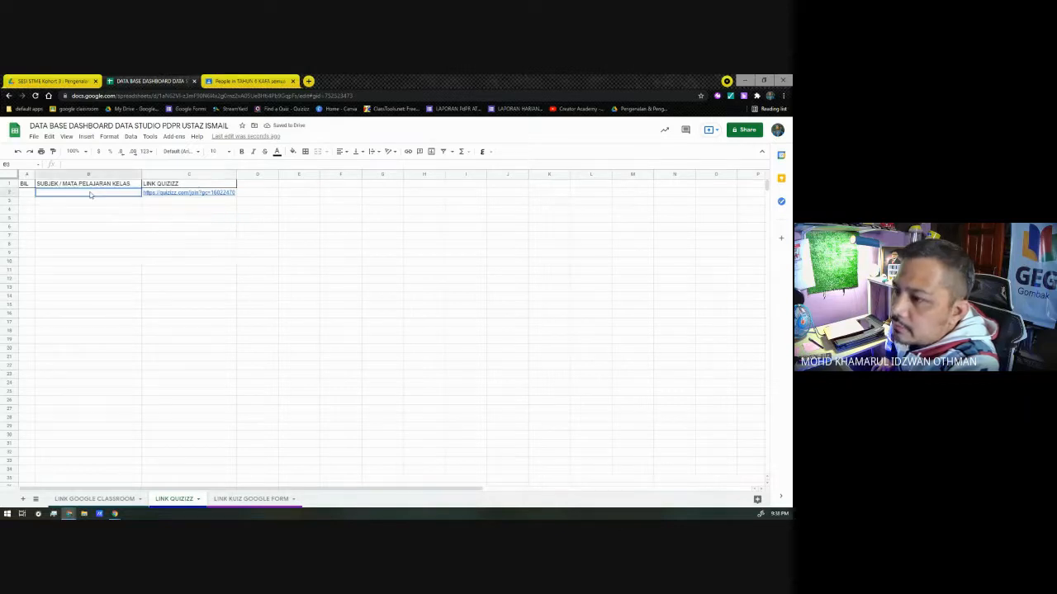
pyautogui.write('SALAH DAN ')
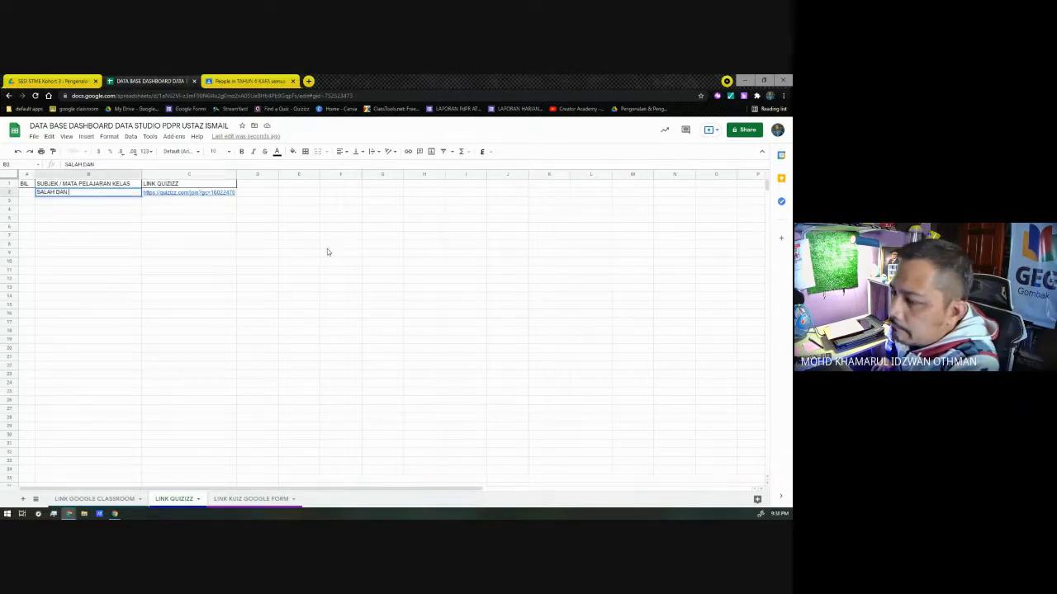
pyautogui.write('BETUL')
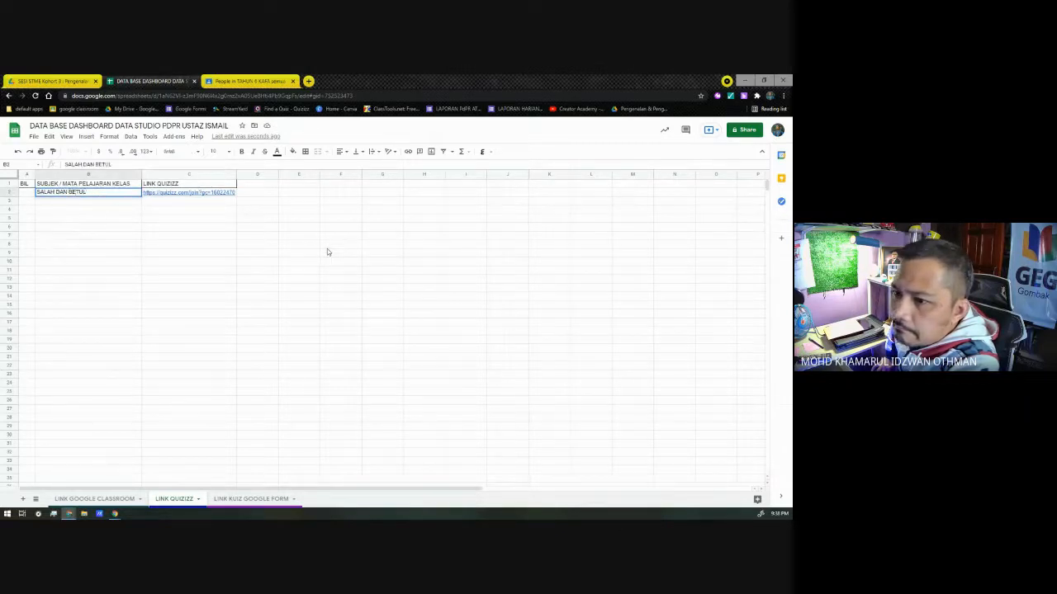
# Step: Number the first quiz row 1 in cell A2 and extend its subject to SALAH DAN BETUL (IBADAH)
pyautogui.click(124, 219)
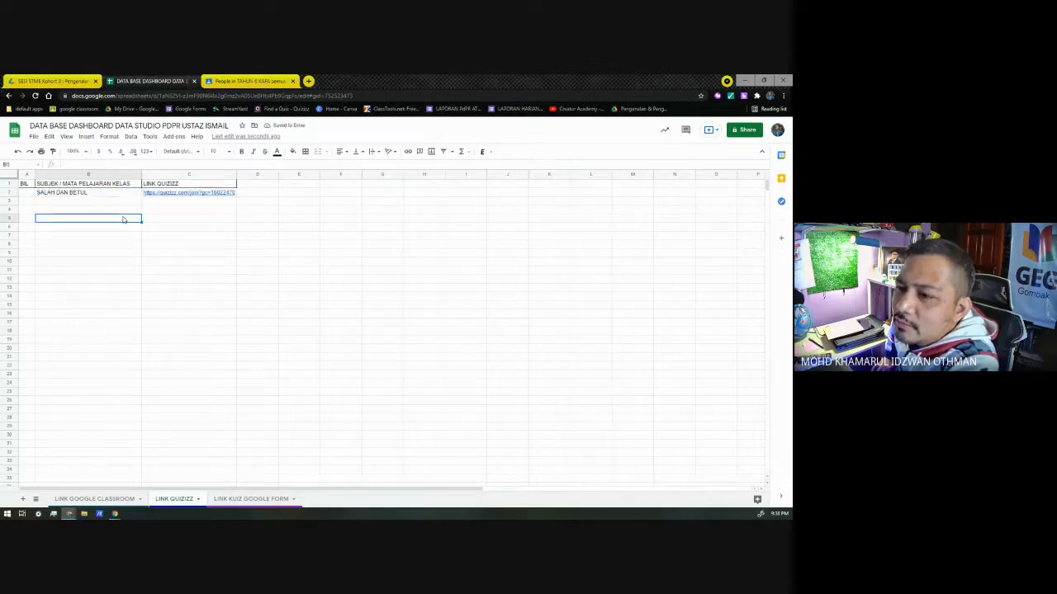
pyautogui.click(30, 194)
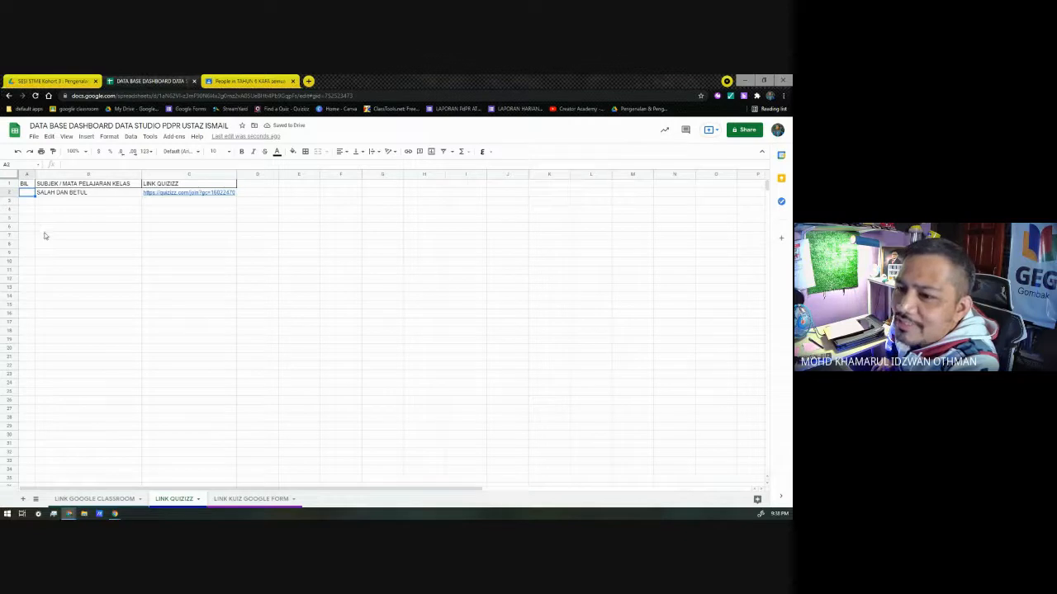
pyautogui.write('1')
pyautogui.moveTo(76, 226); pyautogui.dragTo(92, 218)
pyautogui.doubleClick(106, 193)
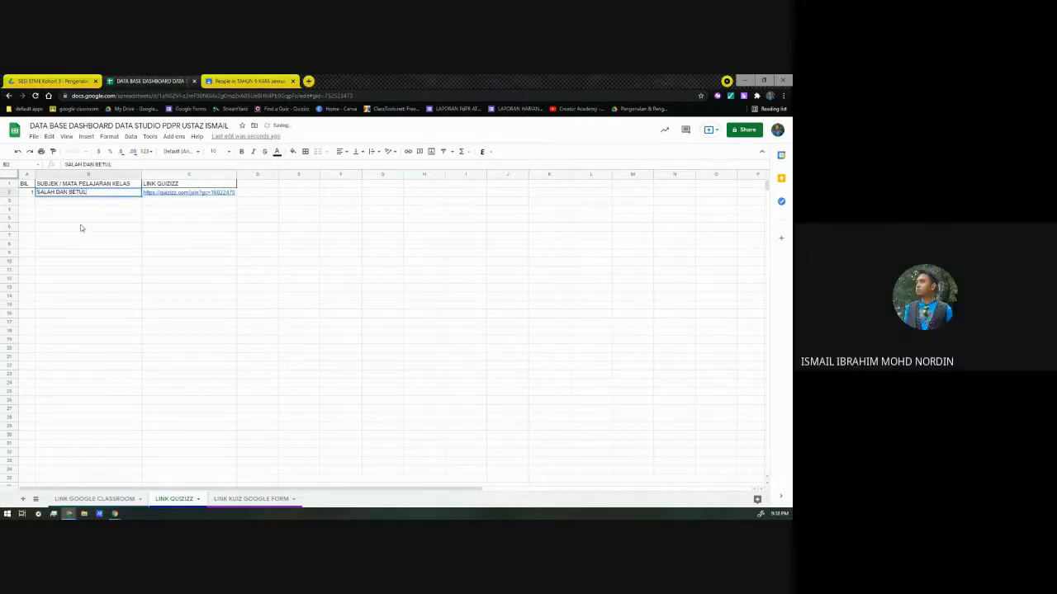
pyautogui.write('(IBADAH')
pyautogui.press('Return')
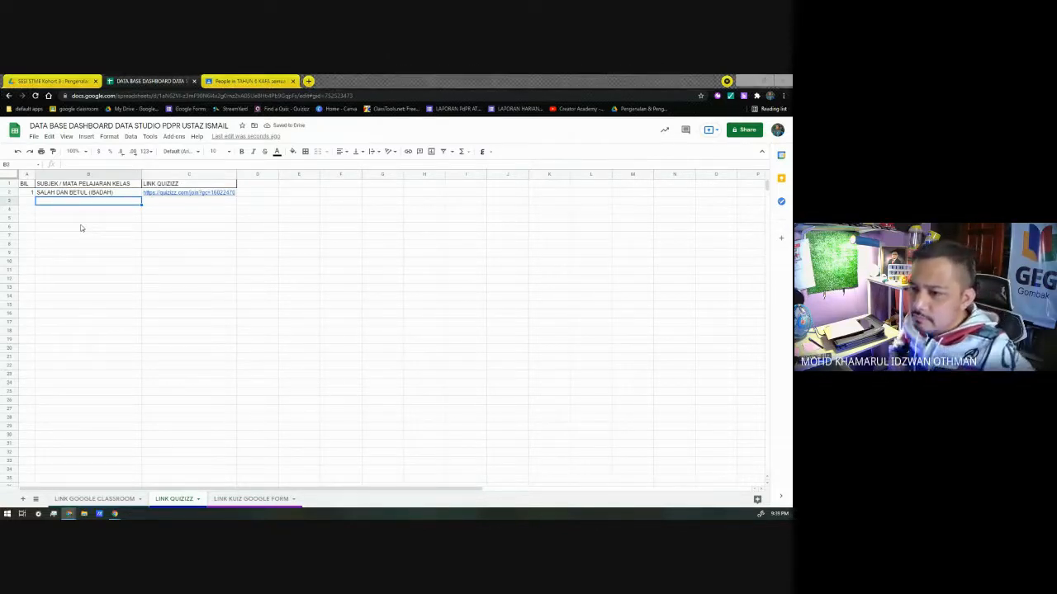
# Step: Switch to Quizizz and open the homework assignment settings for the library quiz "soalan ibadah upkk mengikut tajuk"
pyautogui.moveTo(115, 513)
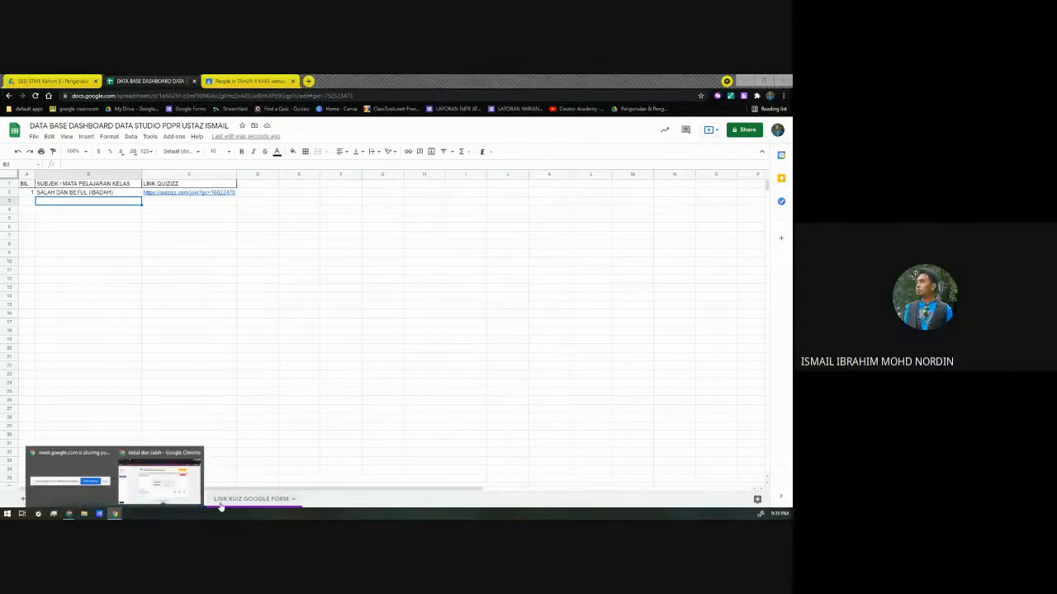
pyautogui.click(170, 495)
pyautogui.click(29, 300)
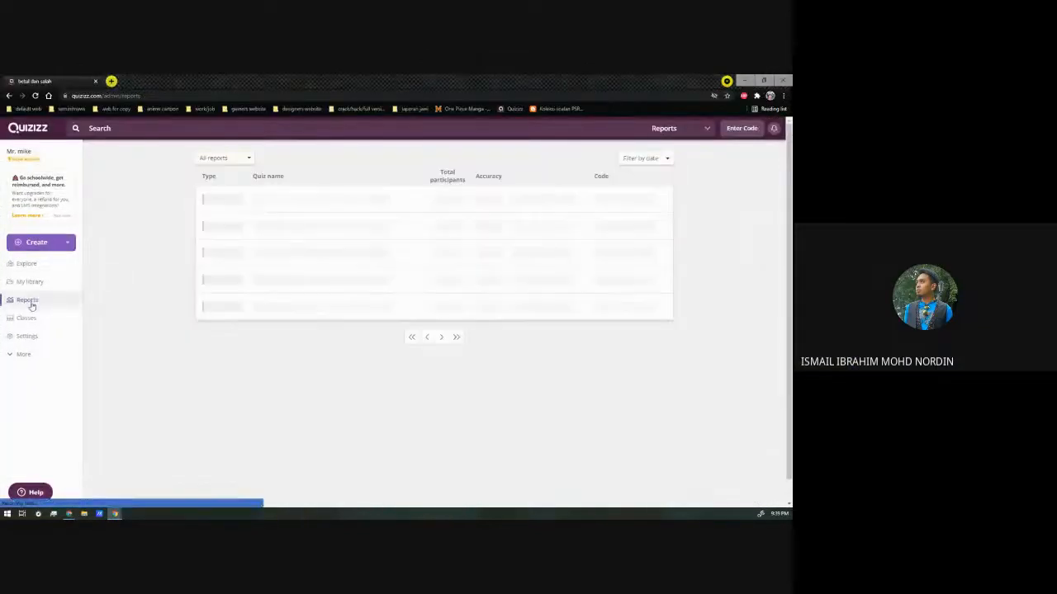
pyautogui.click(31, 282)
pyautogui.scroll(-2, 382, 295)
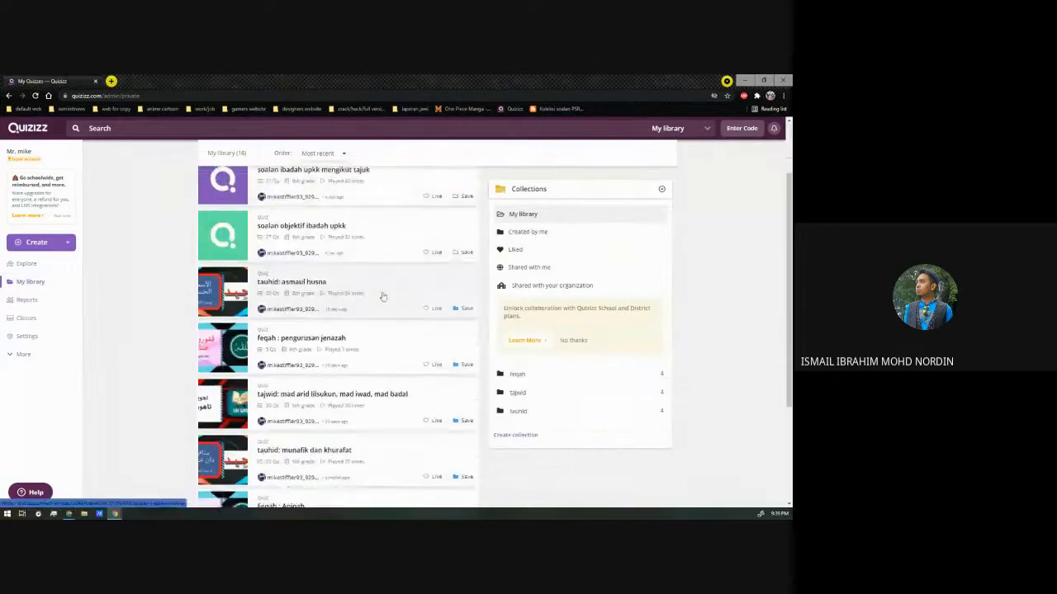
pyautogui.scroll(1, 373, 250)
pyautogui.click(395, 222)
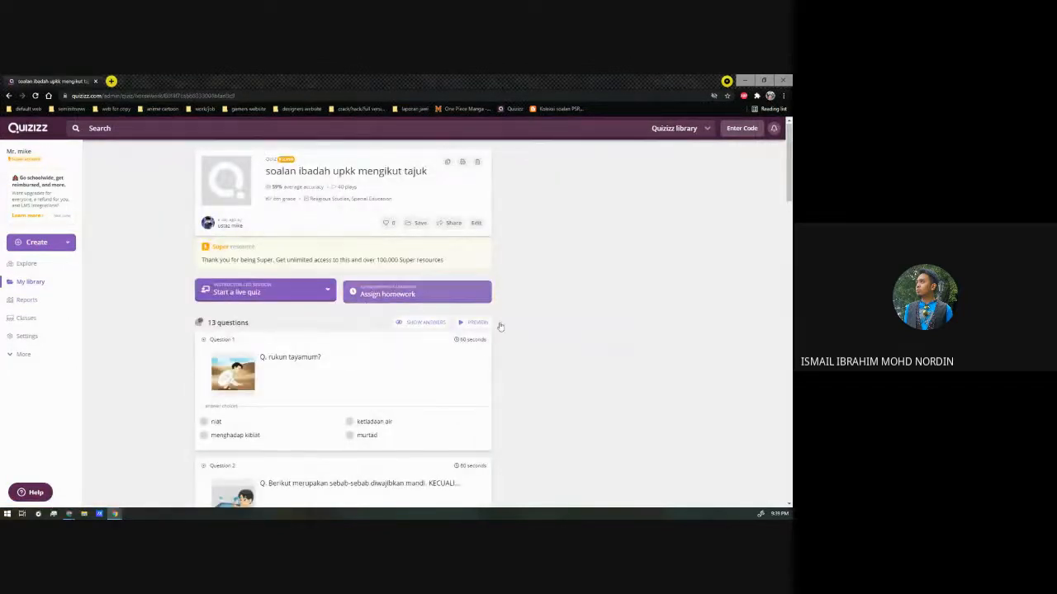
pyautogui.click(372, 294)
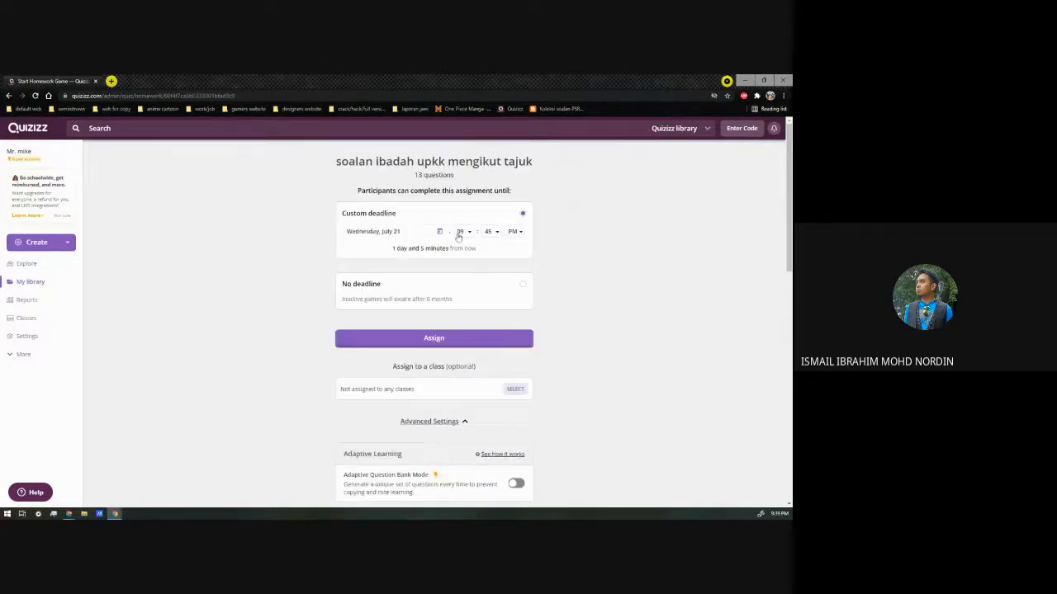
# Step: Set the custom deadline to Sunday, August 1 with the hour at 11, and assign the quiz
pyautogui.click(439, 231)
pyautogui.click(455, 355)
pyautogui.click(468, 232)
pyautogui.scroll(-1, 456, 272)
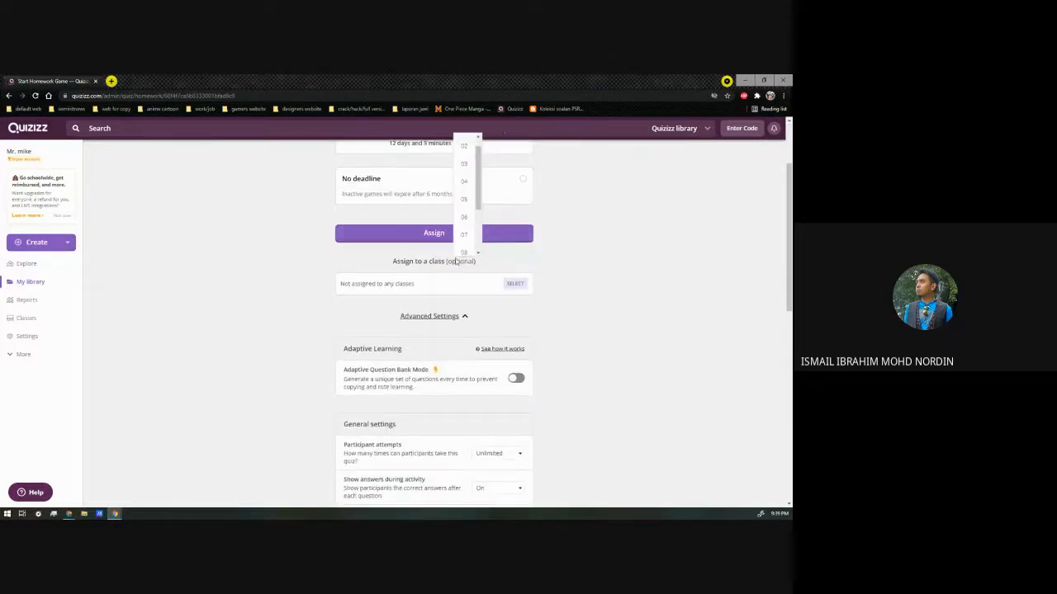
pyautogui.scroll(-1, 455, 261)
pyautogui.scroll(2, 462, 272)
pyautogui.scroll(-2, 471, 295)
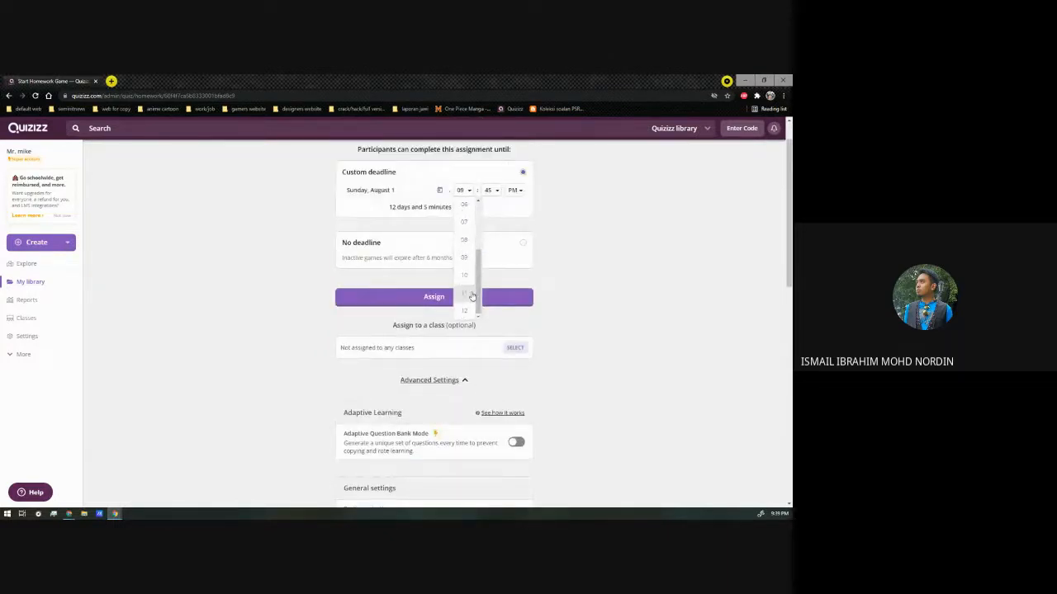
pyautogui.click(469, 293)
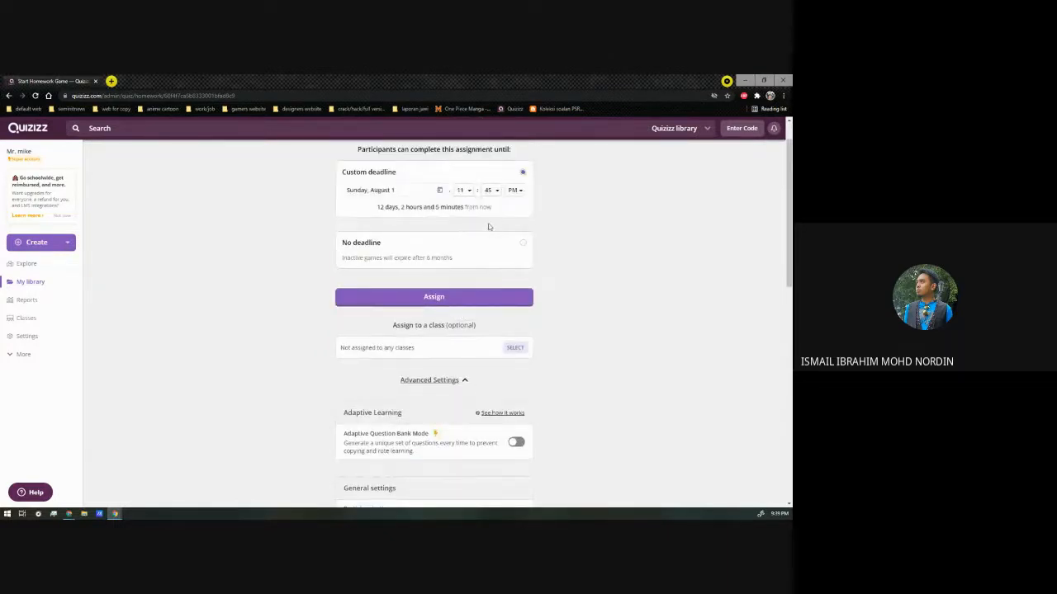
pyautogui.click(420, 301)
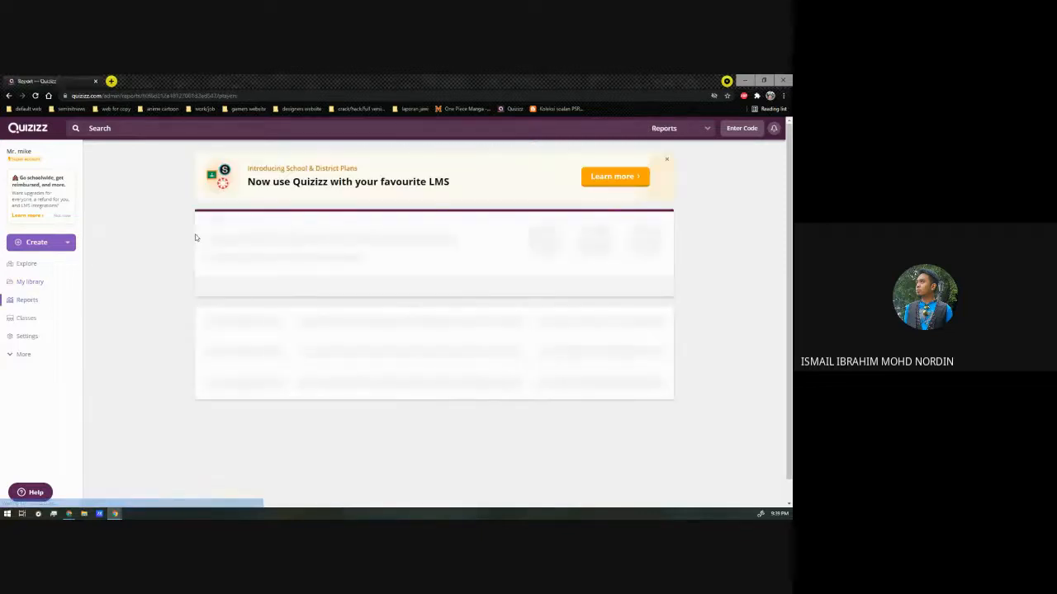
# Step: Copy the assigned quiz's share link and paste it into cell C3 of the LINK QUIZIZZ sheet
pyautogui.click(460, 289)
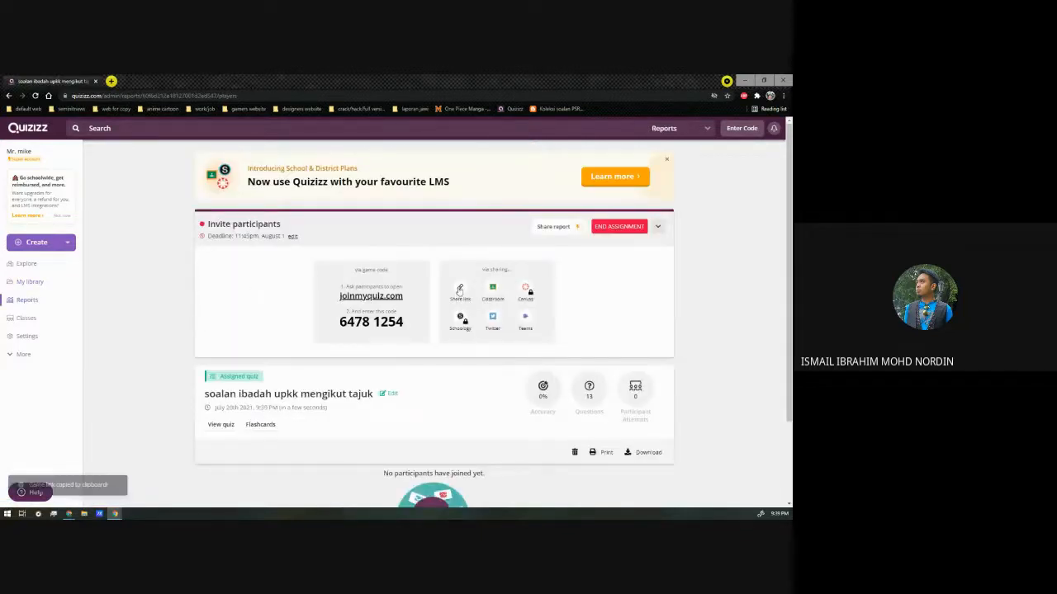
pyautogui.hotkey('alt', 'Tab')
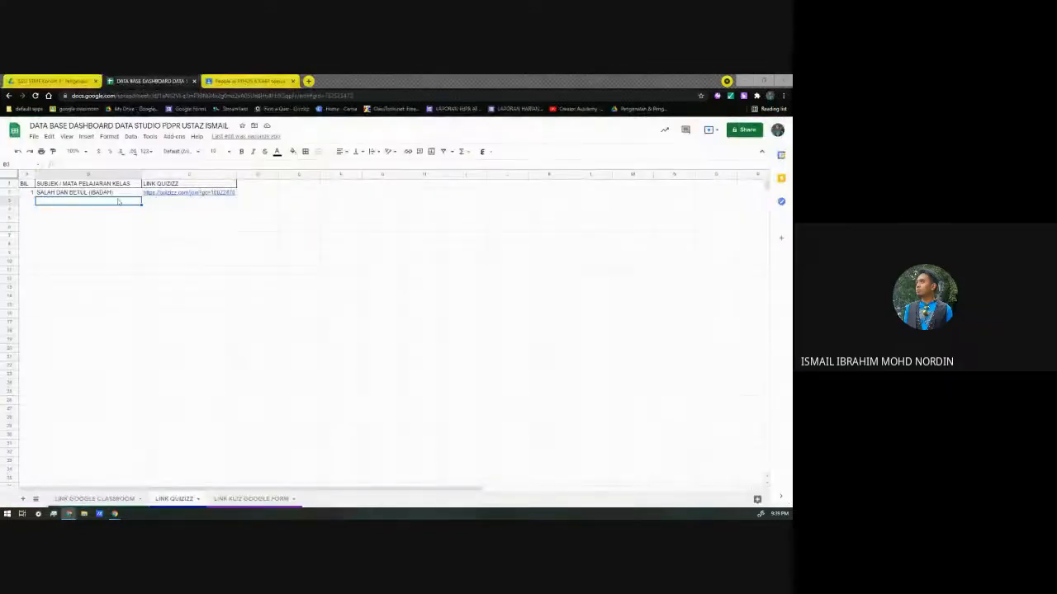
pyautogui.click(176, 201)
pyautogui.hotkey('ctrl', 'v')
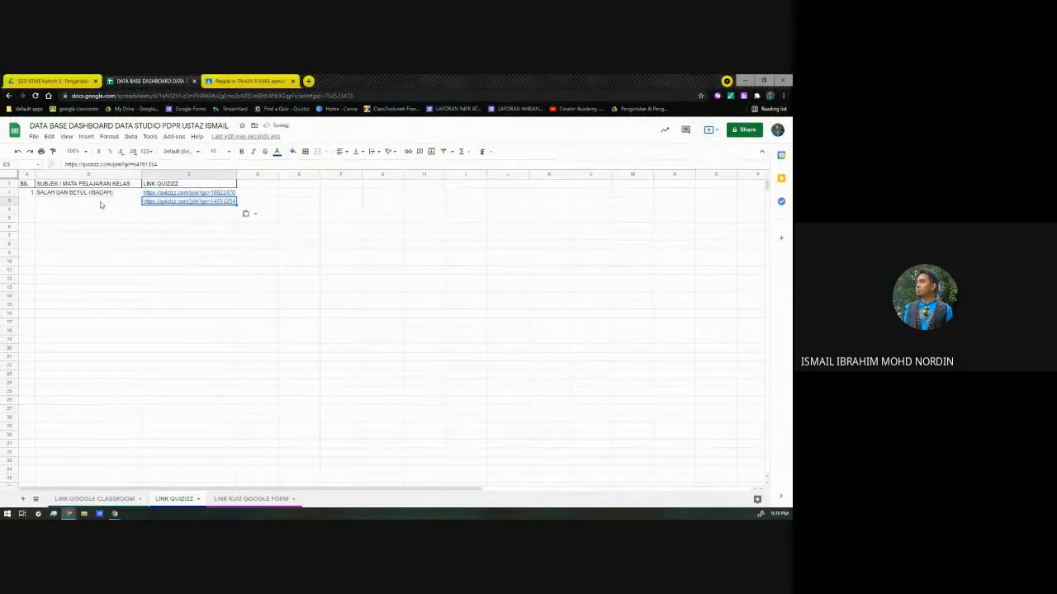
pyautogui.click(100, 203)
pyautogui.click(28, 195)
pyautogui.write('2')
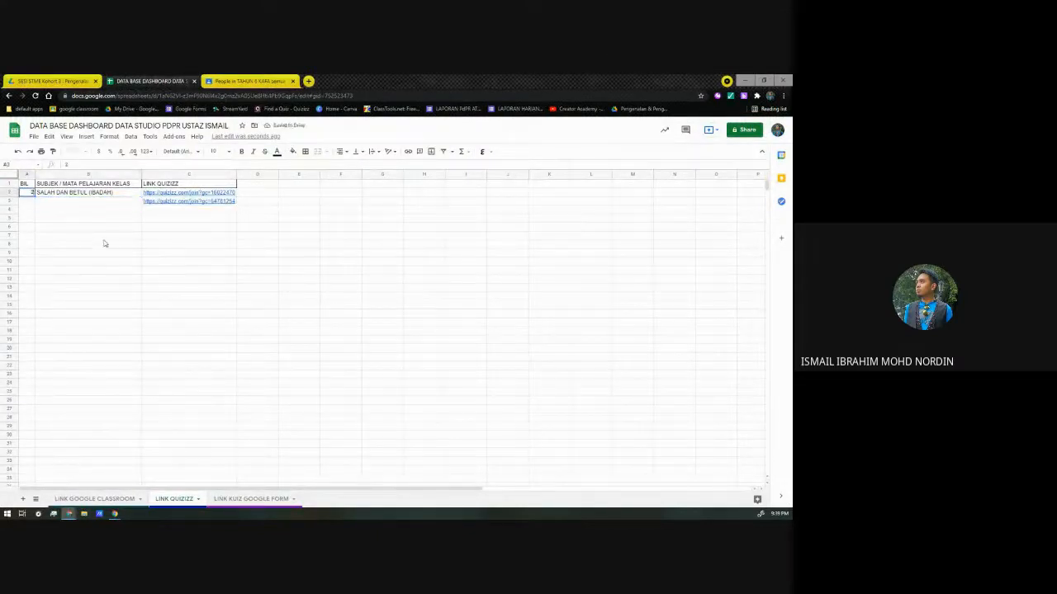
pyautogui.press('Right')
pyautogui.press('Left')
pyautogui.write('1')
pyautogui.press('Down')
pyautogui.press('Right')
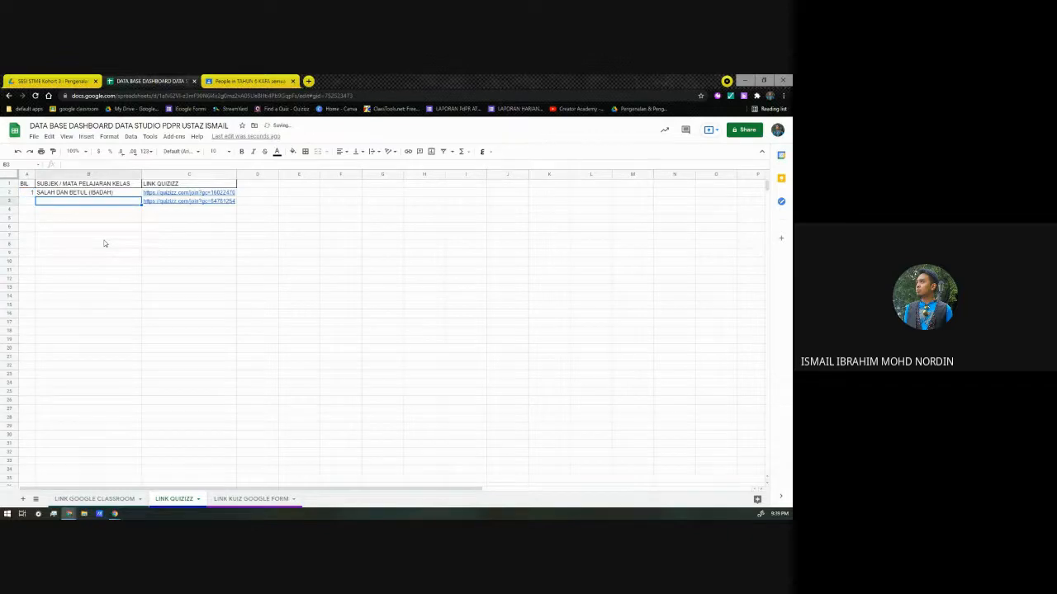
# Step: Number the second quiz row 2 in cell A3 and enter UPKK IBADAH as its subject in B3
pyautogui.press('Left')
pyautogui.write('2')
pyautogui.press('Right')
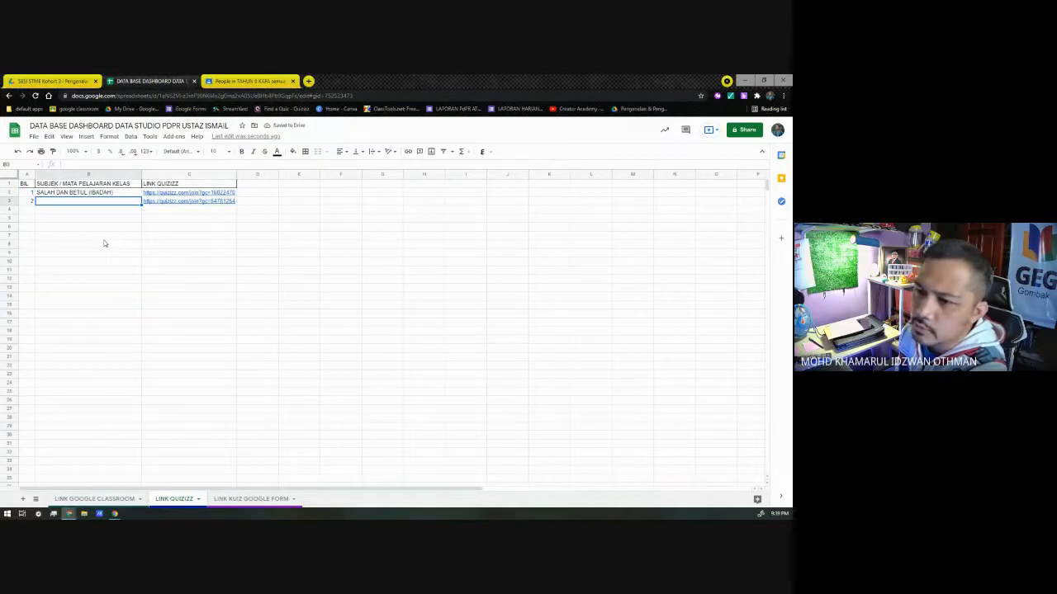
pyautogui.write('UPKK IBADAH')
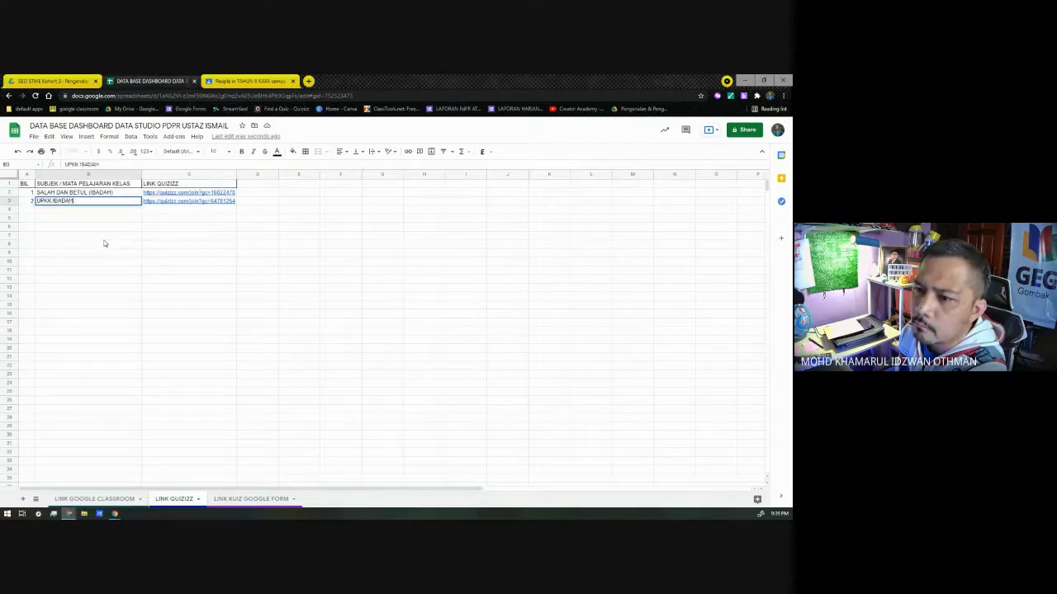
pyautogui.press('Return')
pyautogui.press('Up')
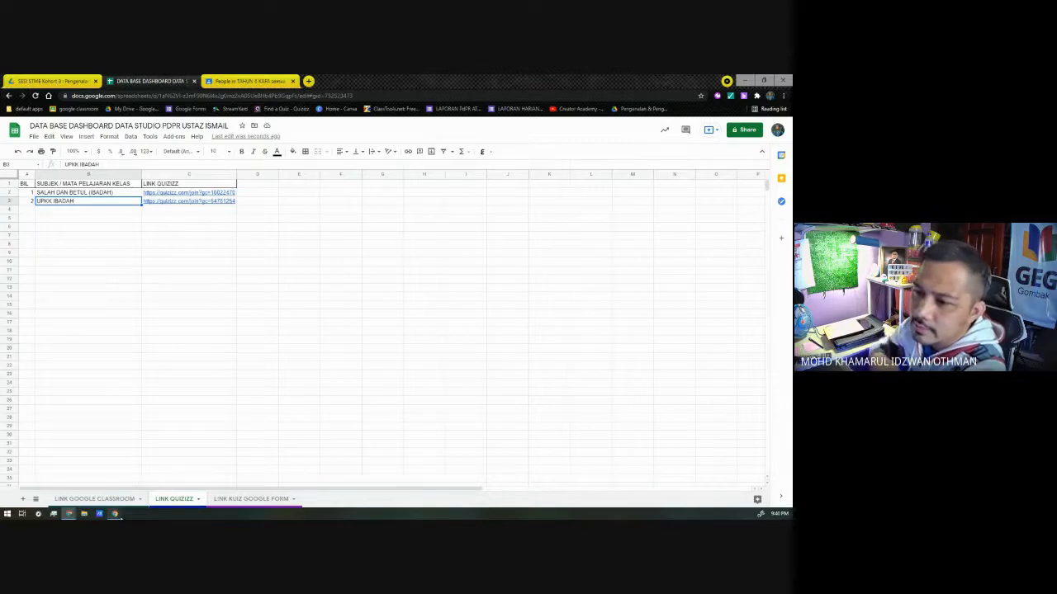
# Step: Switch to Quizizz and open the homework assignment settings for the library quiz "tauhid: asmaul husna"
pyautogui.moveTo(115, 514)
pyautogui.click(159, 492)
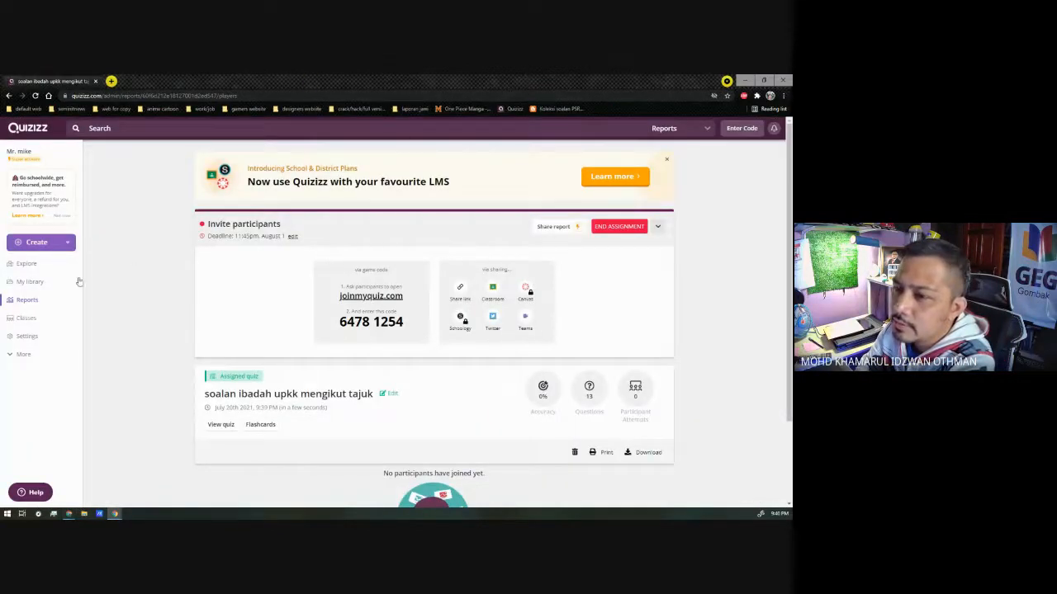
pyautogui.click(38, 283)
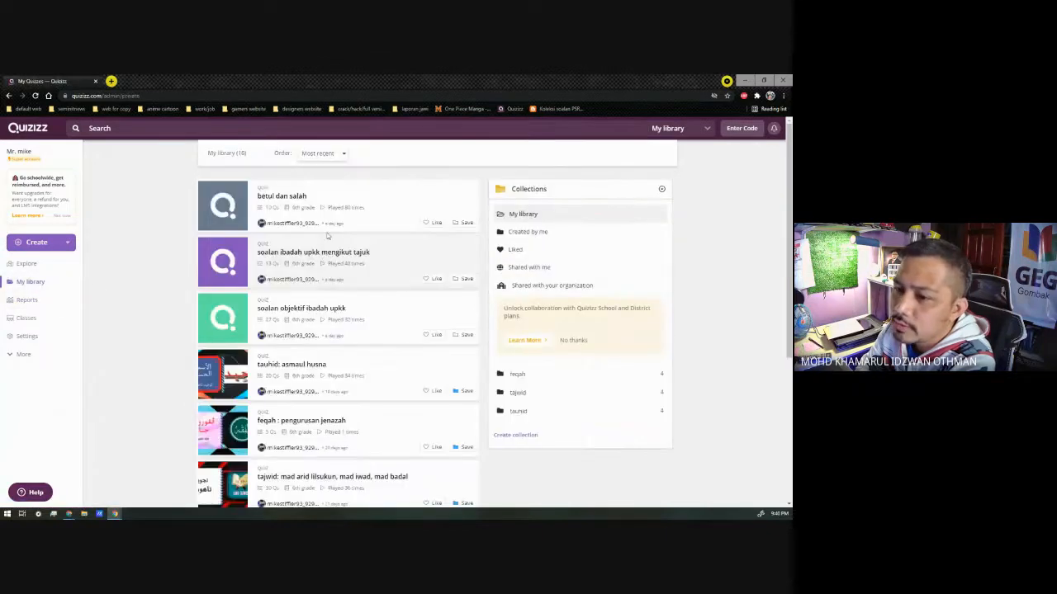
pyautogui.scroll(-1, 327, 236)
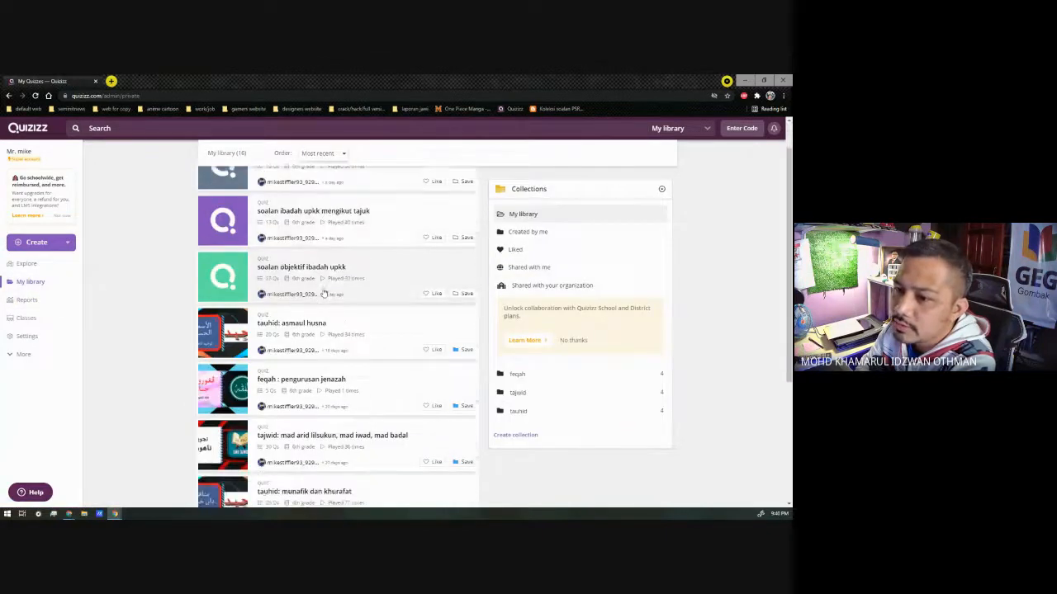
pyautogui.click(377, 332)
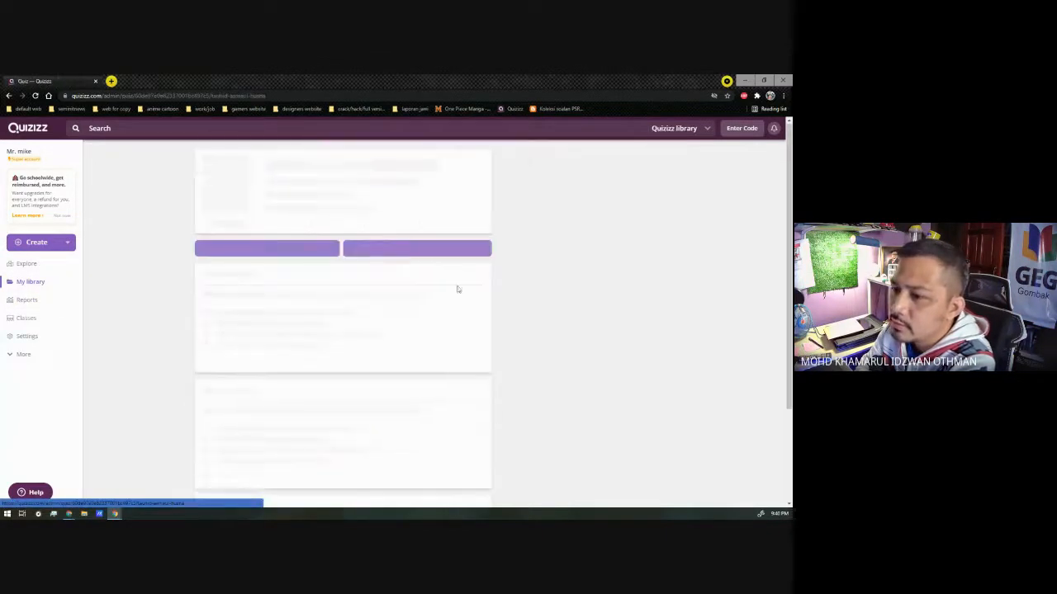
pyautogui.click(384, 259)
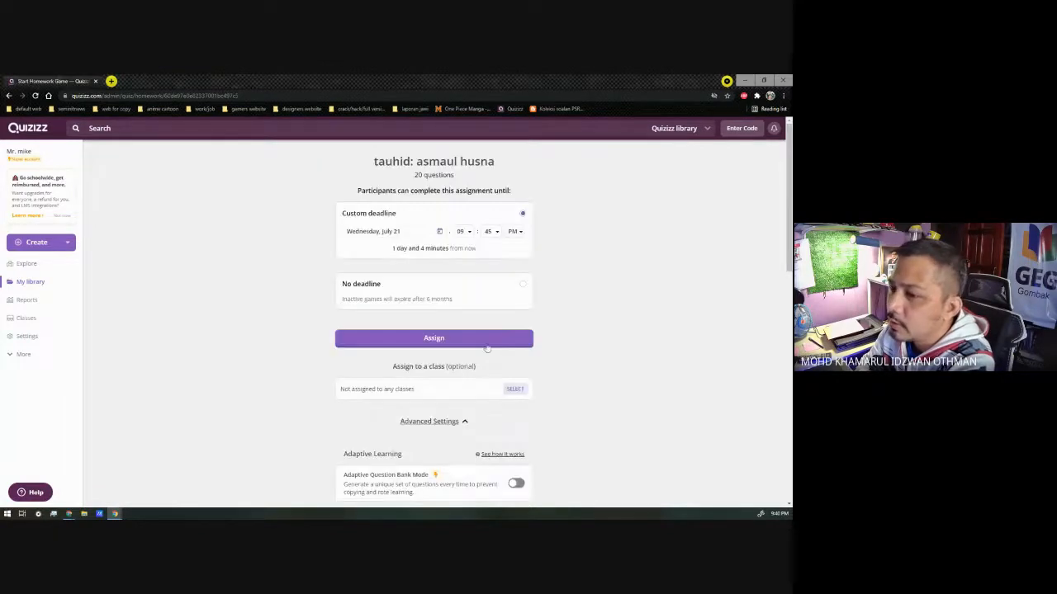
# Step: Assign the tauhid: asmaul husna quiz with no deadline and copy its share link
pyautogui.click(523, 284)
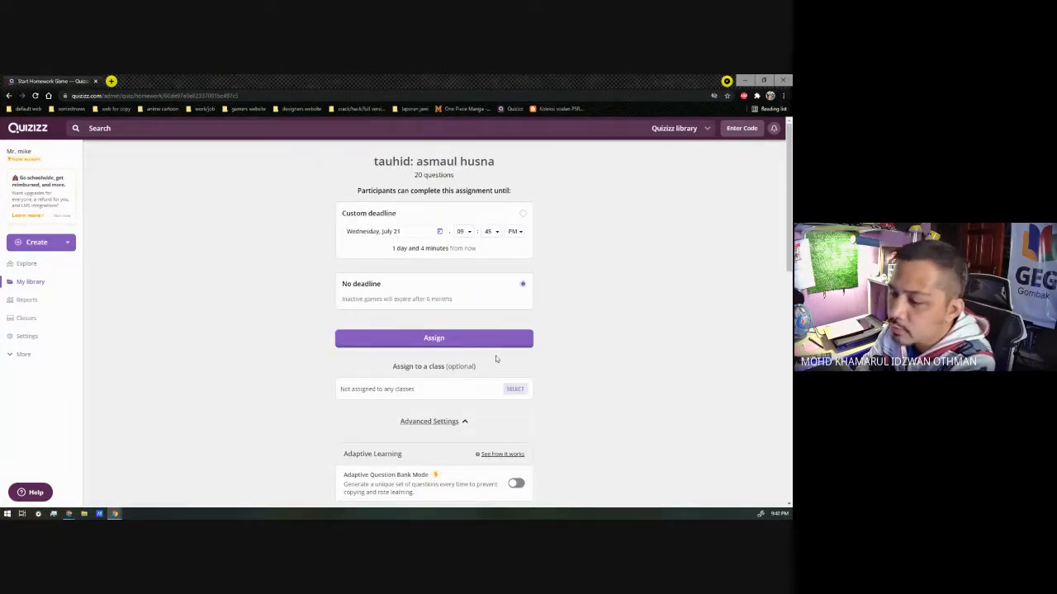
pyautogui.click(487, 344)
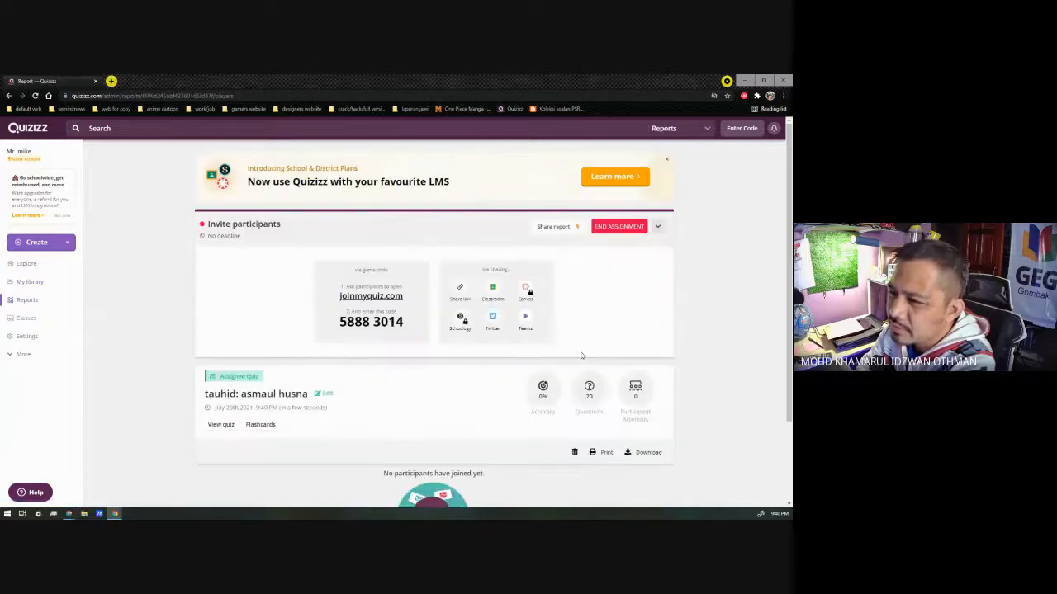
pyautogui.click(461, 290)
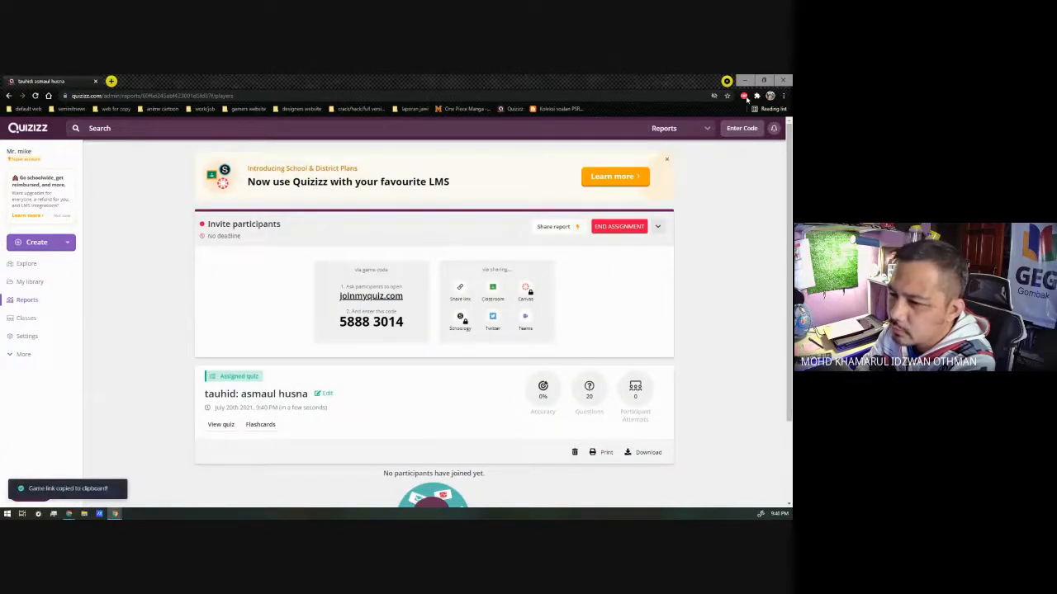
# Step: Return to the LINK QUIZIZZ sheet and paste the copied quiz link into cell C4
pyautogui.hotkey('alt', 'Tab')
pyautogui.click(107, 212)
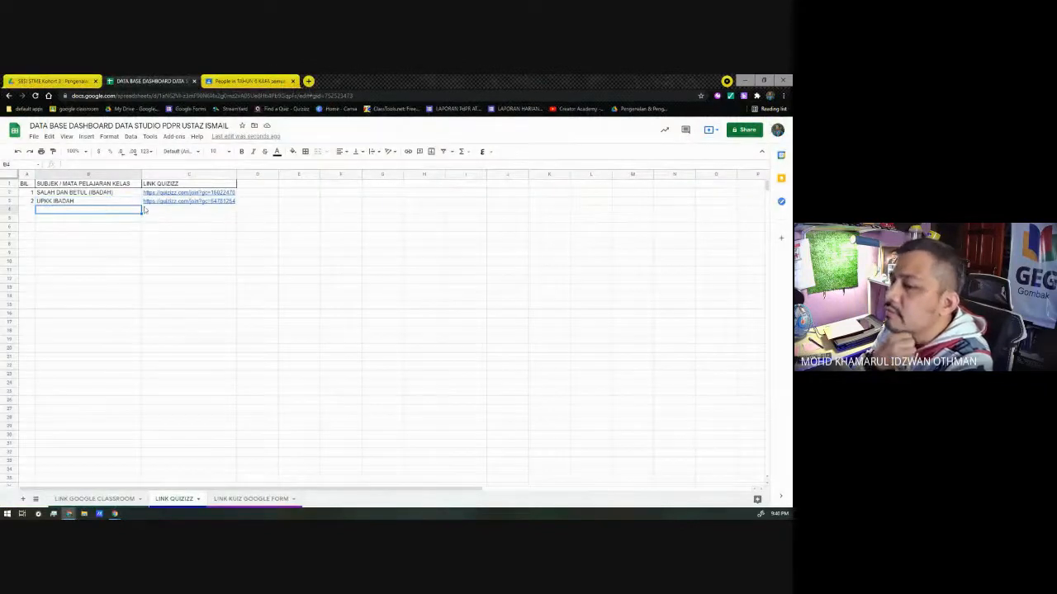
pyautogui.click(146, 210)
pyautogui.hotkey('ctrl', 'v')
# Step: Enter TAUHID (ASMAUL HUSNA) as the subject in cell B4
pyautogui.click(78, 212)
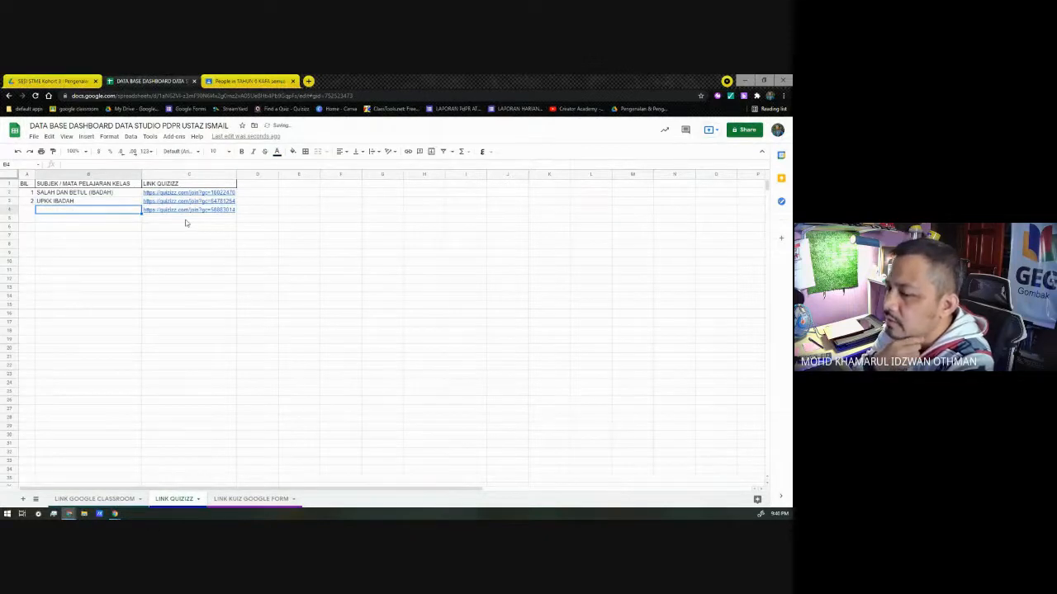
pyautogui.write('TAUH')
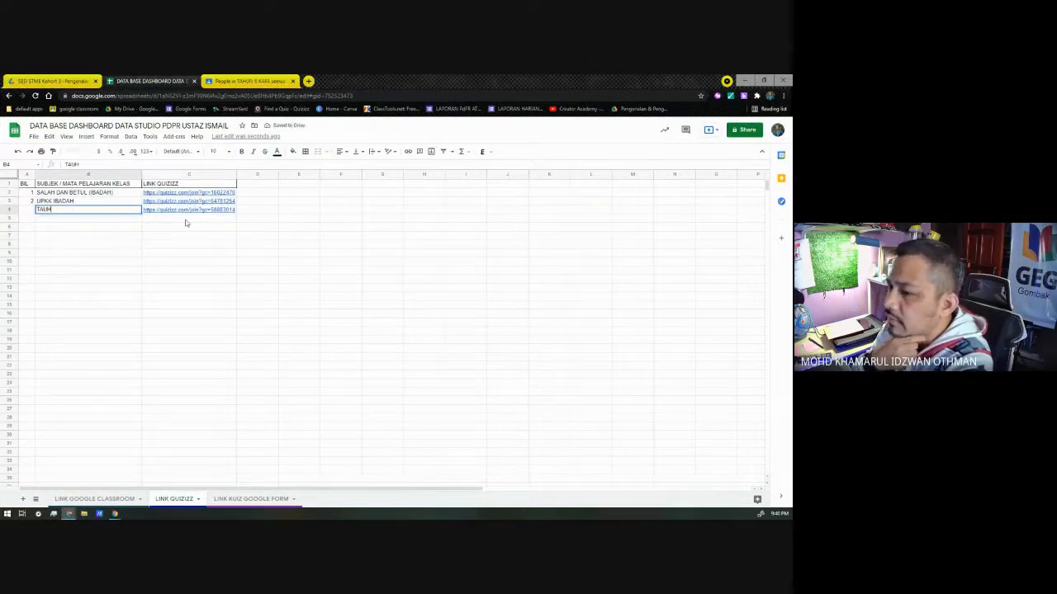
pyautogui.write('ID (ASMAU')
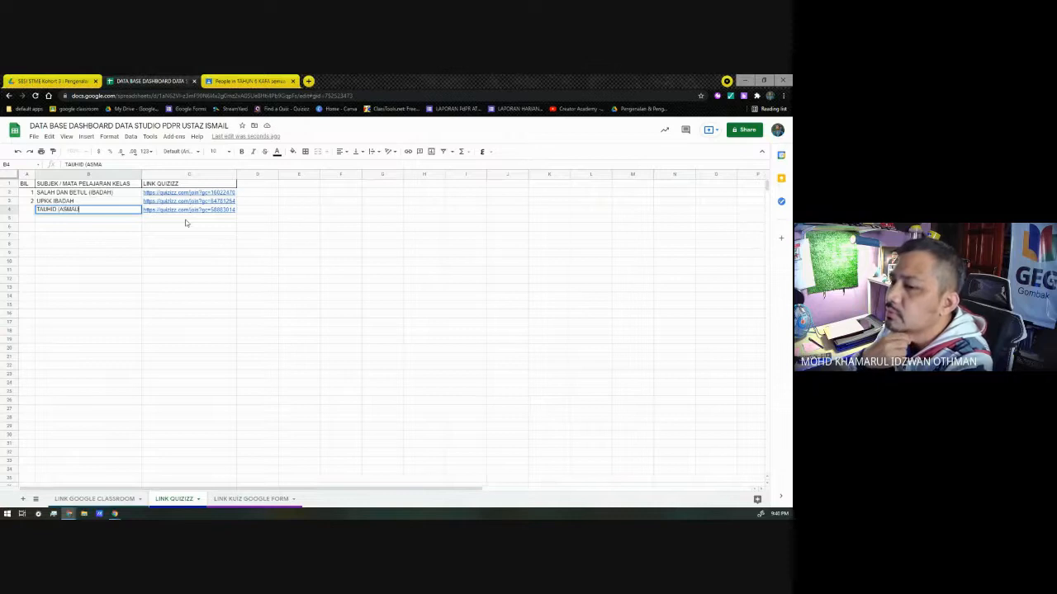
pyautogui.write('L HUSN')
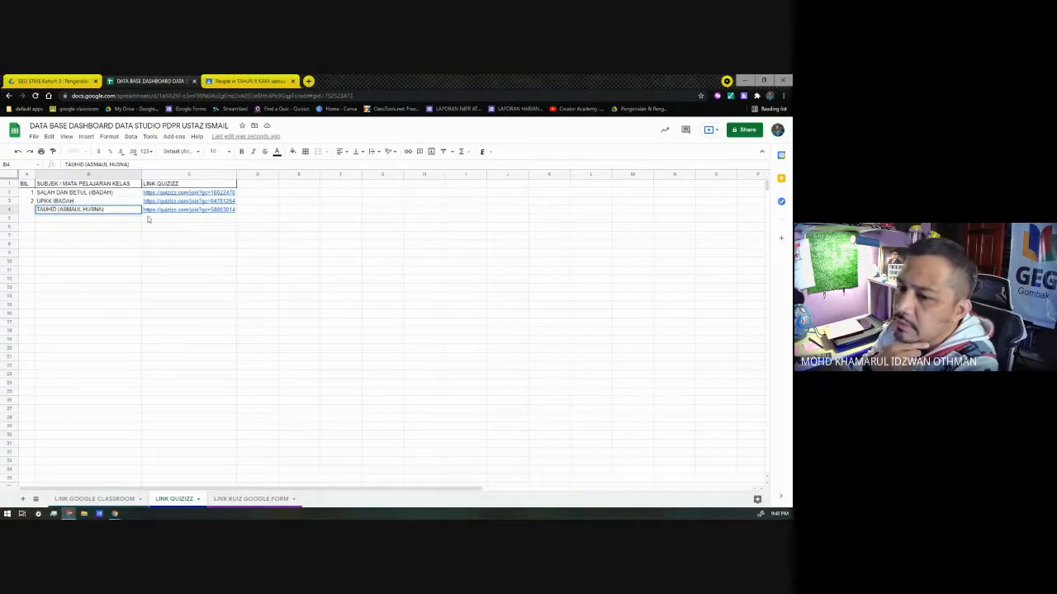
pyautogui.write('A)')
pyautogui.press('Return')
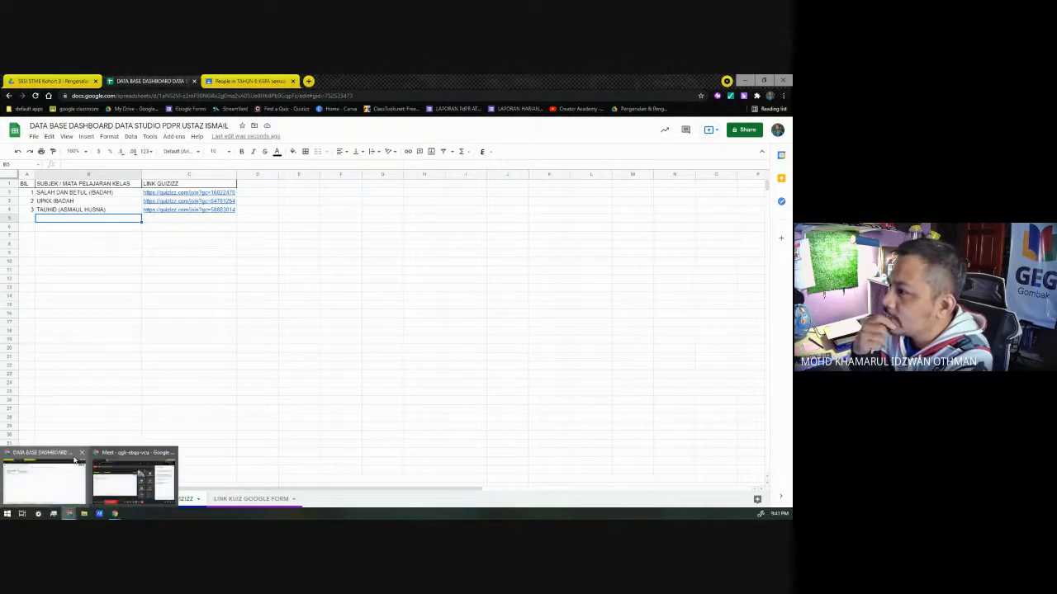
# Step: Open Google Forms and look through the recent forms for a quiz form
pyautogui.click(308, 81)
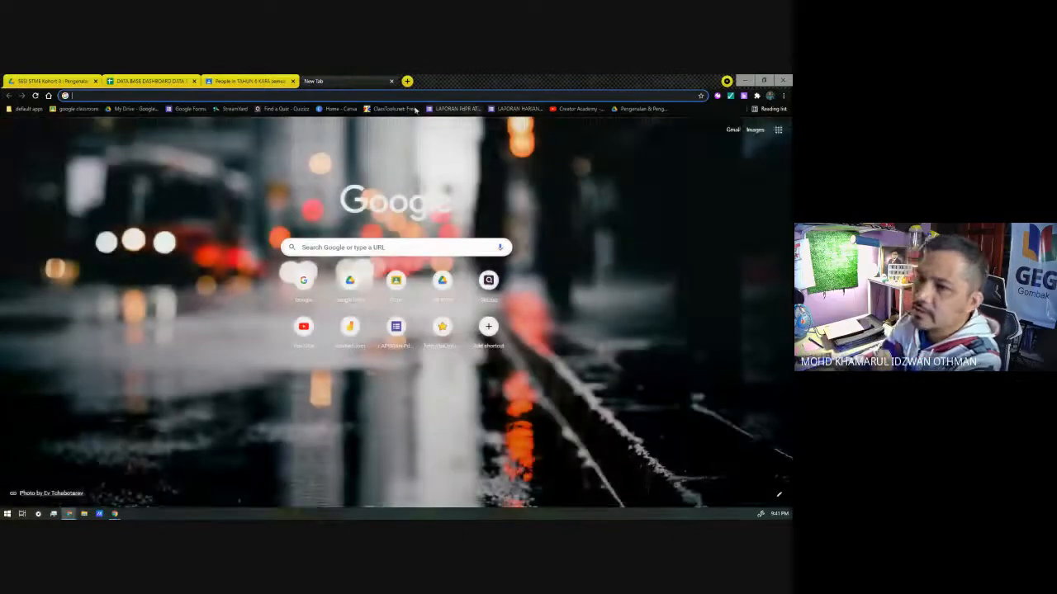
pyautogui.click(186, 108)
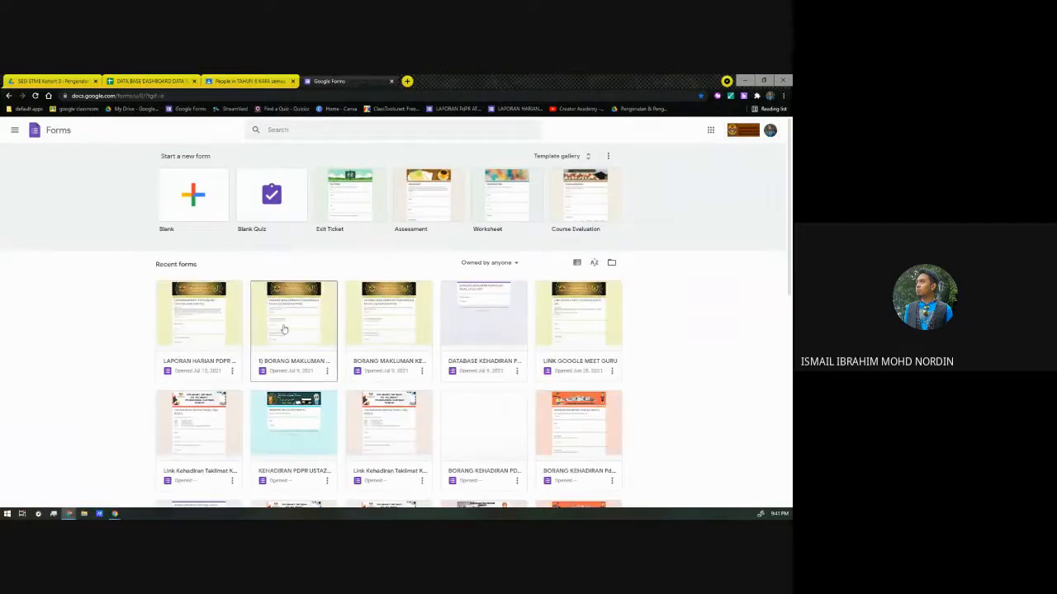
pyautogui.scroll(-5, 225, 436)
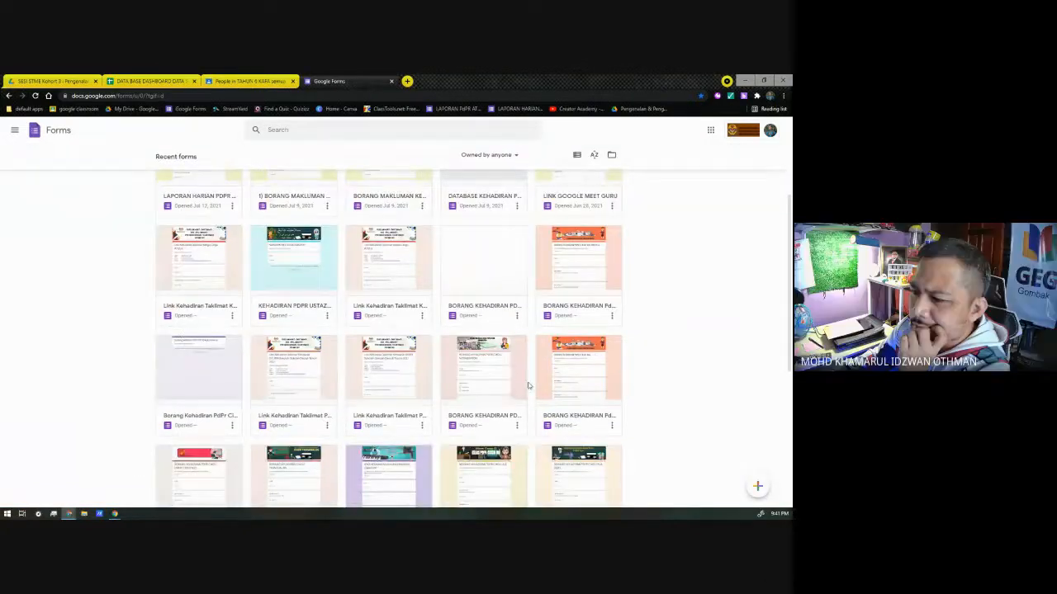
pyautogui.scroll(-1, 152, 422)
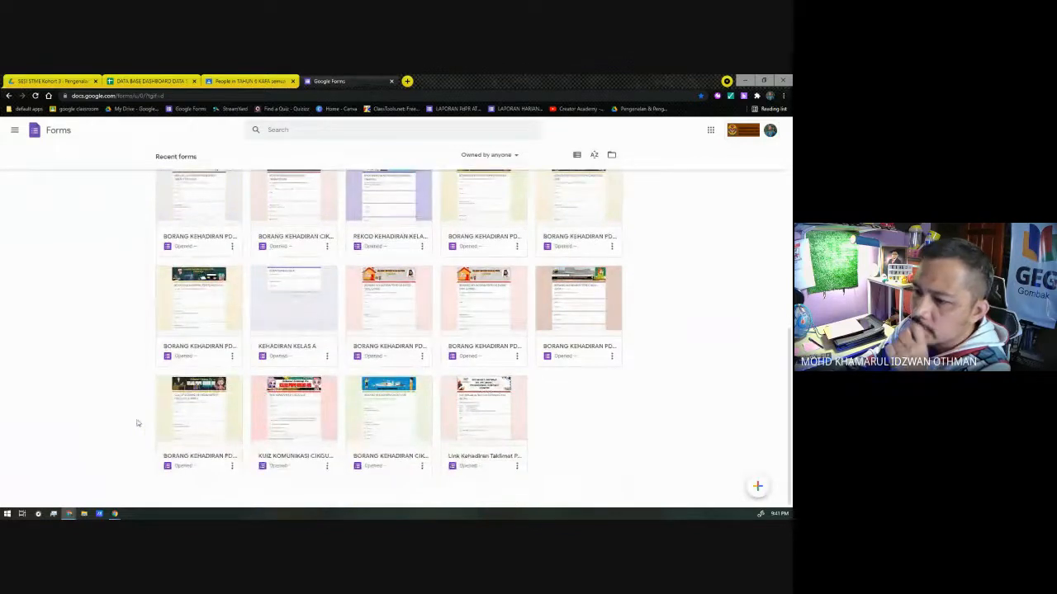
pyautogui.scroll(10, 138, 423)
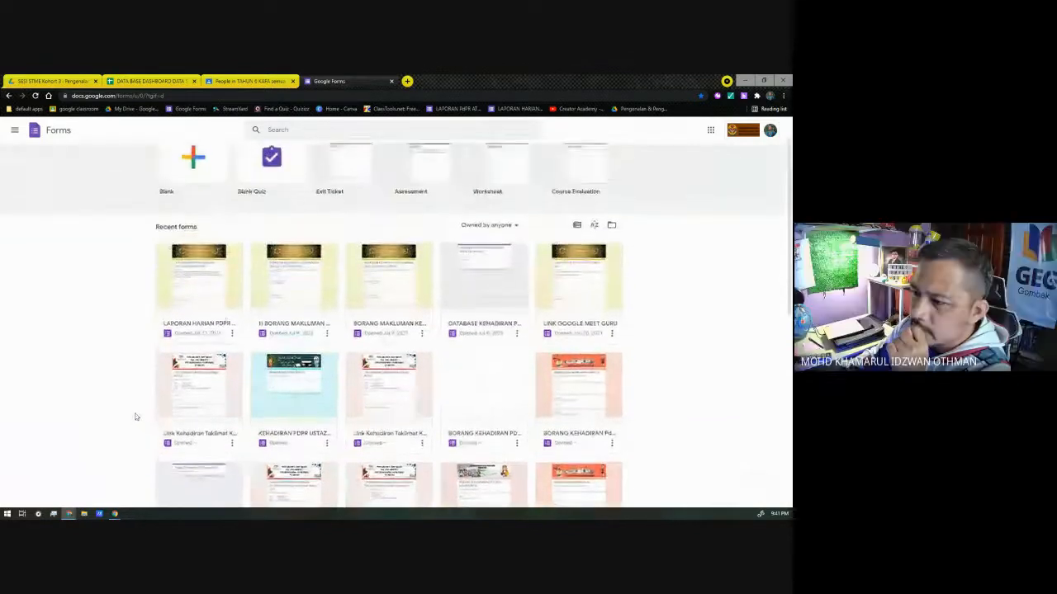
pyautogui.scroll(1, 135, 416)
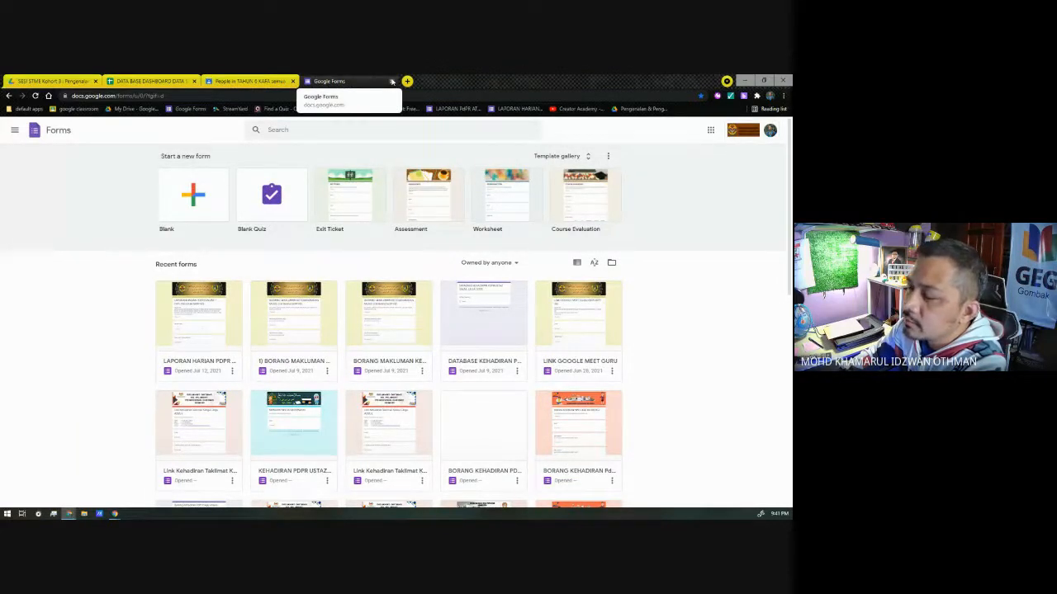
# Step: Switch to Google Drive and look through the Trash for deleted quiz forms
pyautogui.click(711, 131)
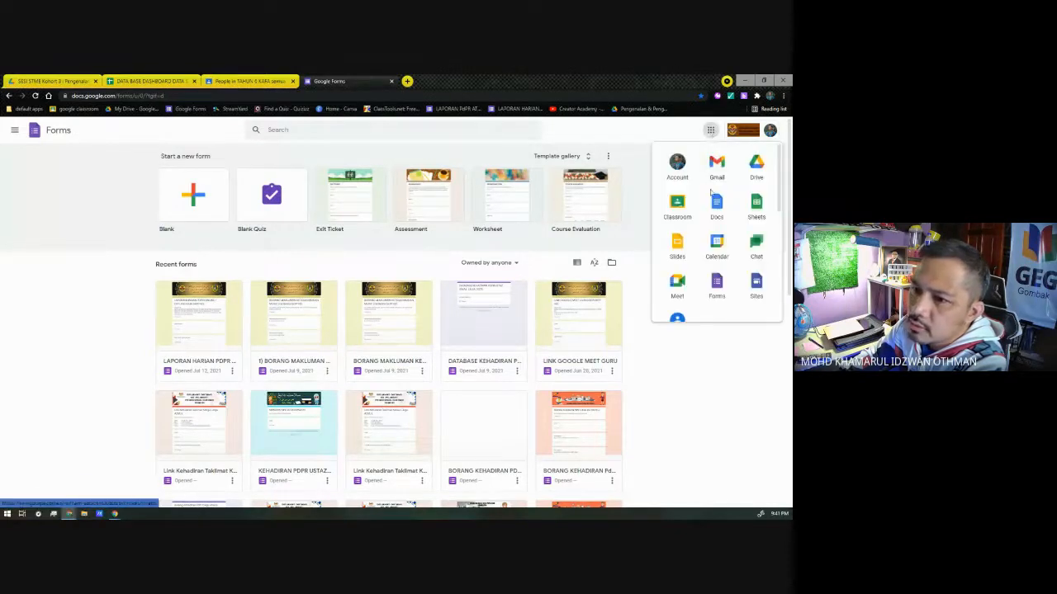
pyautogui.scroll(-1, 706, 210)
pyautogui.scroll(1, 702, 212)
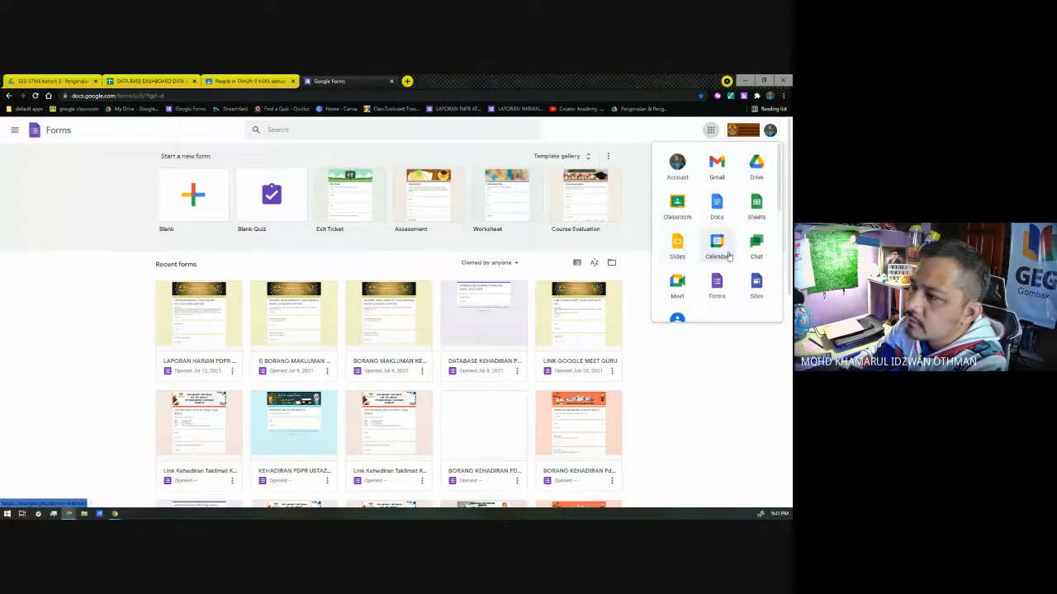
pyautogui.click(756, 165)
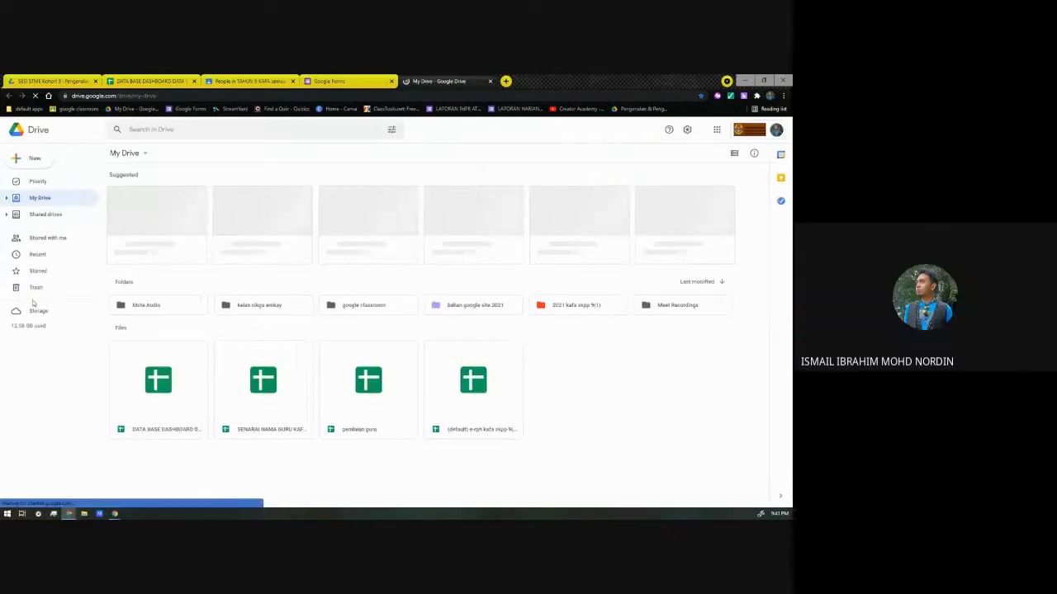
pyautogui.click(42, 290)
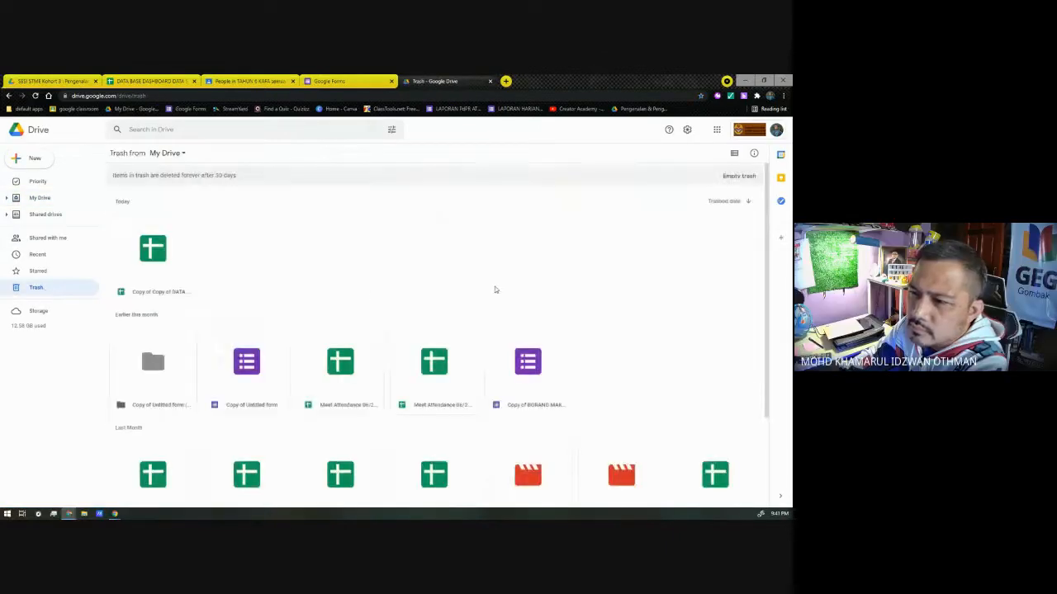
pyautogui.scroll(-3, 256, 325)
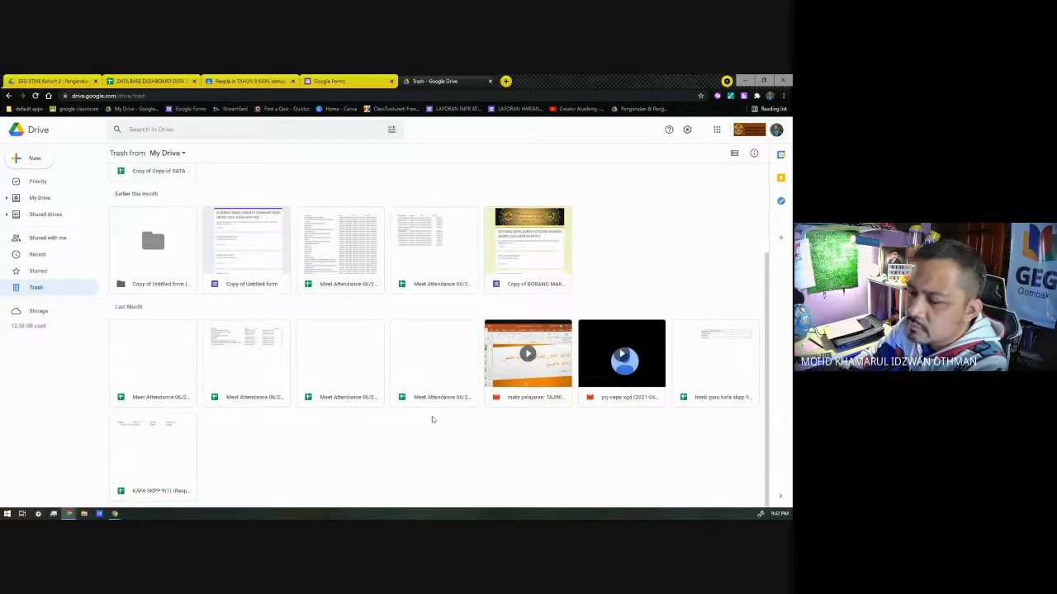
pyautogui.scroll(2, 254, 380)
pyautogui.scroll(-2, 255, 379)
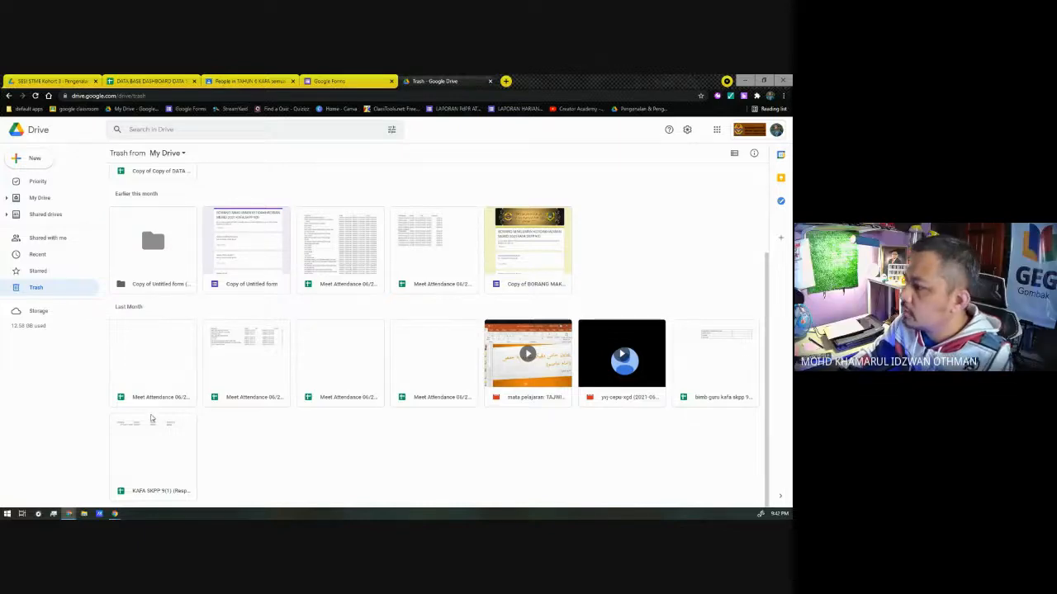
pyautogui.scroll(3, 151, 347)
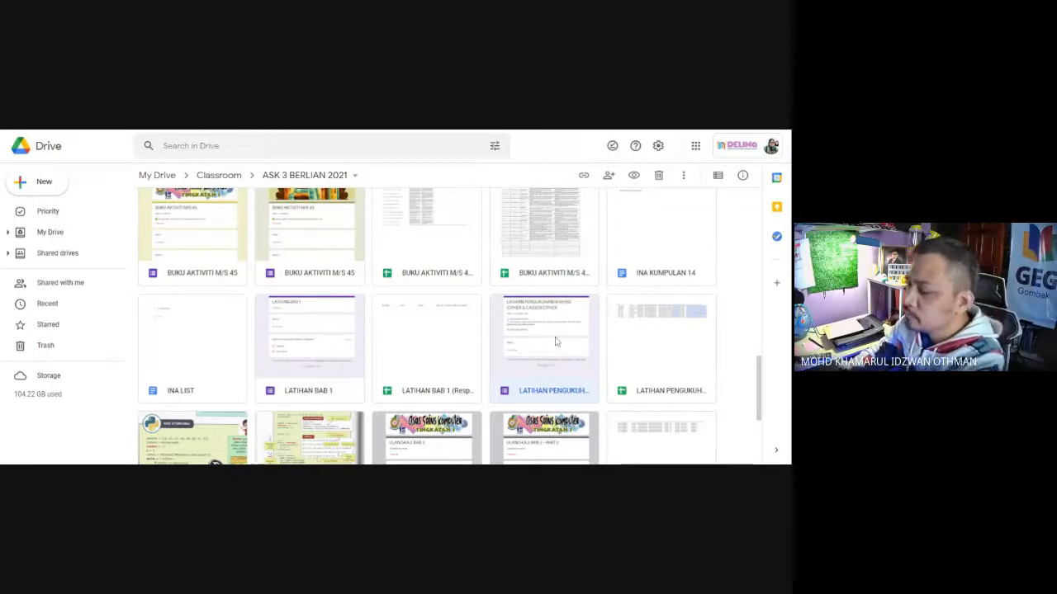
# Step: Open the LATIHAN PENGUKUHAN REVERSE CIPHER & CAESER CIPHER form from the ASK 3 BERLIAN 2021 folder and copy its shortened link
pyautogui.scroll(-1, 561, 339)
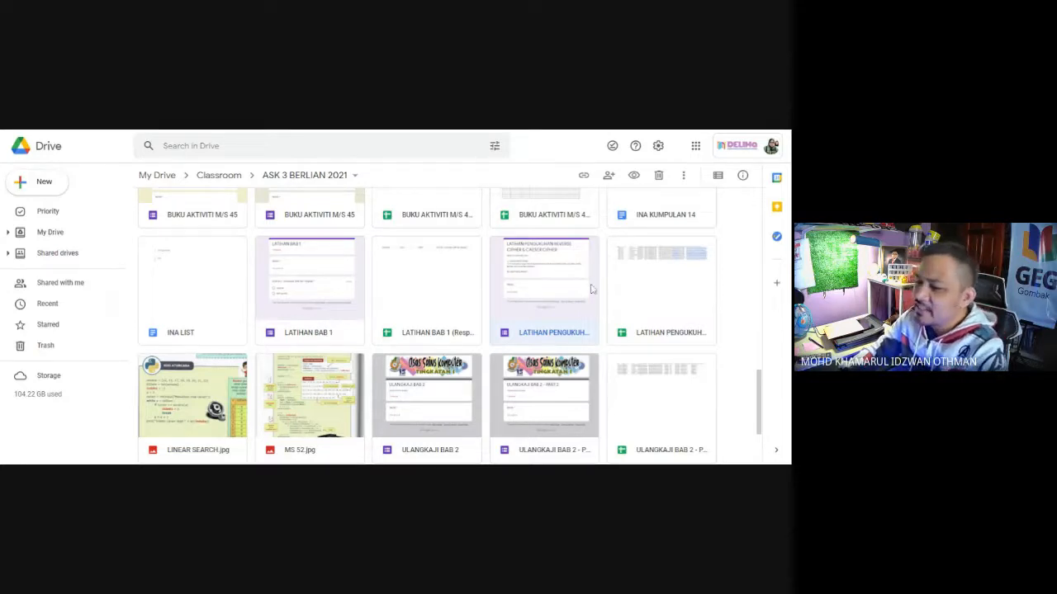
pyautogui.doubleClick(529, 283)
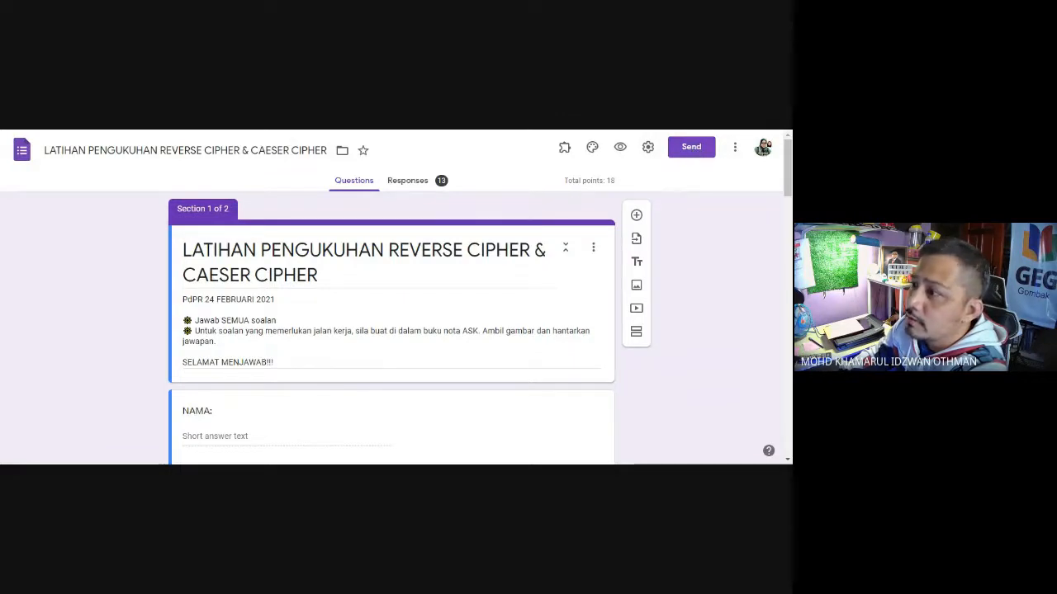
pyautogui.click(693, 149)
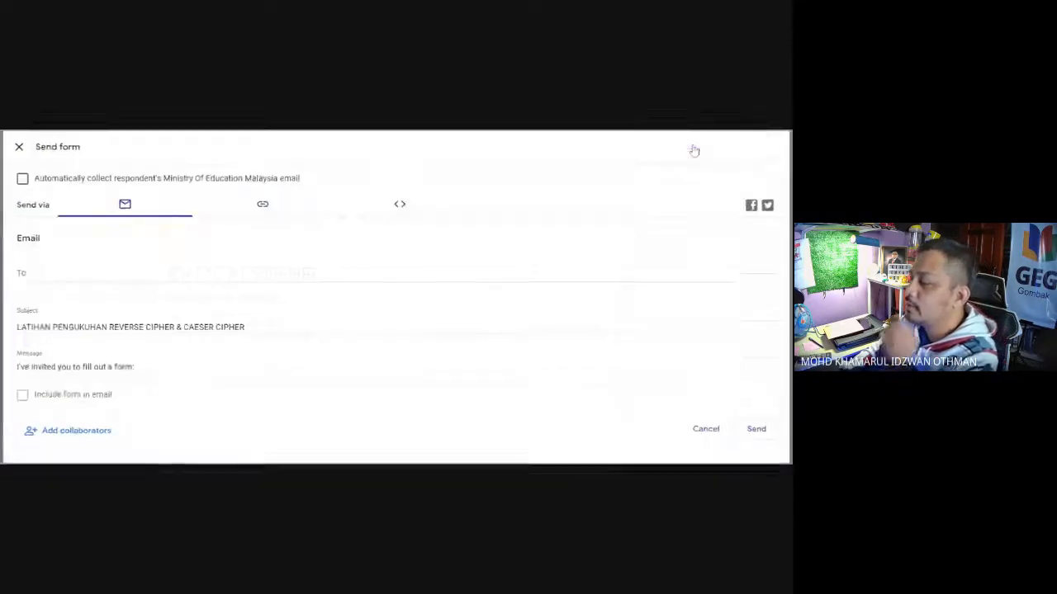
pyautogui.click(250, 211)
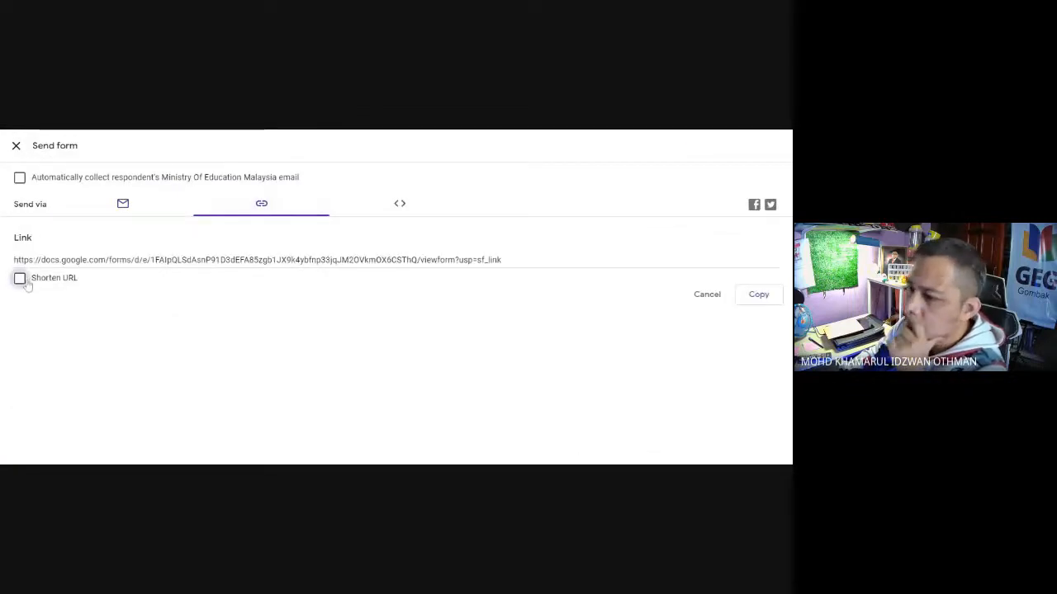
pyautogui.click(25, 281)
pyautogui.click(766, 297)
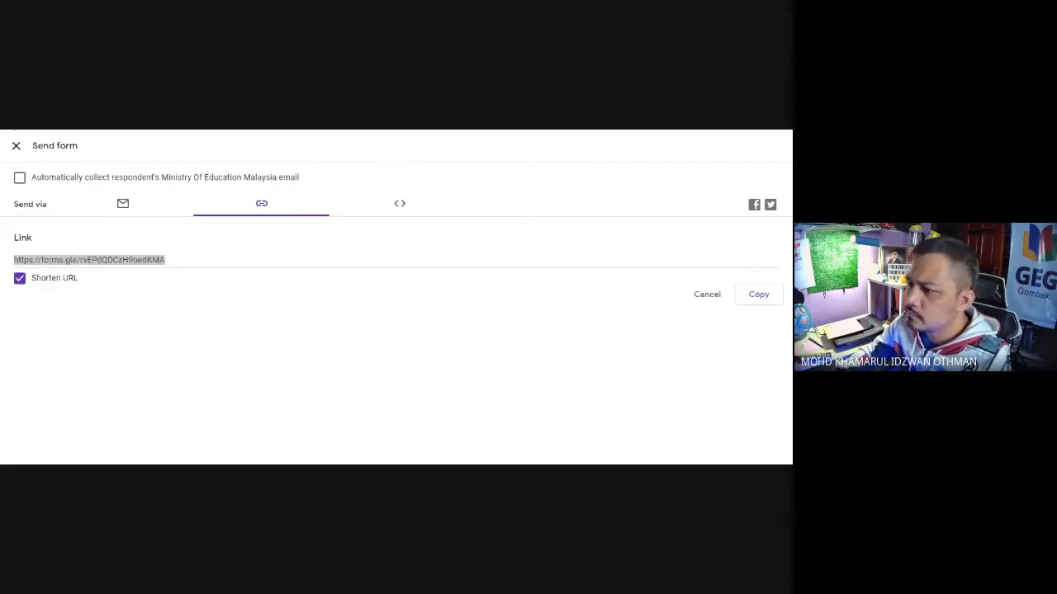
# Step: Copy the form title LATIHAN PENGUKUHAN REVERSE CIPHER & CAESER CIPHER into cell B2 of the LINK KUIZ GOOGLE FORM sheet
pyautogui.click(16, 146)
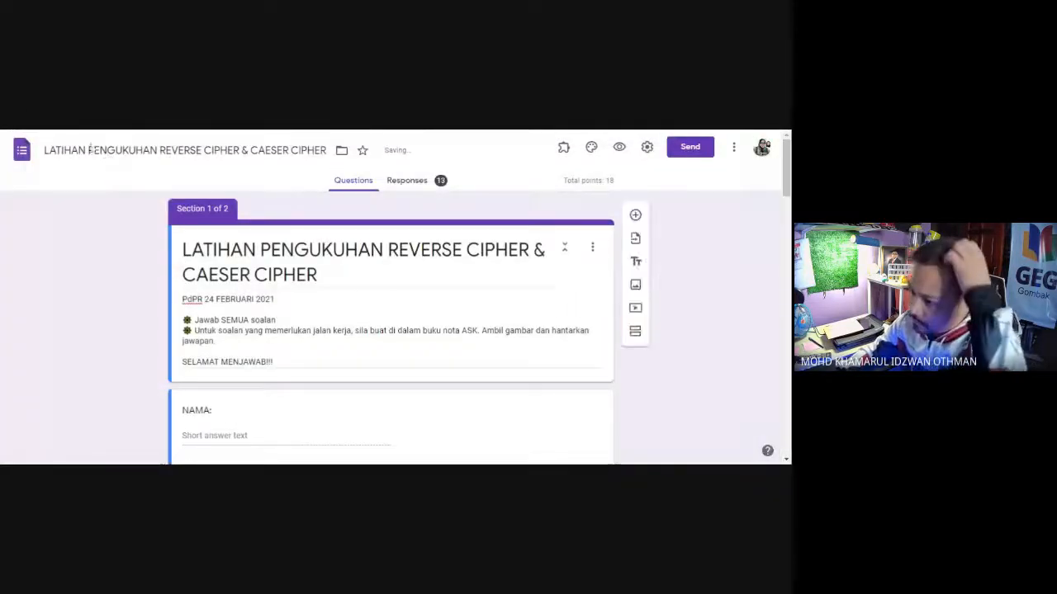
pyautogui.moveTo(45, 150); pyautogui.dragTo(357, 155)
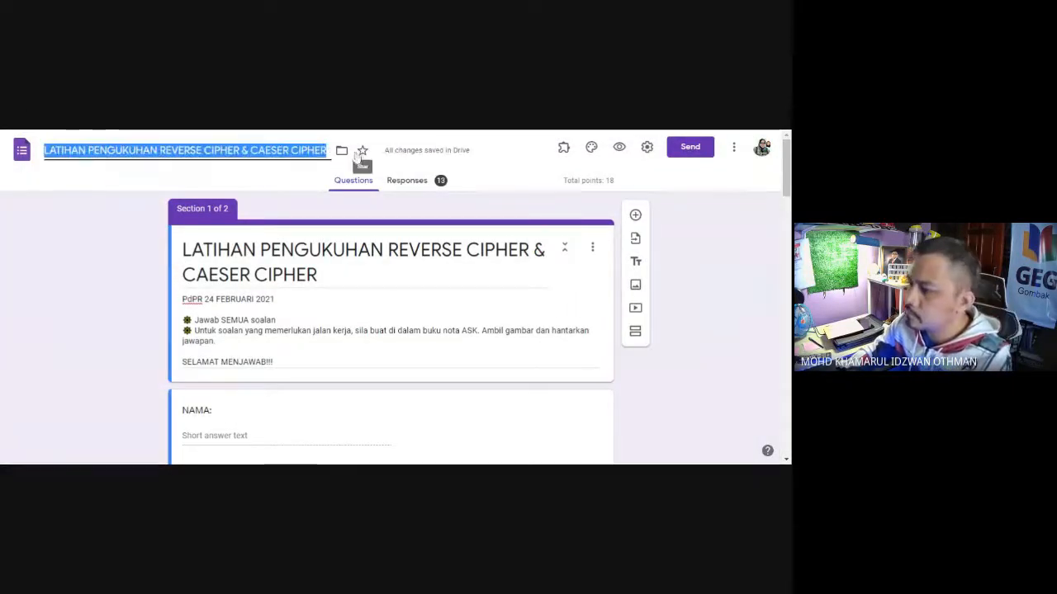
pyautogui.click(368, 133)
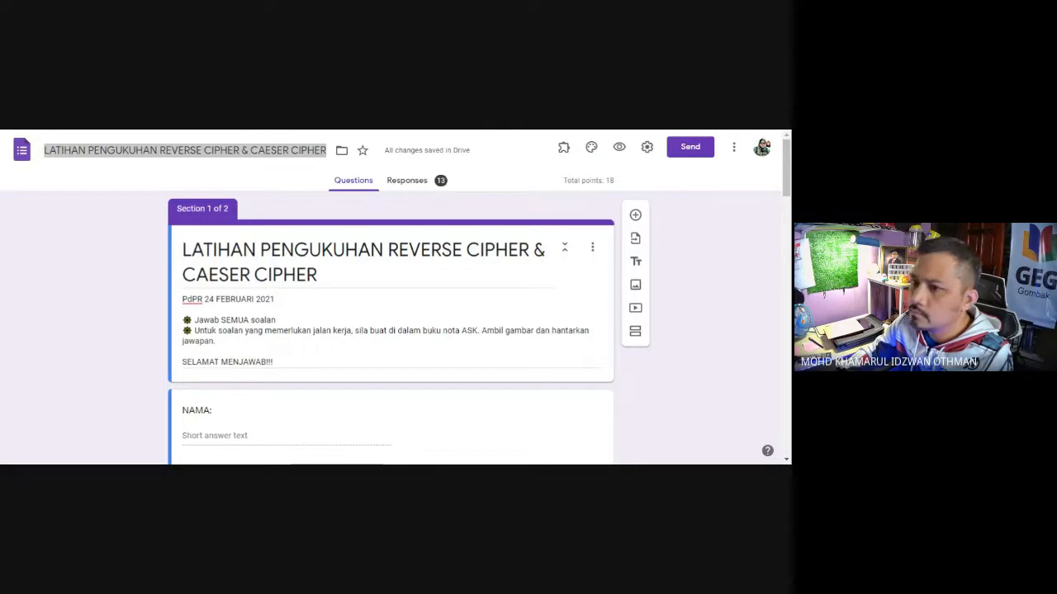
# Step: Return to the ASK 3 BERLIAN 2021 folder in Drive and open the LATIHAN BAB 1 form
pyautogui.click(248, 130)
pyautogui.scroll(-3, 483, 351)
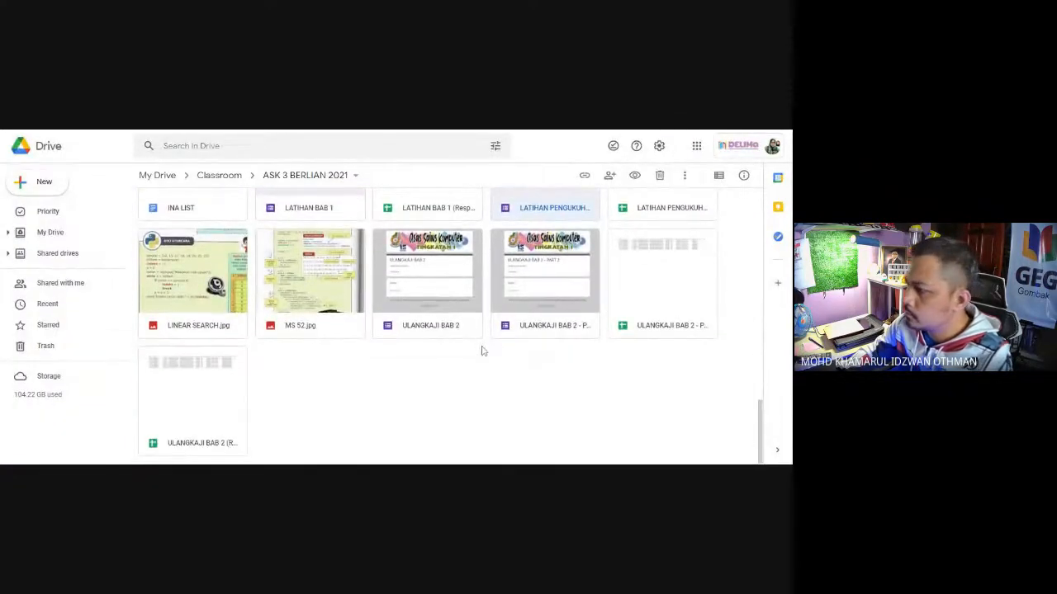
pyautogui.scroll(3, 484, 349)
pyautogui.click(307, 276)
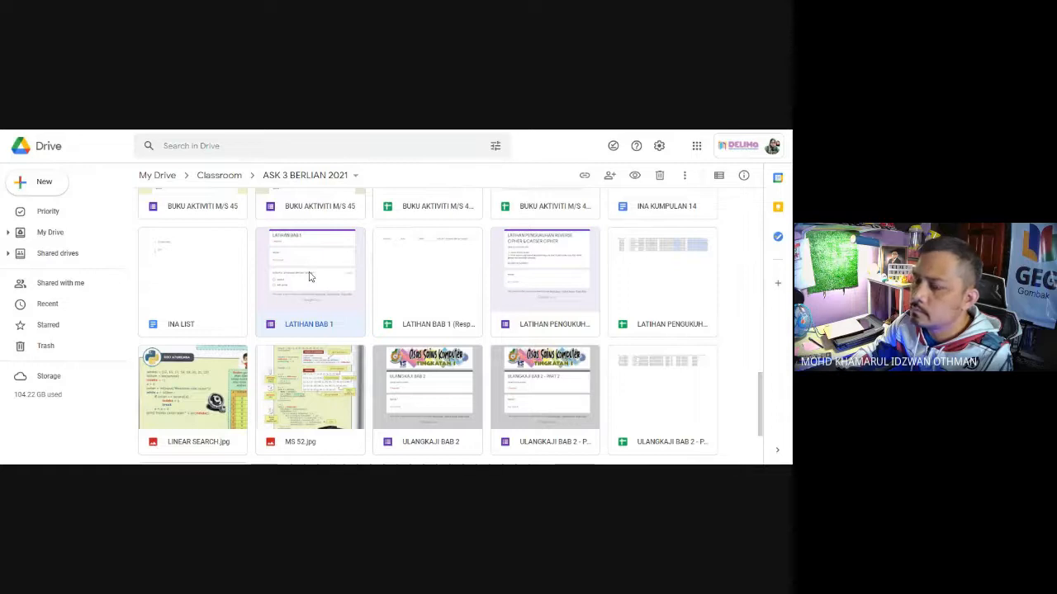
pyautogui.doubleClick(309, 277)
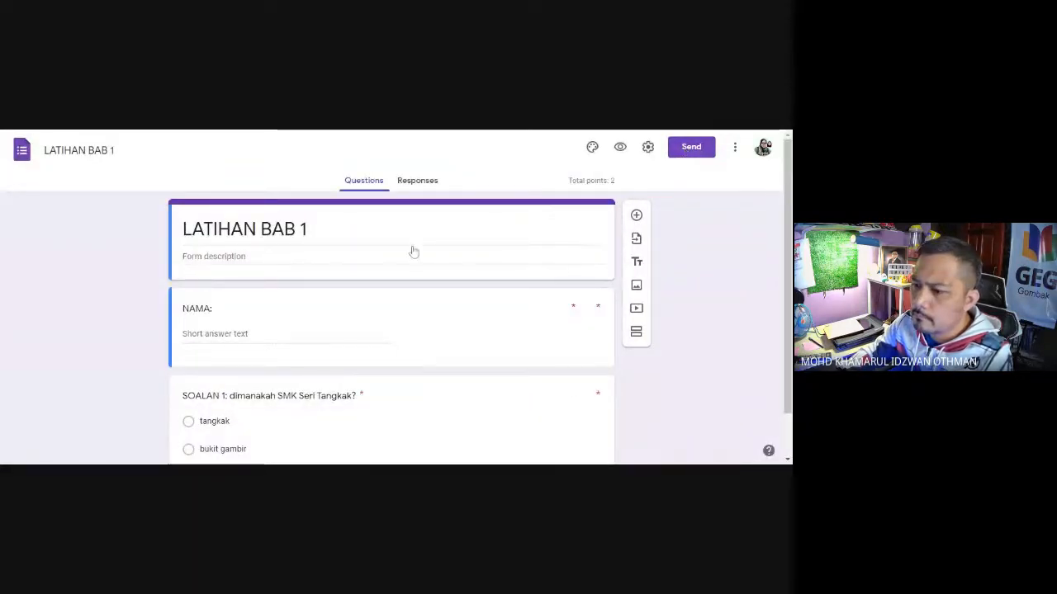
# Step: Shorten the LATIHAN BAB 1 form's share link and copy it
pyautogui.click(689, 149)
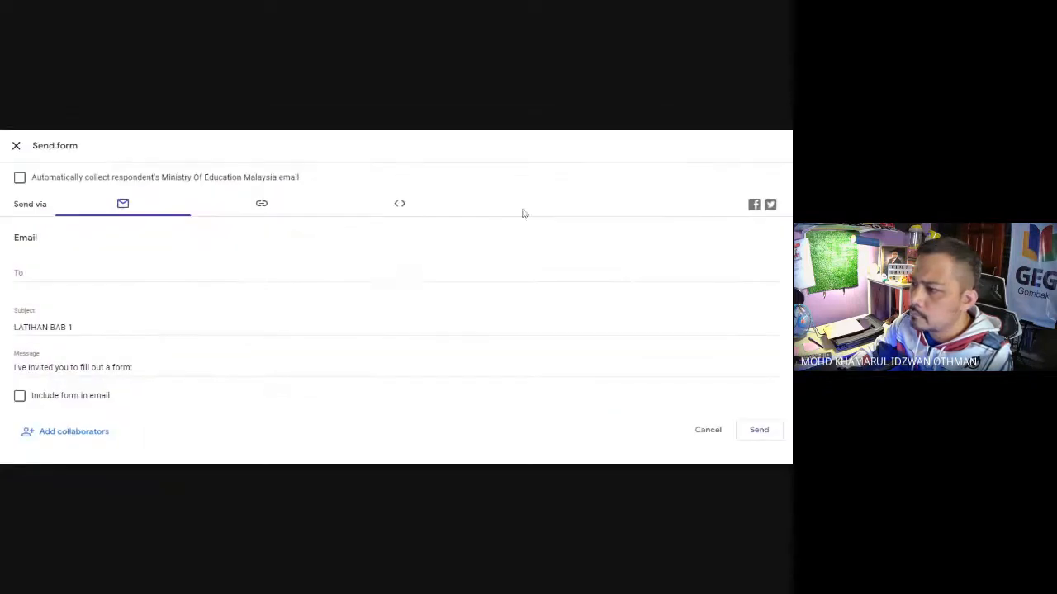
pyautogui.click(264, 205)
pyautogui.click(20, 278)
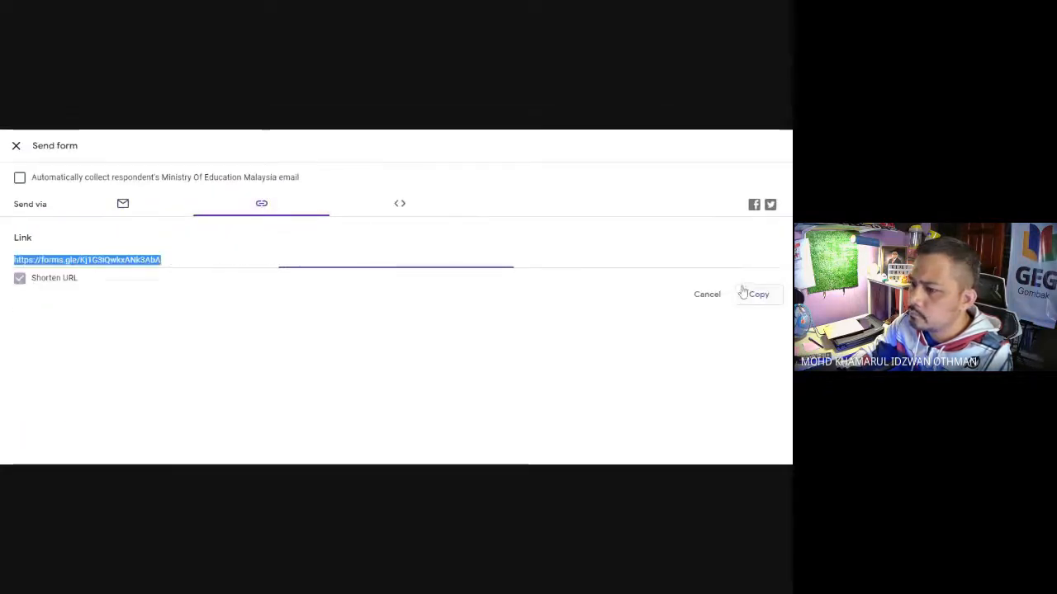
pyautogui.click(759, 295)
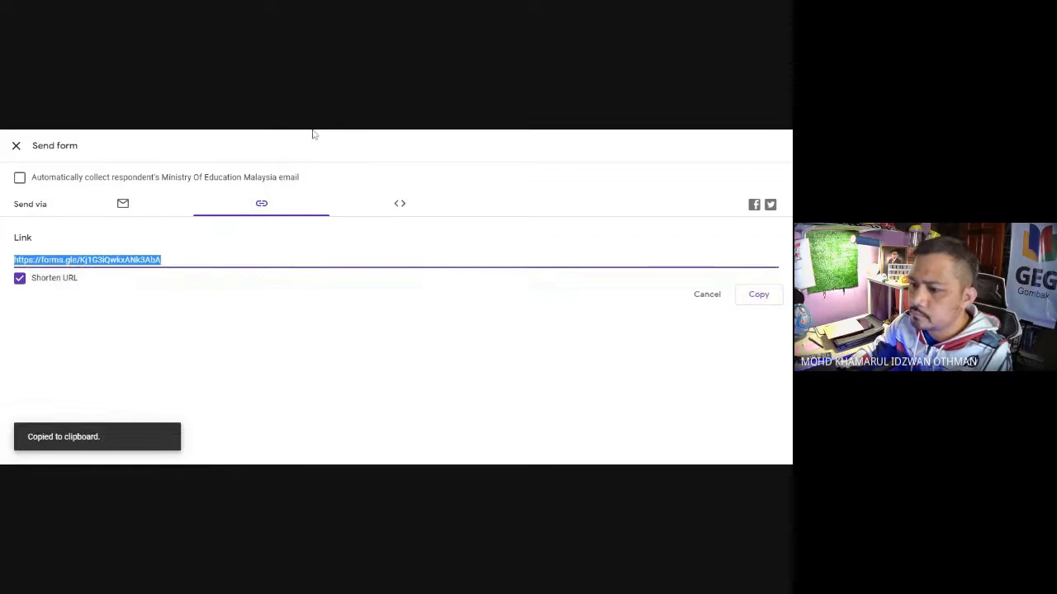
pyautogui.click(16, 145)
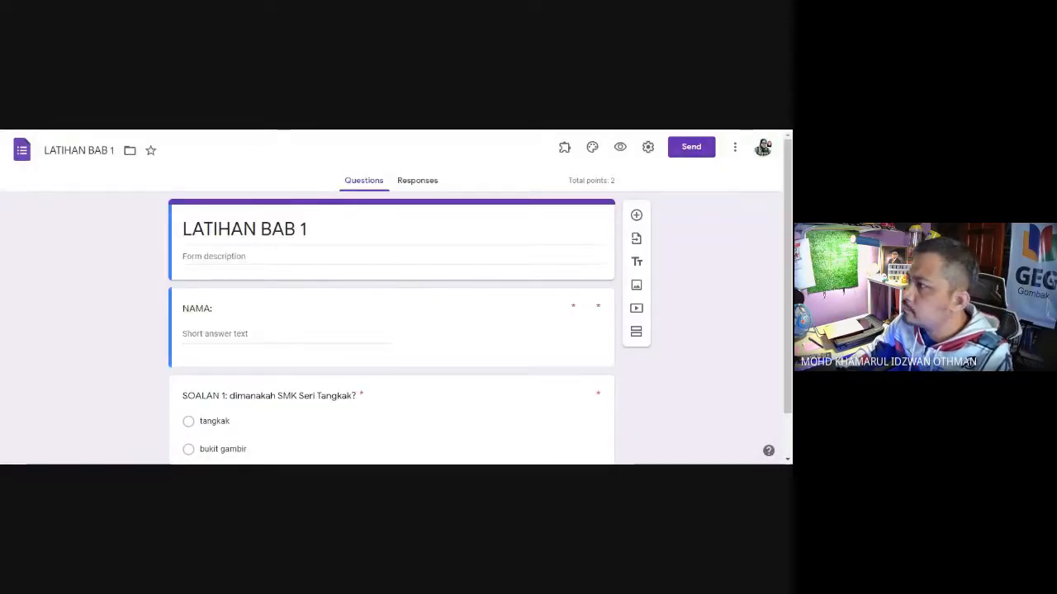
# Step: Switch to the LINK KUIZ GOOGLE FORM sheet and paste the copied form link into cell C3
pyautogui.hotkey('ctrl', 'Tab')
pyautogui.click(271, 254)
pyautogui.hotkey('ctrl', 'v')
# Step: Enter LATIHAN BAB 1 as the subject in cell B3
pyautogui.click(144, 252)
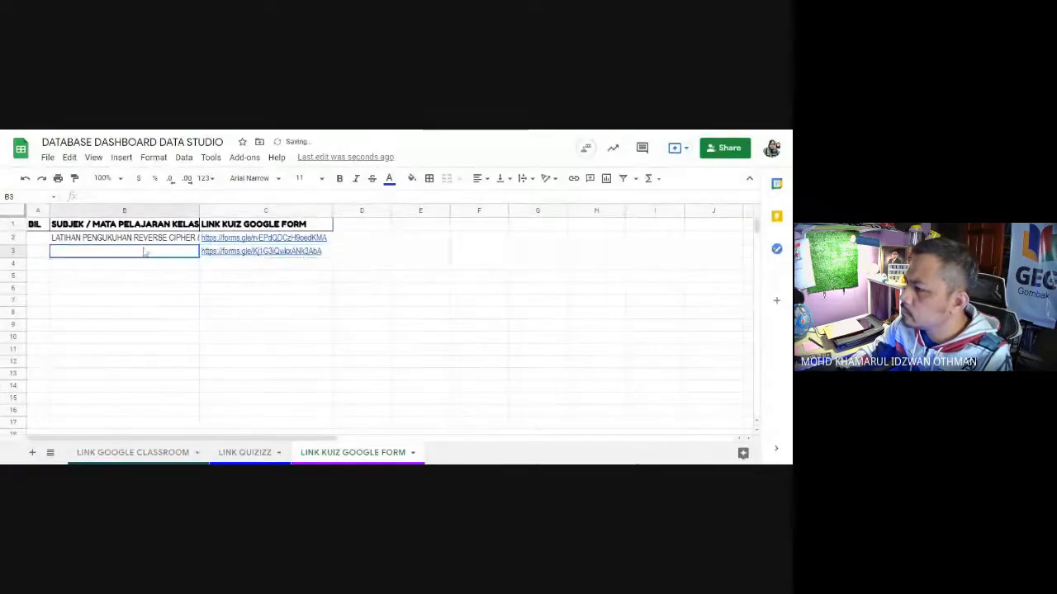
pyautogui.write('l')
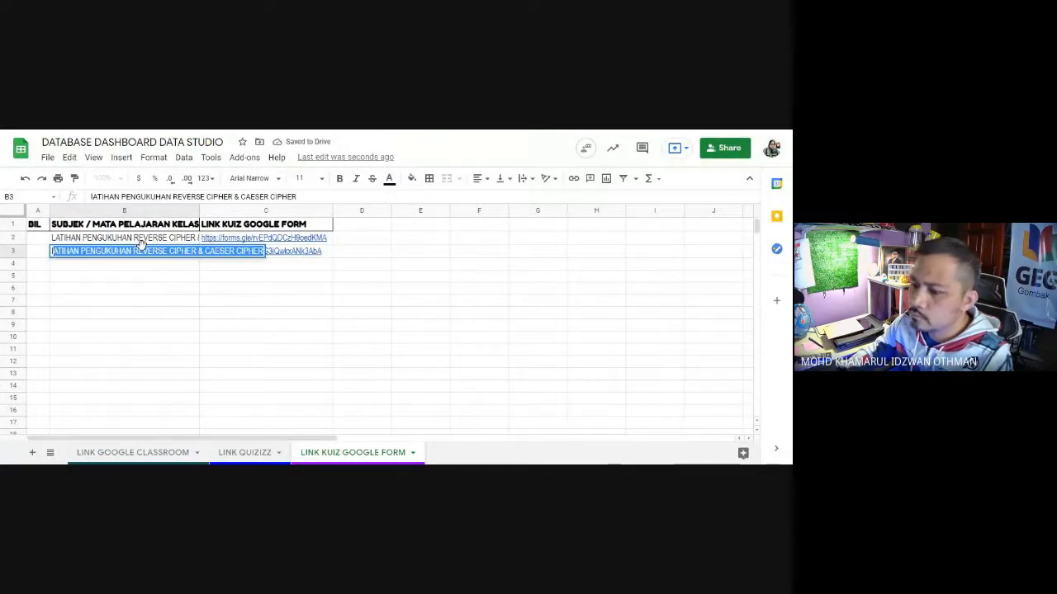
pyautogui.write('LATIHAN BA')
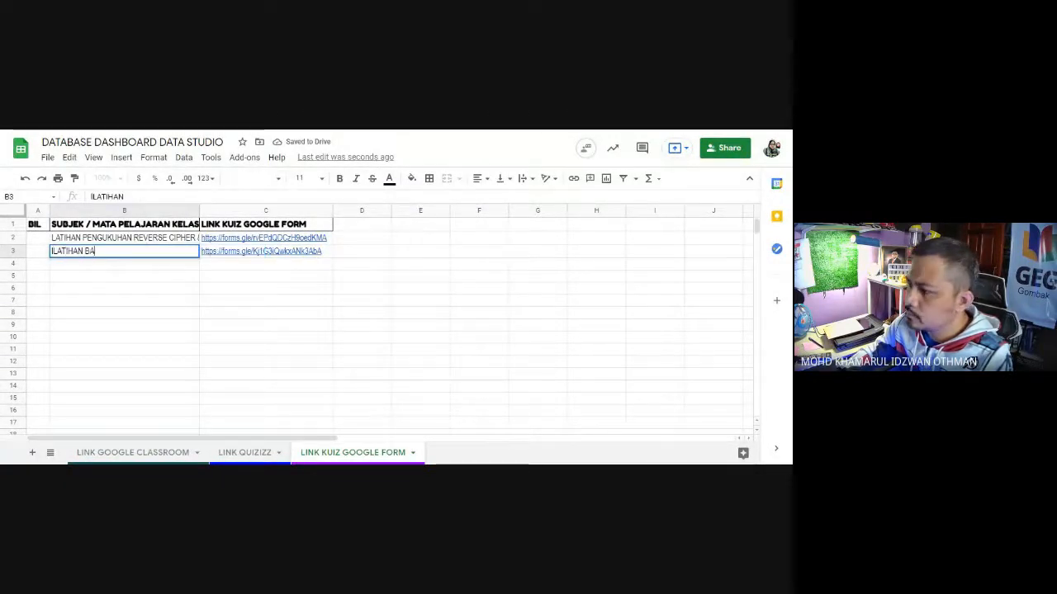
pyautogui.write('B 1')
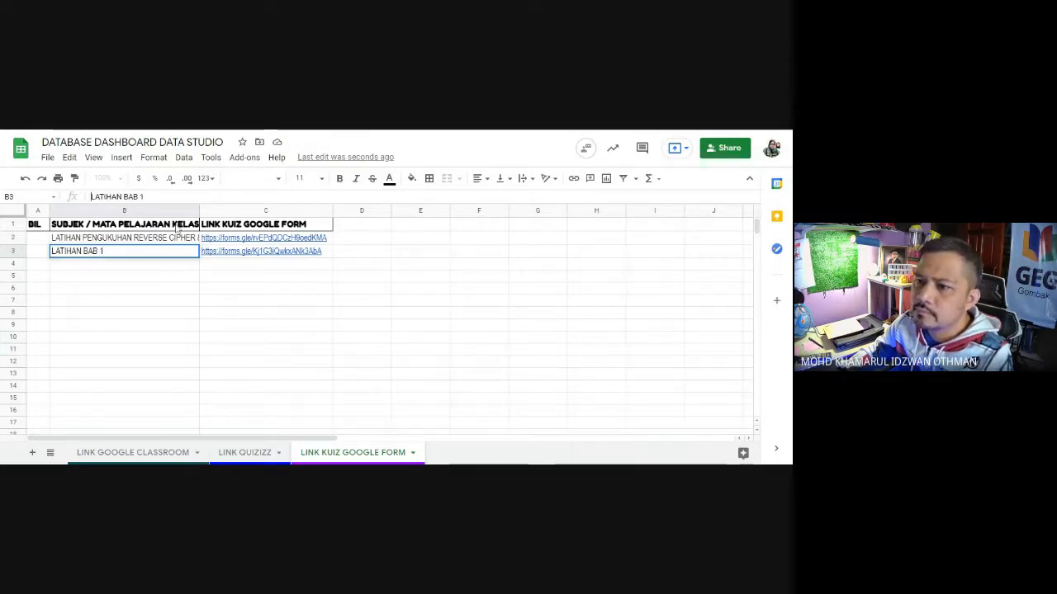
pyautogui.click(227, 317)
# Step: Switch back to Drive's Classroom folder and open the ASK 2 BERLIAN 2021 folder
pyautogui.click(161, 266)
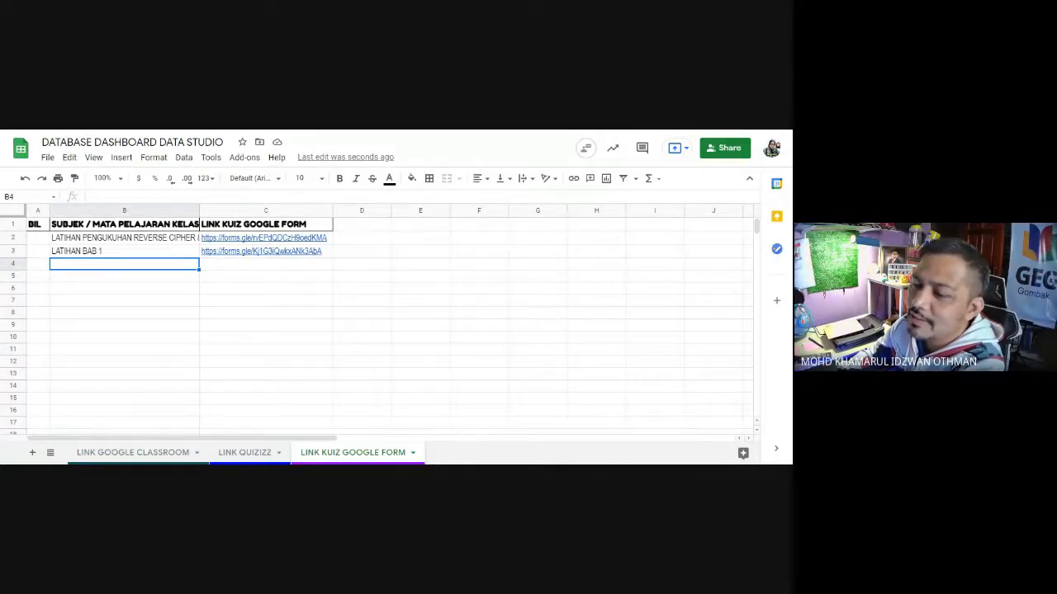
pyautogui.click(206, 124)
pyautogui.hotkey('alt', 'Left')
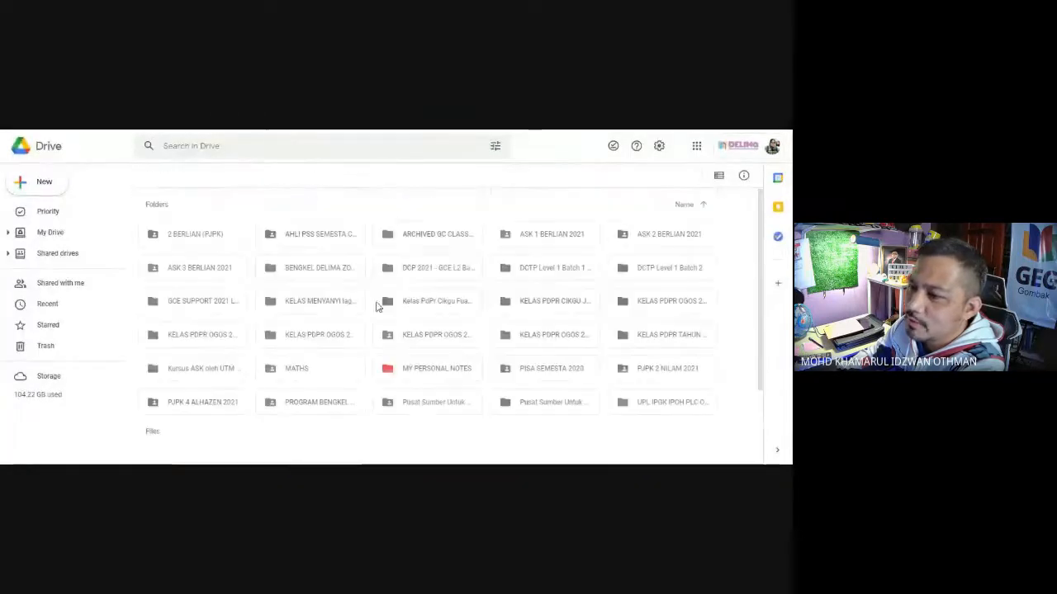
pyautogui.doubleClick(663, 239)
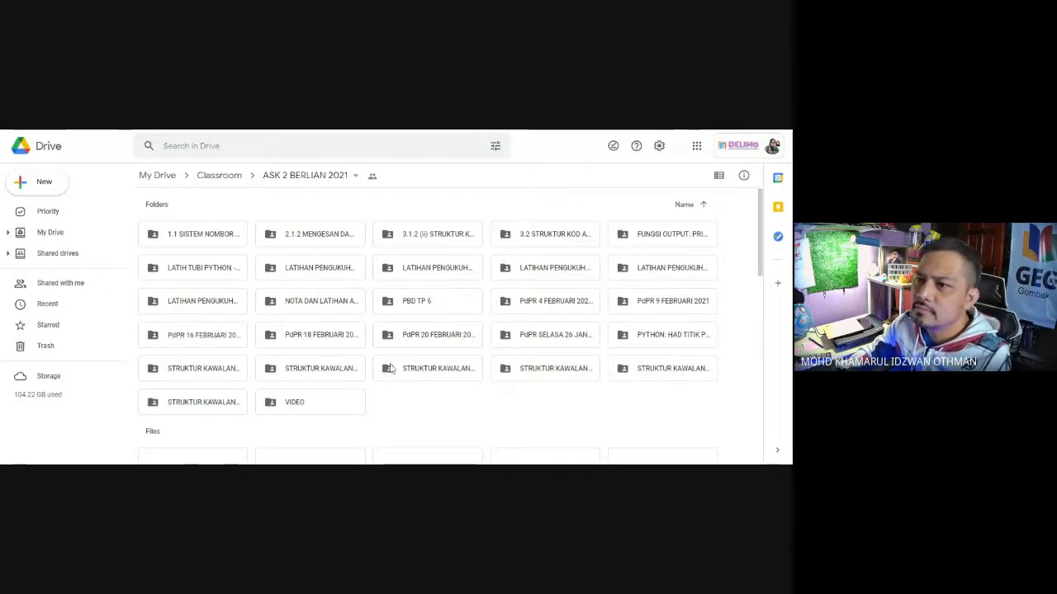
# Step: Find the PdPR SELASA 26 JANUARI 2021 form in the ASK 2 BERLIAN 2021 folder and open it
pyautogui.scroll(-10, 628, 414)
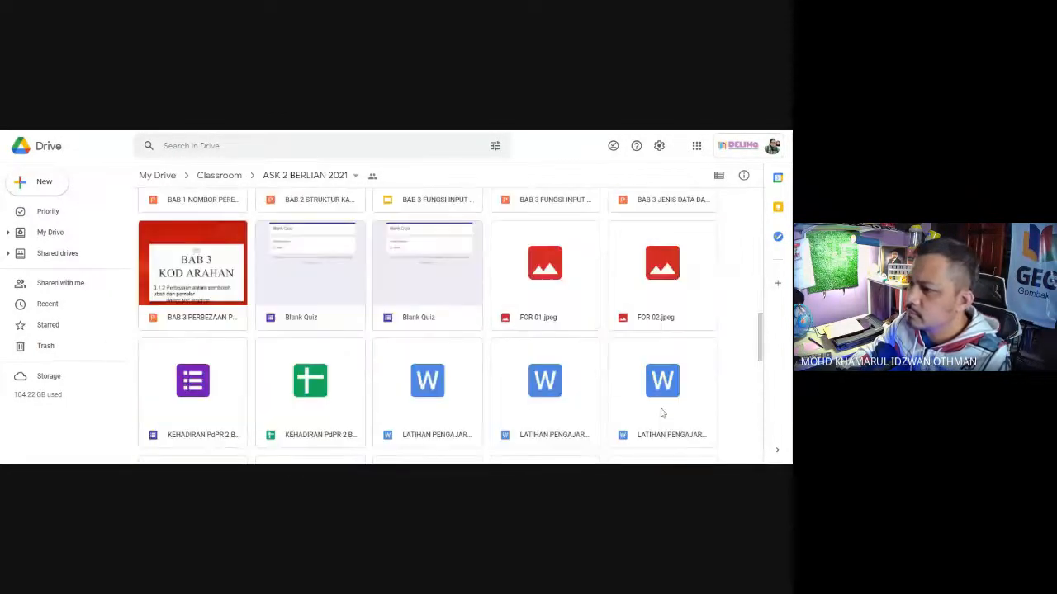
pyautogui.moveTo(759, 333); pyautogui.dragTo(772, 408)
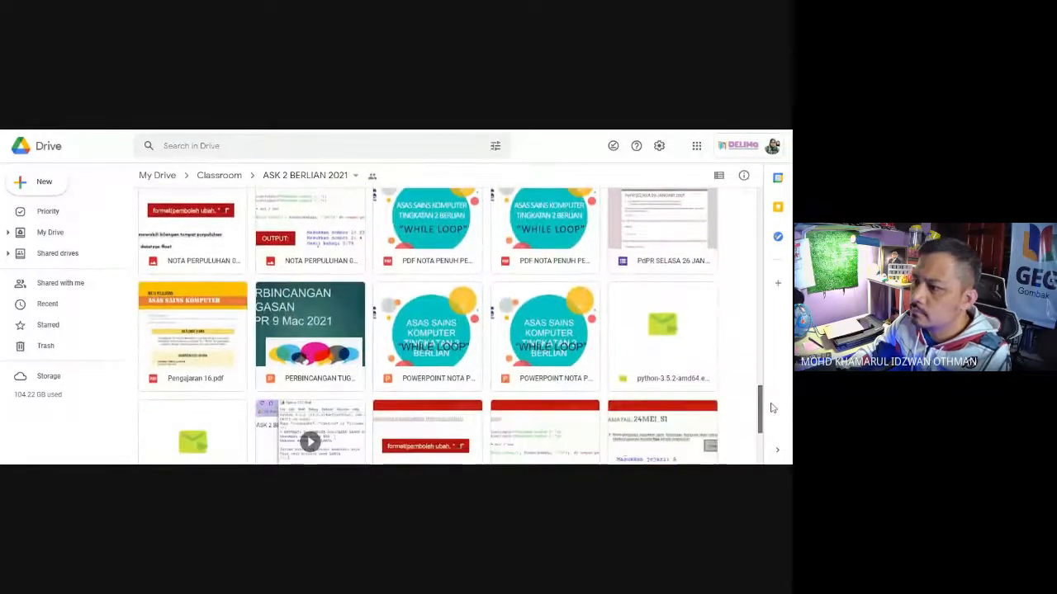
pyautogui.click(650, 250)
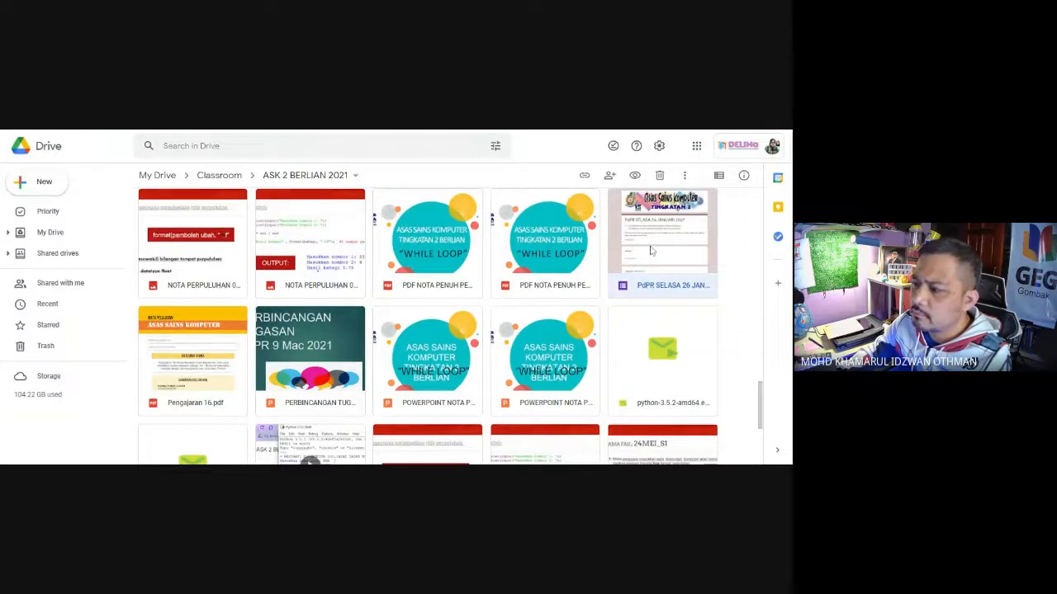
pyautogui.doubleClick(651, 250)
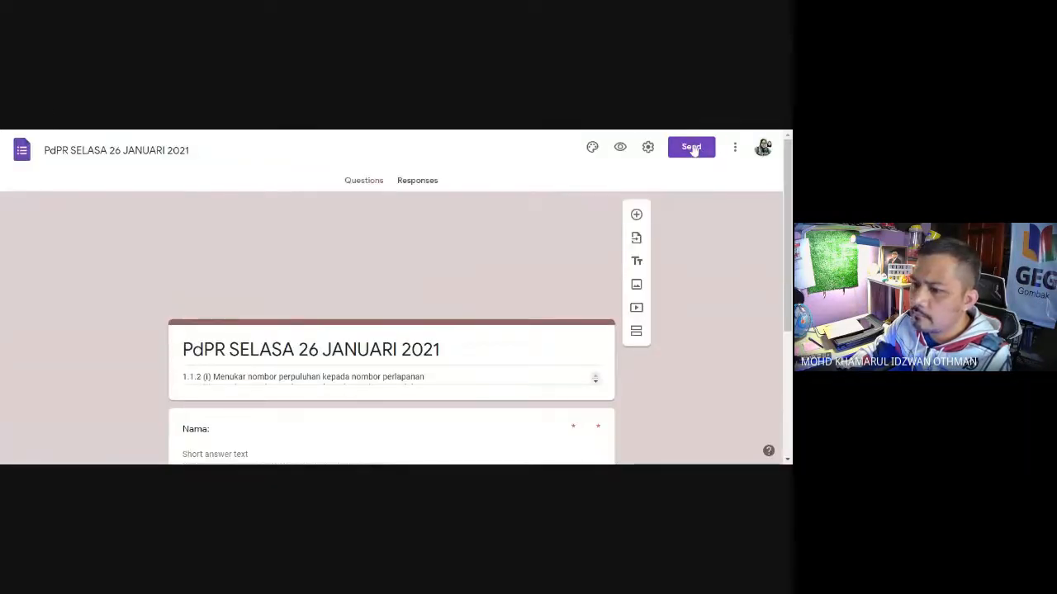
# Step: Shorten the PdPR SELASA 26 JANUARI 2021 form's share link and copy it
pyautogui.click(691, 148)
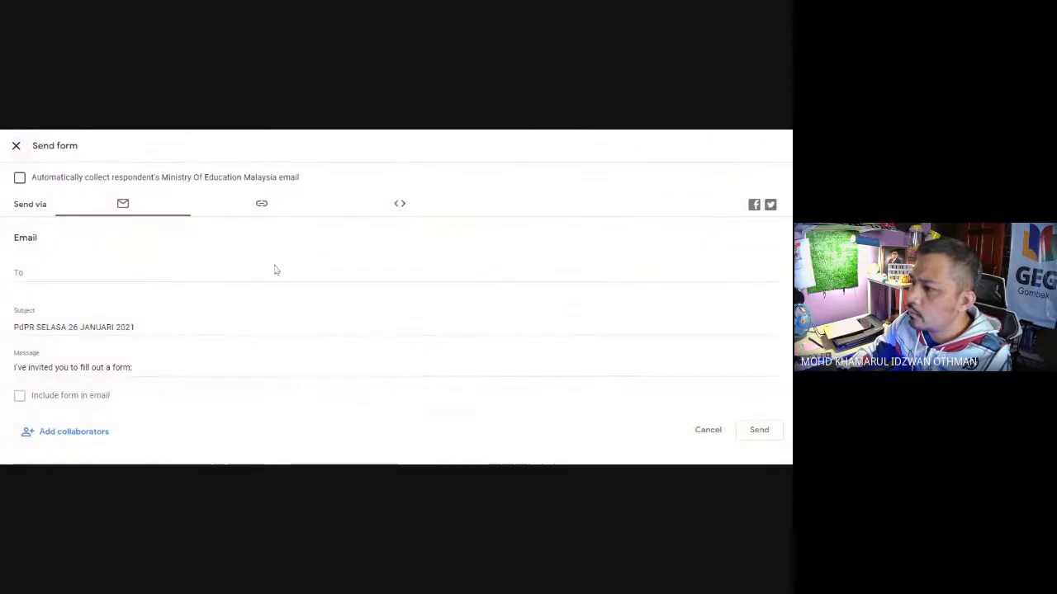
pyautogui.click(263, 205)
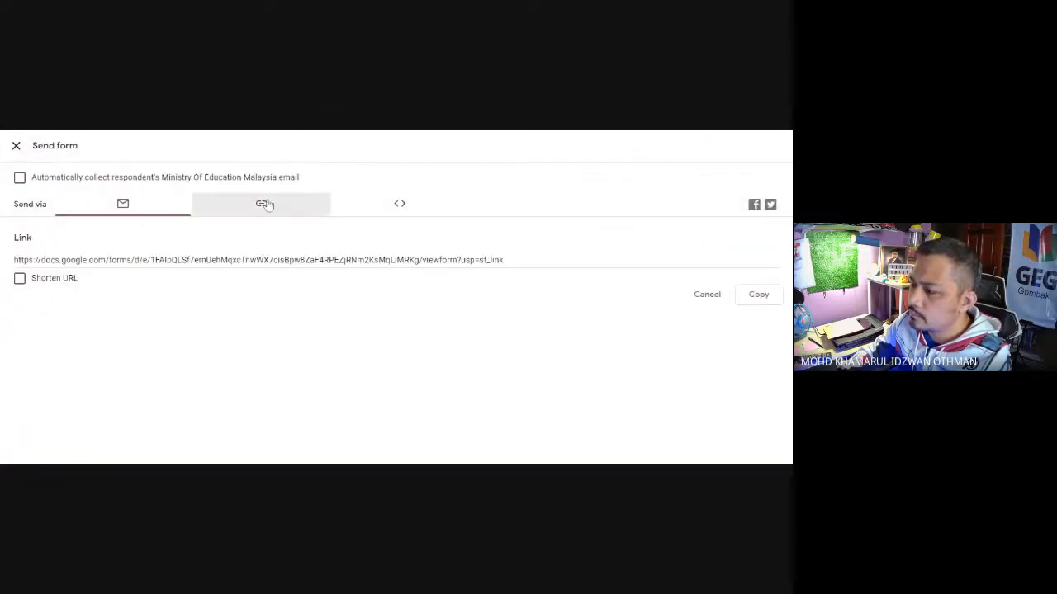
pyautogui.click(19, 278)
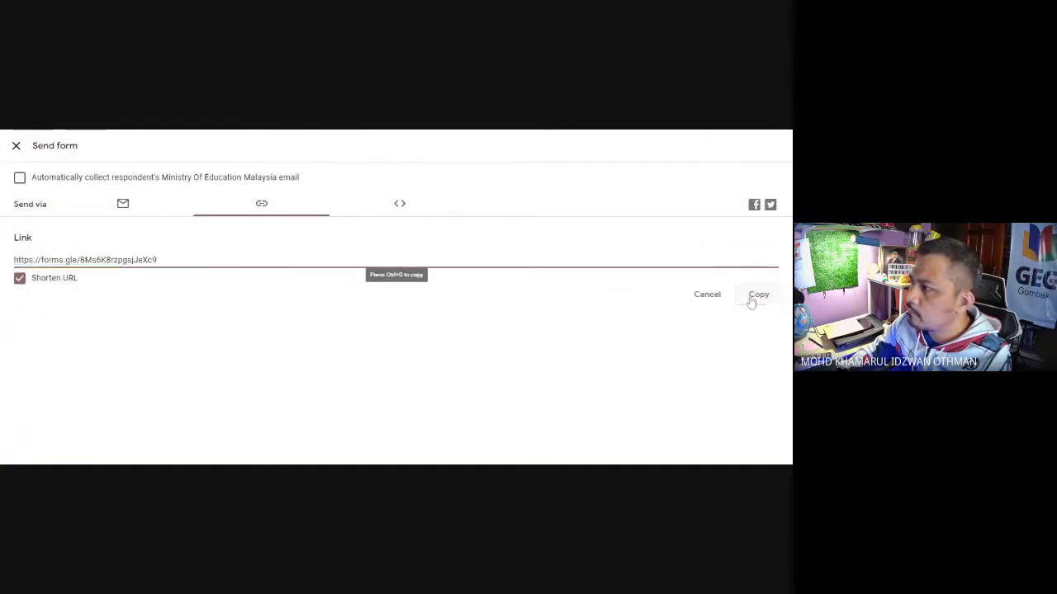
pyautogui.click(756, 296)
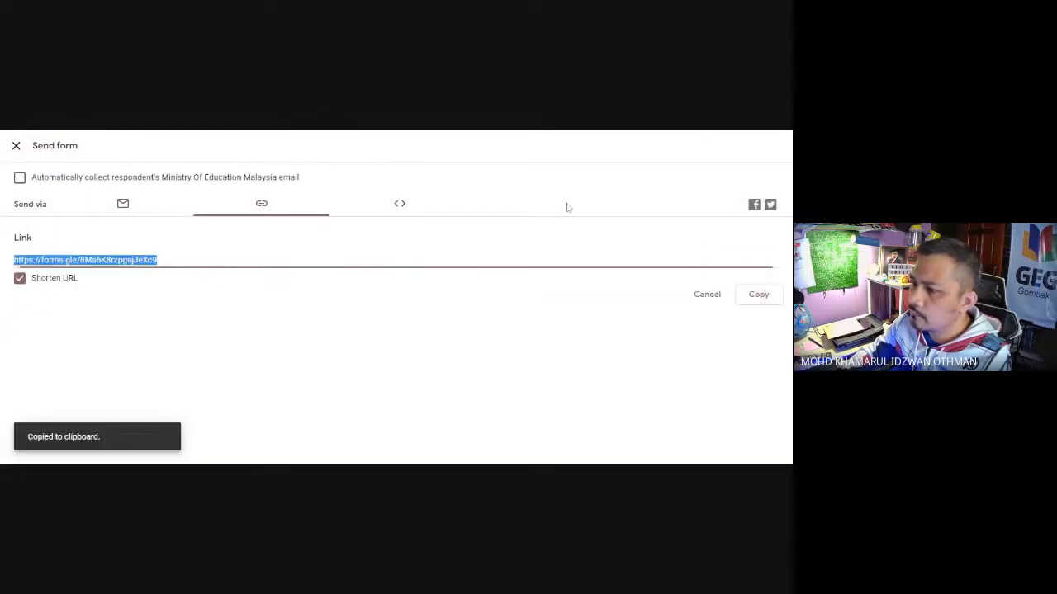
pyautogui.click(15, 146)
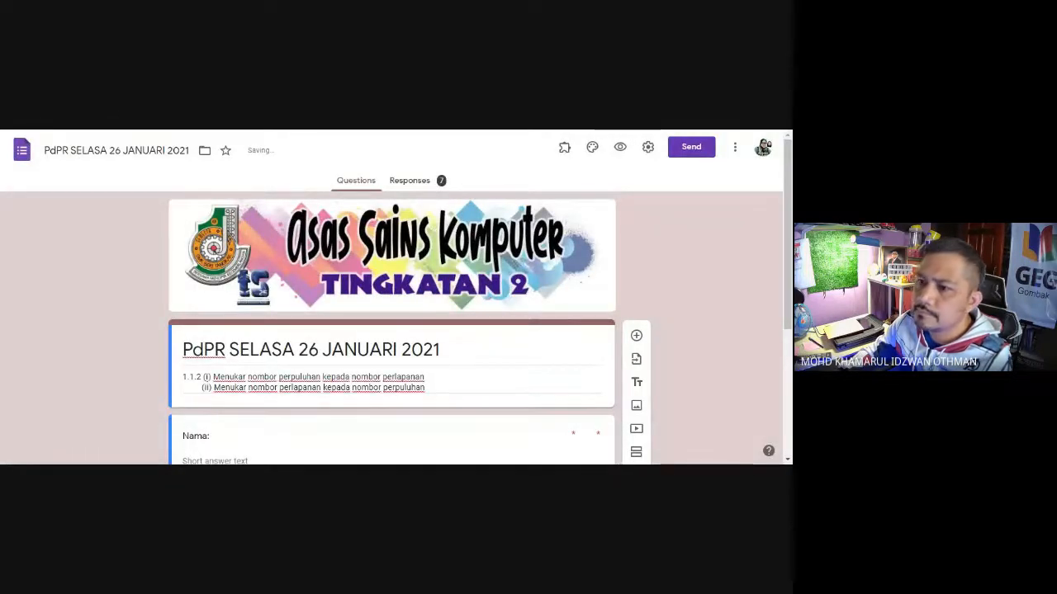
# Step: Switch to the LINK KUIZ GOOGLE FORM sheet and paste the copied form link into cell C4
pyautogui.hotkey('ctrl', 'Tab')
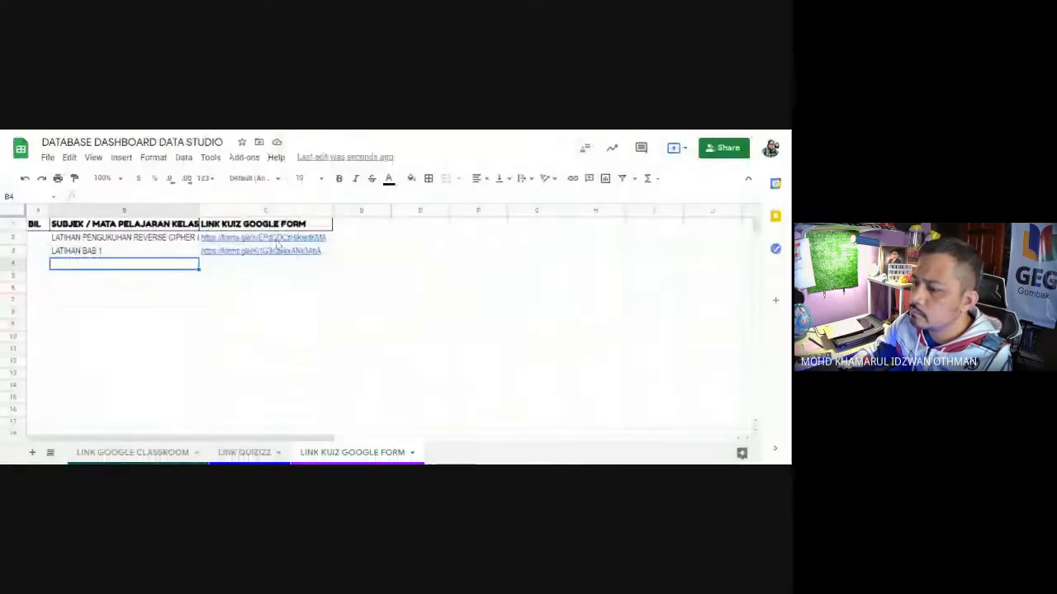
pyautogui.click(259, 264)
pyautogui.hotkey('ctrl', 'v')
# Step: Enter ASK TINGKATAN 2 as the subject in cell B4
pyautogui.click(157, 265)
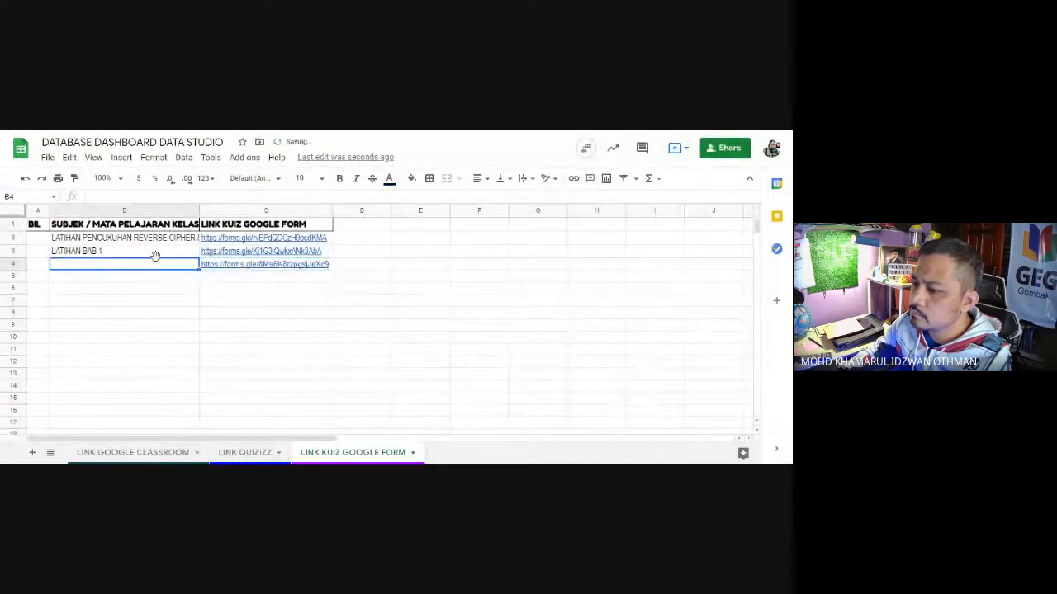
pyautogui.write('ASK')
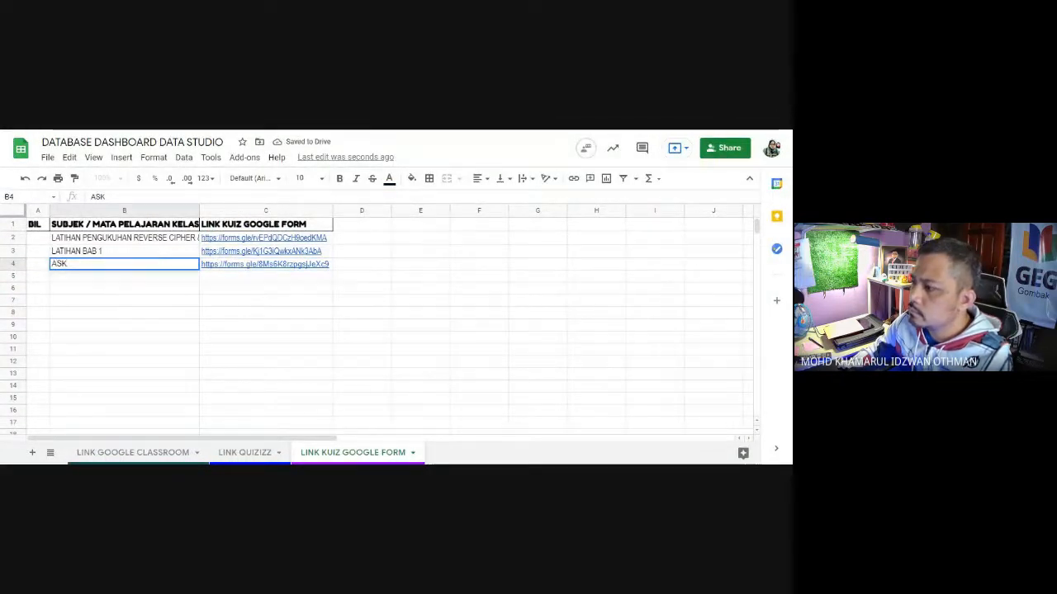
pyautogui.write(' TINGKATAN 2')
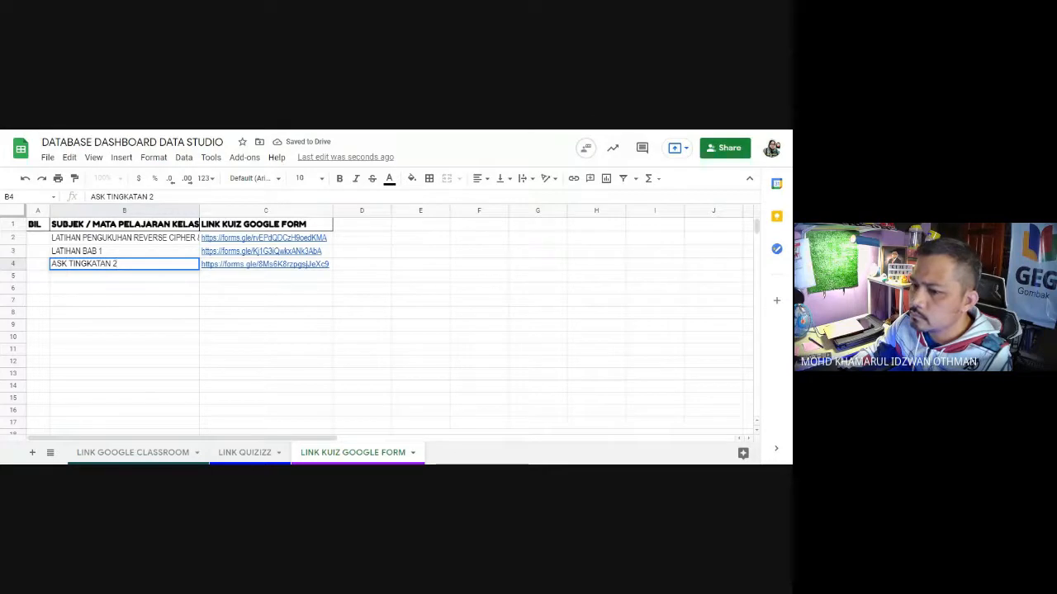
pyautogui.click(154, 302)
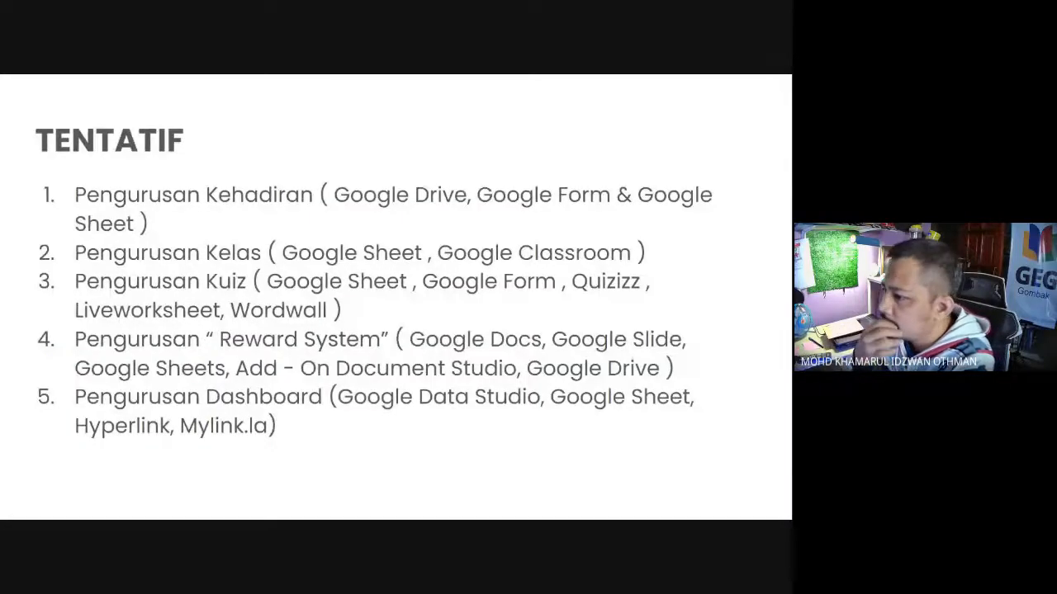
# Step: Switch from the slides to the DATA BASE DASHBOARD DATA STUDIO spreadsheet and duplicate its LINK KUIZ GOOGLE FORM sheet
pyautogui.click(466, 78)
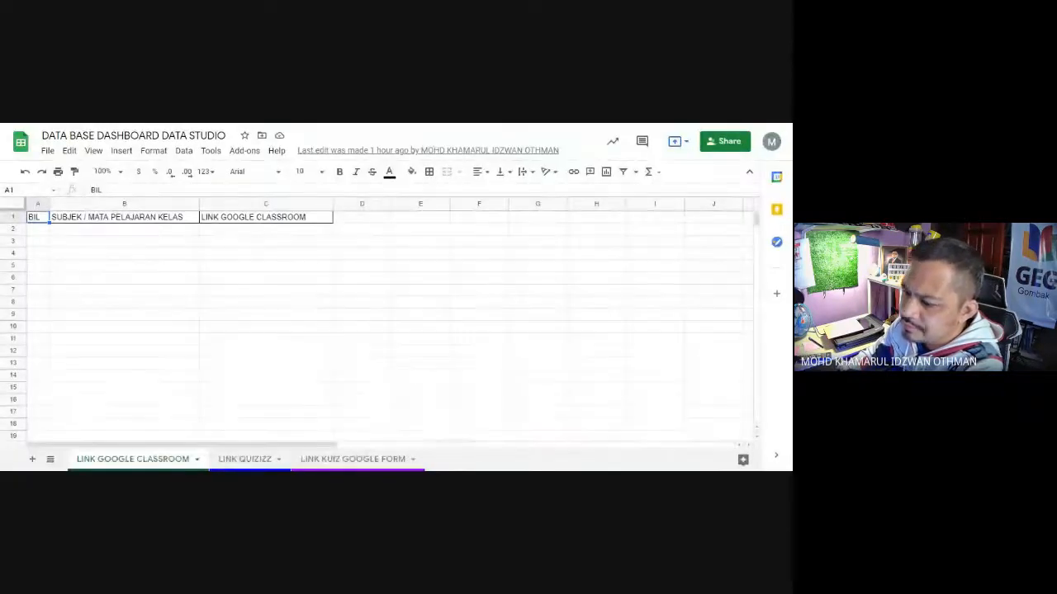
pyautogui.click(396, 458)
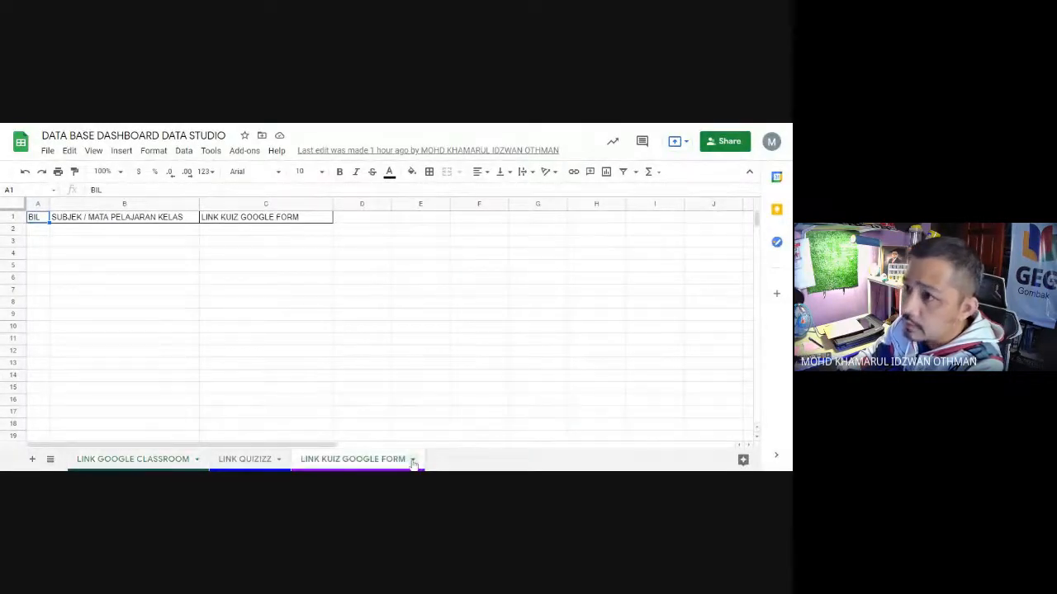
pyautogui.click(413, 461)
pyautogui.moveTo(314, 294)
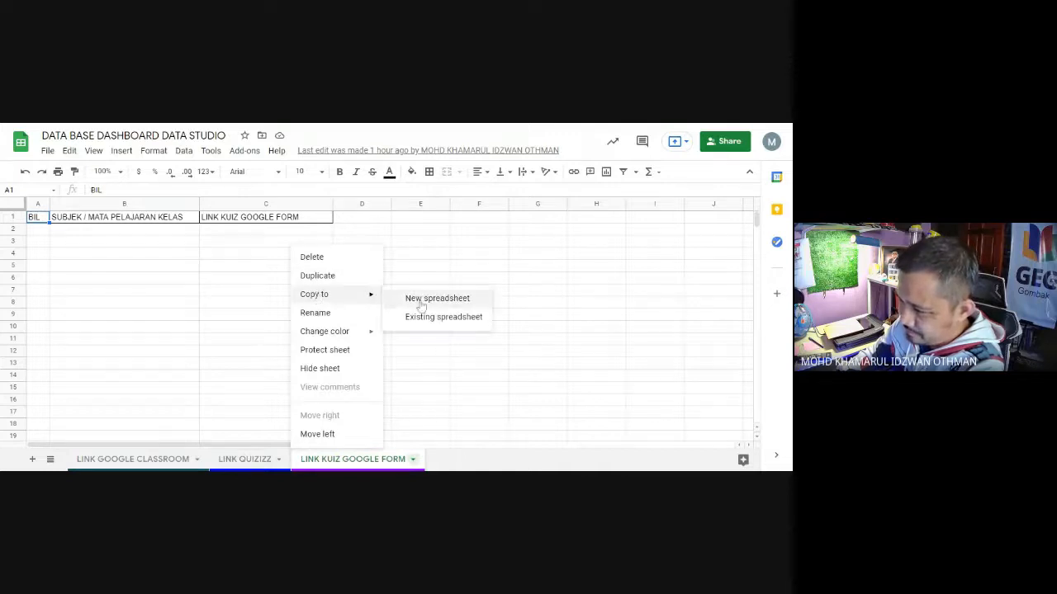
pyautogui.click(314, 275)
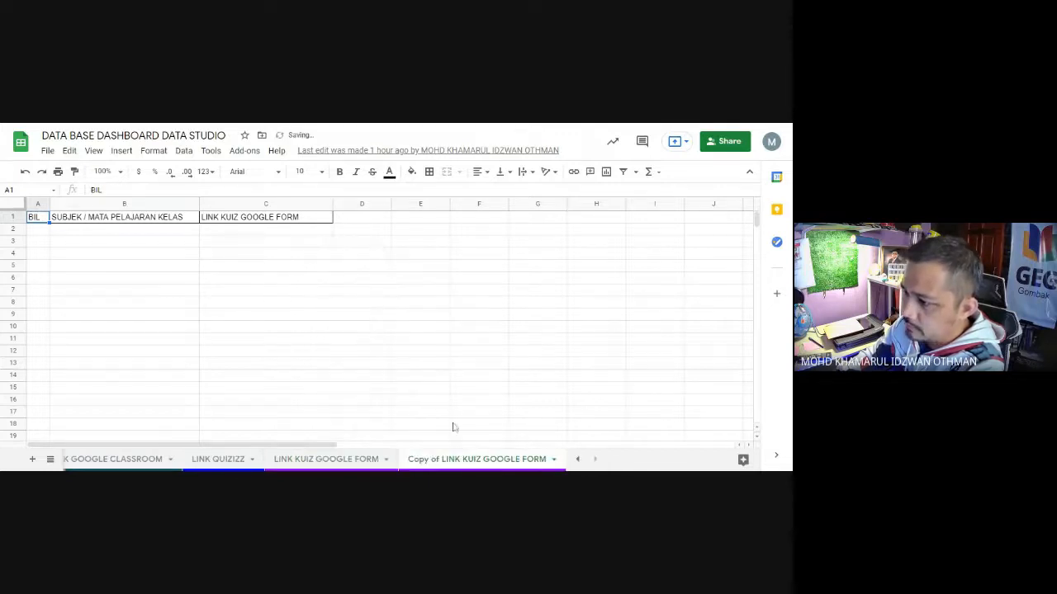
# Step: Rename the duplicated Google Form quiz sheet as LINK LIVEWORKSHEET
pyautogui.click(554, 460)
pyautogui.click(435, 314)
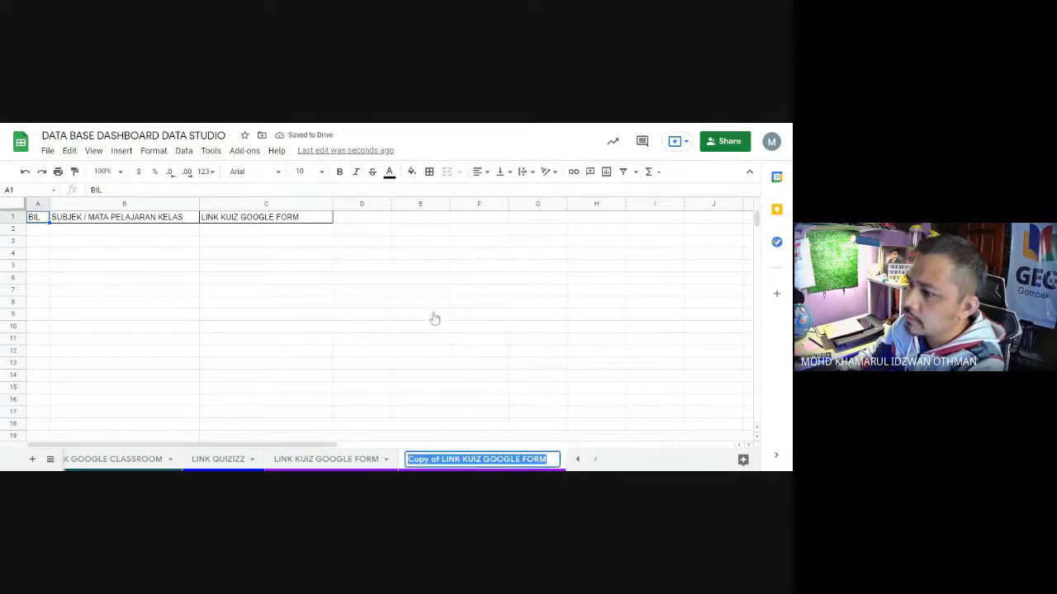
pyautogui.click(440, 460)
pyautogui.moveTo(462, 462); pyautogui.dragTo(398, 464)
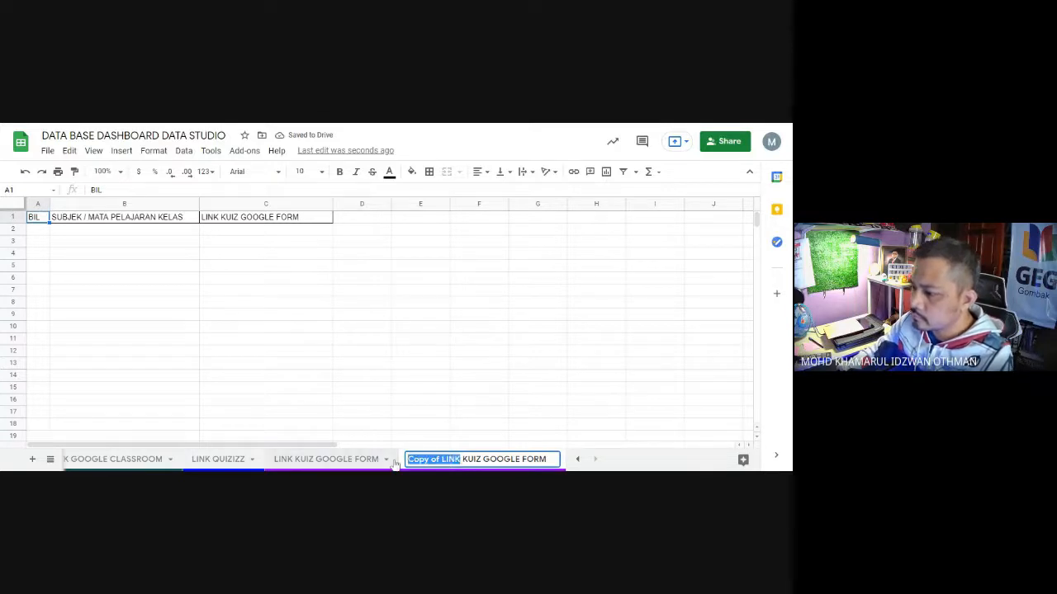
pyautogui.press('BackSpace')
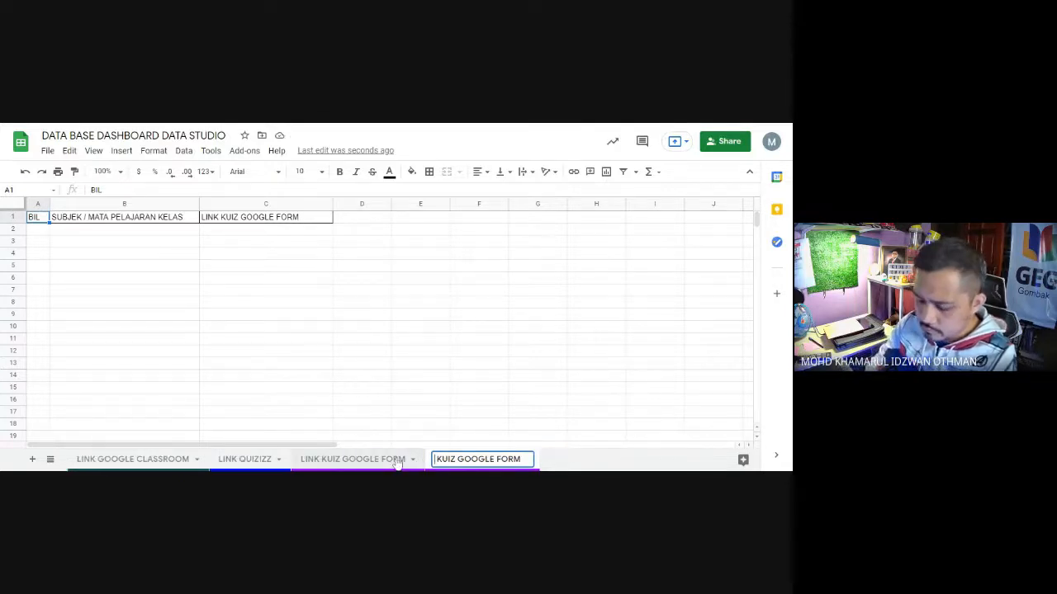
pyautogui.write('LINK')
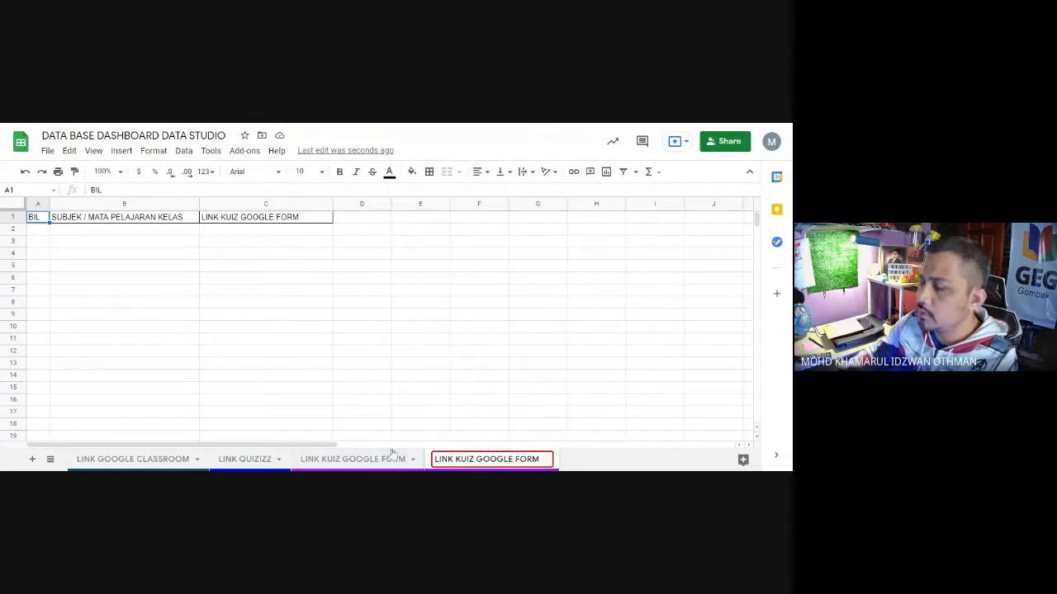
pyautogui.moveTo(454, 459); pyautogui.dragTo(535, 464)
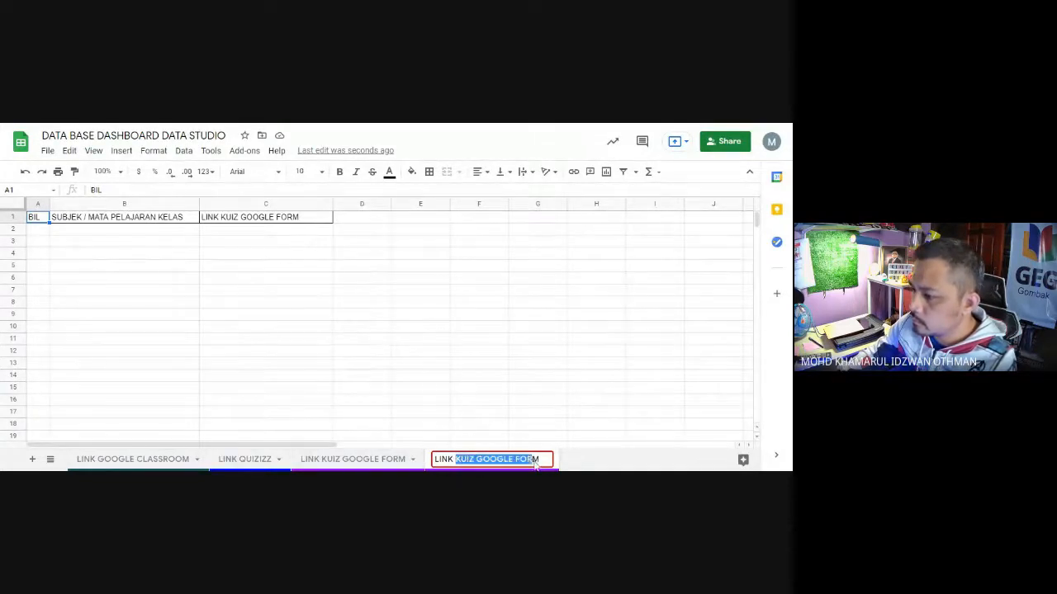
pyautogui.write('LIVE')
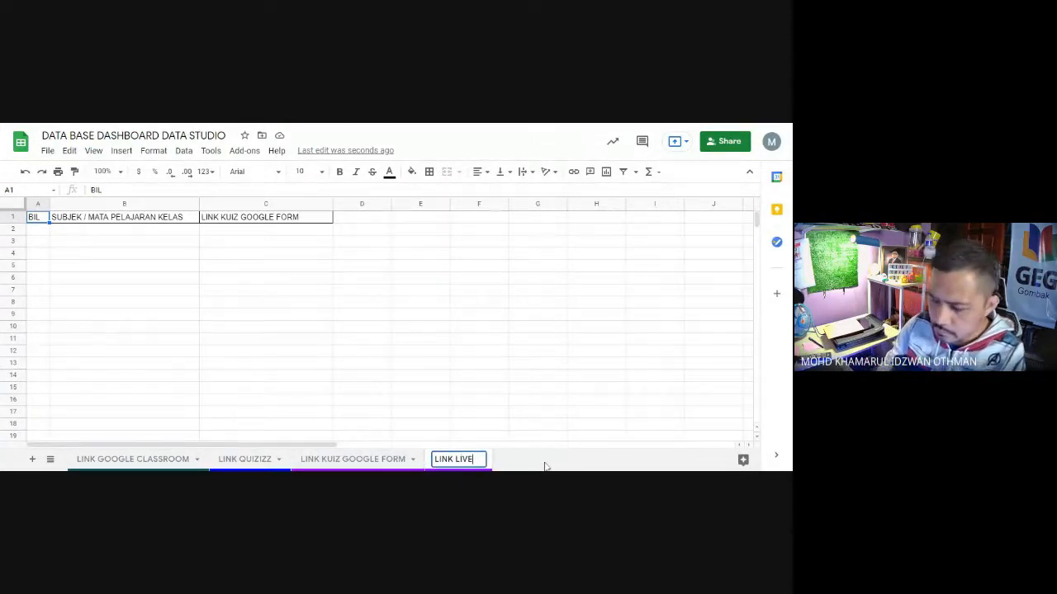
pyautogui.write('WORKSHEET')
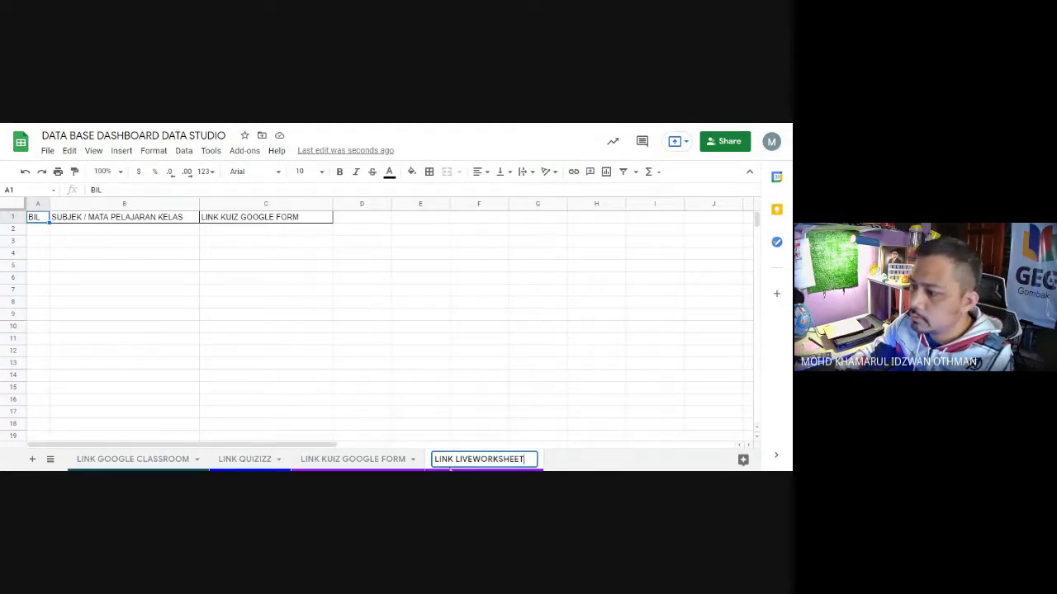
# Step: Copy the new sheet's name and replace the header in cell C1 with LINK LIVEWORKSHEET
pyautogui.moveTo(436, 462); pyautogui.dragTo(536, 467)
pyautogui.hotkey('ctrl', 'c')
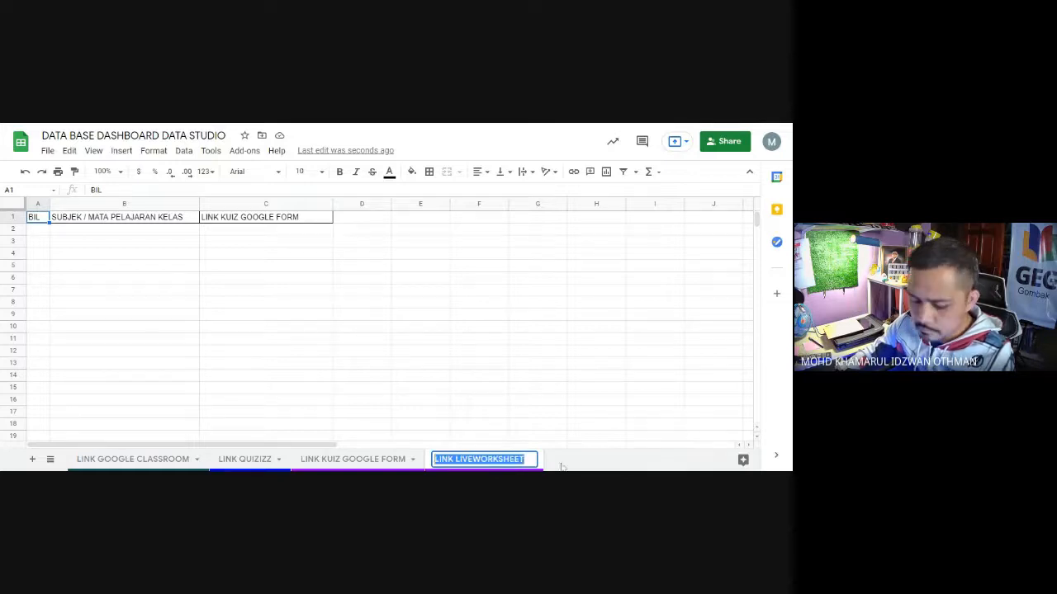
pyautogui.click(267, 220)
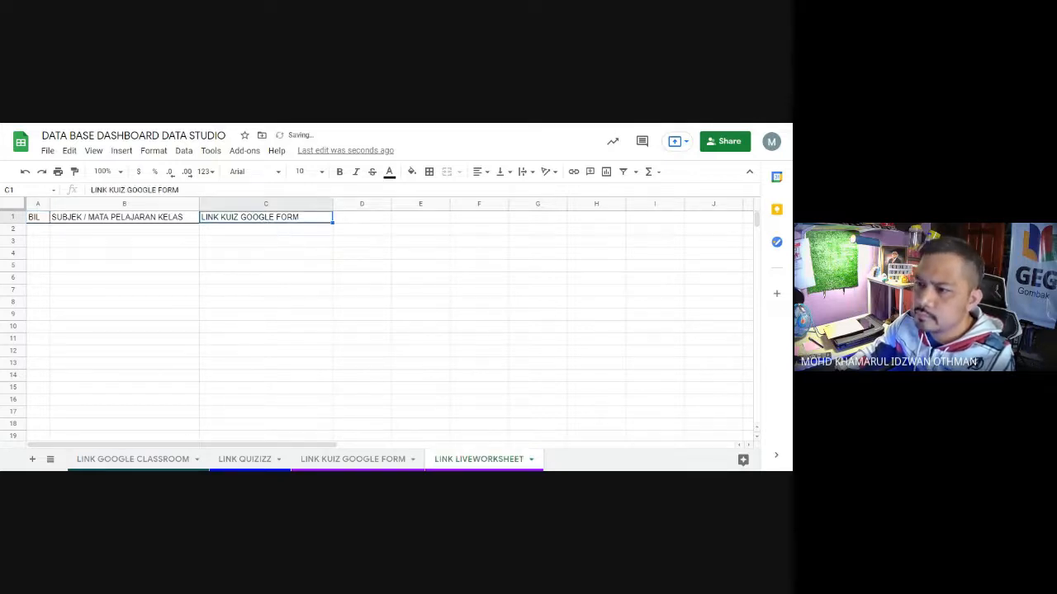
pyautogui.moveTo(180, 190); pyautogui.dragTo(75, 190)
pyautogui.hotkey('ctrl', 'v')
pyautogui.click(257, 294)
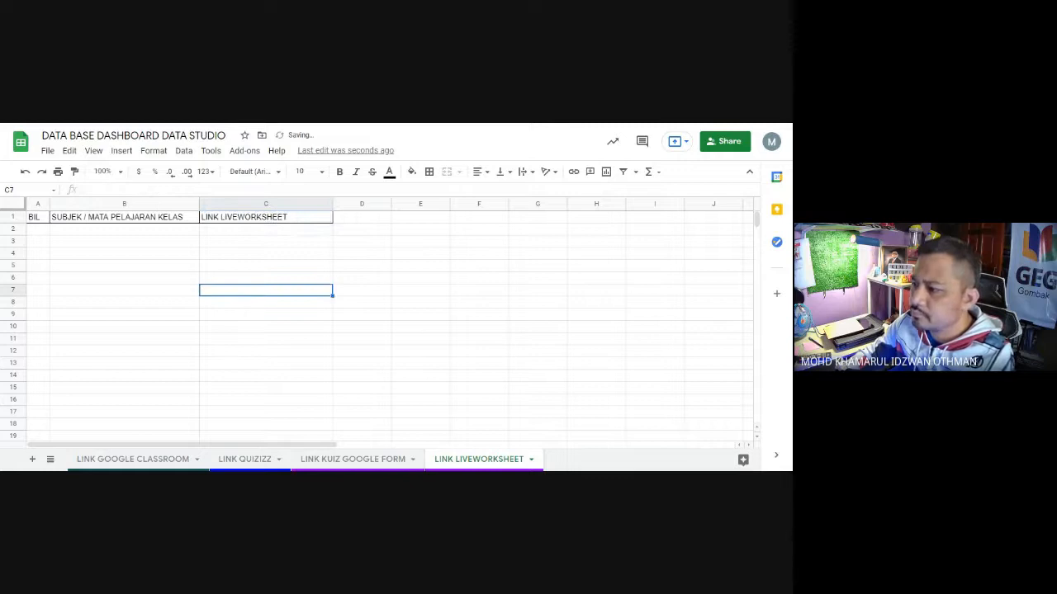
# Step: Duplicate the LINK LIVEWORKSHEET sheet and rename the copy as LINK WORDWALL
pyautogui.click(531, 459)
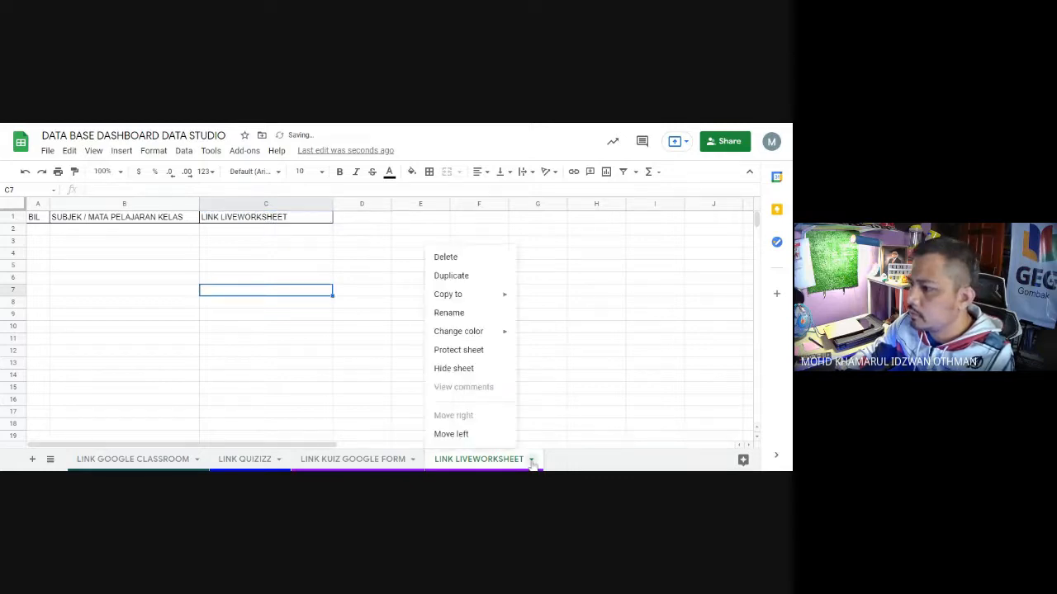
pyautogui.click(468, 281)
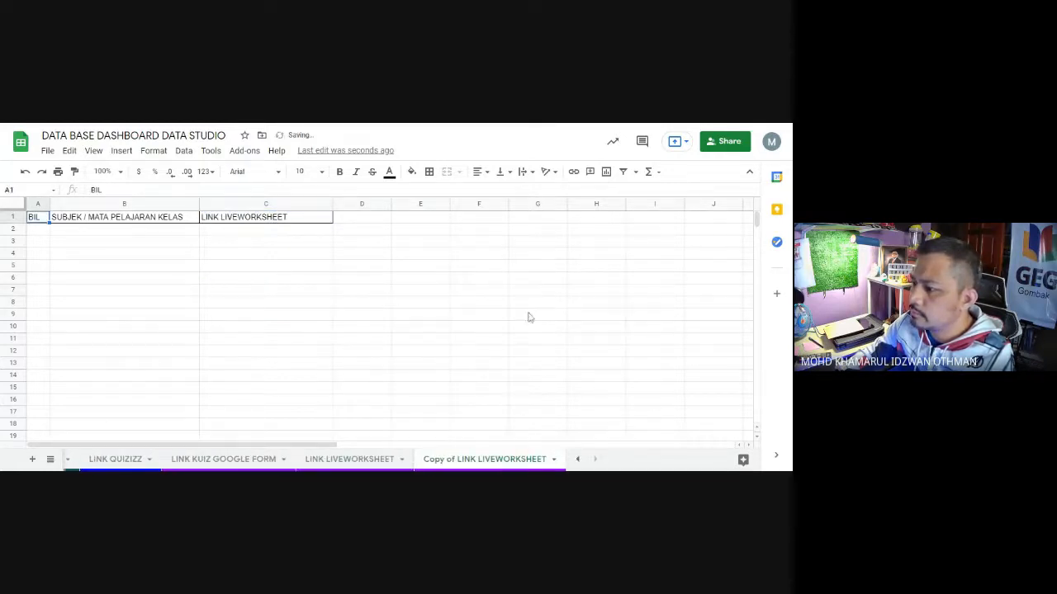
pyautogui.click(553, 459)
pyautogui.click(446, 312)
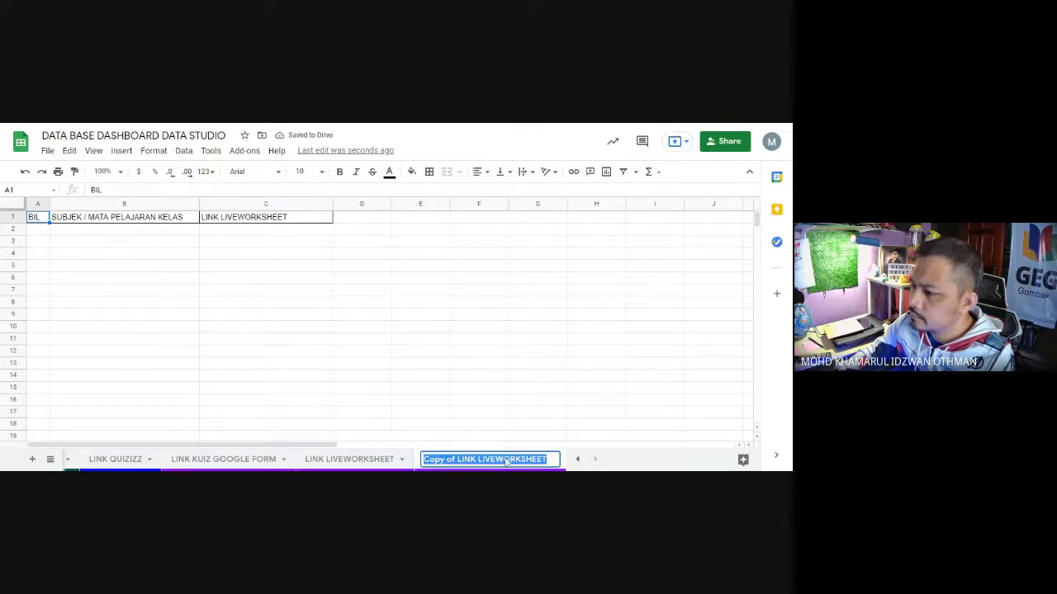
pyautogui.write('LINK')
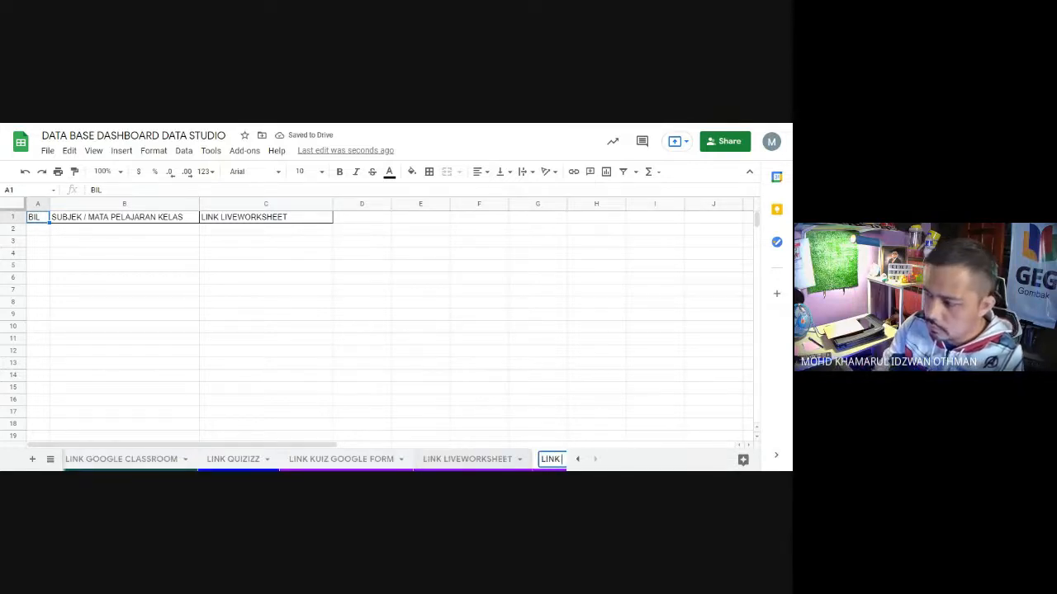
pyautogui.write(' O')
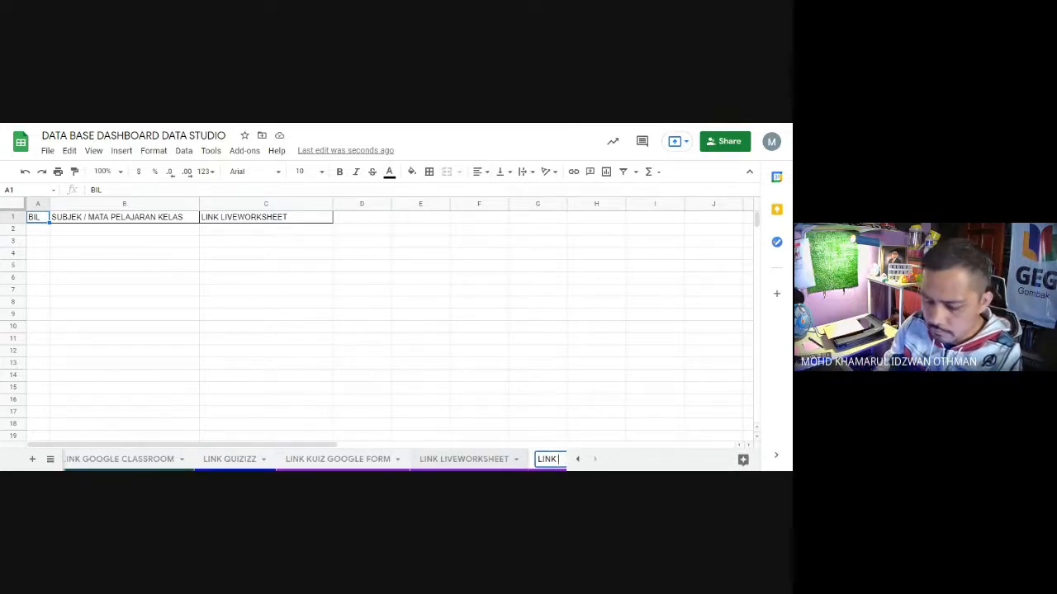
pyautogui.write('WORDWALL')
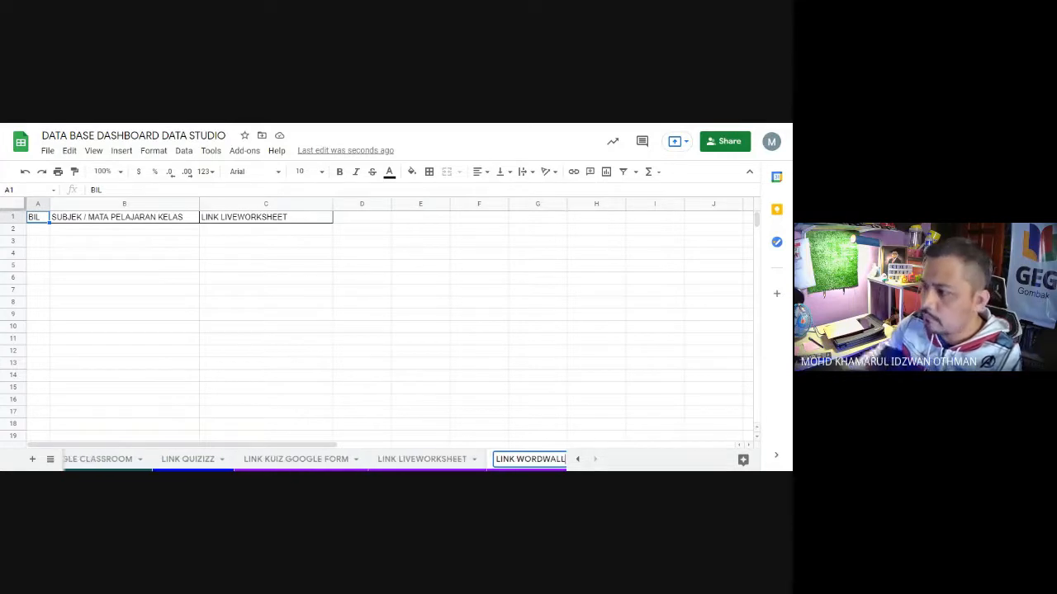
# Step: Copy the LINK WORDWALL sheet's name and replace the header in cell C1 with it
pyautogui.doubleClick(537, 461)
pyautogui.click(515, 461)
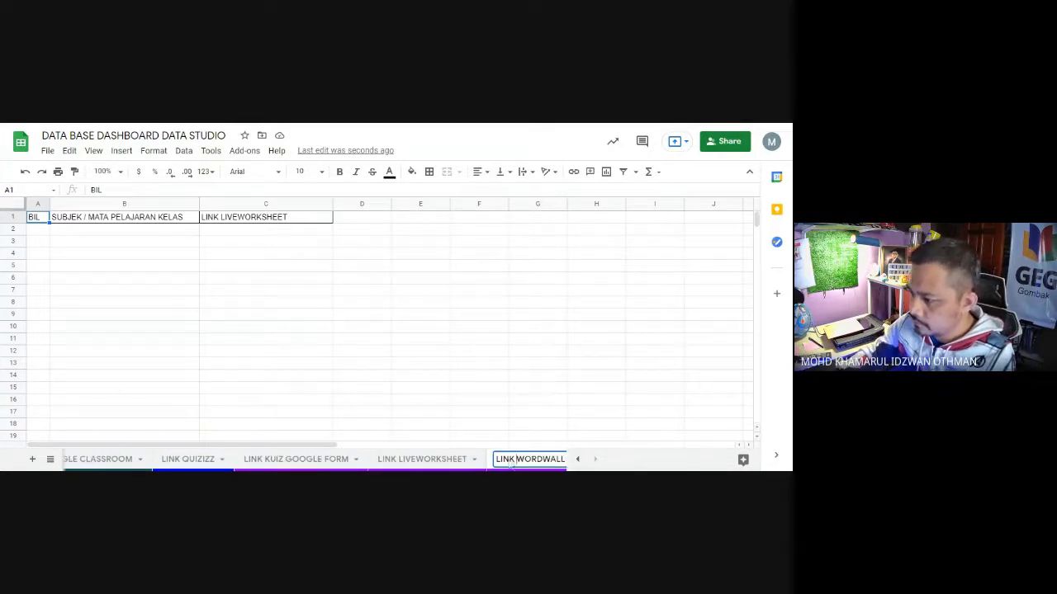
pyautogui.moveTo(498, 462); pyautogui.dragTo(585, 465)
pyautogui.hotkey('ctrl', 'c')
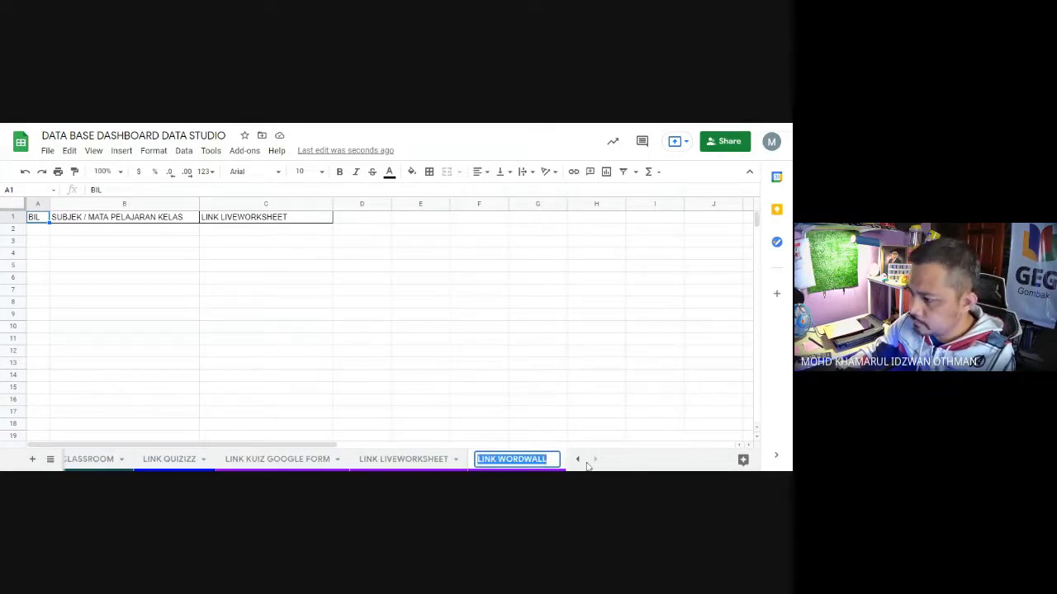
pyautogui.click(210, 221)
pyautogui.moveTo(169, 190); pyautogui.dragTo(90, 190)
pyautogui.hotkey('ctrl', 'v')
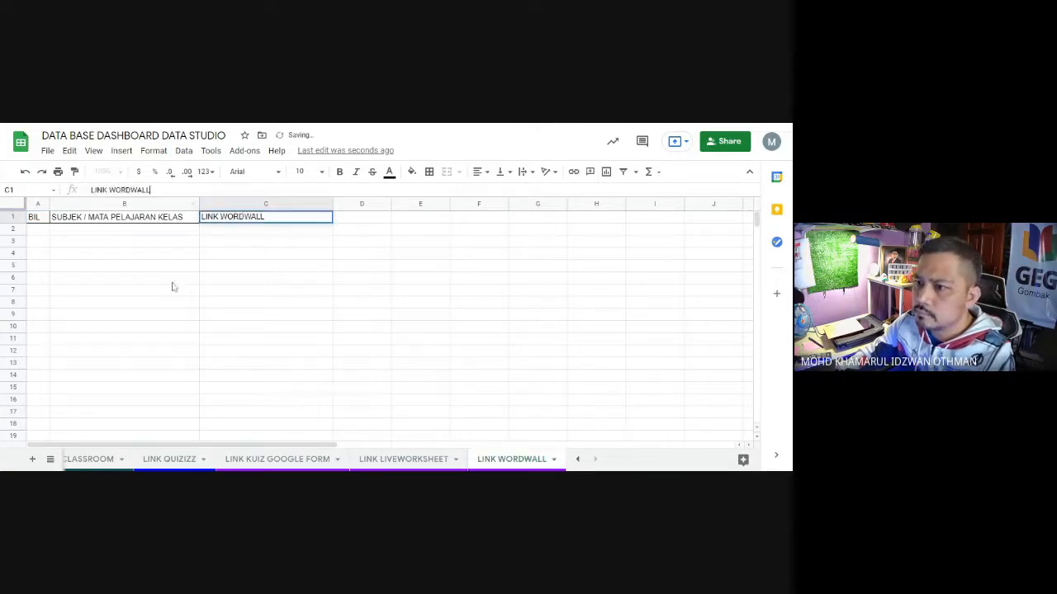
pyautogui.click(174, 281)
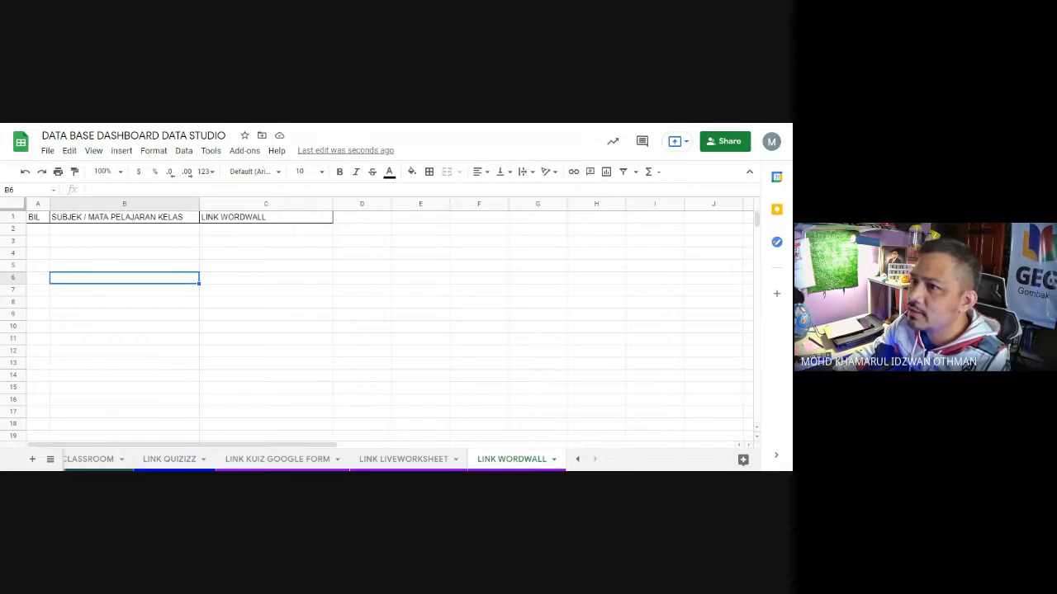
# Step: Switch to the Liveworksheets website and look through the latest contributed worksheets
pyautogui.hotkey('ctrl', 't')
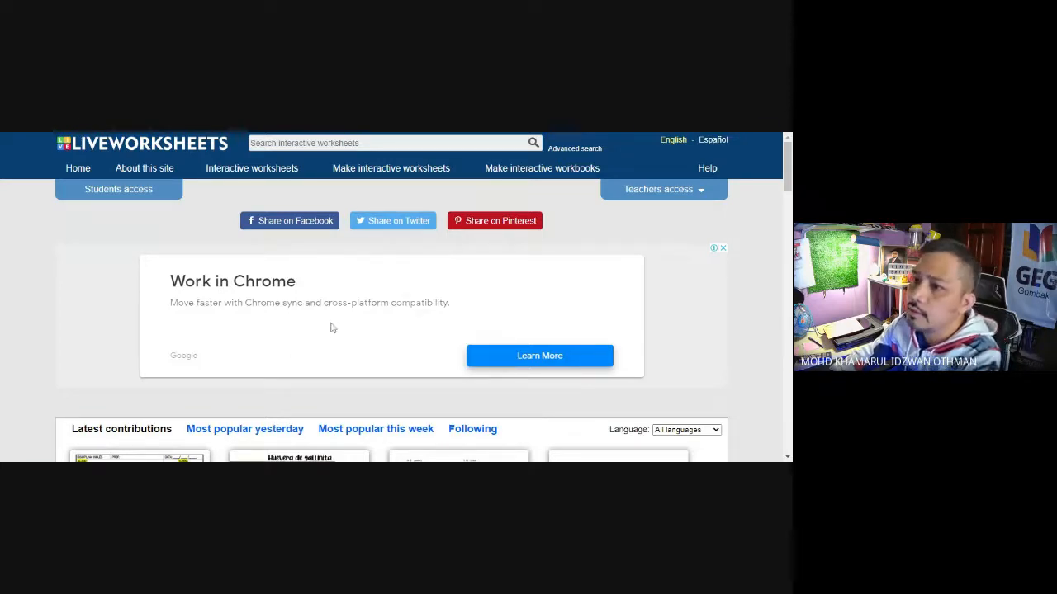
pyautogui.scroll(-1, 348, 339)
pyautogui.scroll(-3, 348, 338)
pyautogui.scroll(3, 349, 338)
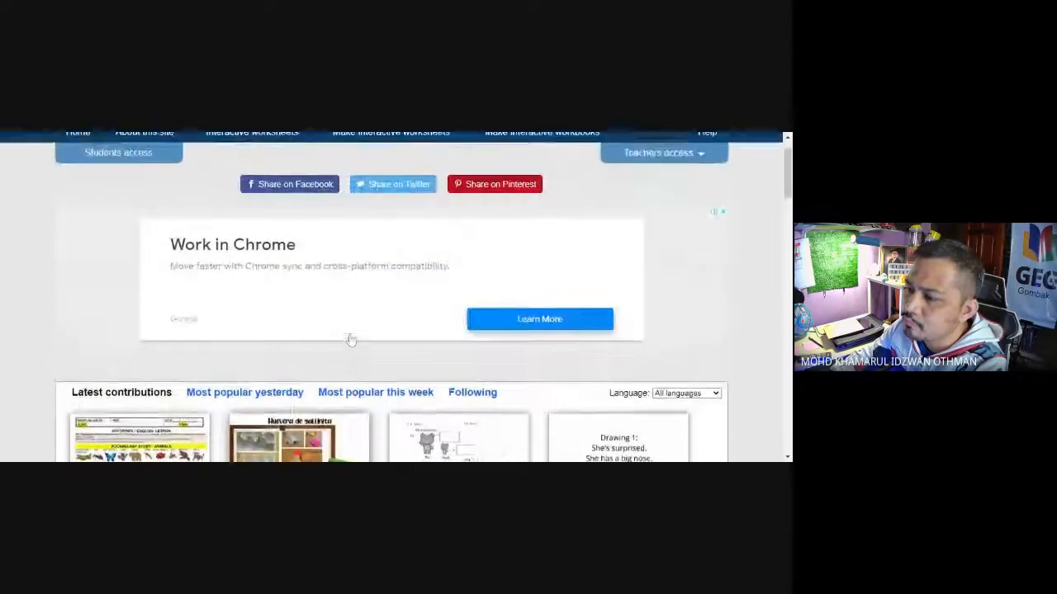
pyautogui.scroll(-3, 118, 170)
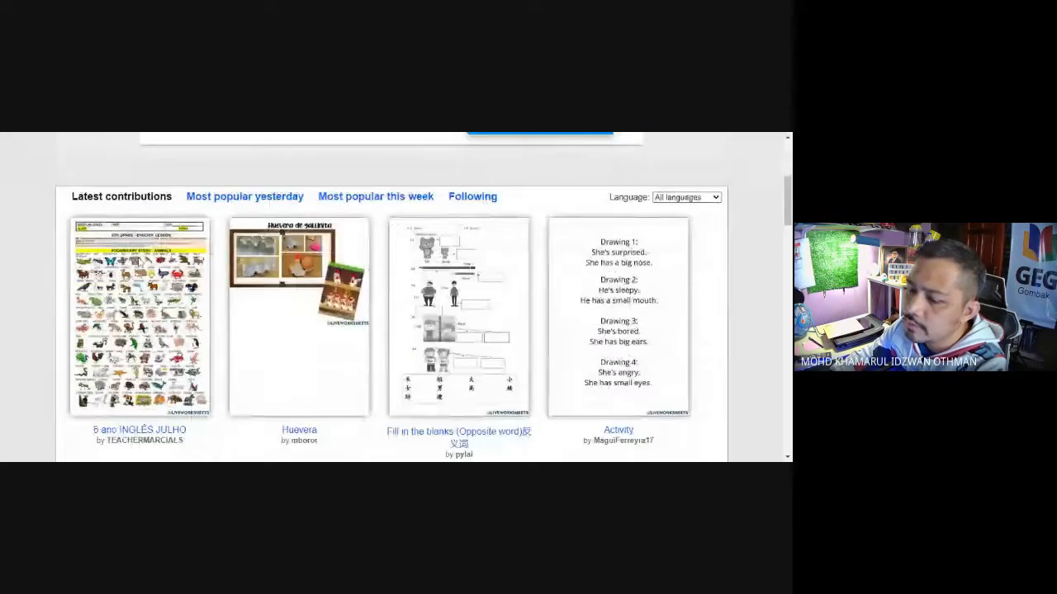
pyautogui.scroll(-2, 139, 262)
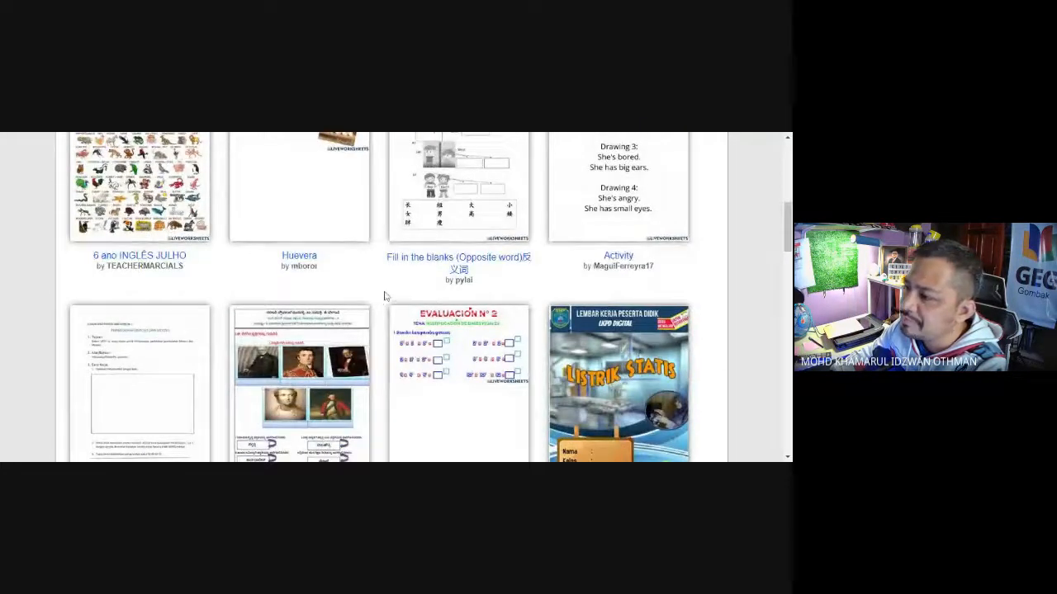
pyautogui.scroll(3, 384, 297)
pyautogui.scroll(2, 384, 306)
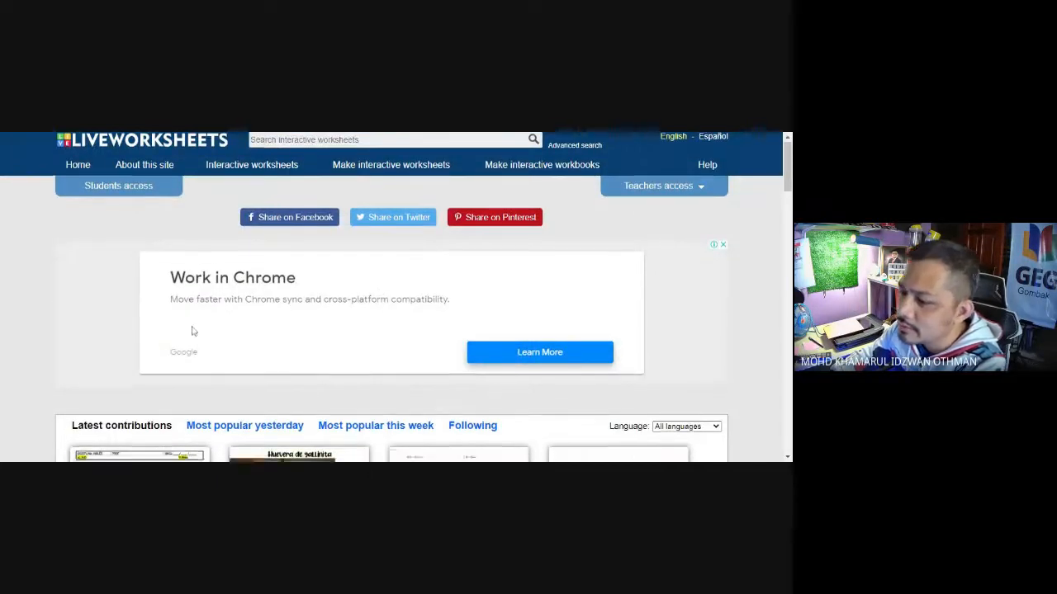
pyautogui.scroll(-4, 191, 331)
pyautogui.scroll(-2, 195, 329)
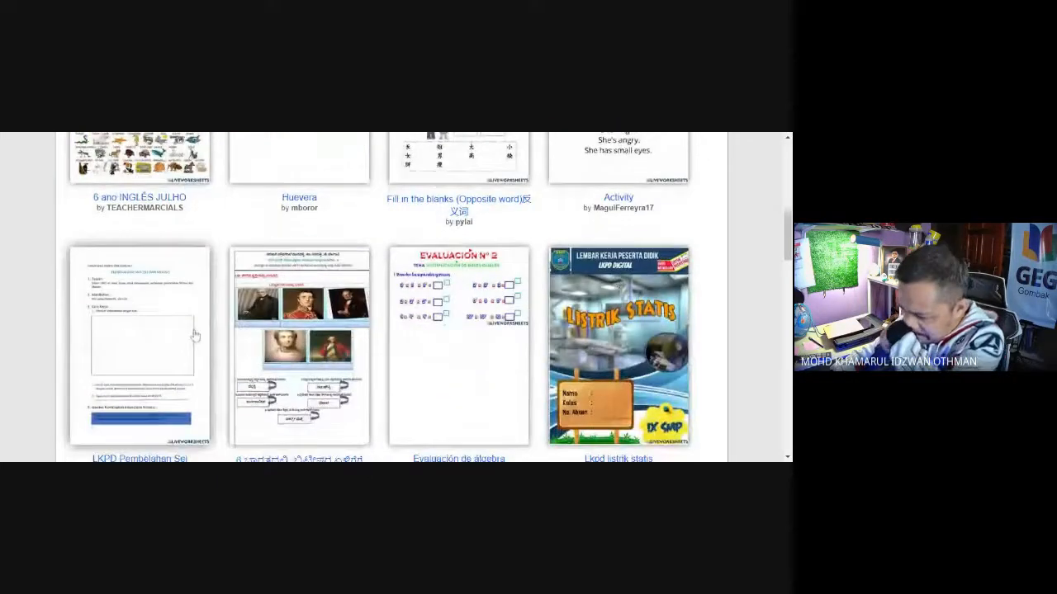
pyautogui.scroll(-3, 196, 335)
pyautogui.scroll(-5, 196, 336)
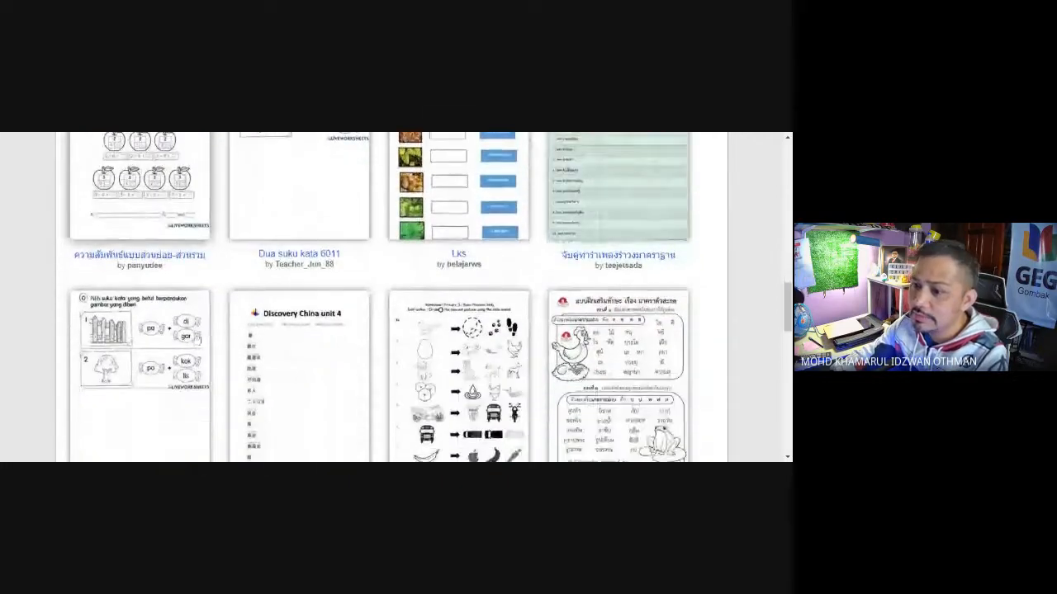
pyautogui.scroll(12, 196, 340)
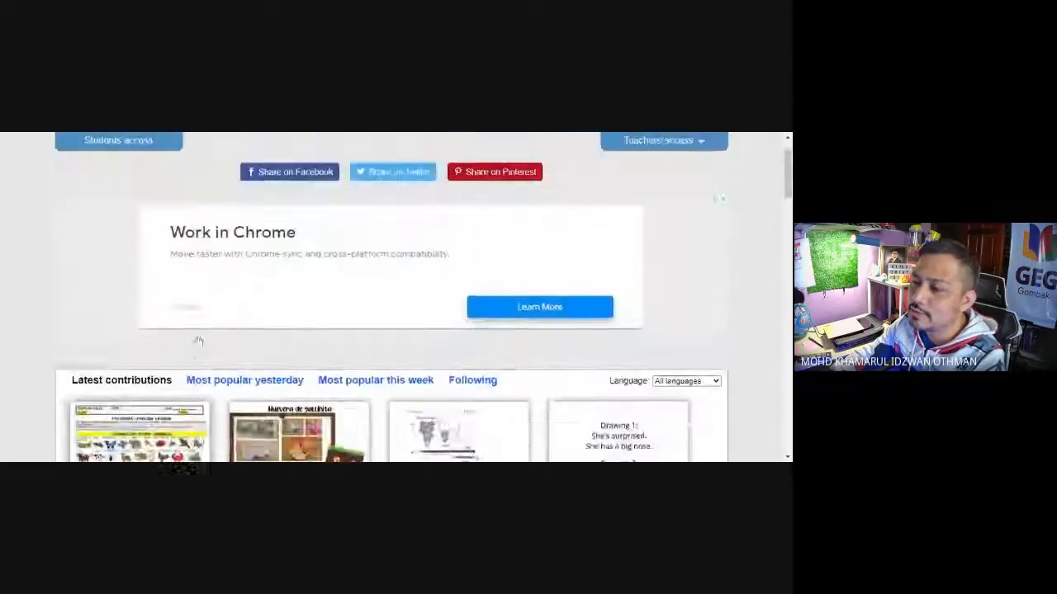
# Step: Search the interactive worksheets for PHONICS YEAR 1 and look through the results
pyautogui.click(663, 190)
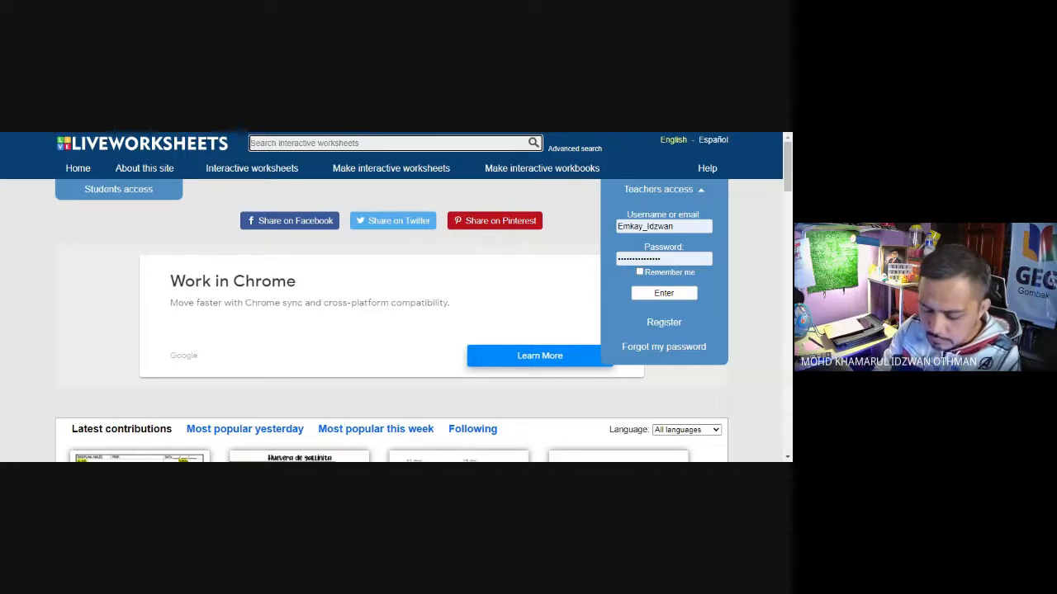
pyautogui.write('PHONICS ')
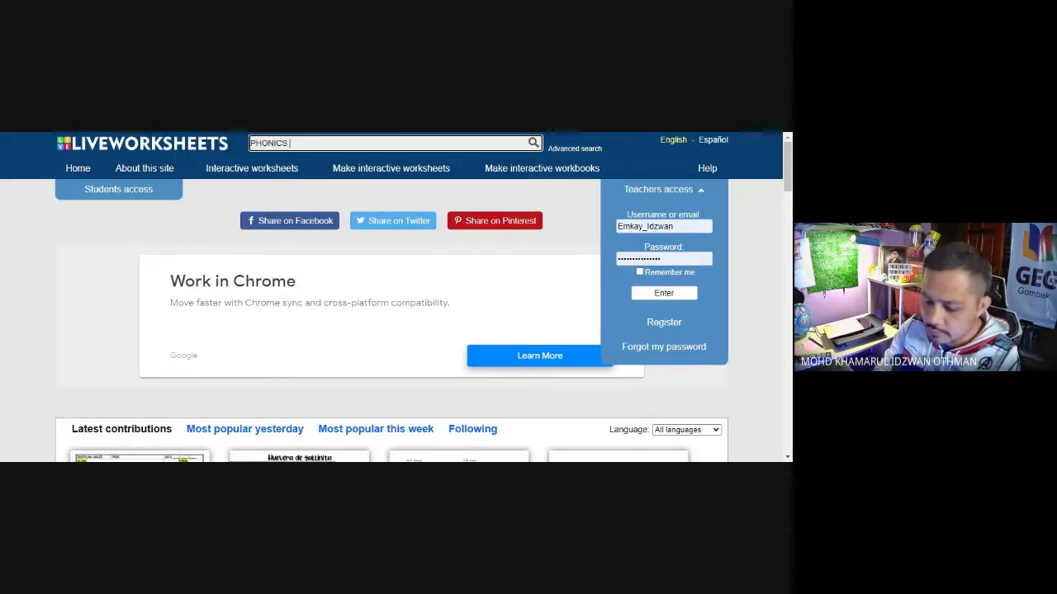
pyautogui.write('YEAR 1')
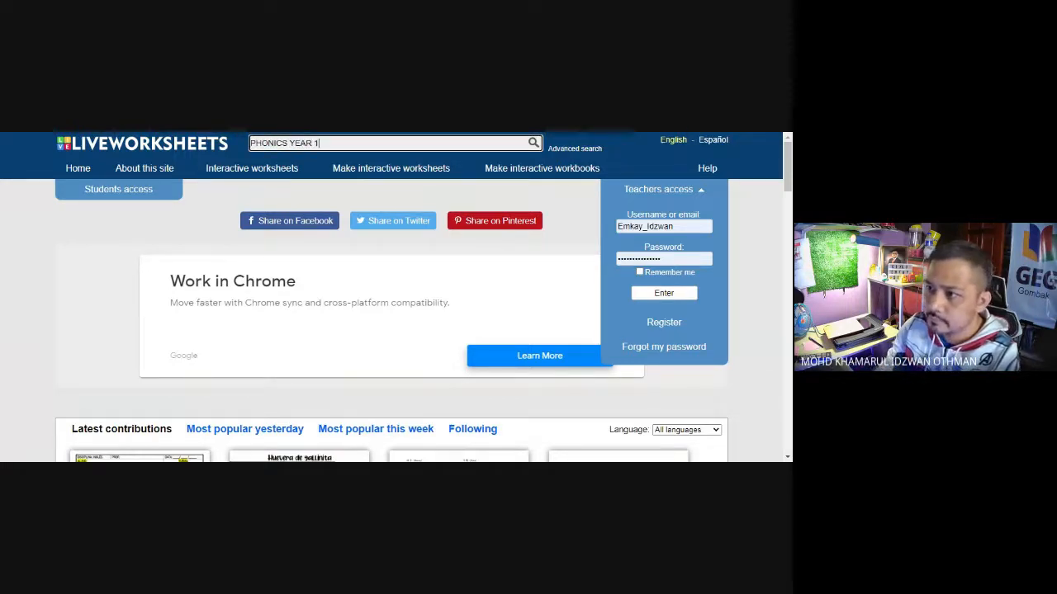
pyautogui.press('Return')
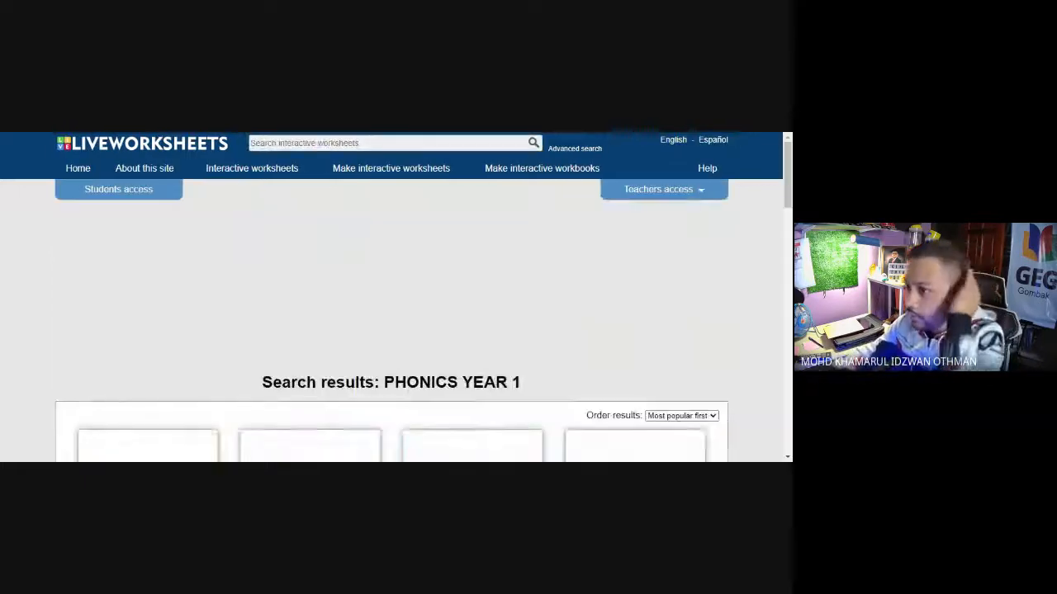
pyautogui.scroll(-3, 327, 250)
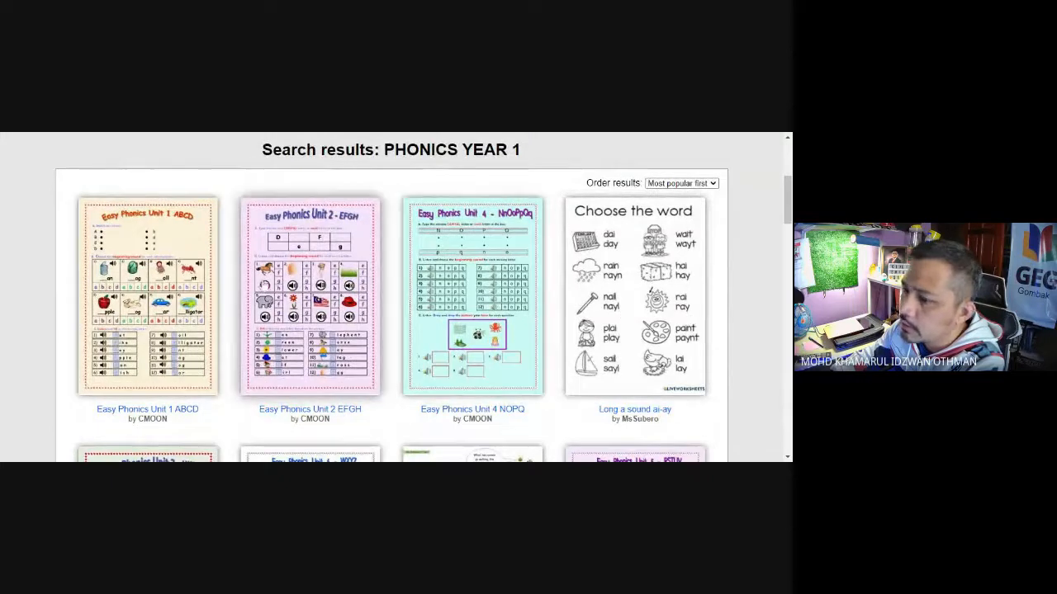
pyautogui.scroll(-2, 366, 300)
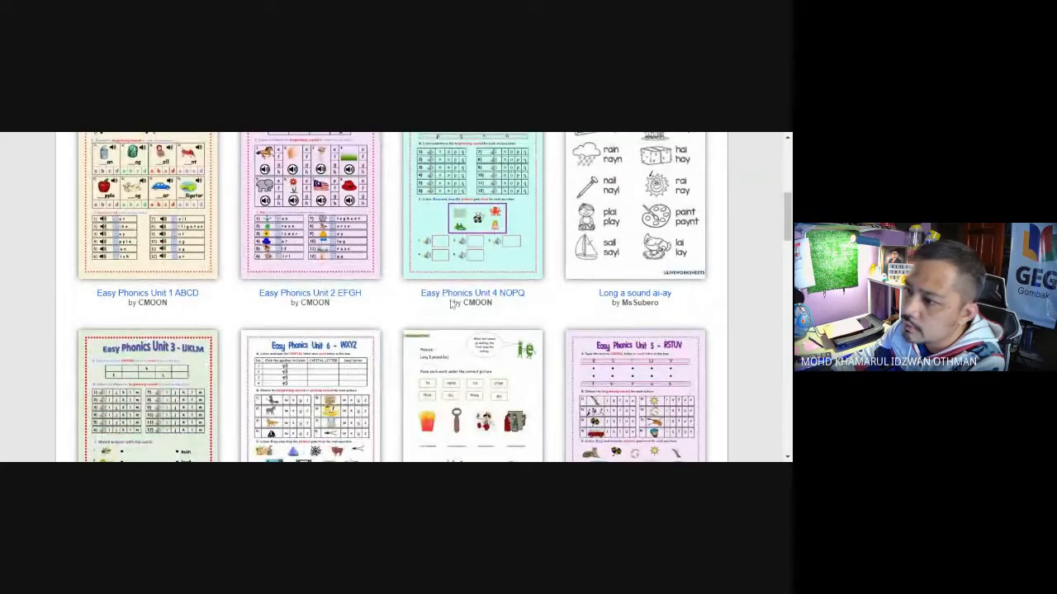
pyautogui.scroll(-2, 510, 308)
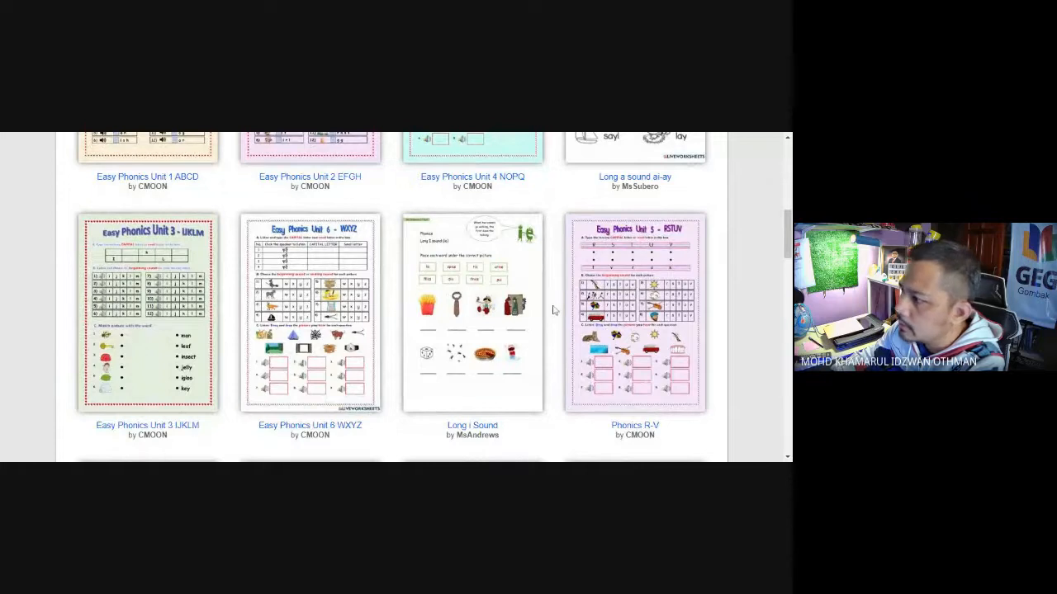
pyautogui.scroll(-2, 554, 311)
pyautogui.scroll(-2, 554, 309)
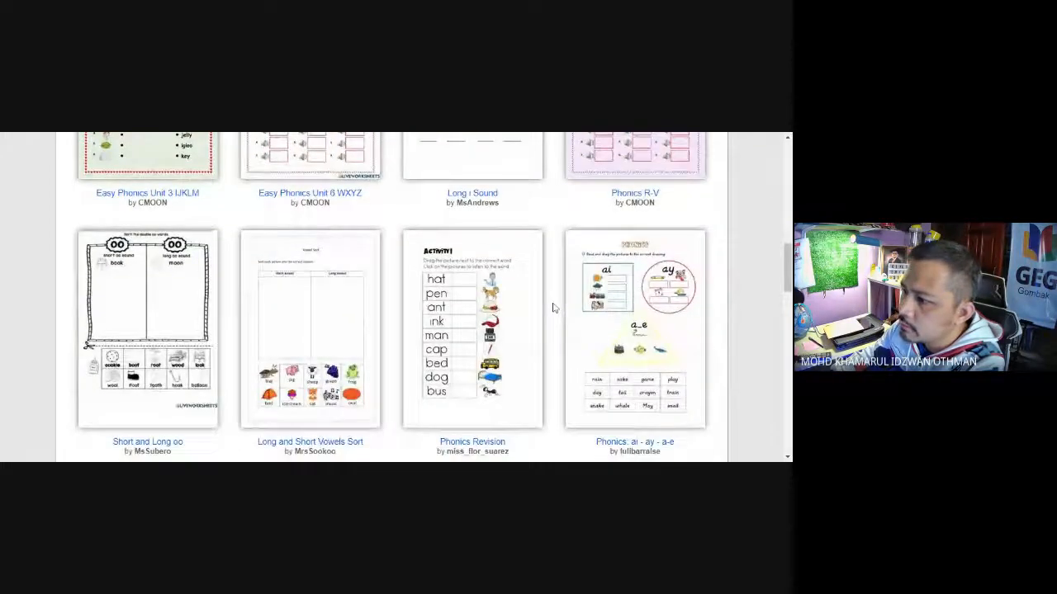
pyautogui.scroll(10, 552, 304)
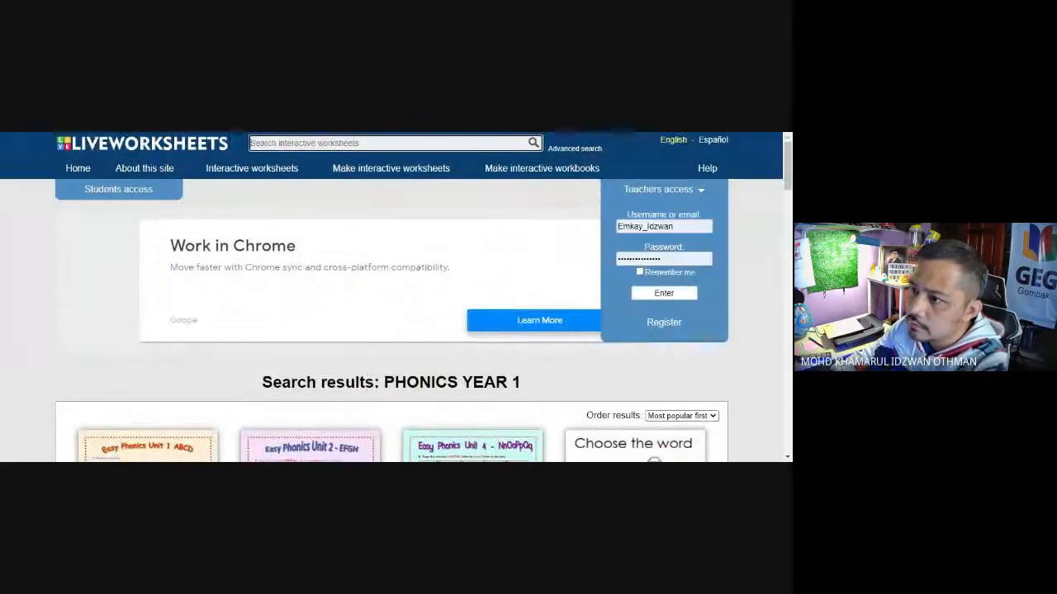
# Step: Narrow the worksheet search to PHONICS YEAR 1 SUPERMIND and review the matching worksheets
pyautogui.write('PHONICS YEAR 1')
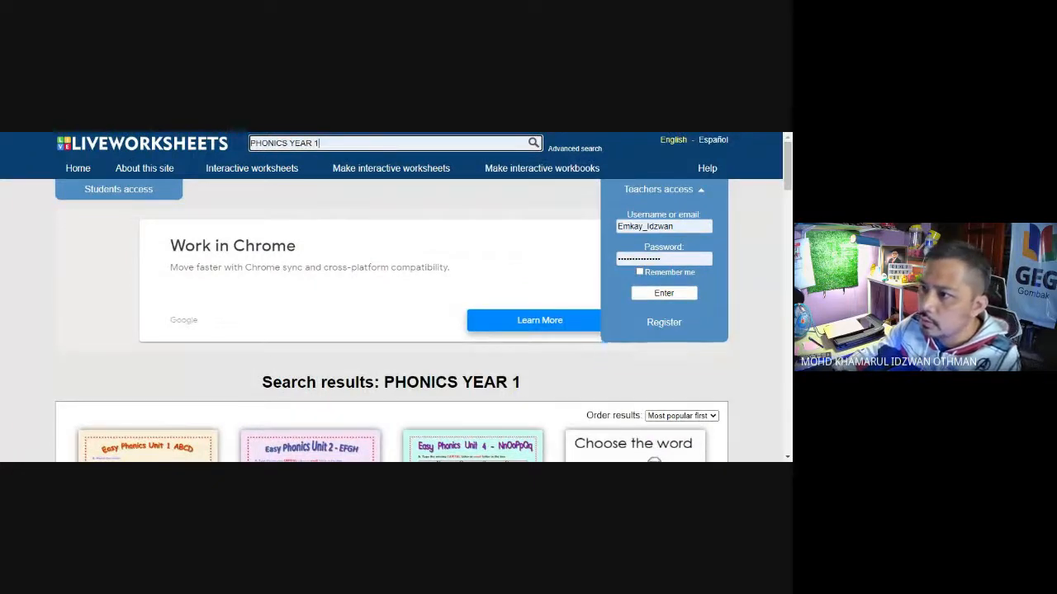
pyautogui.write('SUPERMIND')
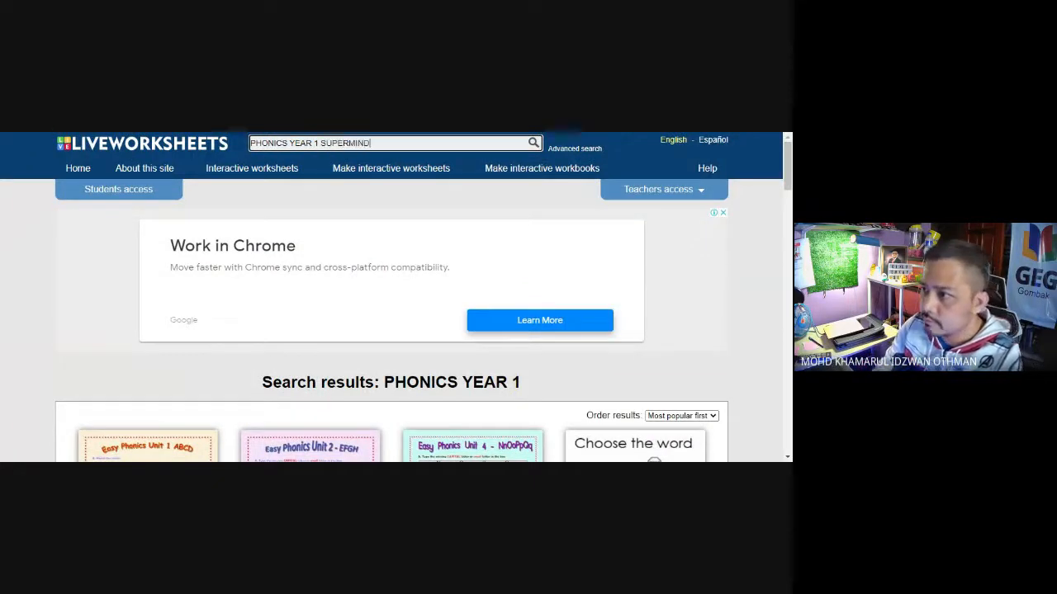
pyautogui.press('Return')
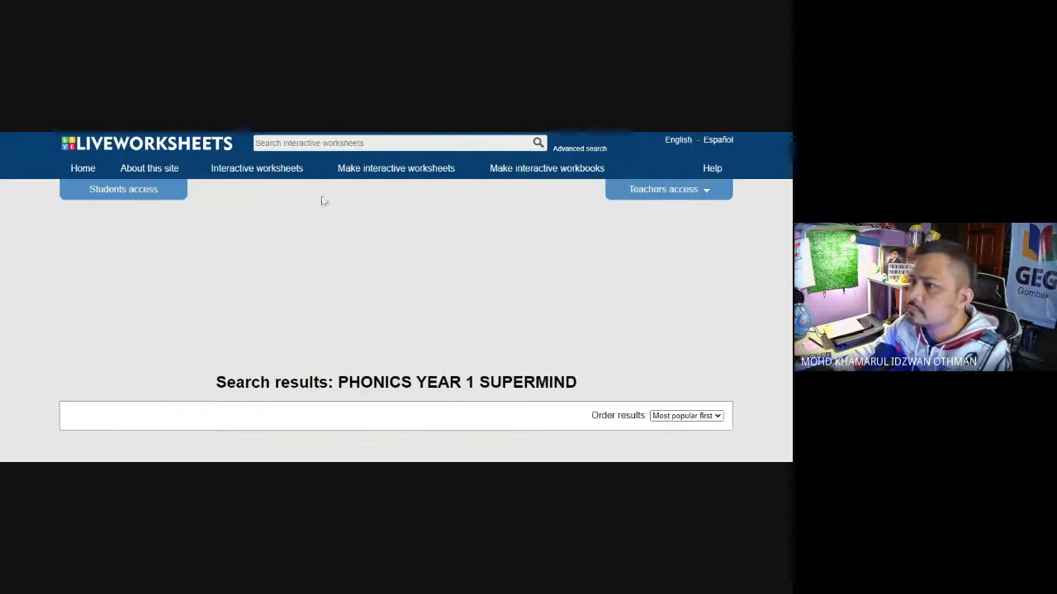
pyautogui.scroll(-2, 323, 293)
pyautogui.scroll(-2, 323, 293)
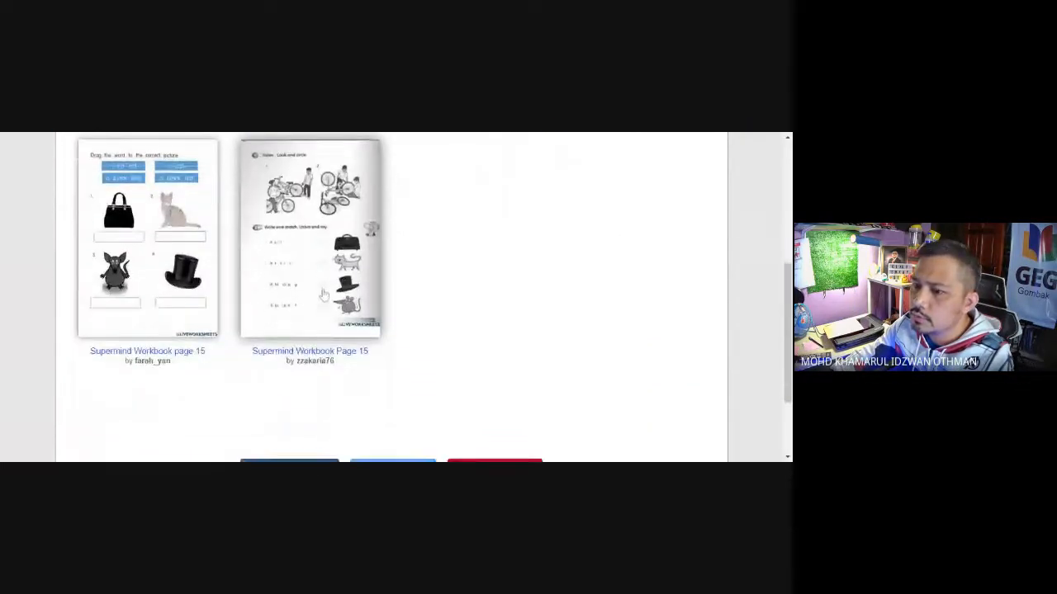
pyautogui.scroll(1, 346, 297)
pyautogui.scroll(-2, 368, 297)
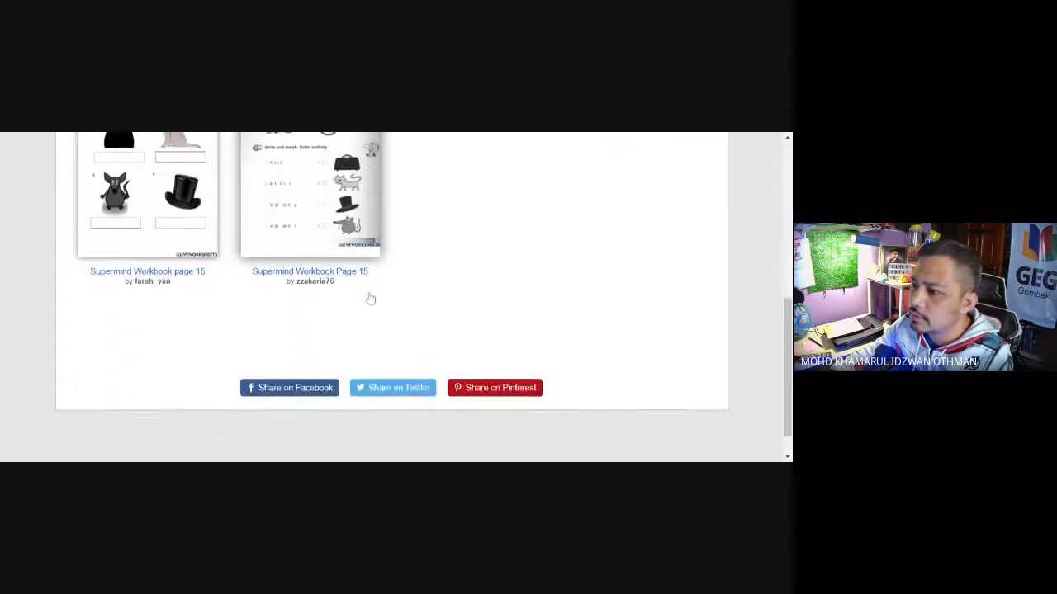
pyautogui.scroll(2, 396, 297)
pyautogui.scroll(-1, 443, 297)
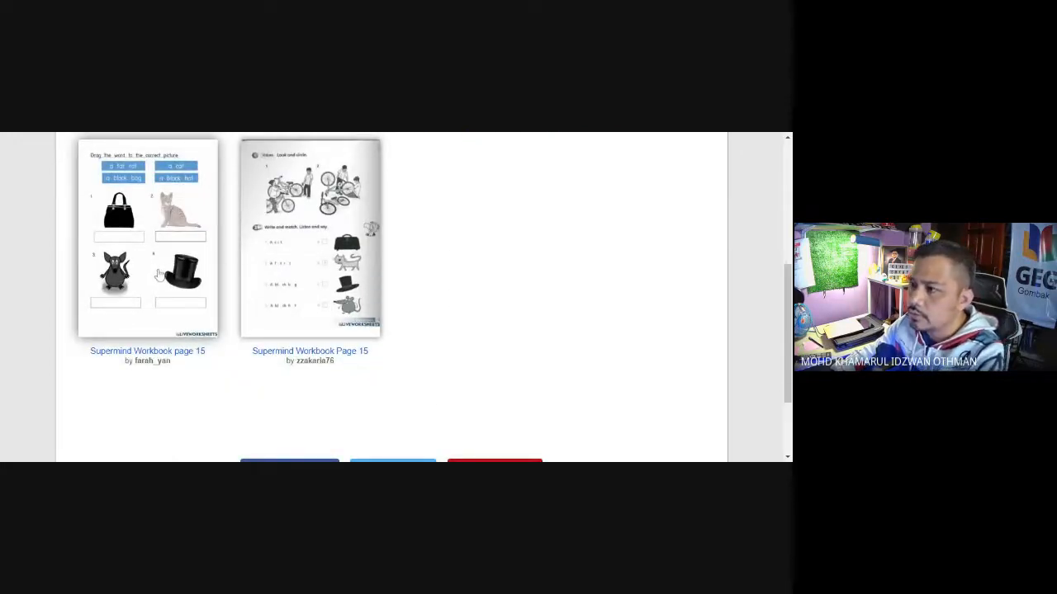
# Step: Open the drag-the-word Supermind Workbook page 15 worksheet, check its exercises and copy the link to it
pyautogui.click(160, 275)
pyautogui.scroll(-4, 555, 306)
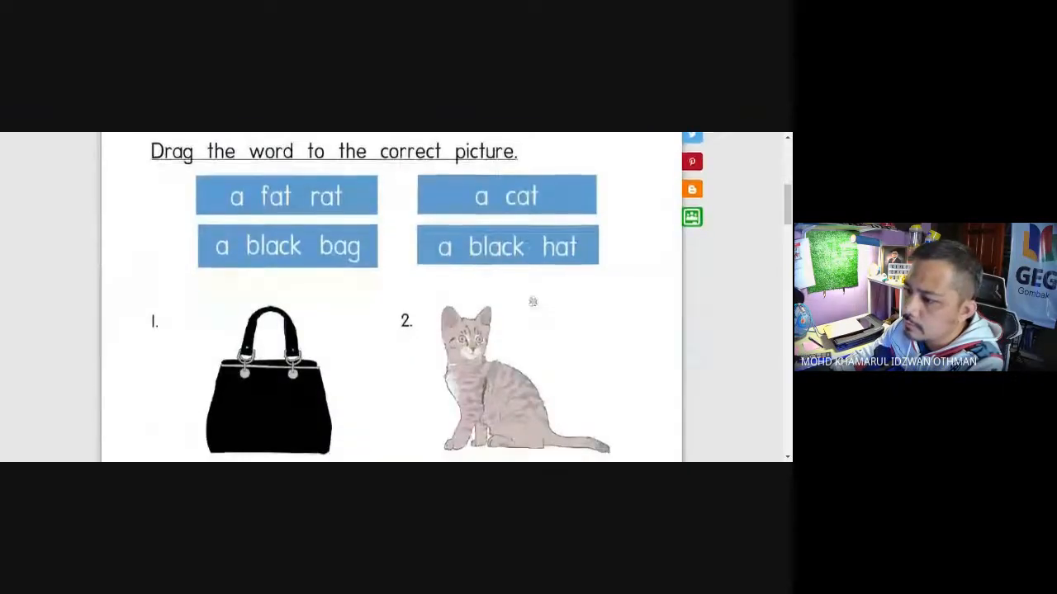
pyautogui.scroll(-8, 532, 302)
pyautogui.scroll(3, 535, 309)
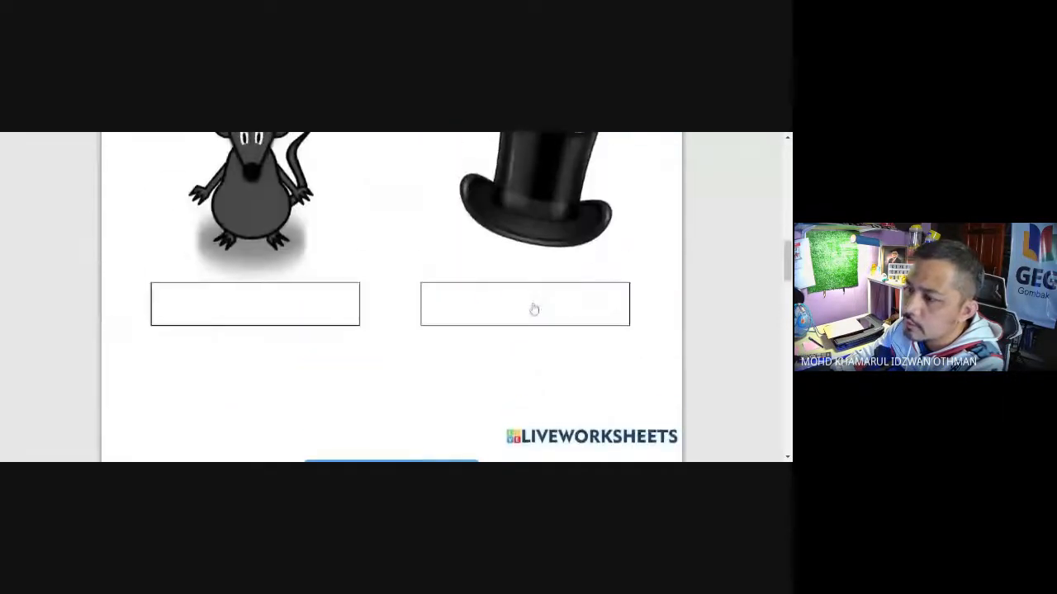
pyautogui.scroll(8, 534, 309)
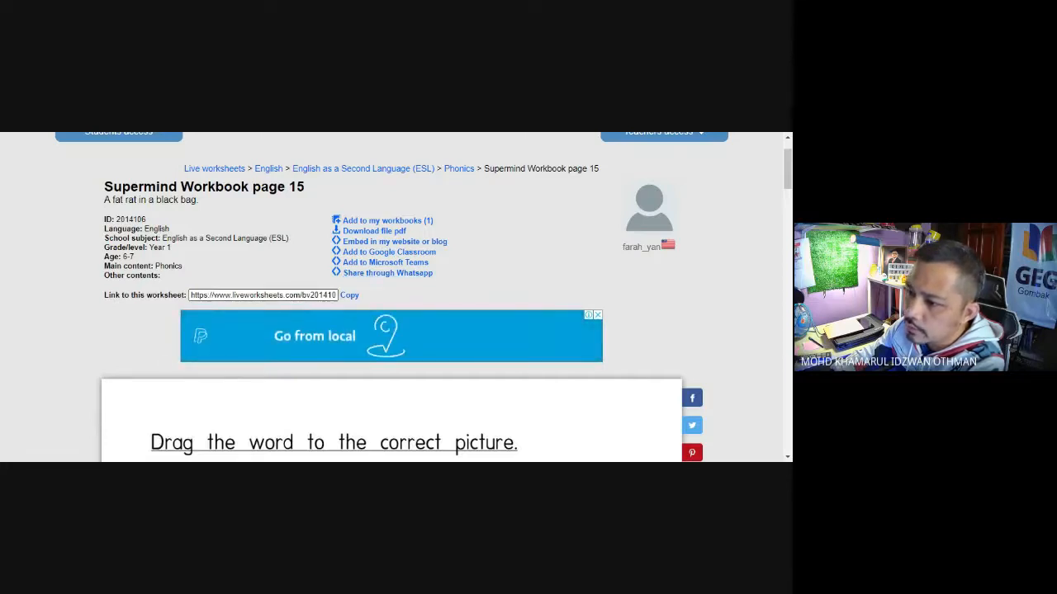
pyautogui.click(349, 295)
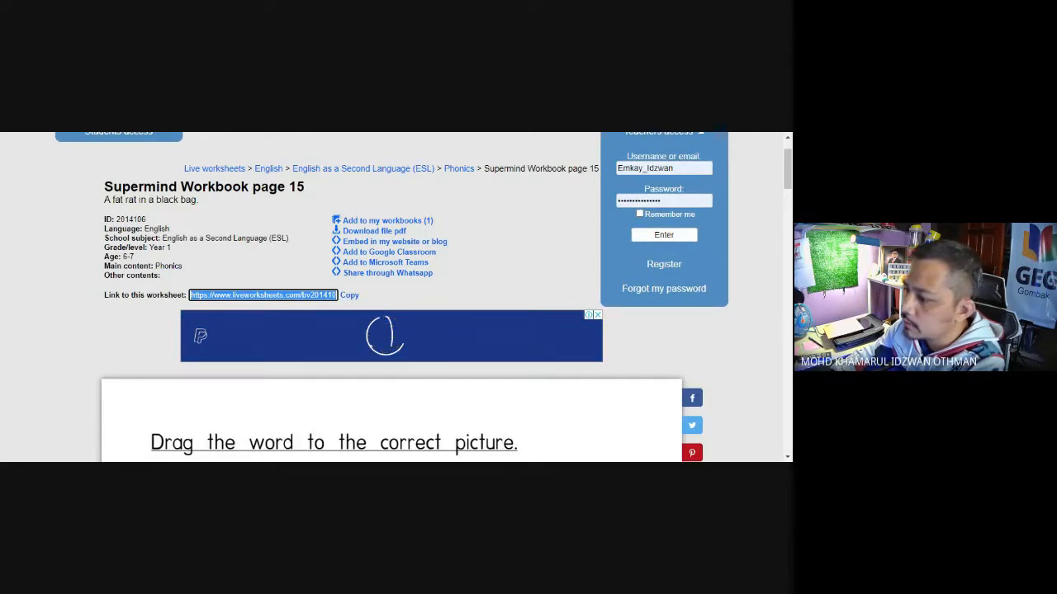
# Step: Switch to the database spreadsheet, paste the copied worksheet link into C2 of the LINK LIVEWORKSHEET sheet and number that row 1
pyautogui.hotkey('alt', 'Tab')
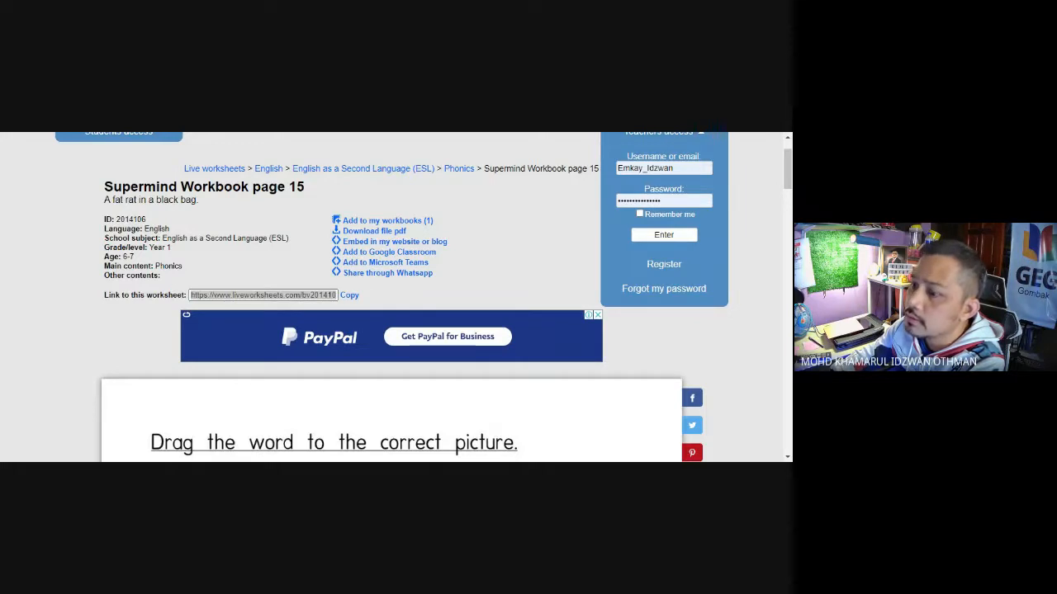
pyautogui.hotkey('ctrl', 'Tab')
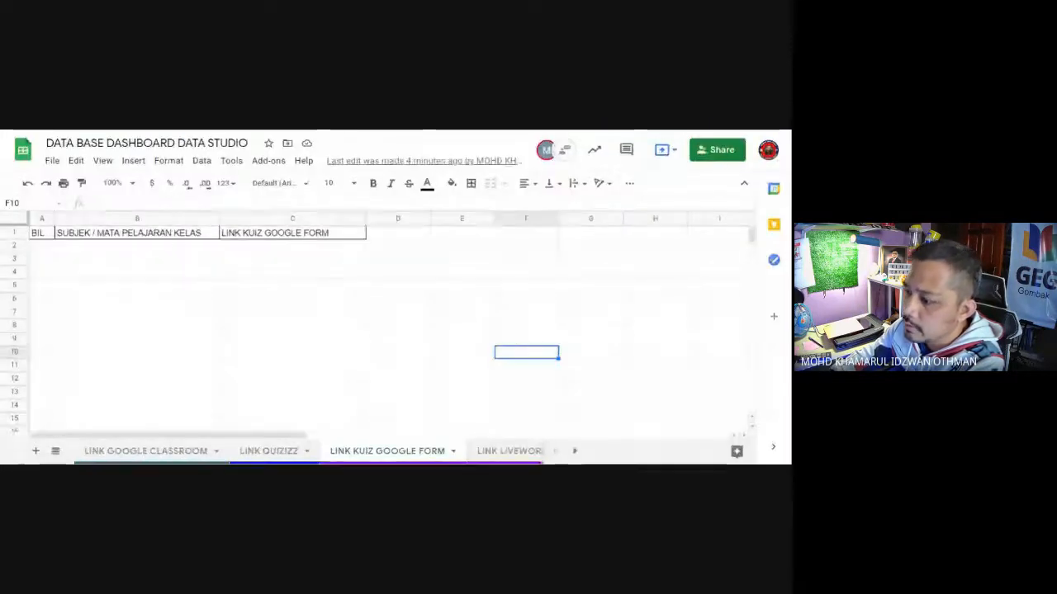
pyautogui.click(575, 449)
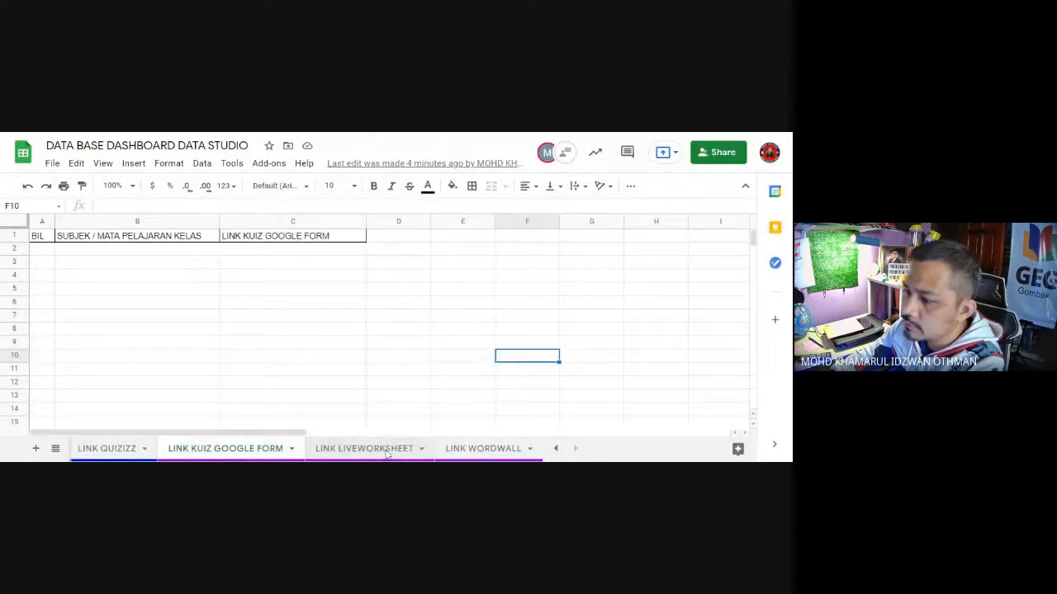
pyautogui.click(385, 448)
pyautogui.click(277, 251)
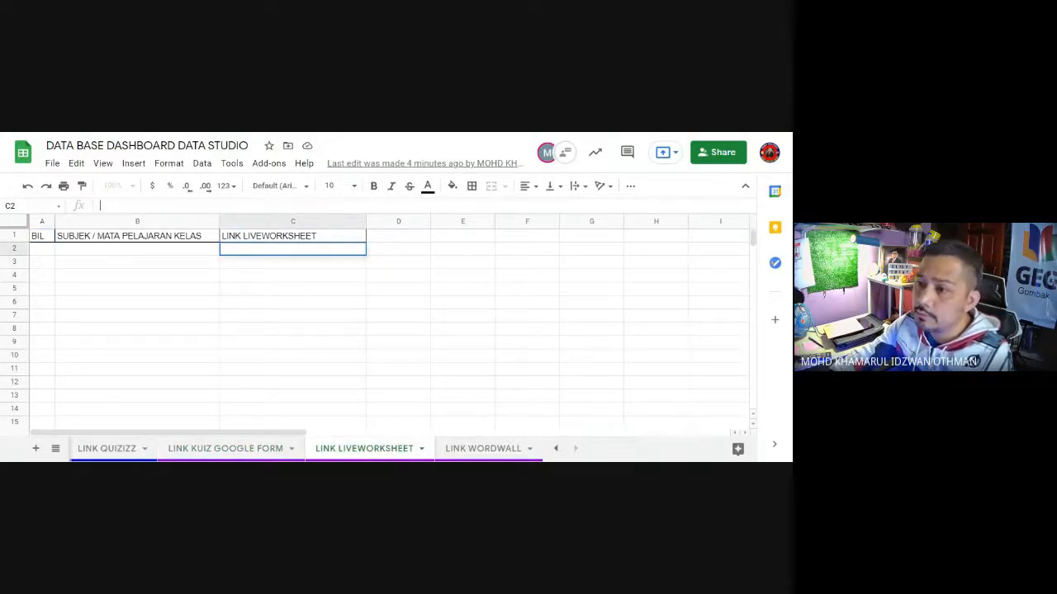
pyautogui.write('https://www.liveworksheets.com/bv2014106jp')
pyautogui.click(196, 305)
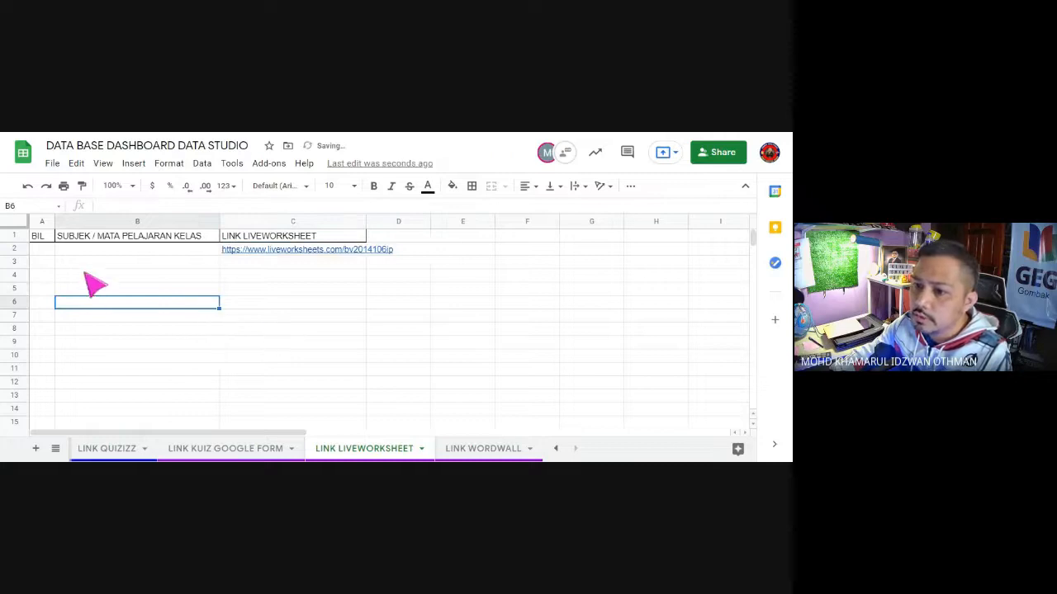
pyautogui.click(43, 251)
pyautogui.write('1')
pyautogui.press('Tab')
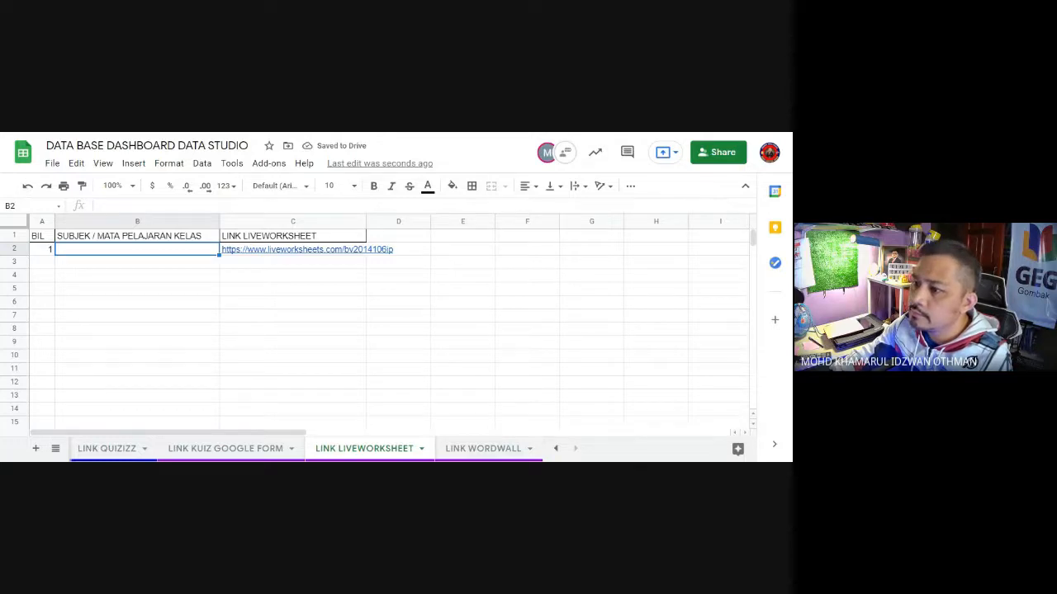
# Step: Copy the title Supermind Workbook page 15 from the Liveworksheets page and paste it into B2 of the LINK LIVEWORKSHEET sheet
pyautogui.hotkey('ctrl', 'Tab')
pyautogui.scroll(1, 401, 408)
pyautogui.scroll(-3, 402, 412)
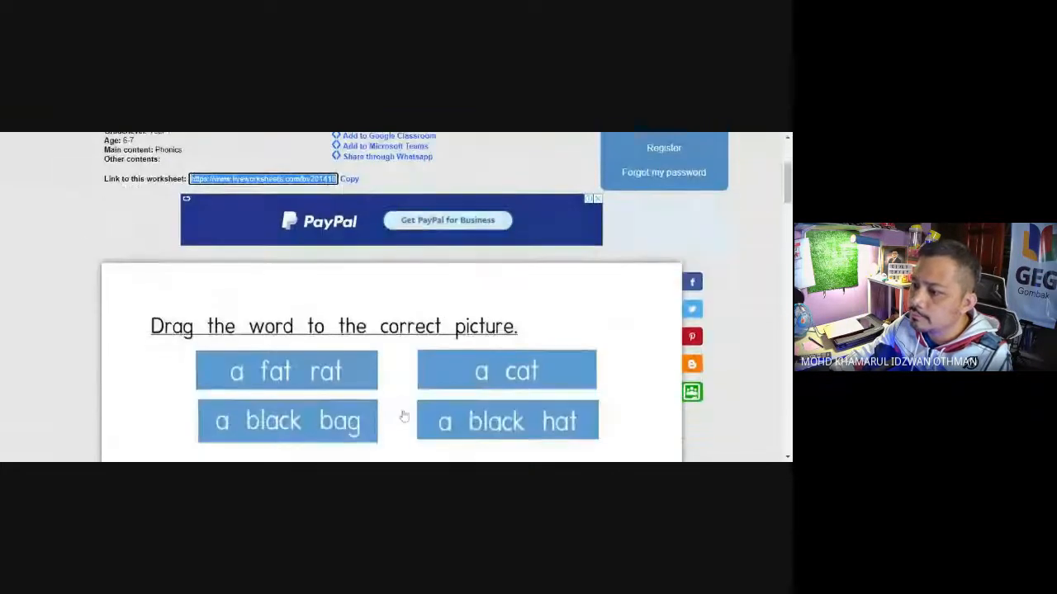
pyautogui.scroll(-5, 404, 416)
pyautogui.scroll(7, 405, 413)
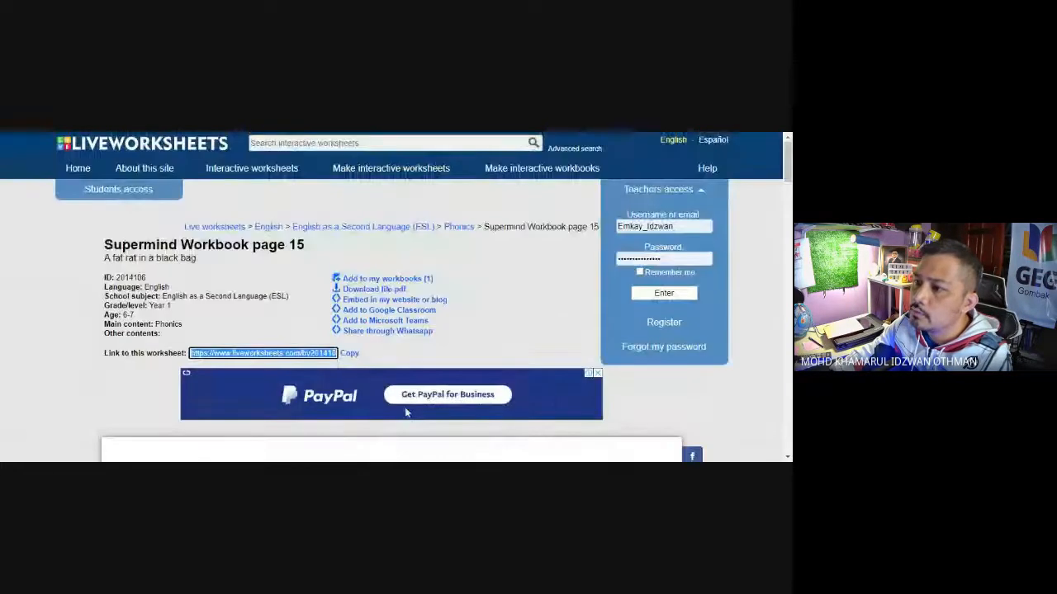
pyautogui.moveTo(485, 226); pyautogui.dragTo(598, 226)
pyautogui.hotkey('ctrl', 'c')
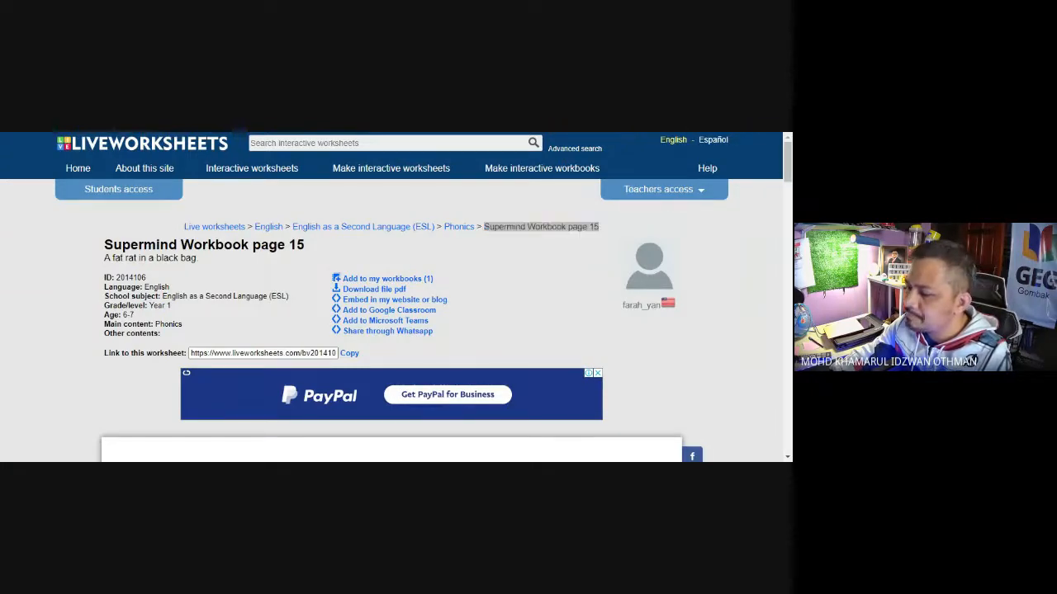
pyautogui.hotkey('alt', 'Tab')
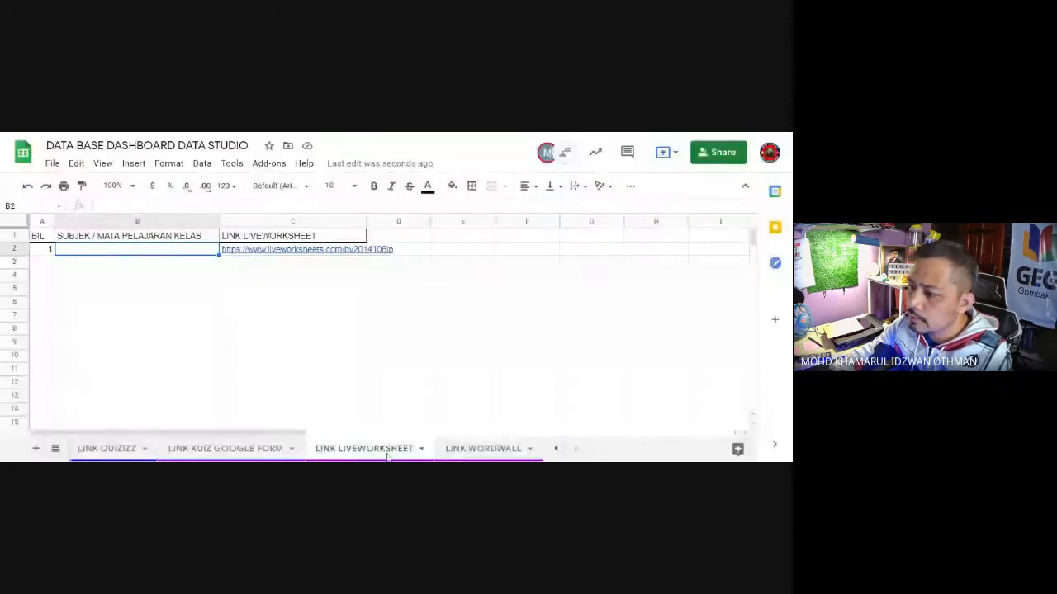
pyautogui.hotkey('ctrl', 'v')
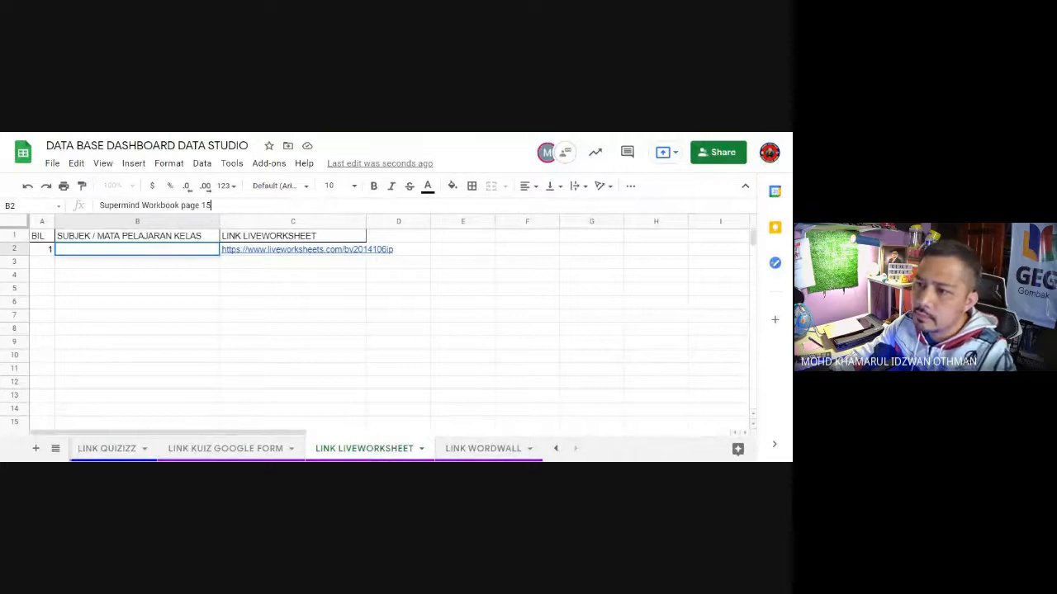
pyautogui.click(133, 308)
# Step: Extend the subject in B2 to read Supermind Workbook page 15 (Phonics)
pyautogui.click(176, 251)
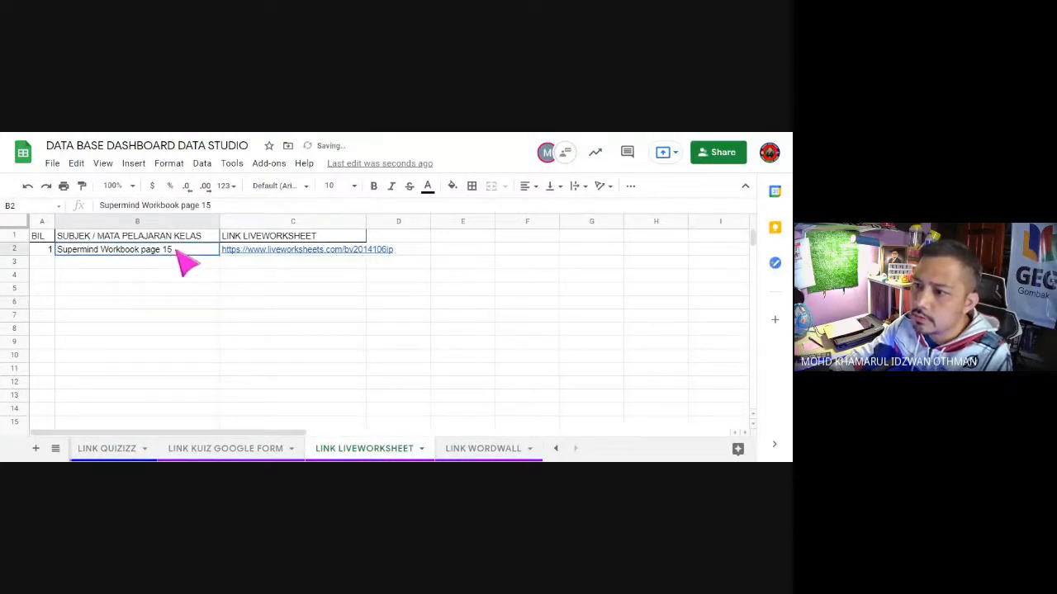
pyautogui.click(222, 206)
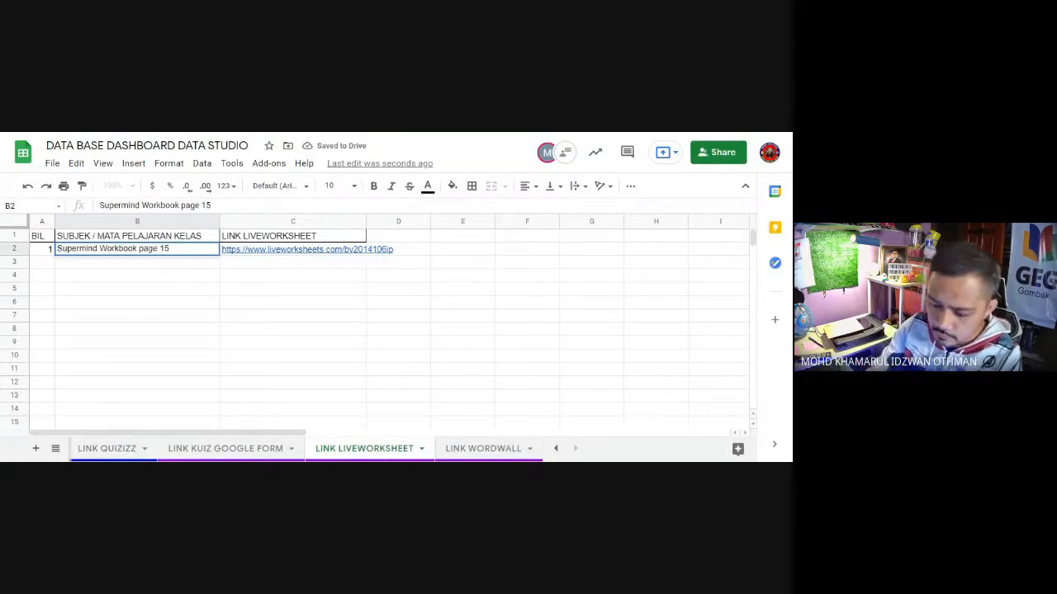
pyautogui.press('BackSpace')
pyautogui.press('BackSpace')
pyautogui.press('BackSpace')
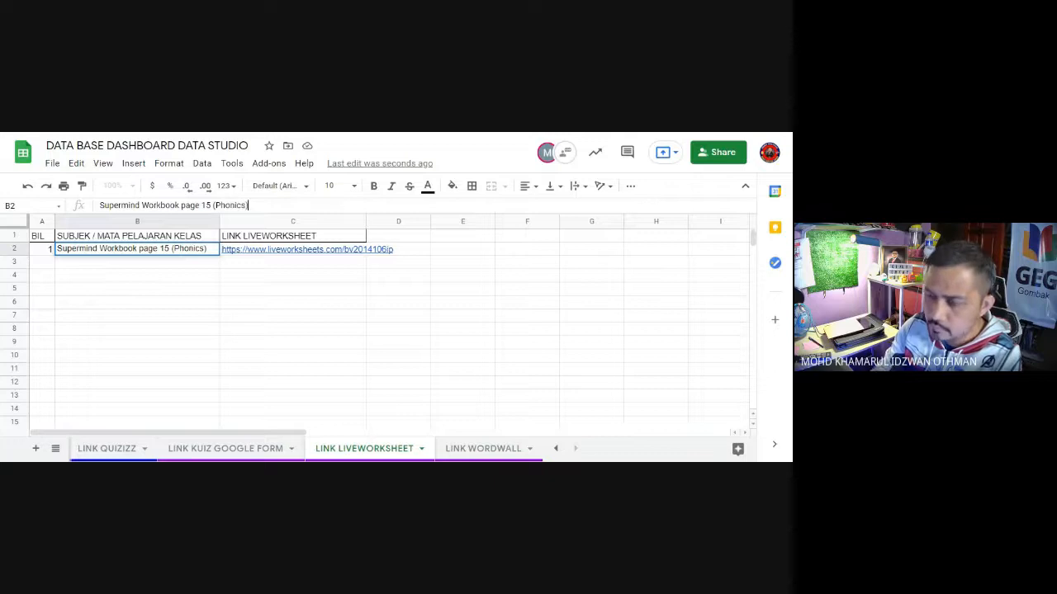
pyautogui.click(178, 290)
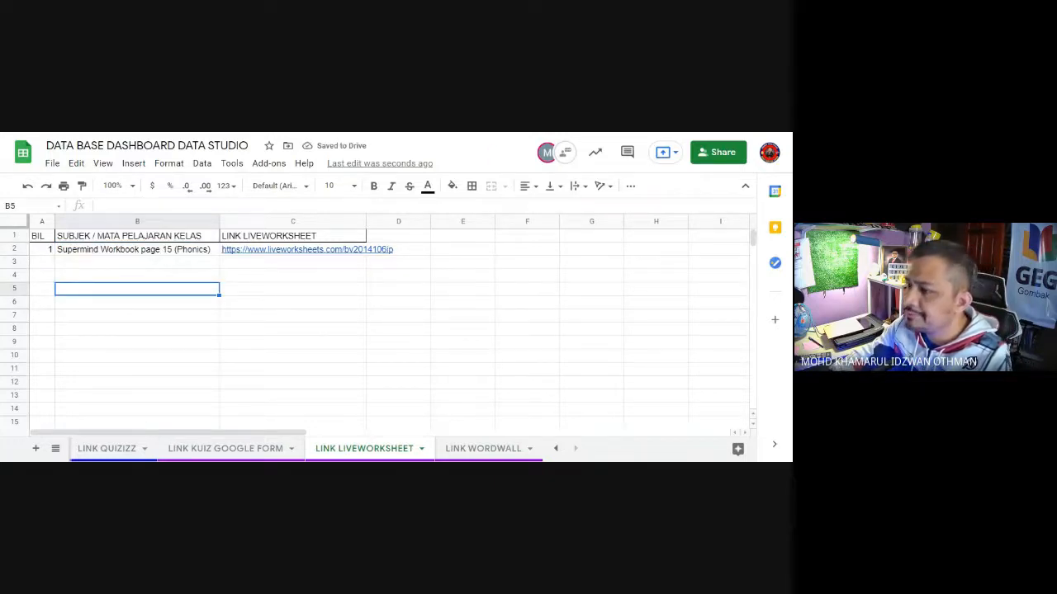
# Step: Return to Liveworksheets, search the interactive worksheets for grammar year 3 get smart and look through the results
pyautogui.hotkey('ctrl', 'Tab')
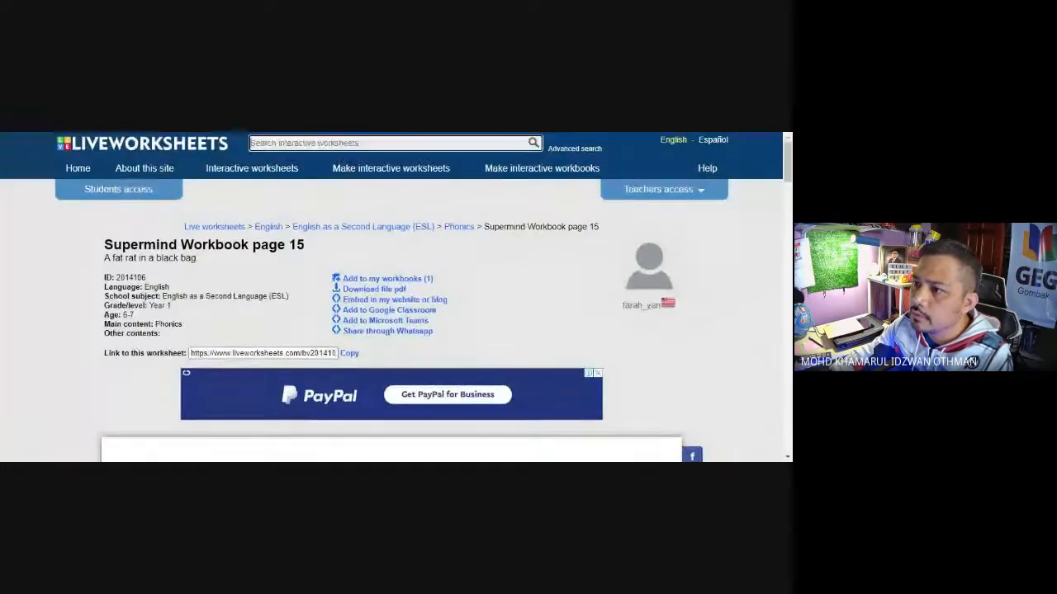
pyautogui.click(259, 144)
pyautogui.write('gram')
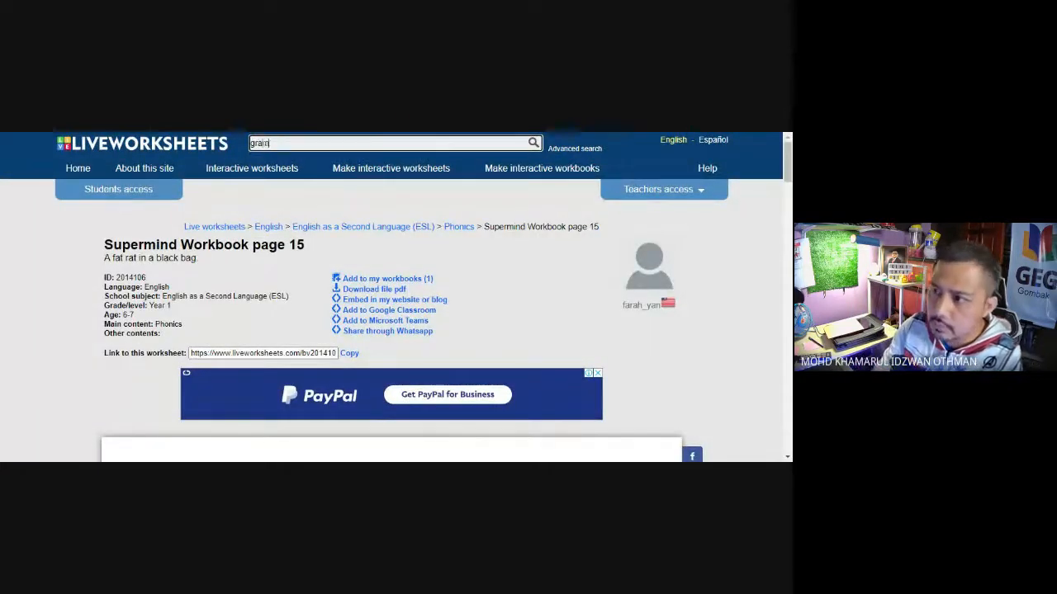
pyautogui.write('mar year 3')
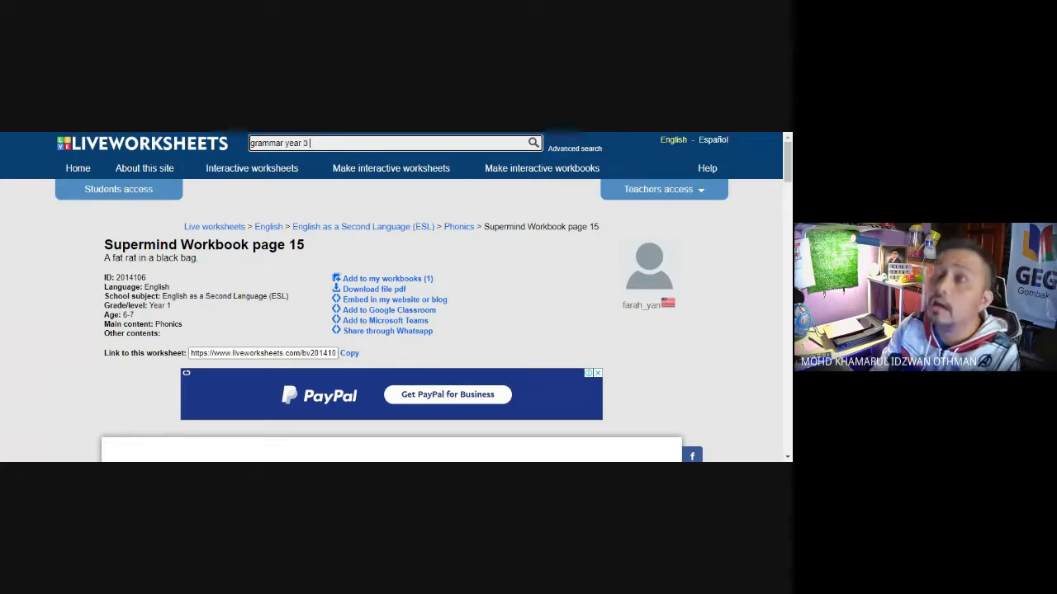
pyautogui.write(' get smart')
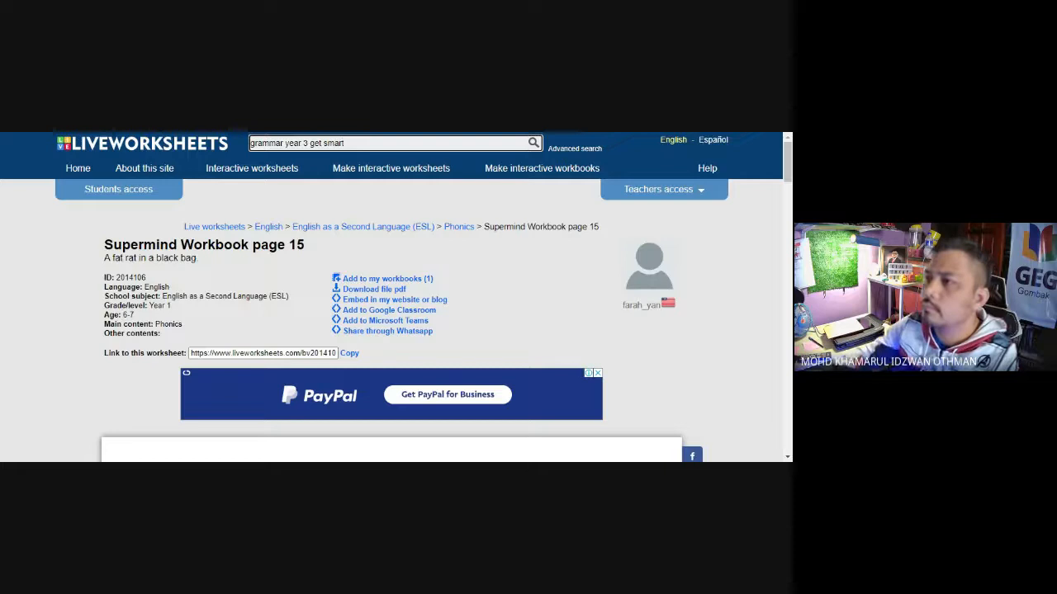
pyautogui.press('Return')
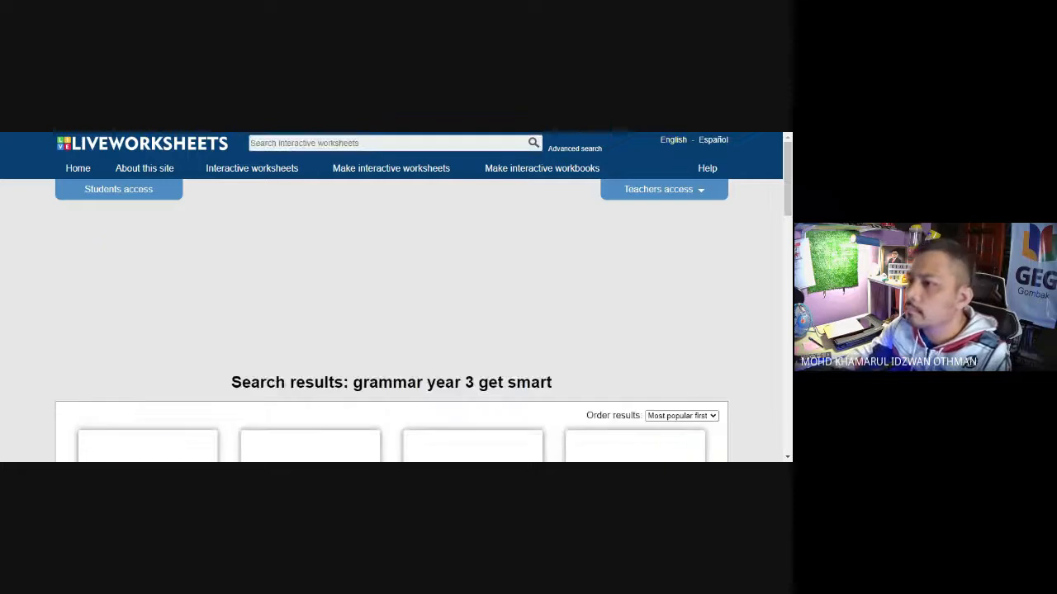
pyautogui.scroll(-3, 326, 248)
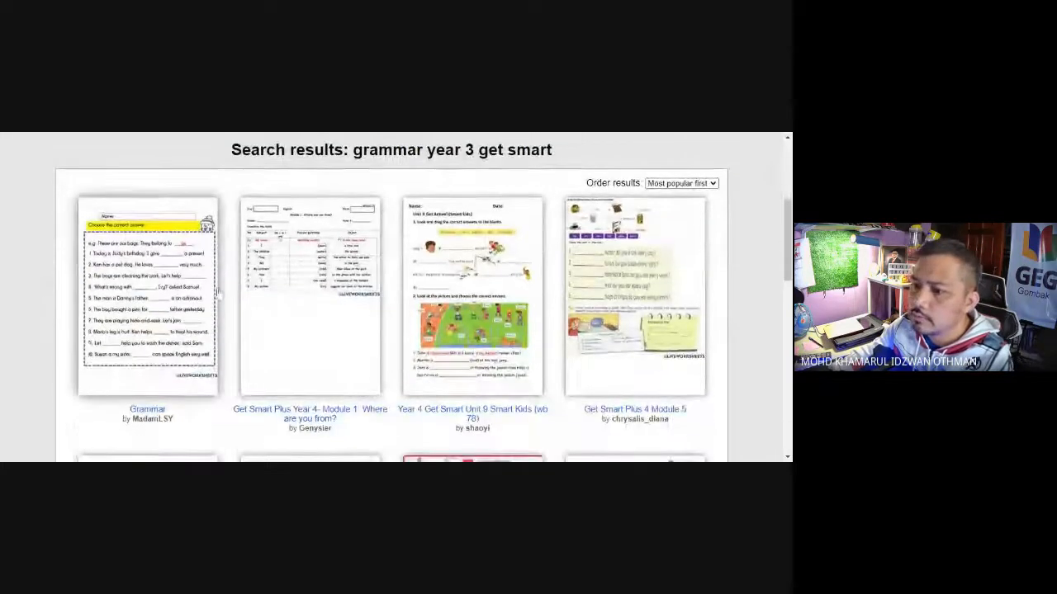
# Step: Open the first Grammar worksheet in the results, check its choose-the-correct-answer exercises and copy the link to it
pyautogui.click(132, 305)
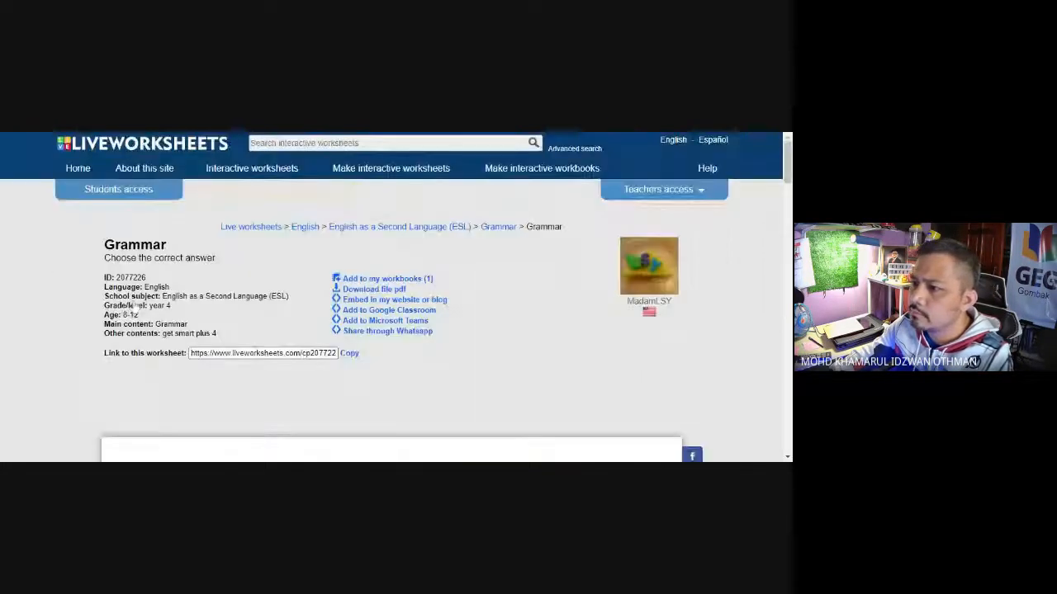
pyautogui.scroll(-2, 550, 352)
pyautogui.scroll(-7, 550, 351)
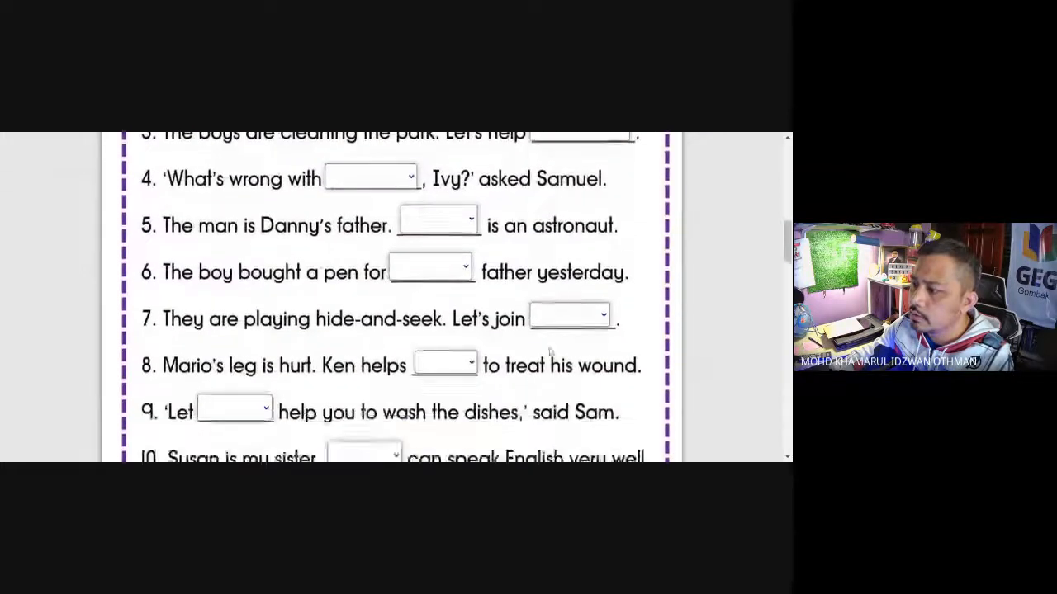
pyautogui.scroll(-1, 550, 352)
pyautogui.scroll(15, 550, 352)
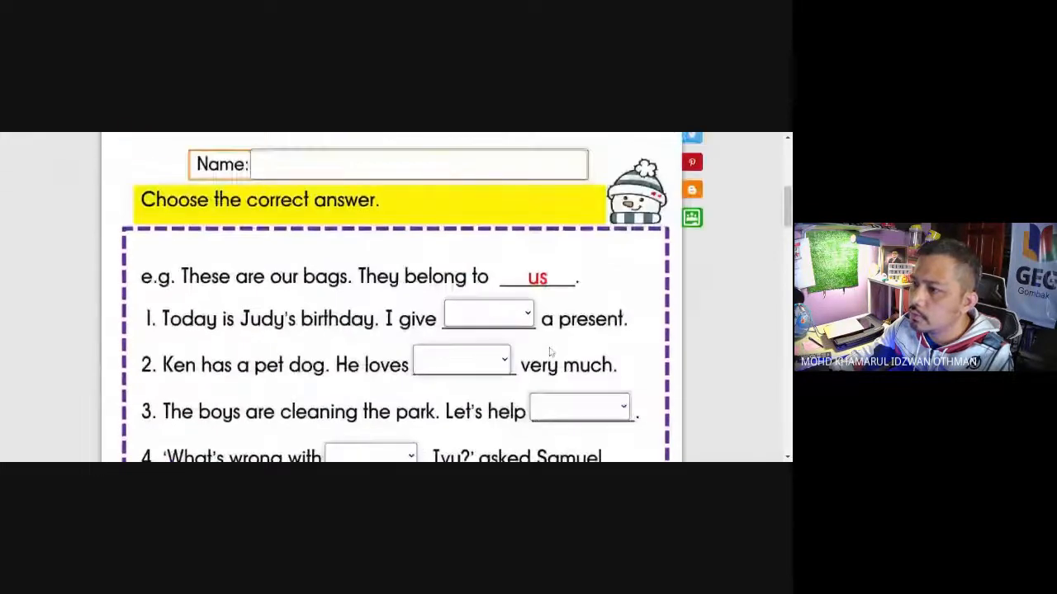
pyautogui.click(349, 237)
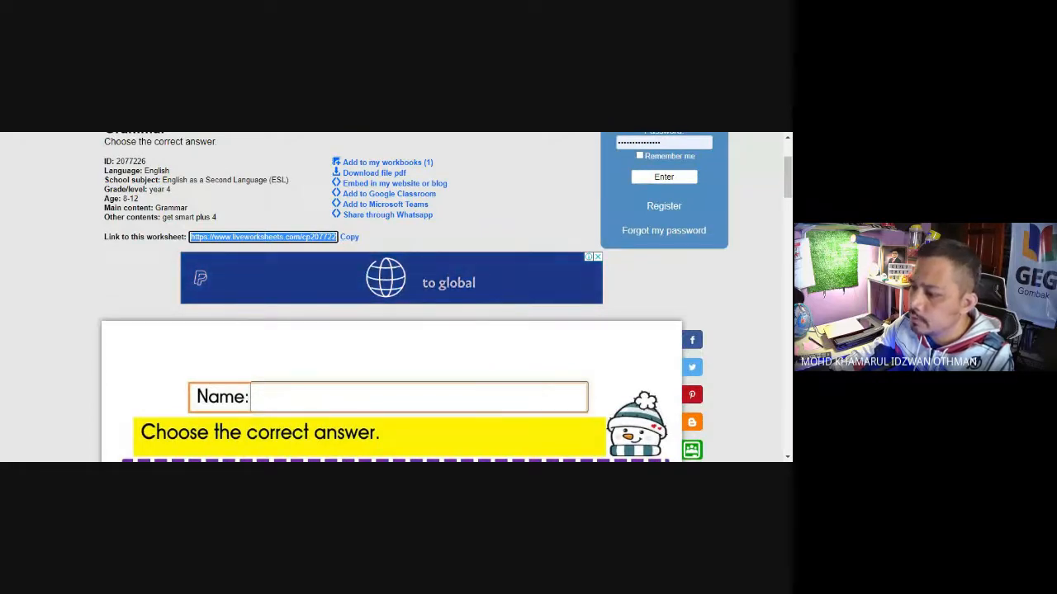
# Step: Switch back to the database spreadsheet and paste the Grammar worksheet's link into C3
pyautogui.hotkey('ctrl', 'Tab')
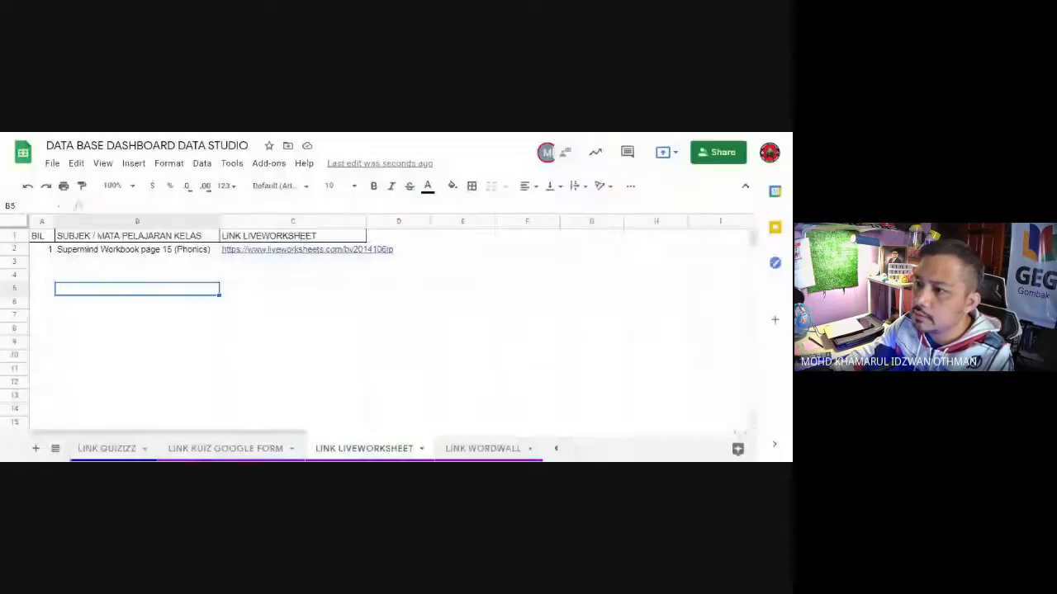
pyautogui.click(301, 262)
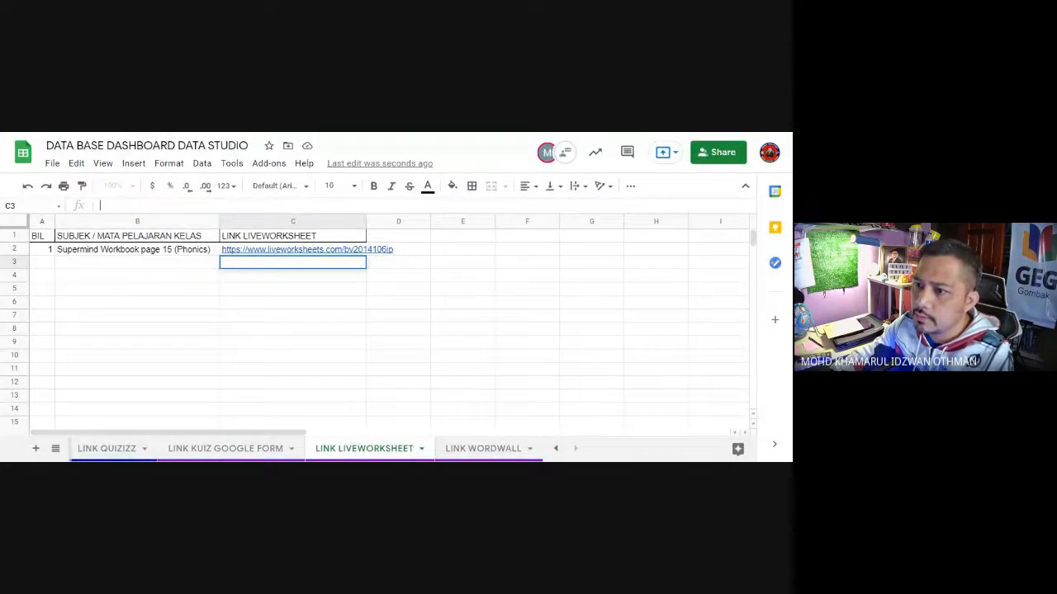
pyautogui.hotkey('ctrl', 'v')
pyautogui.click(163, 316)
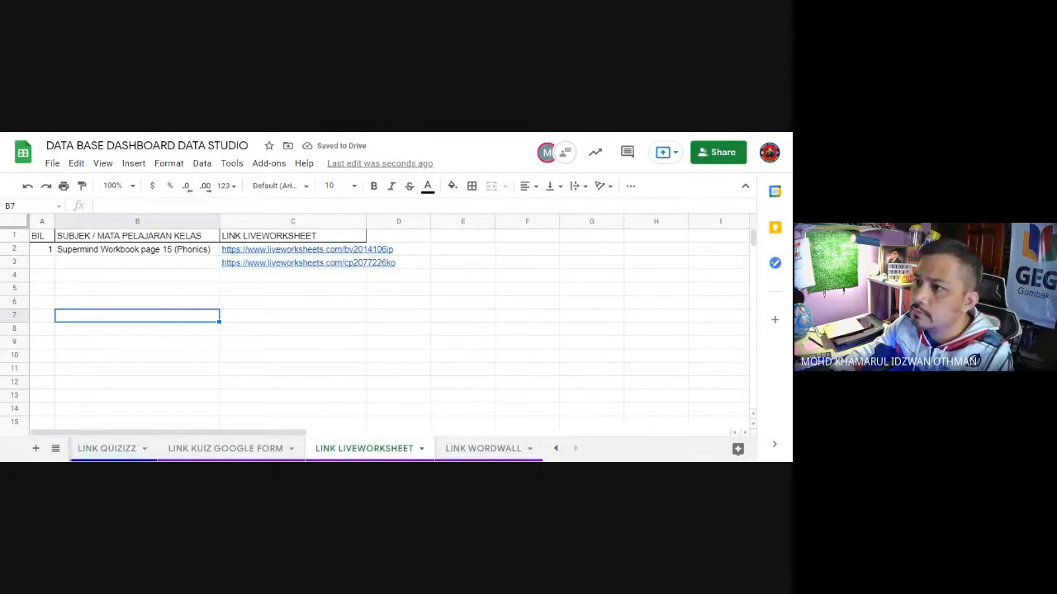
# Step: Copy the word Grammar from the worksheet's page and enter Grammar Year 3 as the subject in B3 of the spreadsheet
pyautogui.hotkey('ctrl', 'Tab')
pyautogui.scroll(2, 443, 245)
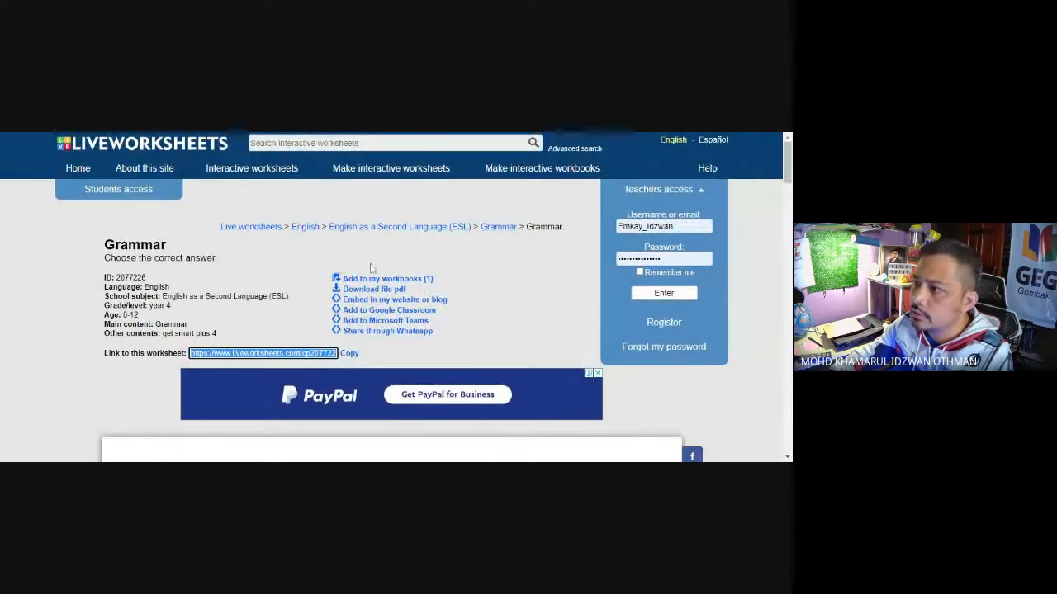
pyautogui.click(486, 230)
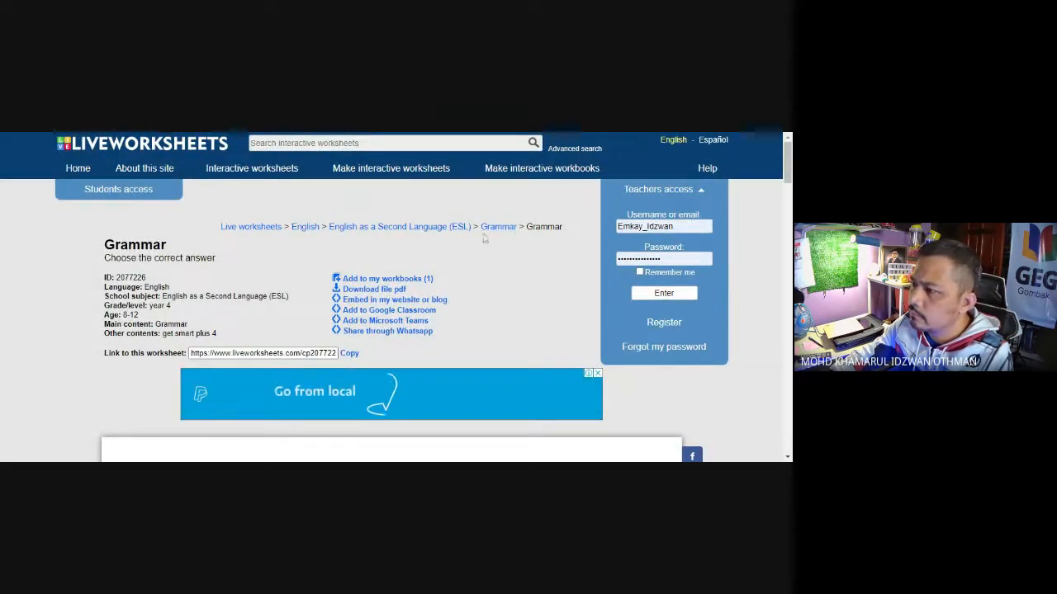
pyautogui.moveTo(480, 227); pyautogui.dragTo(517, 227)
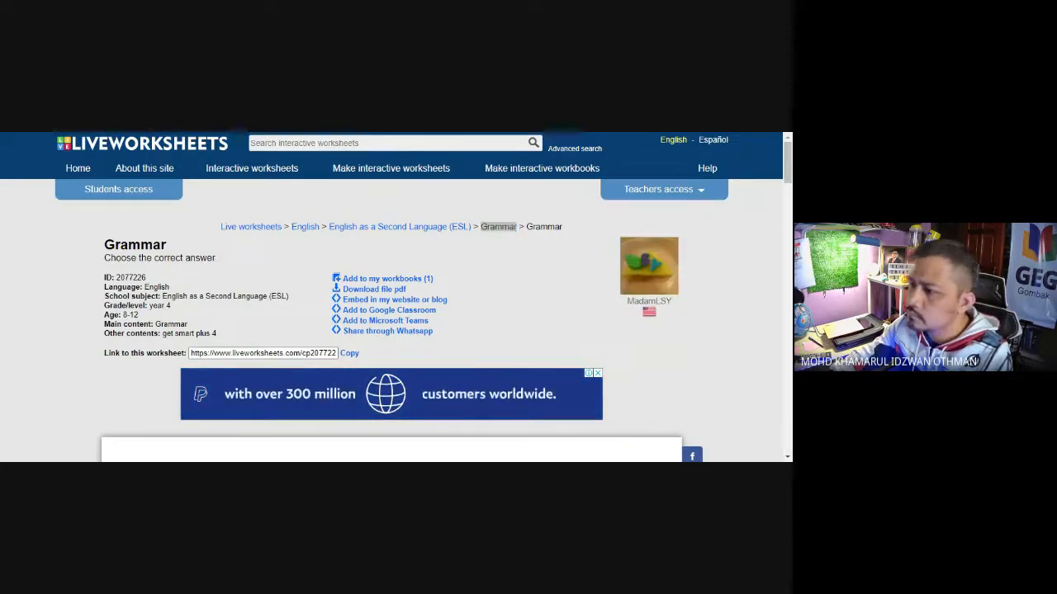
pyautogui.hotkey('ctrl', 'shift', 'Tab')
pyautogui.click(120, 265)
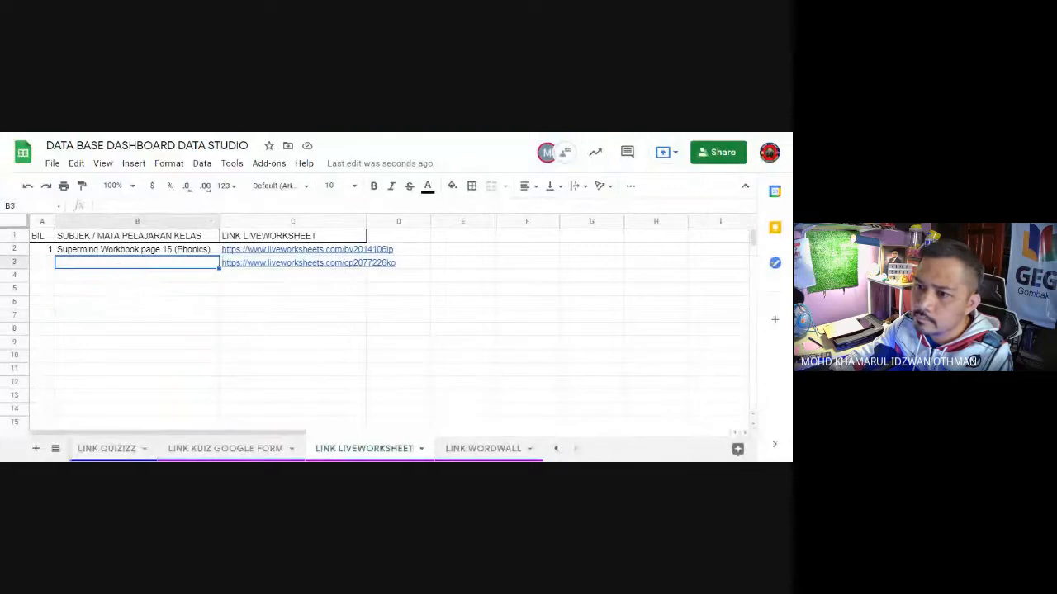
pyautogui.write('Grammar')
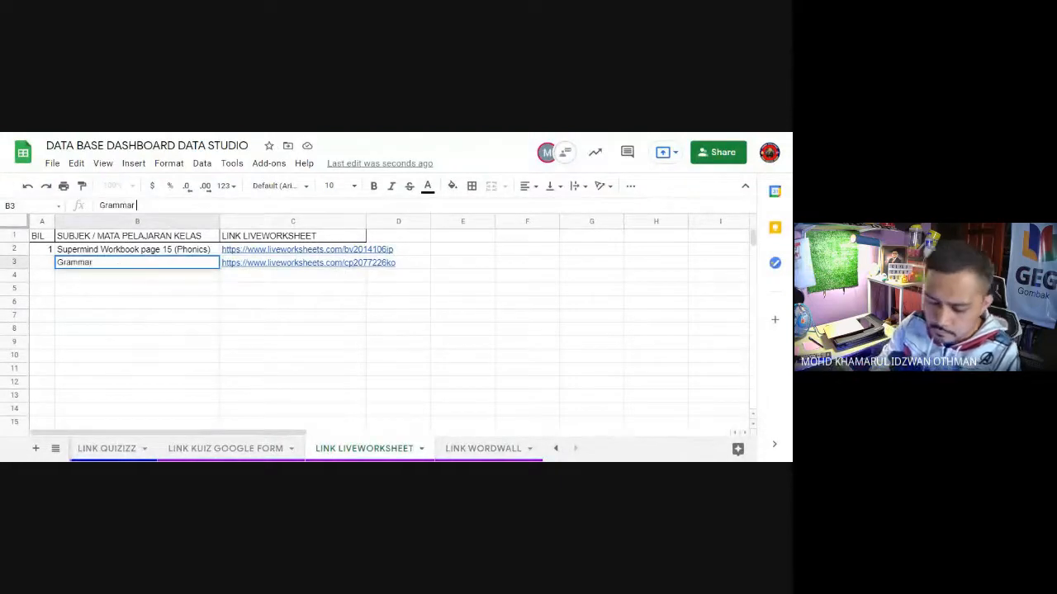
pyautogui.write(' Year 3')
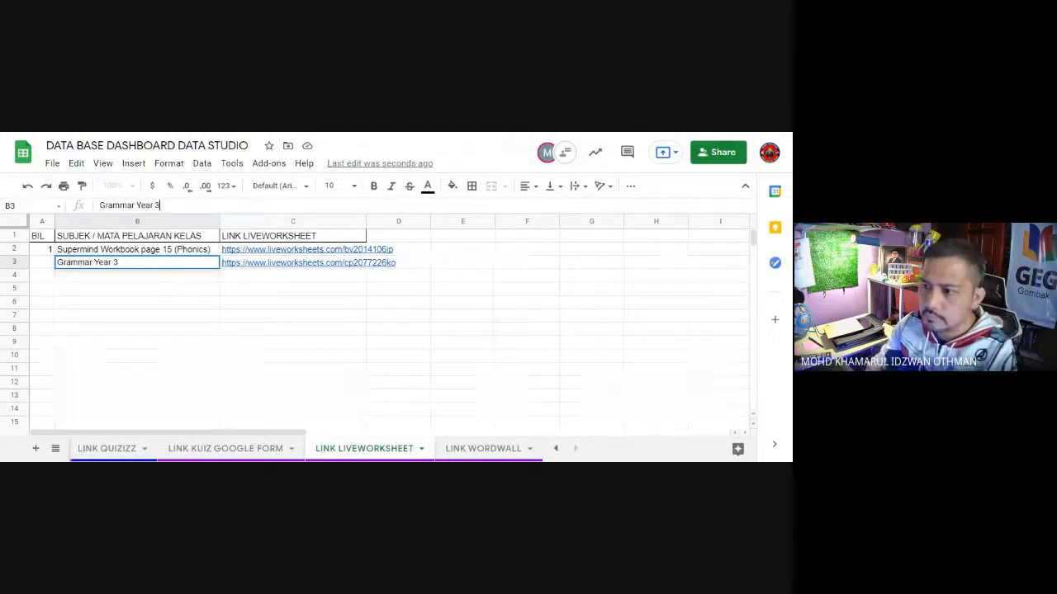
pyautogui.click(37, 265)
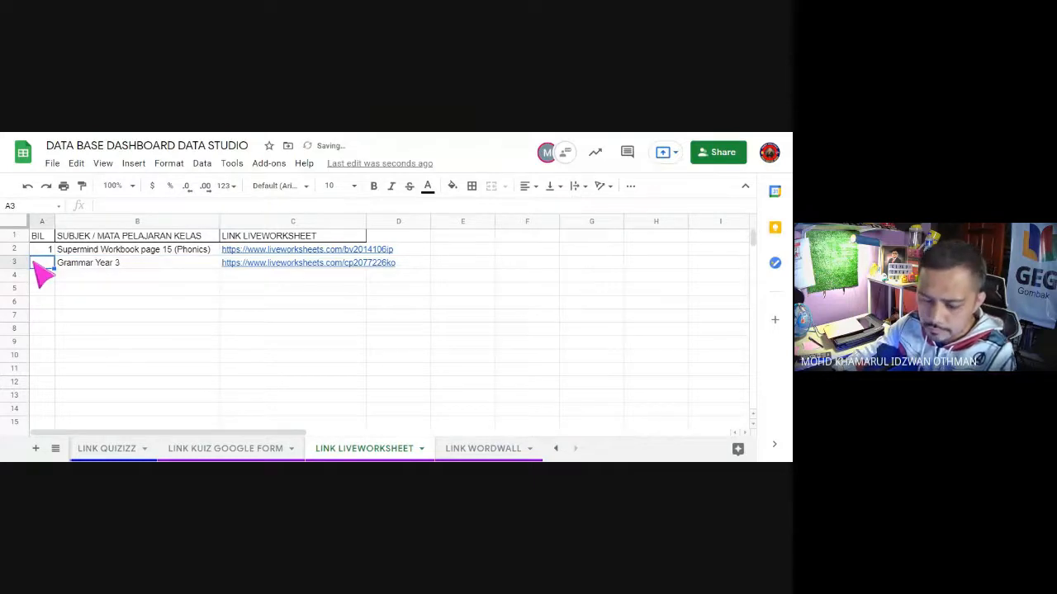
# Step: Enter 2 as the BIL number of the Grammar Year 3 row in A3
pyautogui.write('2')
pyautogui.click(79, 339)
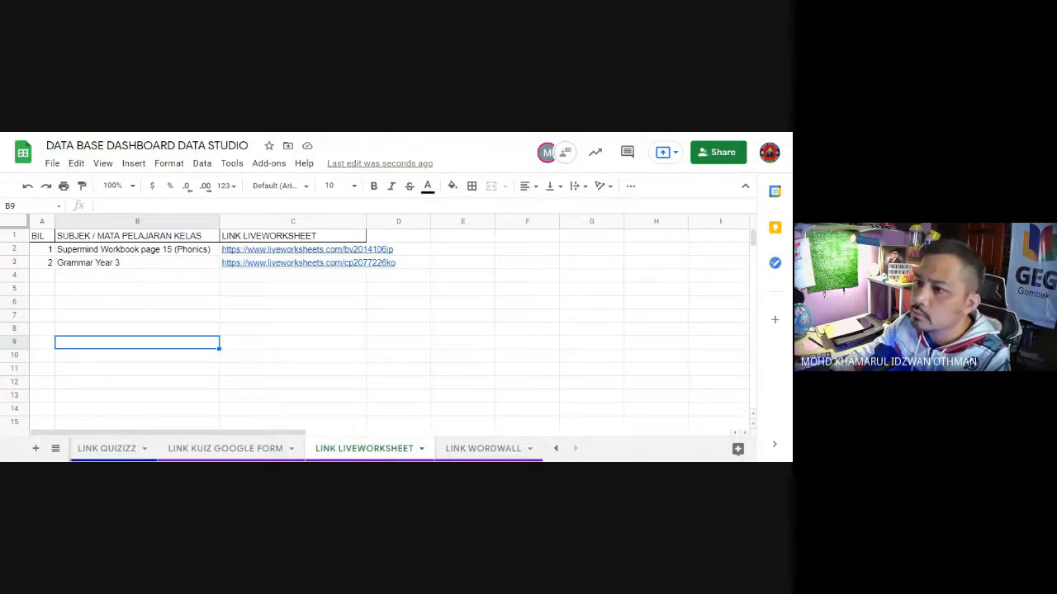
# Step: Switch to Liveworksheets and search the interactive worksheets for supermind year 2
pyautogui.hotkey('ctrl', 'Tab')
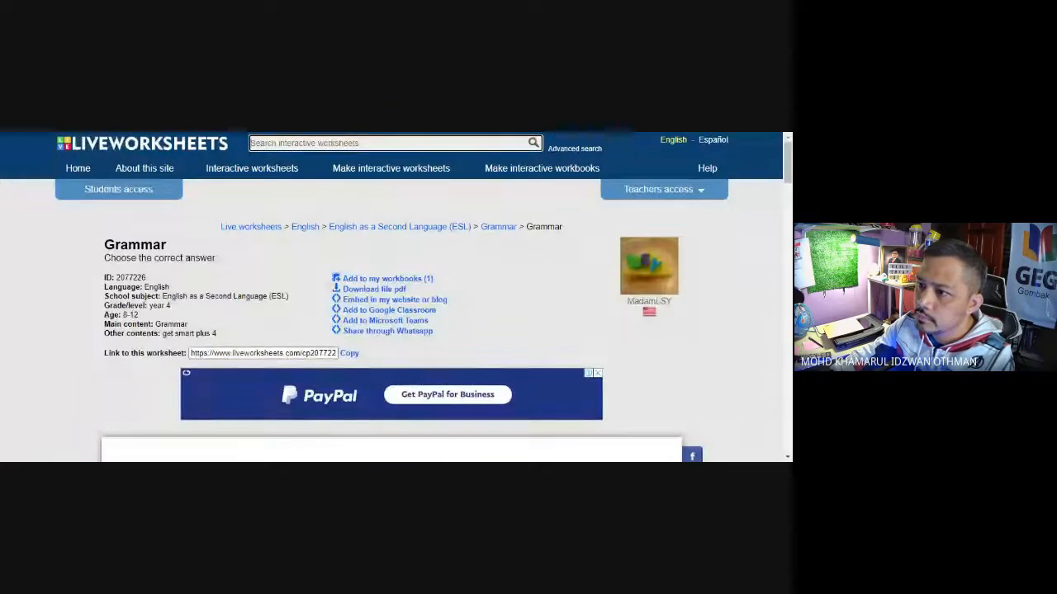
pyautogui.write('sup')
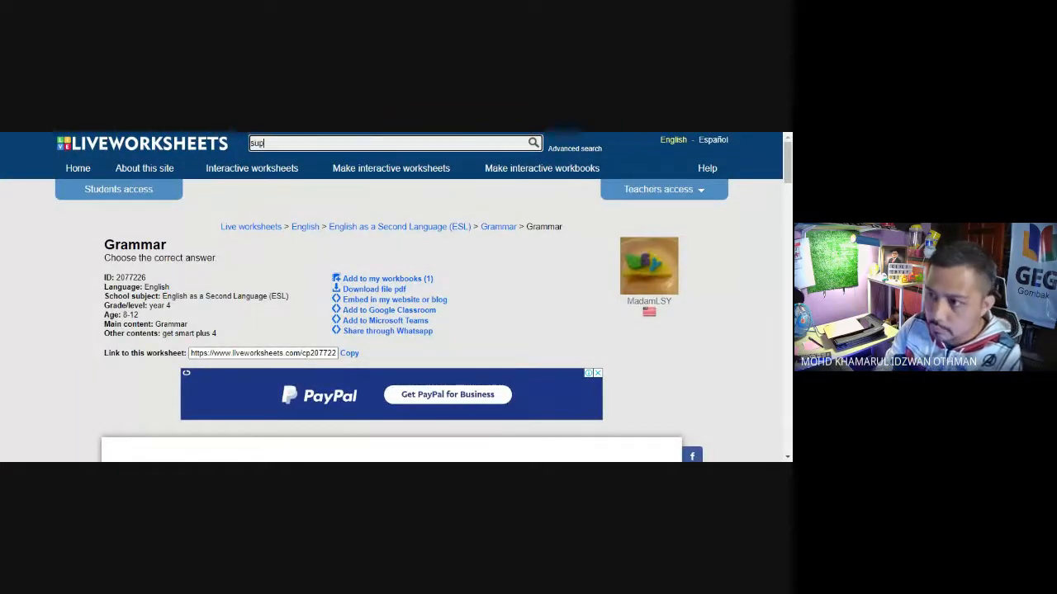
pyautogui.write('ermind year 2')
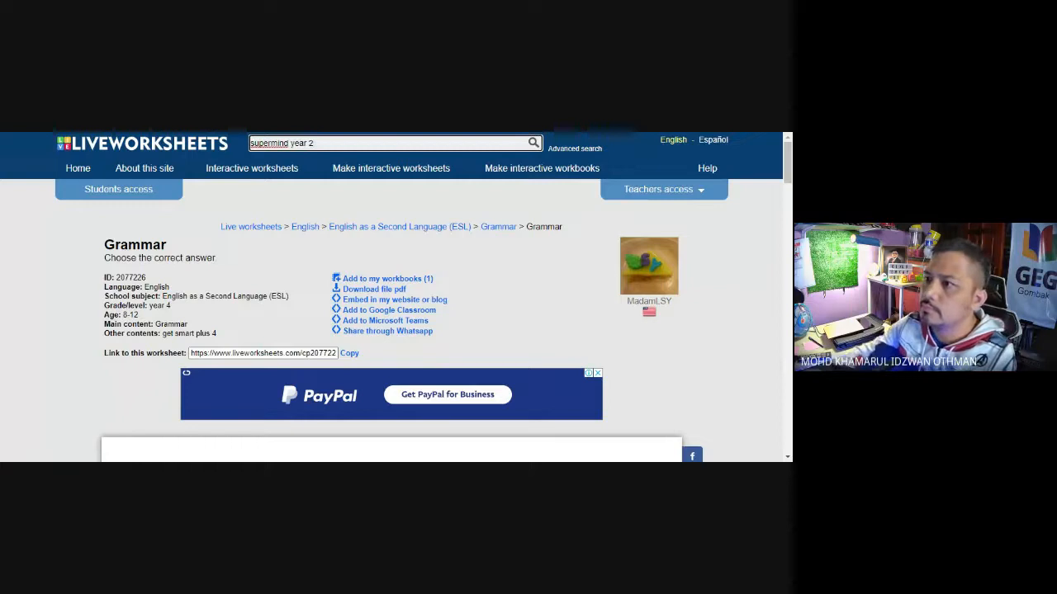
pyautogui.press('Return')
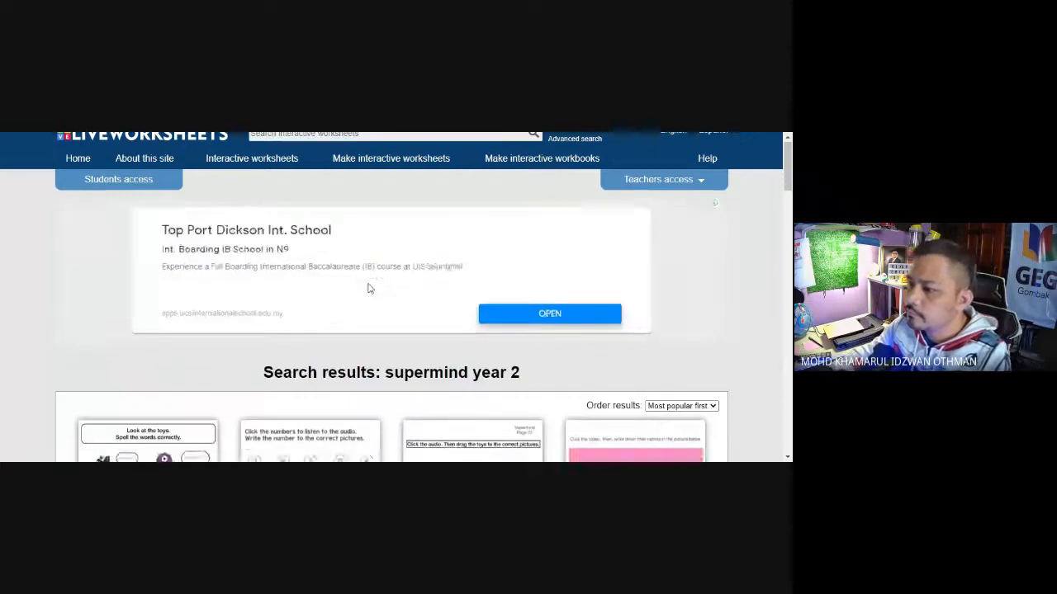
# Step: Open the Supermind Unit 2: Let's Play page 22 worksheet, check its toy spelling exercises and copy the link to it
pyautogui.scroll(-2, 367, 288)
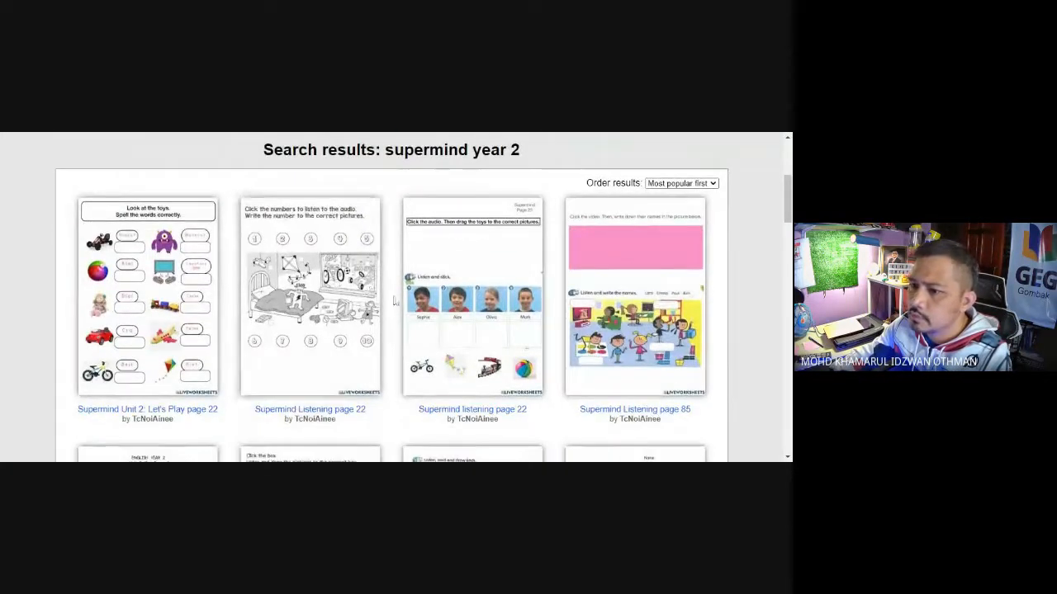
pyautogui.click(109, 281)
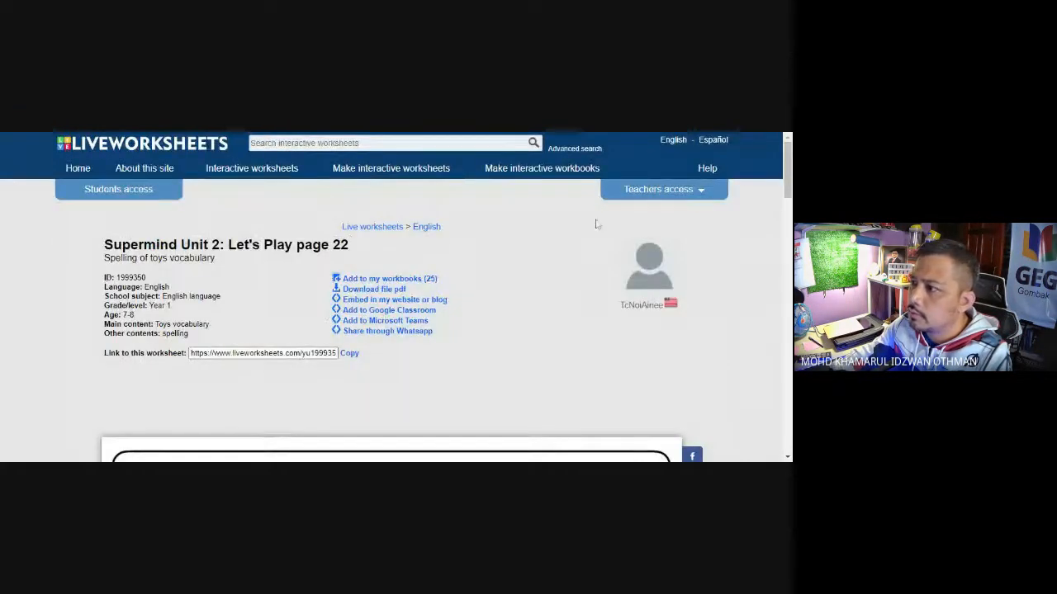
pyautogui.scroll(-5, 499, 282)
pyautogui.scroll(-2, 499, 282)
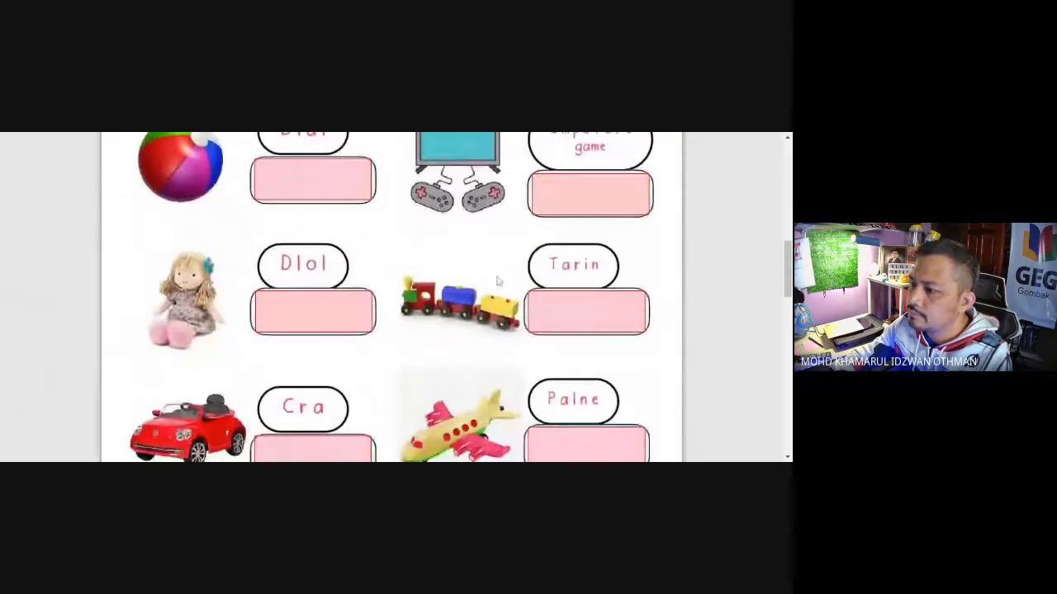
pyautogui.scroll(5, 499, 282)
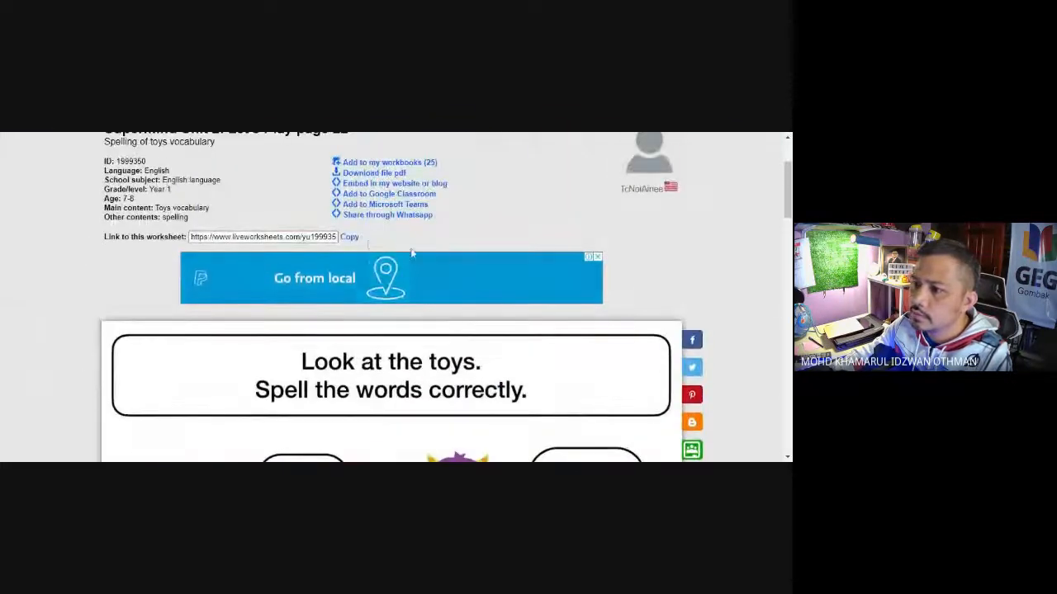
pyautogui.click(350, 237)
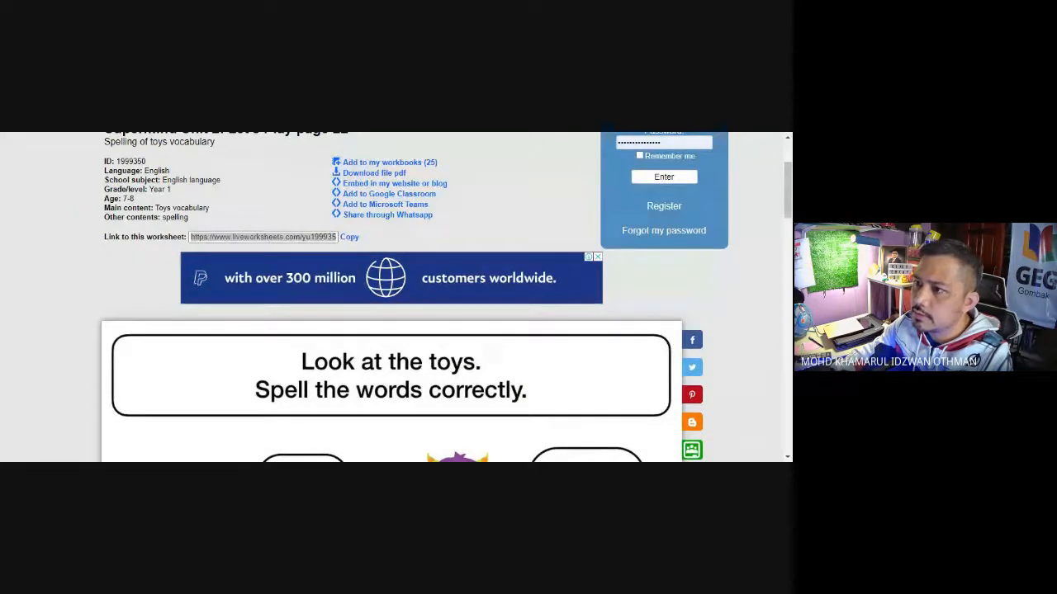
# Step: Switch back to the database spreadsheet and paste the Supermind Unit 2 worksheet's link into C4
pyautogui.hotkey('ctrl', 'Tab')
pyautogui.click(153, 279)
pyautogui.click(248, 278)
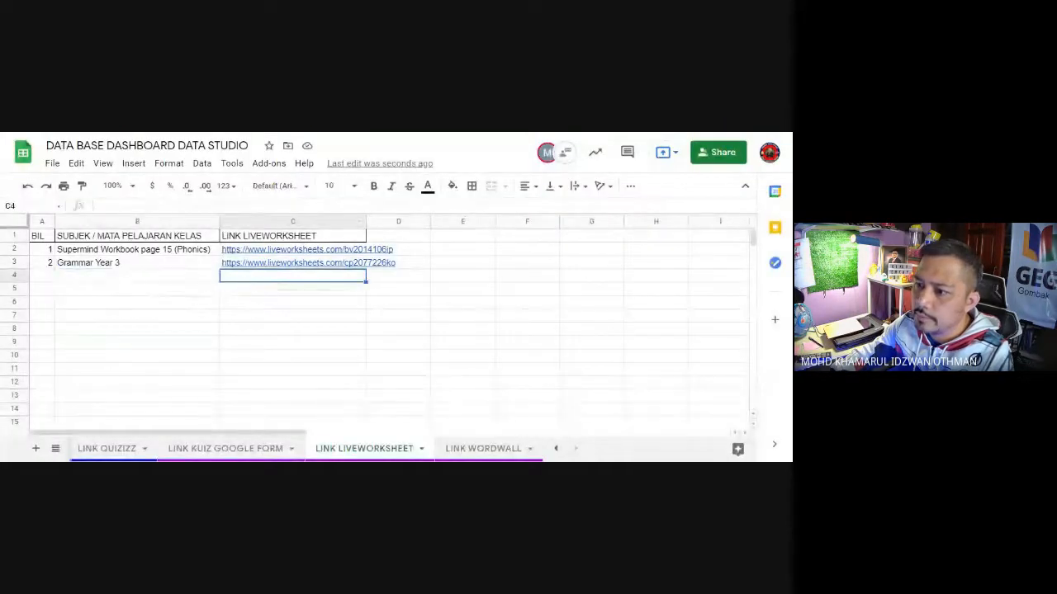
pyautogui.hotkey('ctrl', 'v')
pyautogui.click(253, 304)
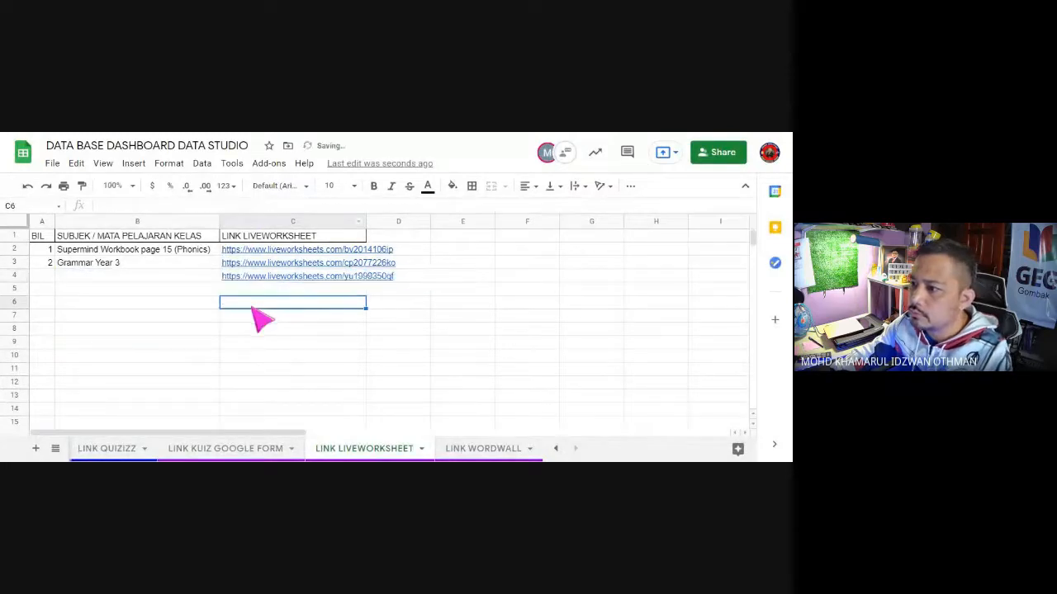
# Step: Number the new row 3 in A4 and enter Supermind Year 2 ( Spelling ) as its subject in B4
pyautogui.click(53, 277)
pyautogui.write('3')
pyautogui.press('Tab')
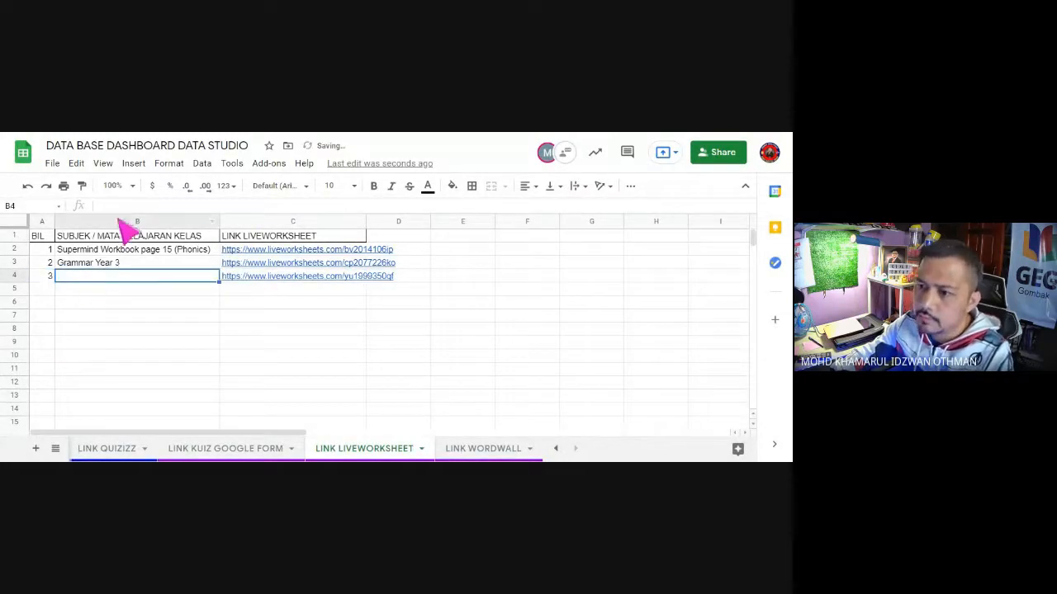
pyautogui.write('Sup')
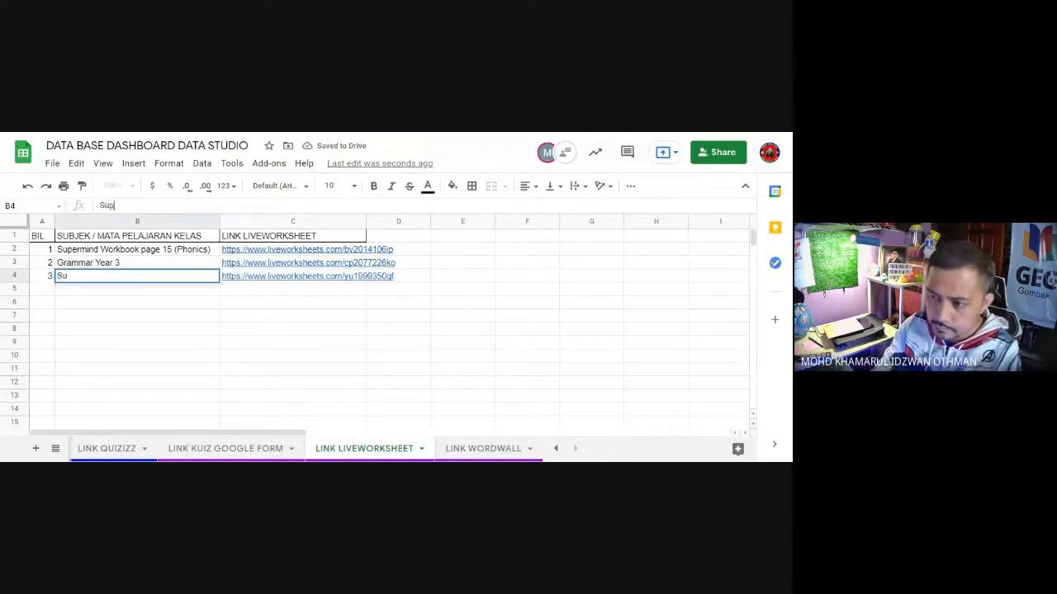
pyautogui.write('ermind')
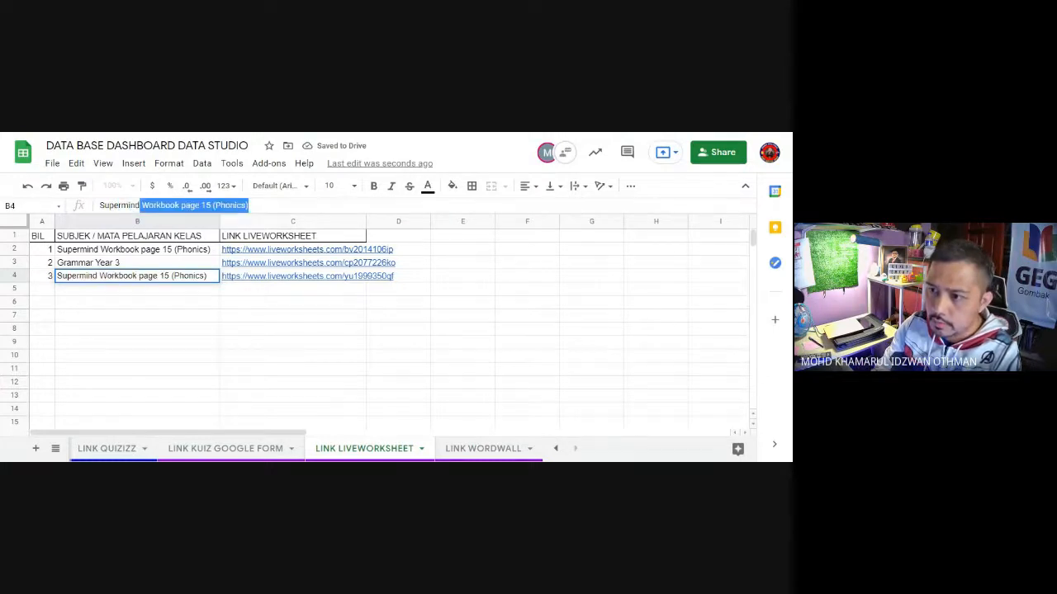
pyautogui.write(' Year 2')
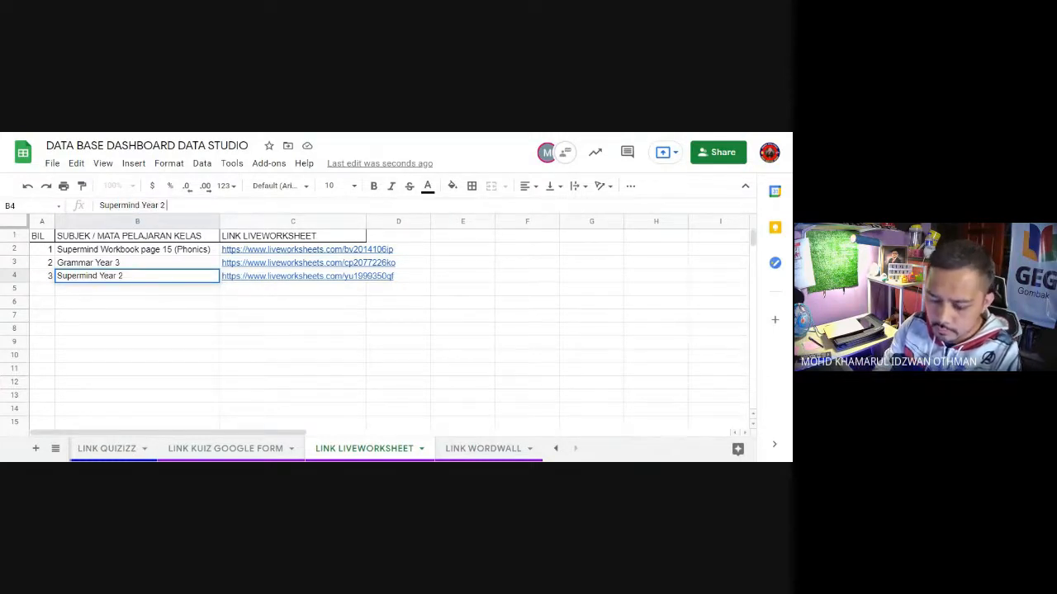
pyautogui.write(' ( Spell')
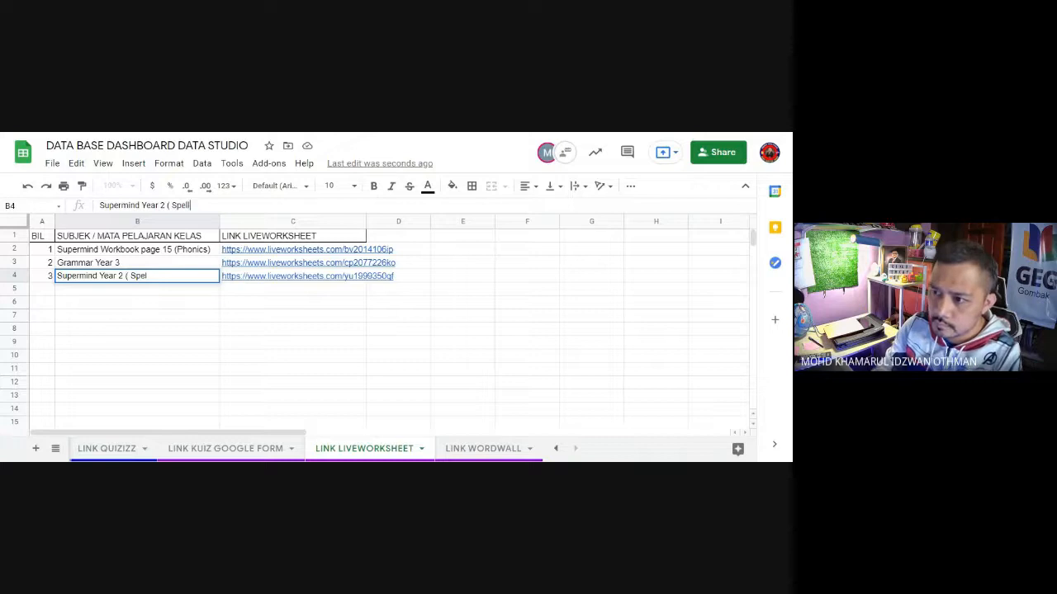
pyautogui.write('ing )')
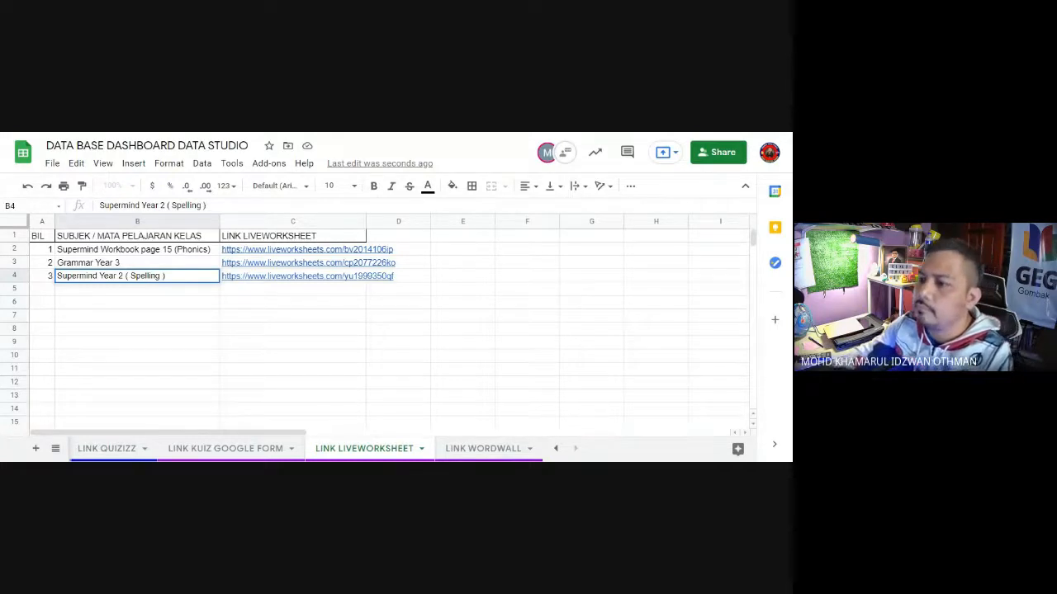
pyautogui.click(128, 315)
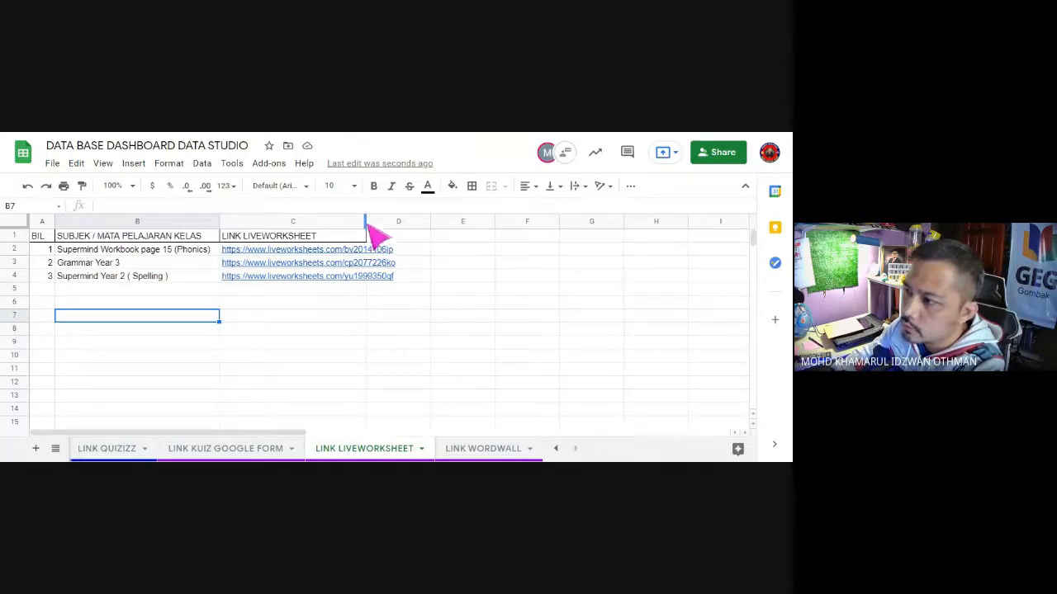
# Step: Widen the LINK LIVEWORKSHEET column C until the full worksheet links fit inside it
pyautogui.moveTo(365, 221); pyautogui.dragTo(415, 222)
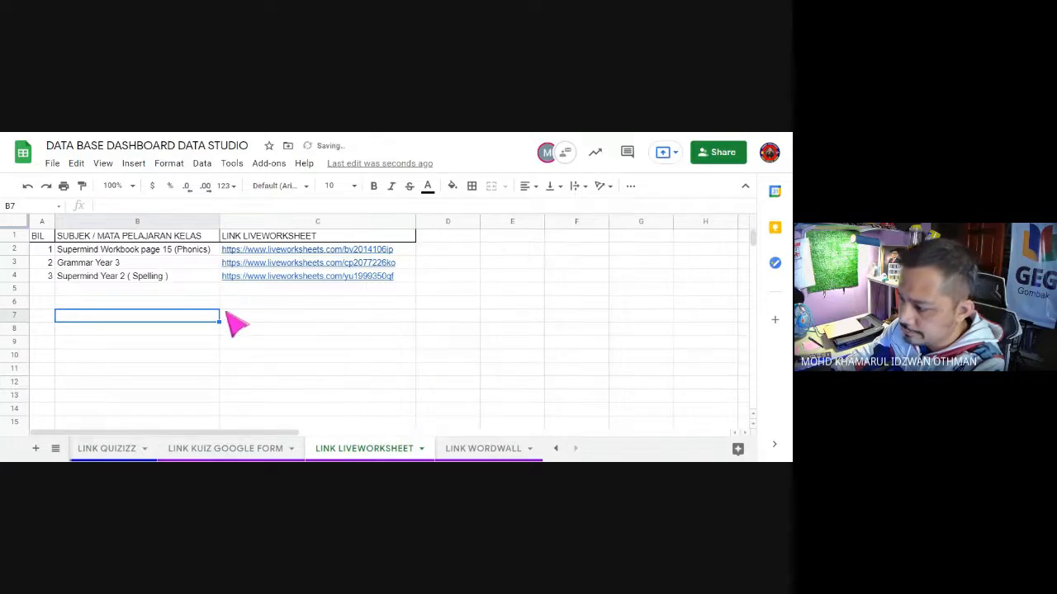
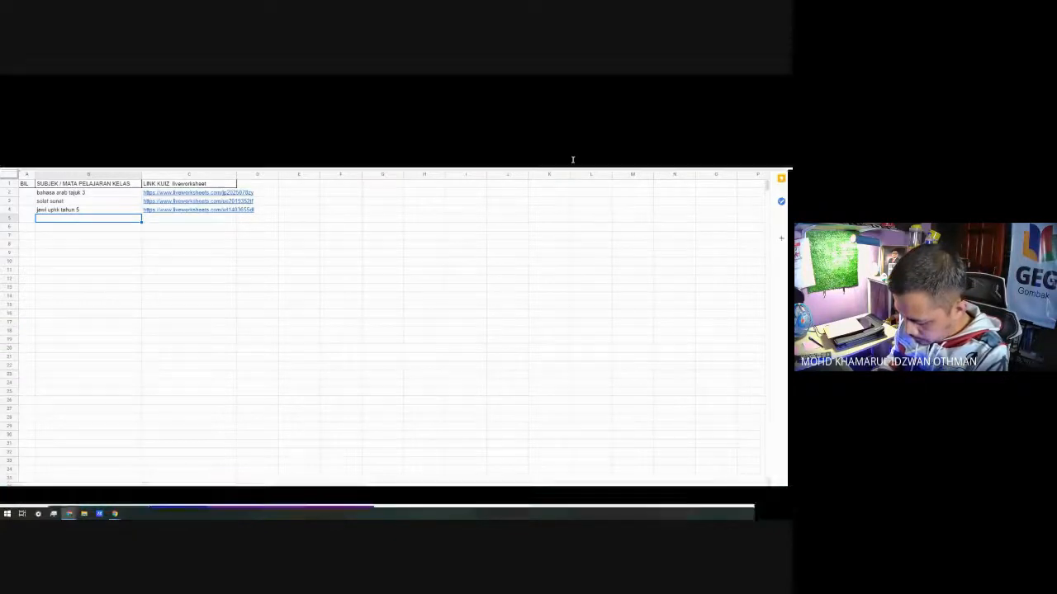
# Step: Set the link liveworksheet sheet's zoom to 200% and widen column C until the full worksheet links fit inside it
pyautogui.click(545, 194)
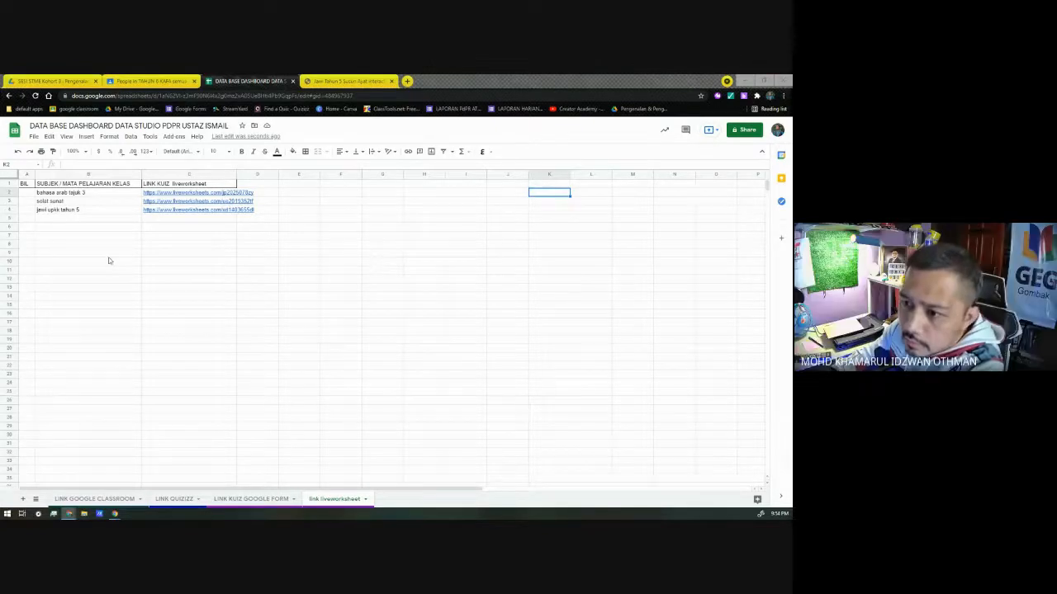
pyautogui.click(185, 236)
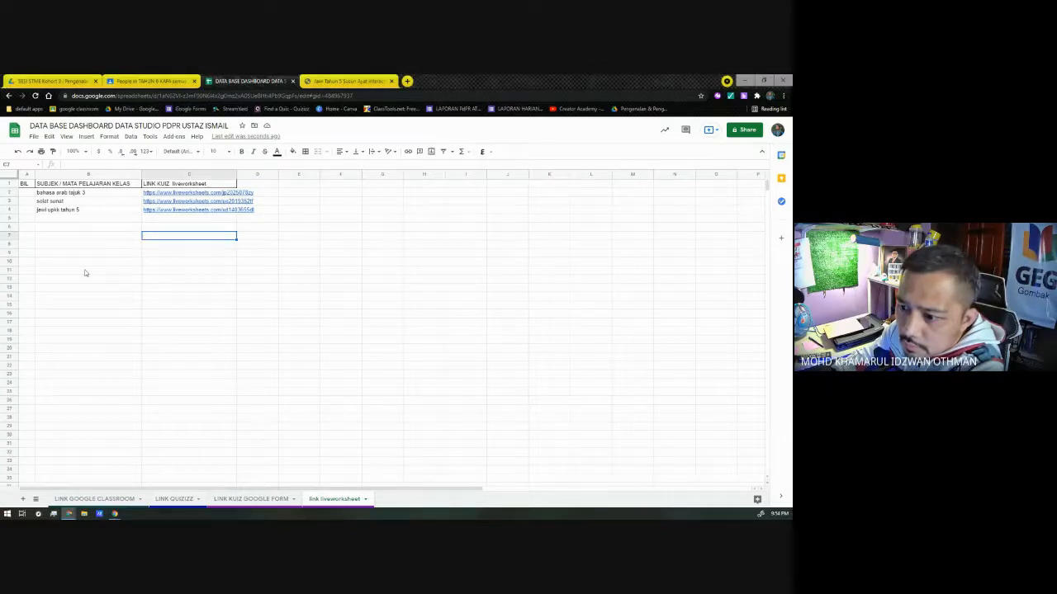
pyautogui.click(74, 151)
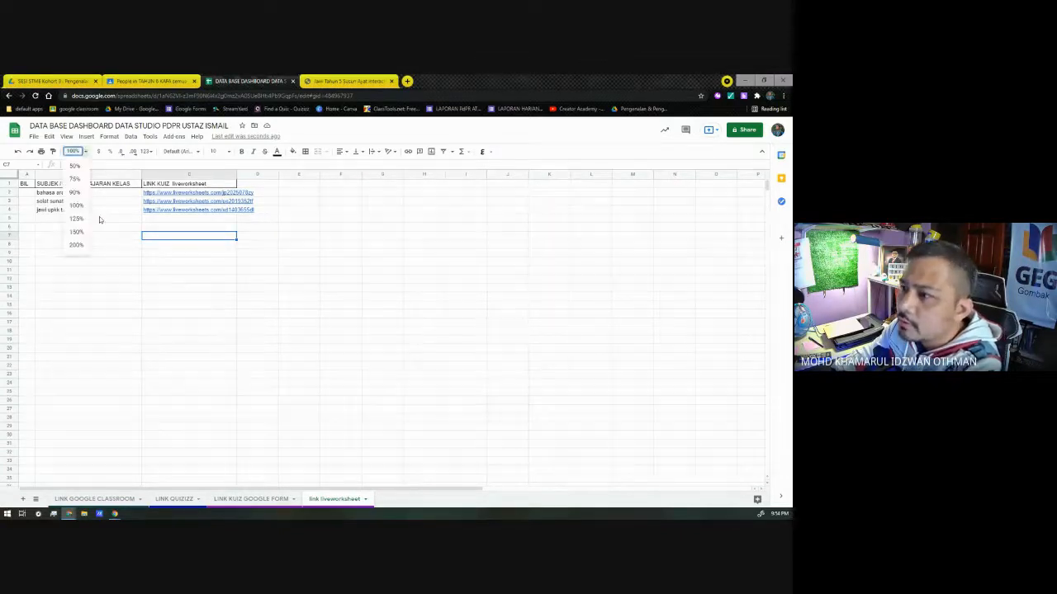
pyautogui.click(76, 232)
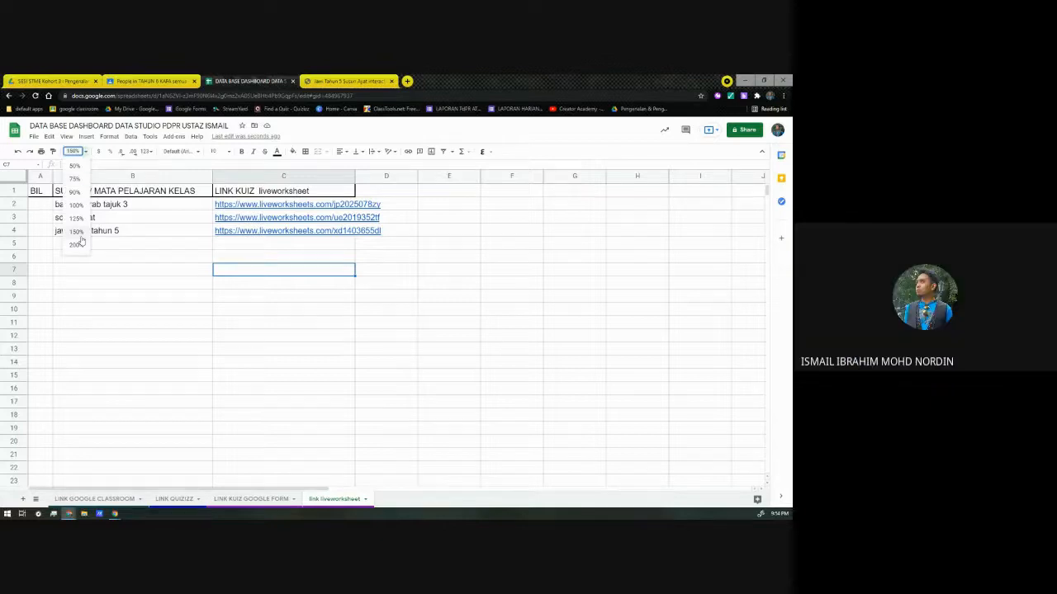
pyautogui.click(80, 151)
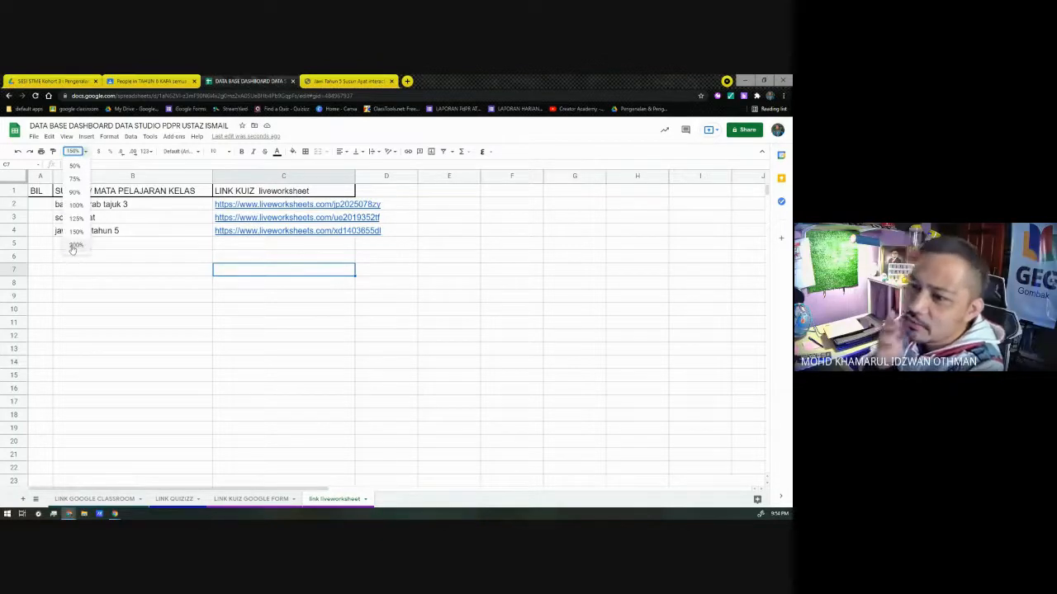
pyautogui.click(75, 251)
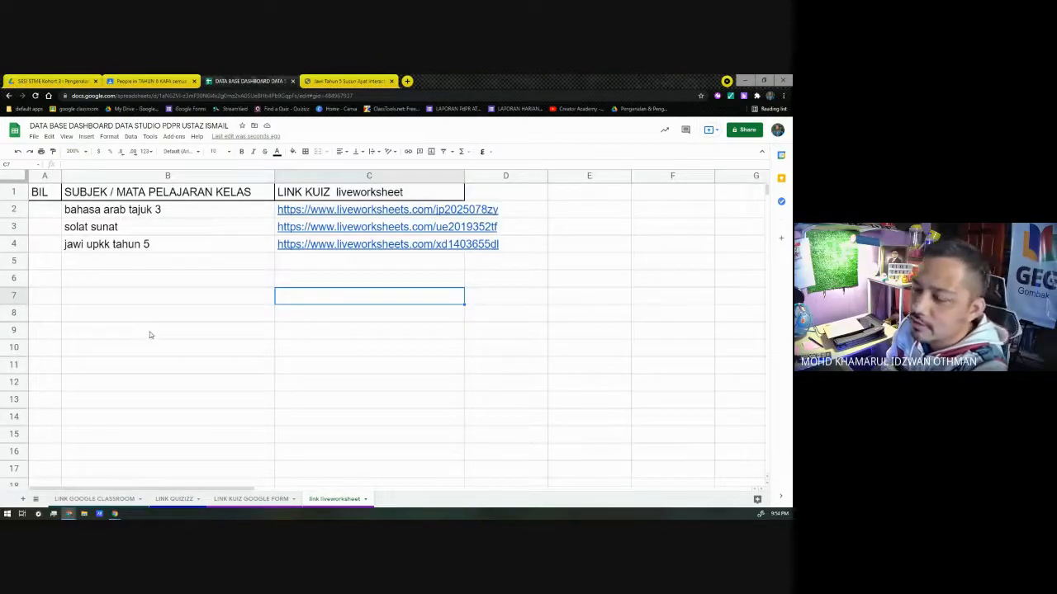
pyautogui.moveTo(464, 175); pyautogui.dragTo(502, 175)
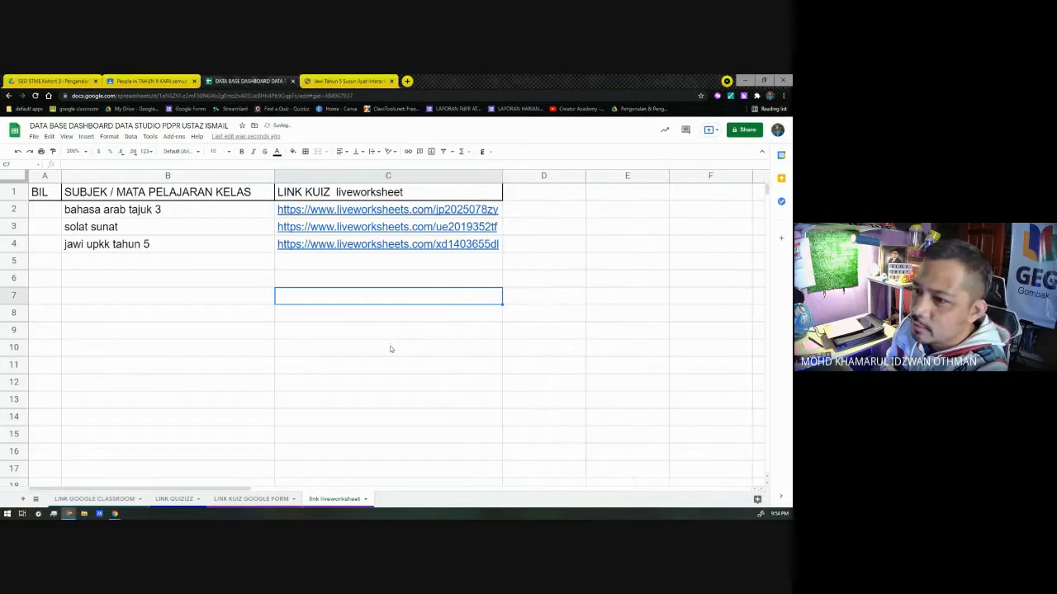
pyautogui.click(383, 350)
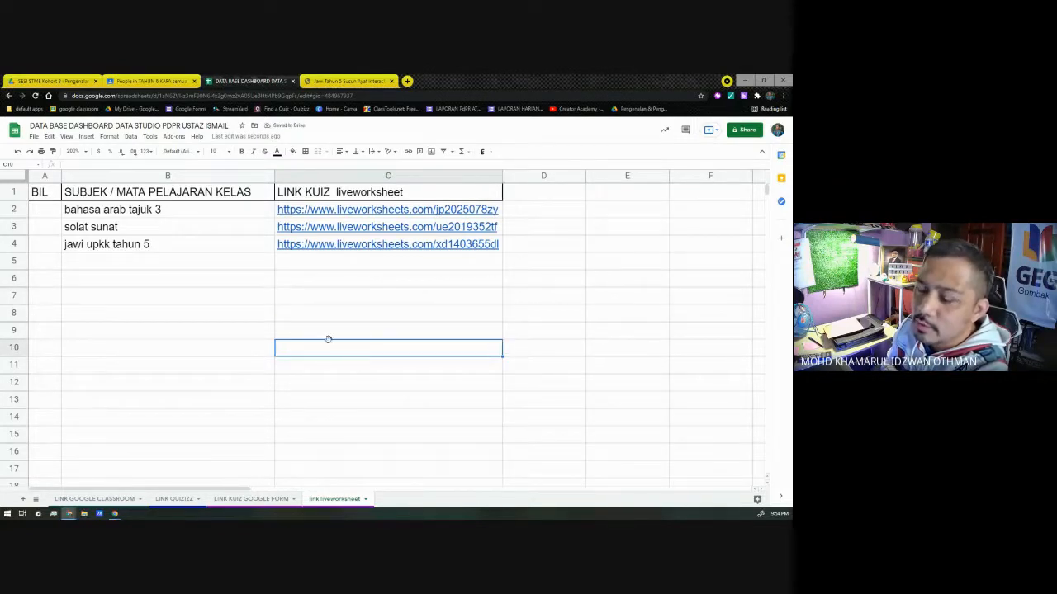
# Step: Number the three worksheet entries 1, 2 and 3 in the BIL column, cells A2 to A4
pyautogui.click(192, 263)
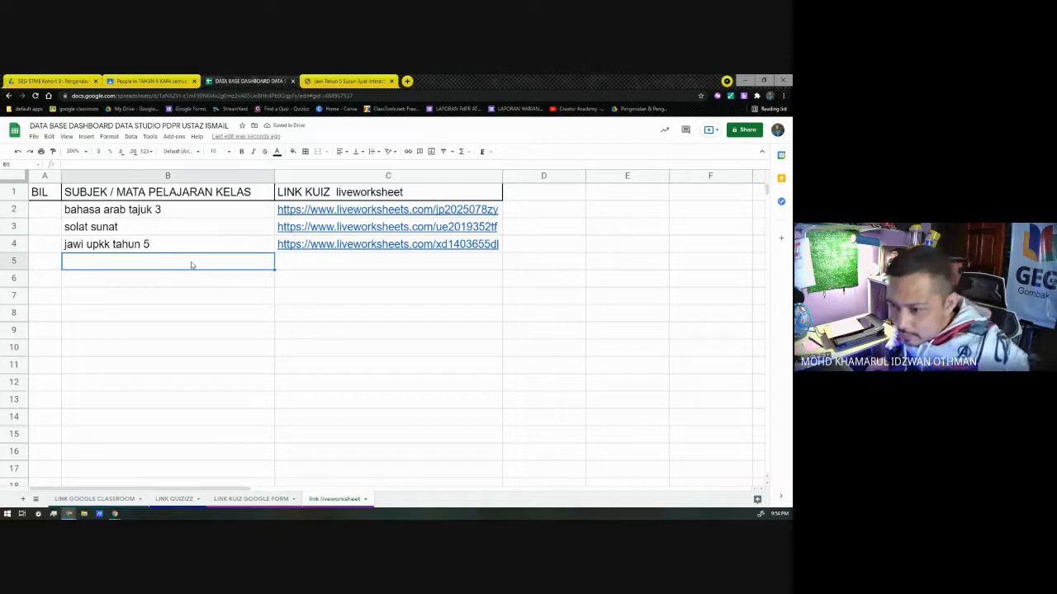
pyautogui.click(50, 213)
pyautogui.write('1')
pyautogui.press('Return')
pyautogui.write('2')
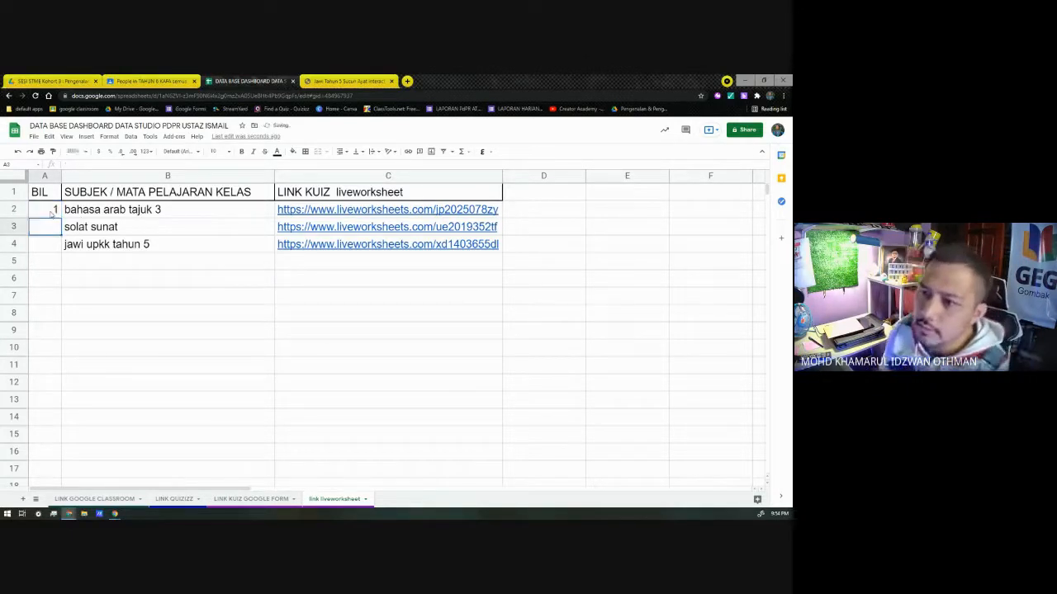
pyautogui.press('Return')
pyautogui.write('3')
pyautogui.press('Return')
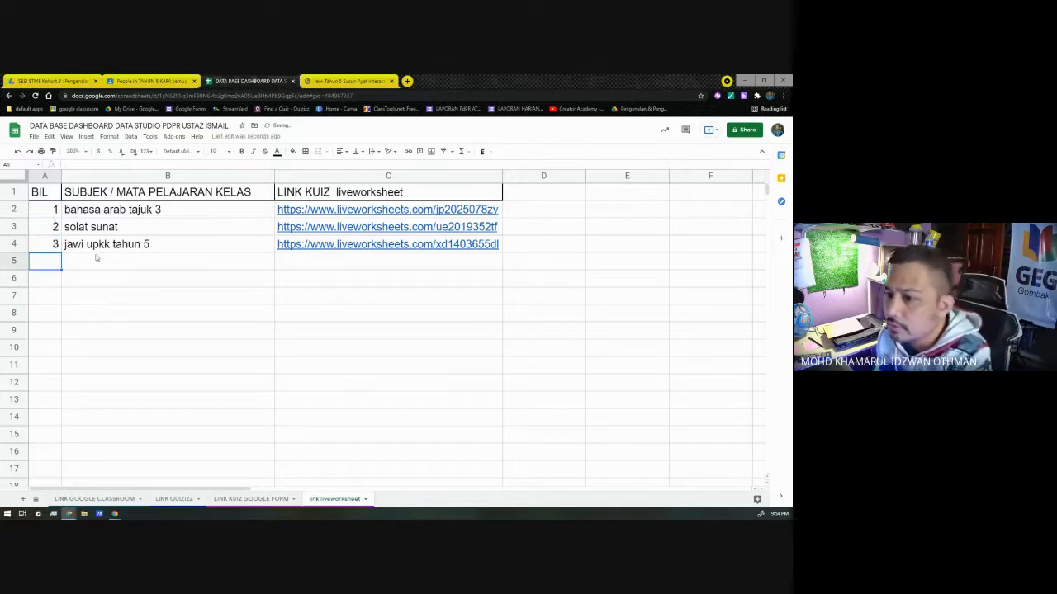
pyautogui.click(94, 254)
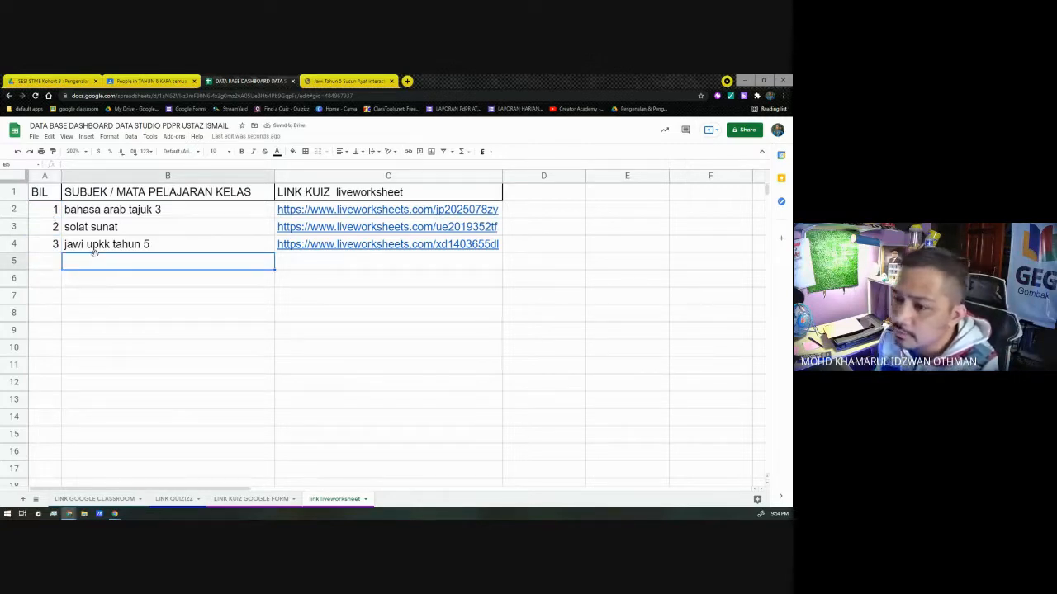
# Step: Check the title and details of the Jawi Tahun 5 Susun Ayat worksheet on Liveworksheets, and return to the database spreadsheet
pyautogui.click(333, 80)
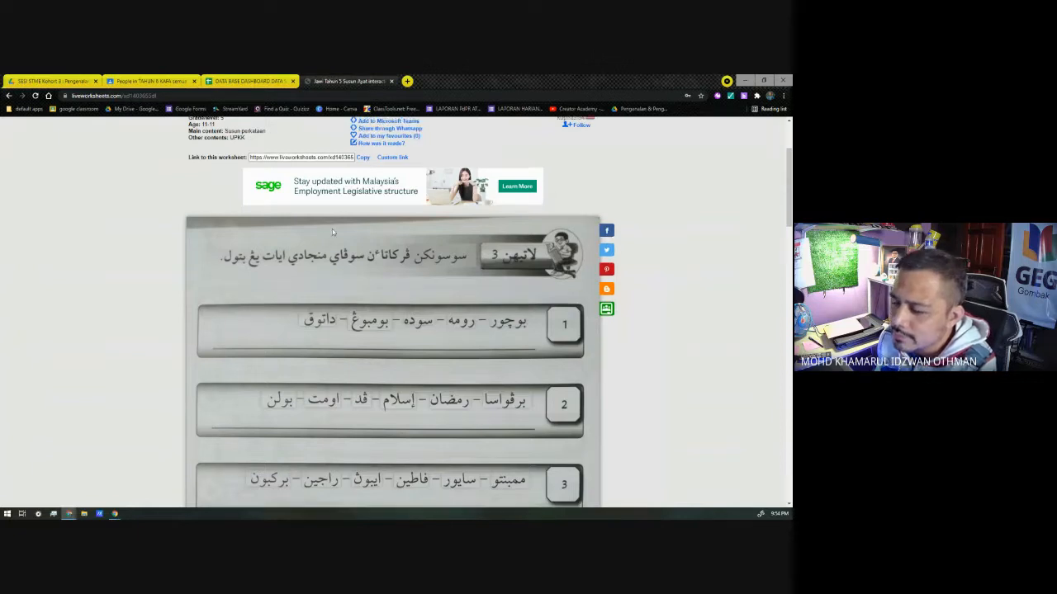
pyautogui.scroll(3, 332, 229)
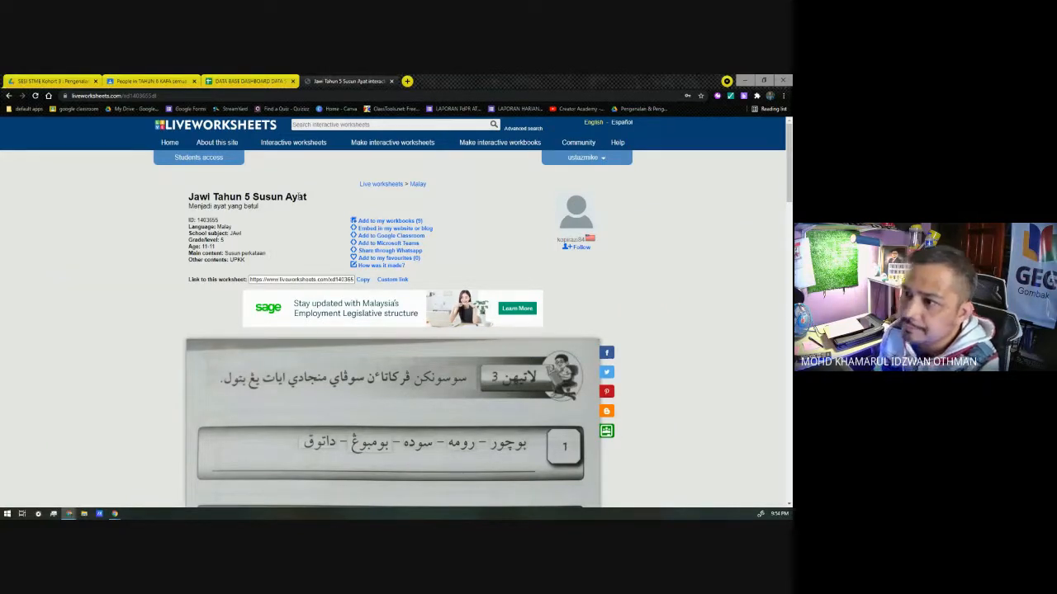
pyautogui.click(248, 81)
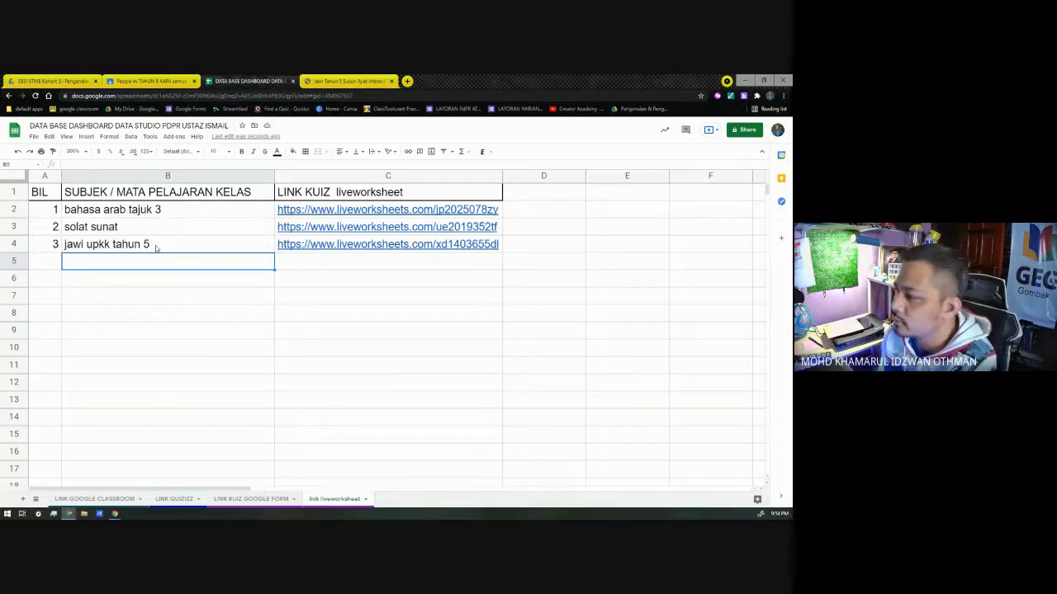
pyautogui.click(173, 136)
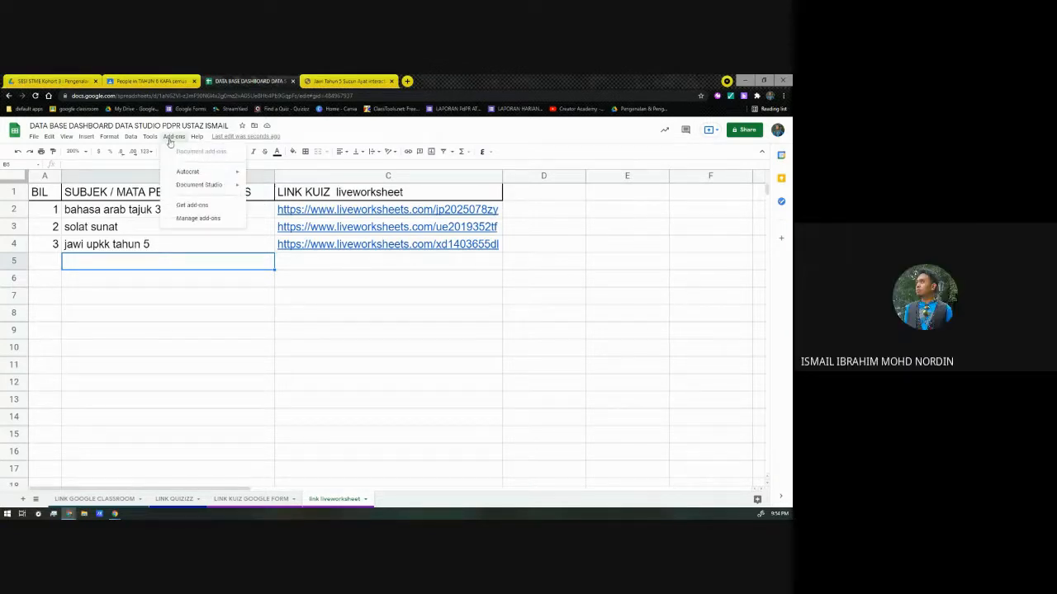
pyautogui.moveTo(237, 175)
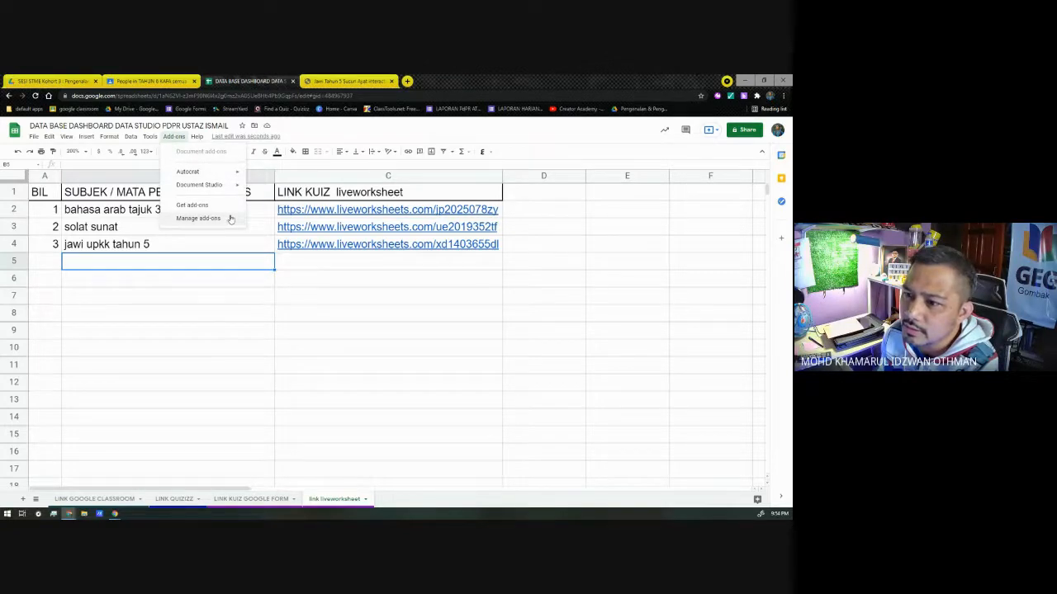
pyautogui.click(230, 218)
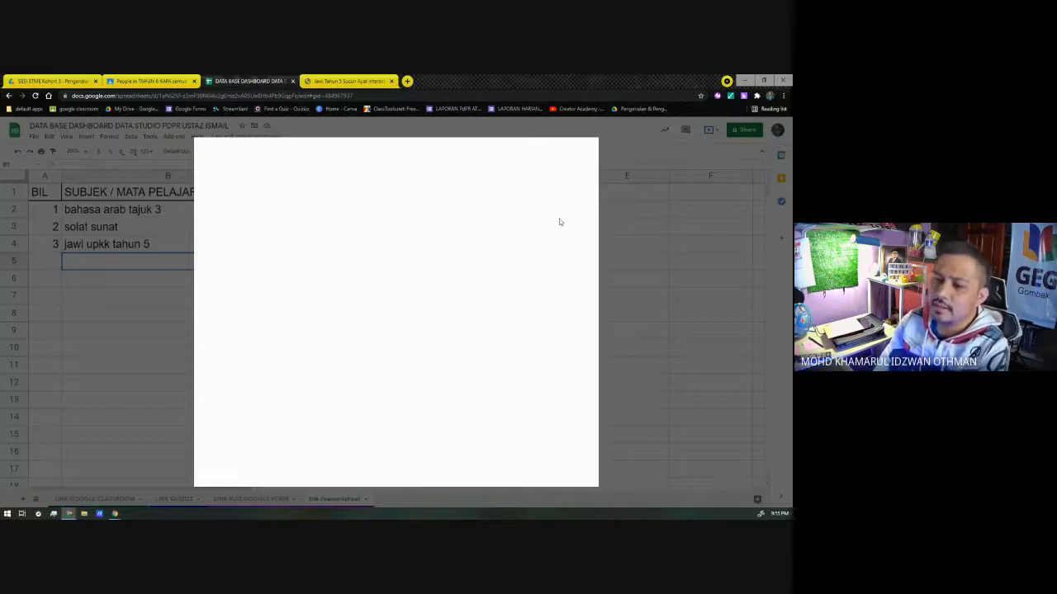
pyautogui.click(586, 152)
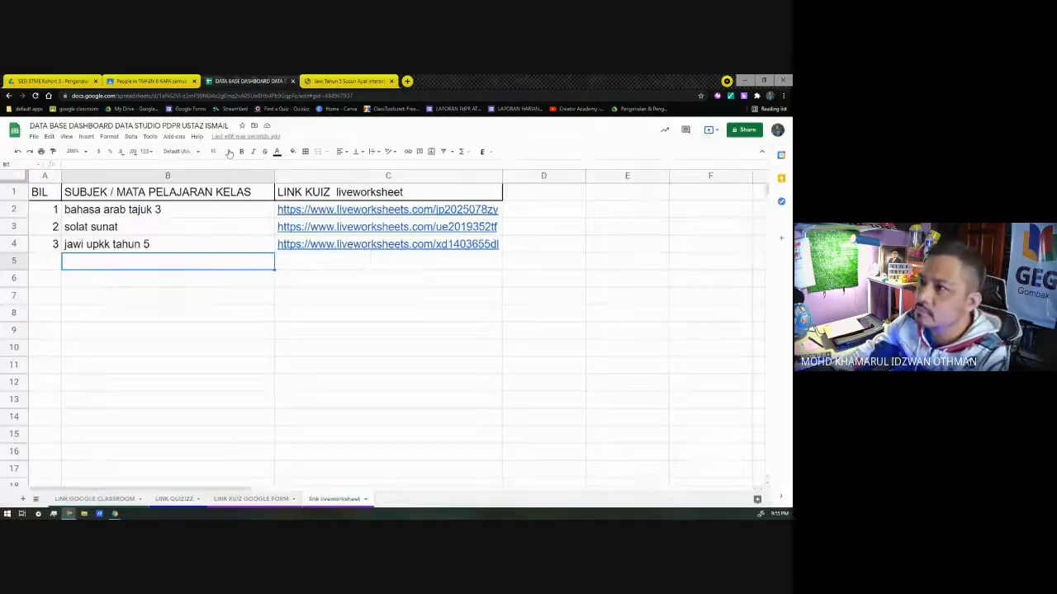
# Step: Search the Google Workspace Marketplace for a change case add-on and look through the results for ChangeCase
pyautogui.click(169, 137)
pyautogui.click(223, 205)
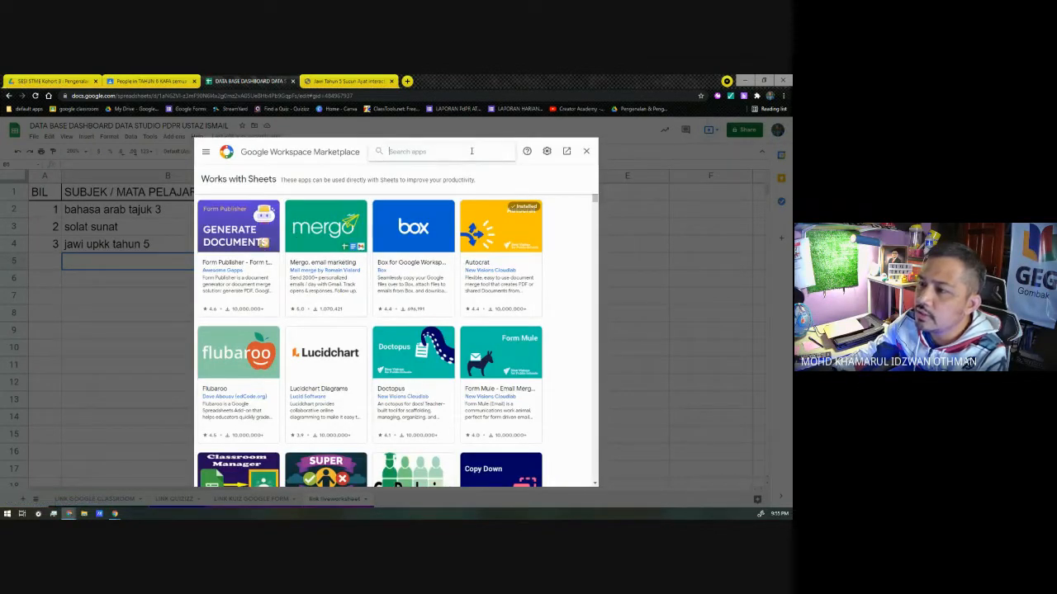
pyautogui.write('char')
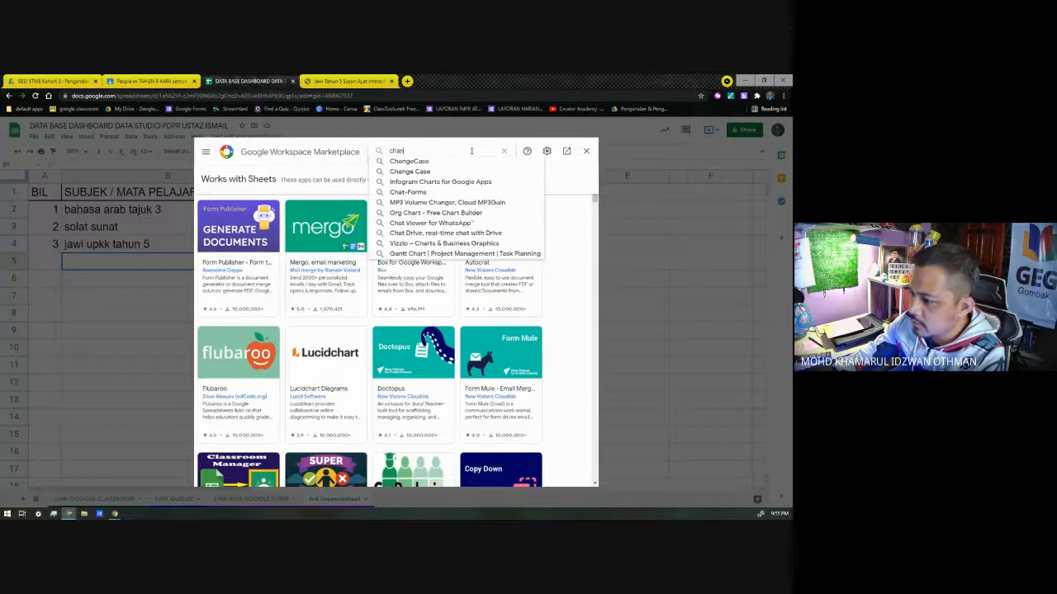
pyautogui.press('BackSpace')
pyautogui.write('nge case')
pyautogui.press('Return')
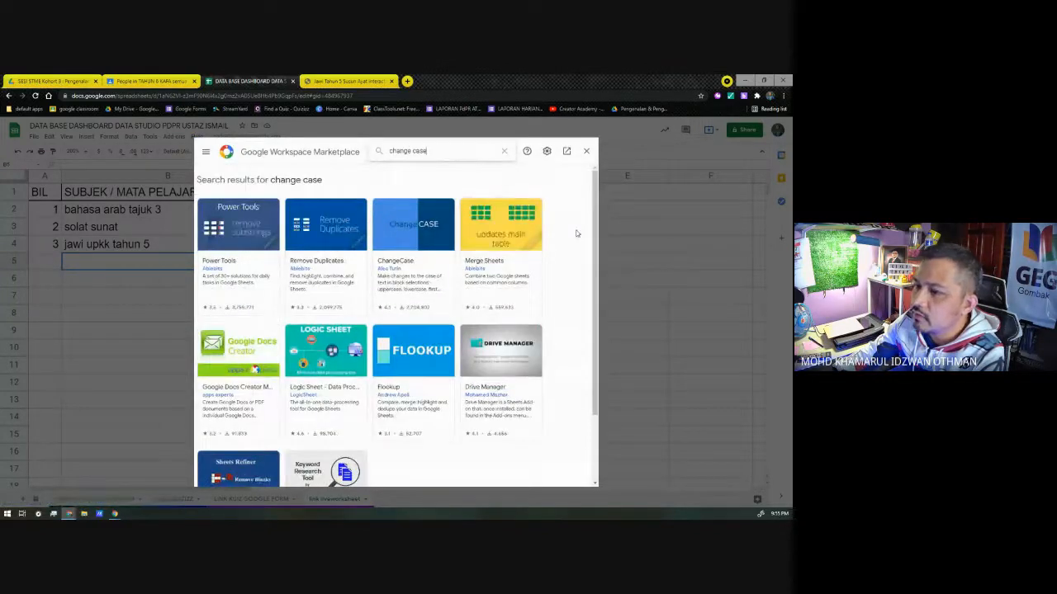
pyautogui.scroll(-1, 577, 233)
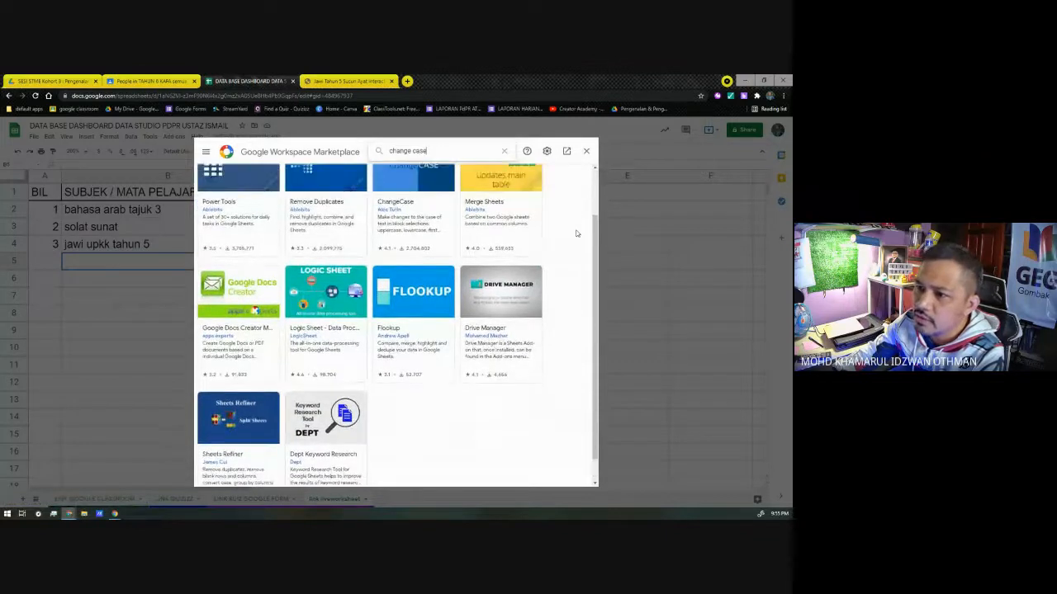
pyautogui.scroll(1, 577, 233)
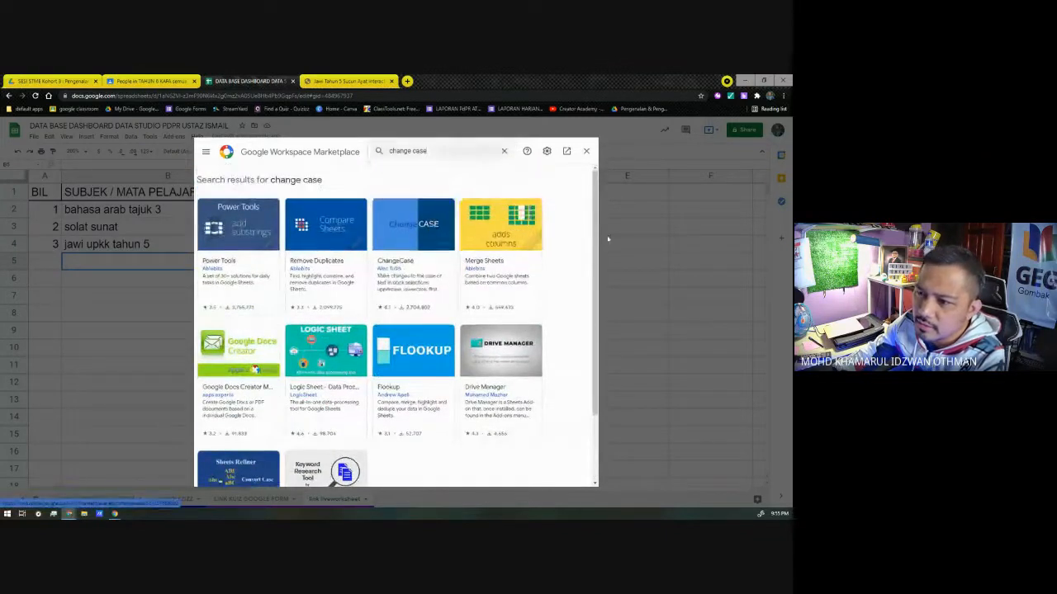
# Step: Install the ChangeCase add-on, granting it permission with the signed-in account, and close the Marketplace
pyautogui.click(508, 209)
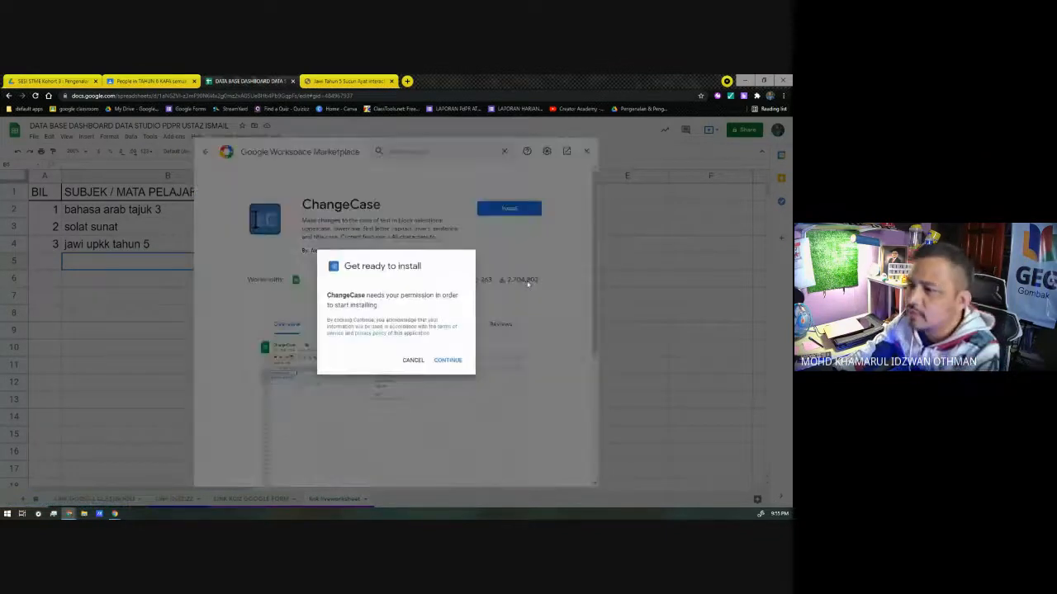
pyautogui.click(447, 360)
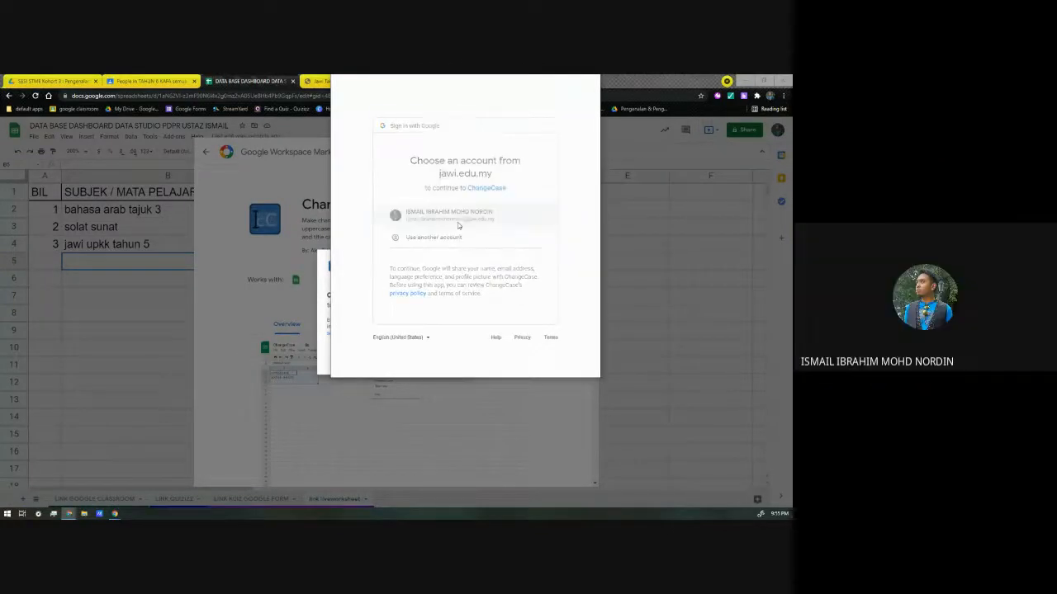
pyautogui.click(534, 329)
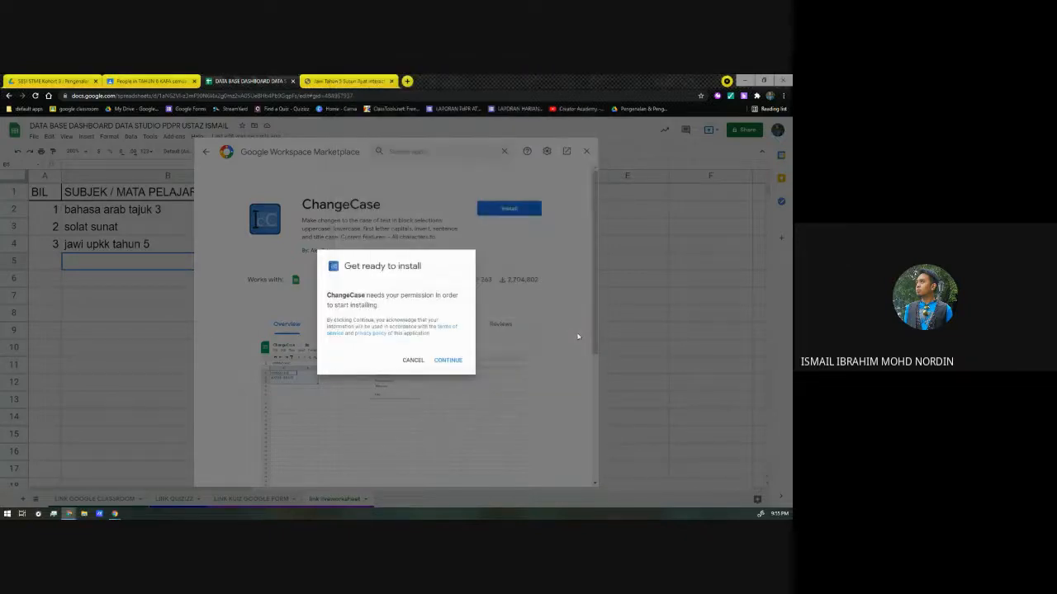
pyautogui.click(456, 361)
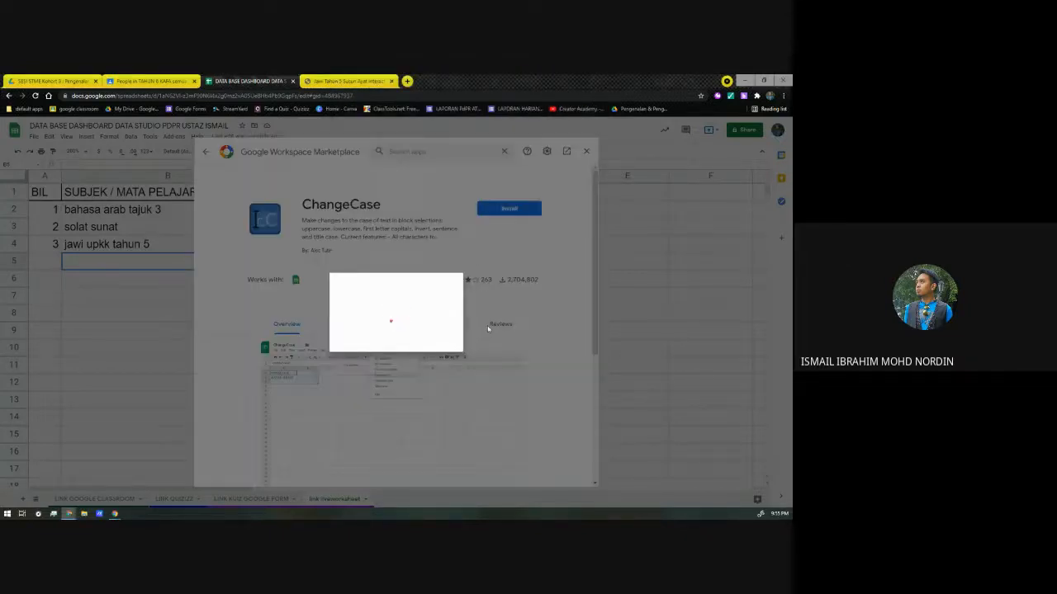
pyautogui.click(459, 406)
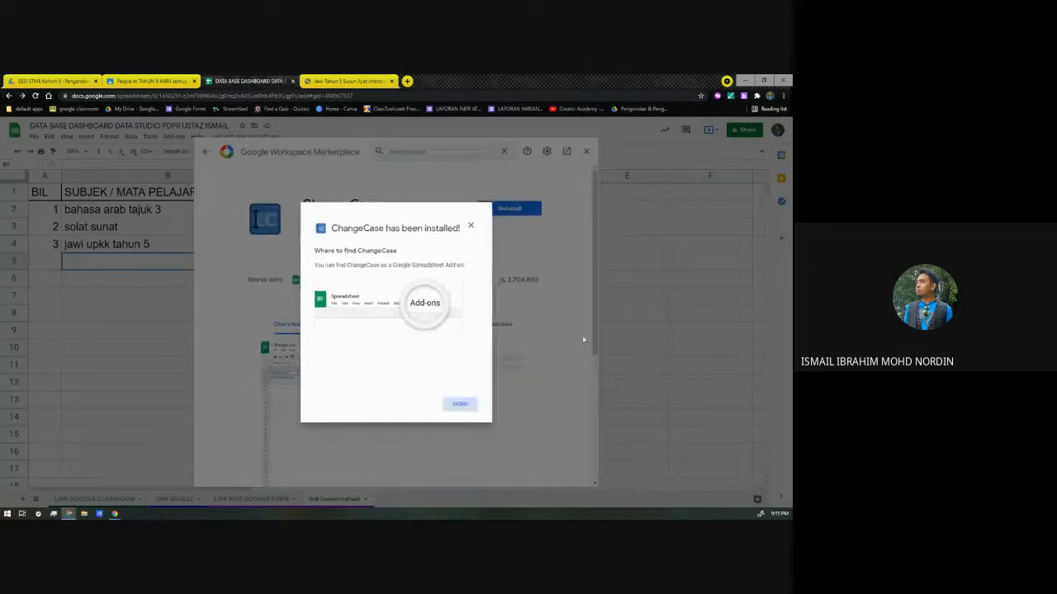
pyautogui.click(586, 153)
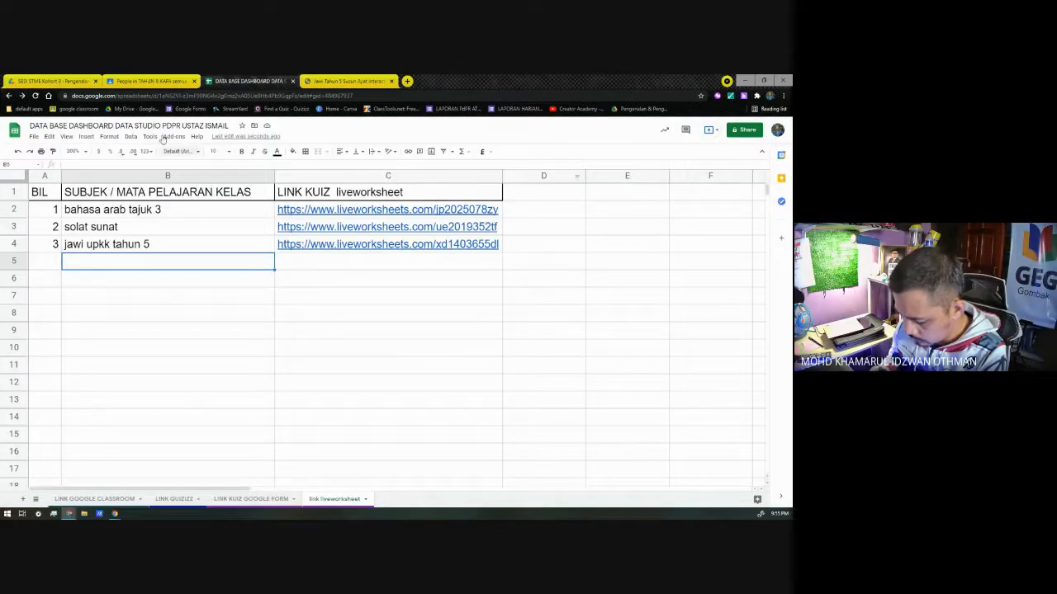
pyautogui.click(171, 136)
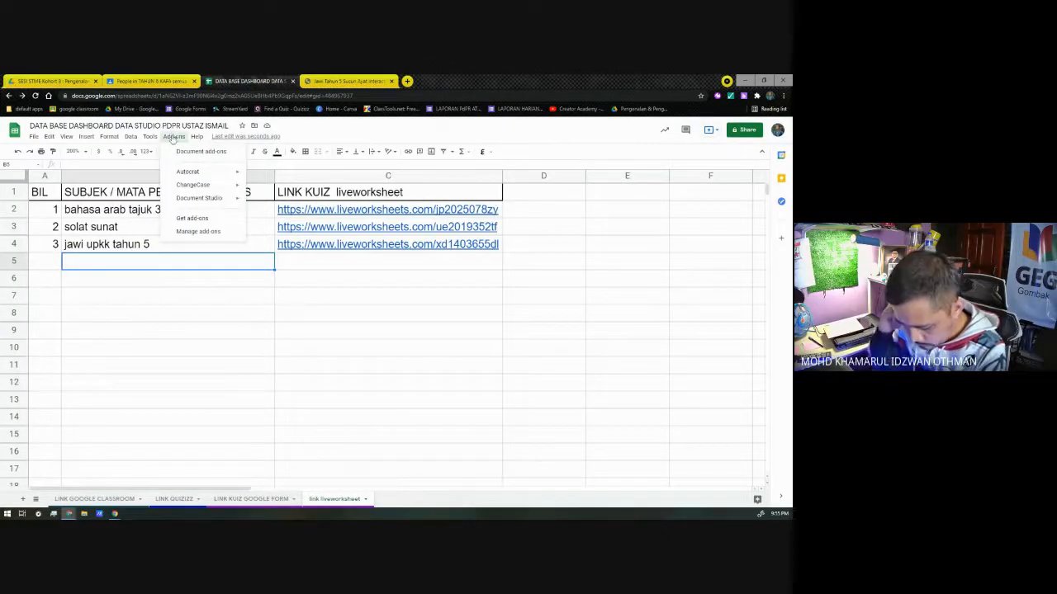
pyautogui.moveTo(177, 182)
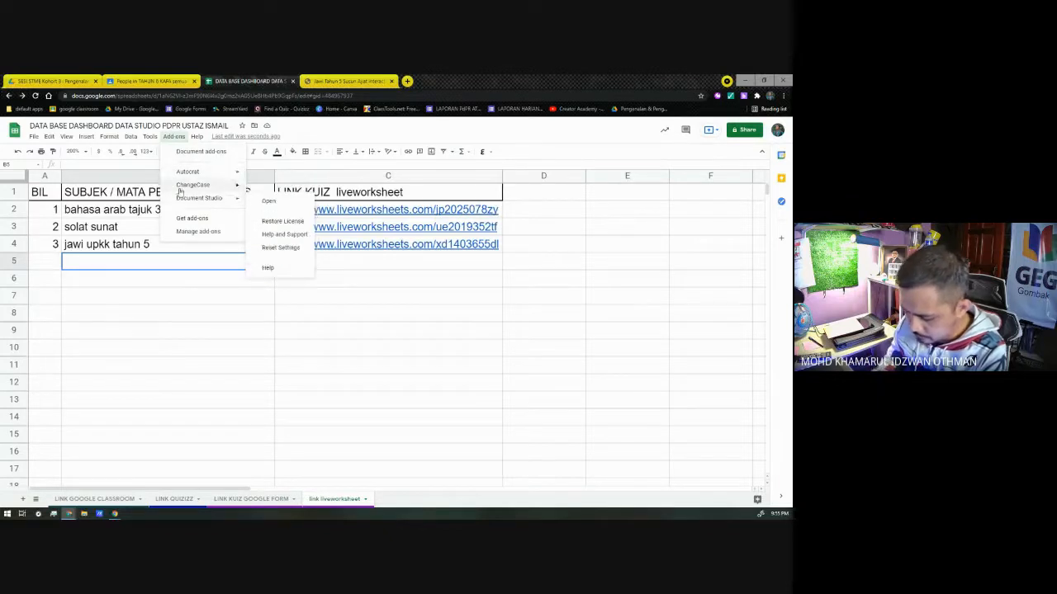
pyautogui.click(165, 329)
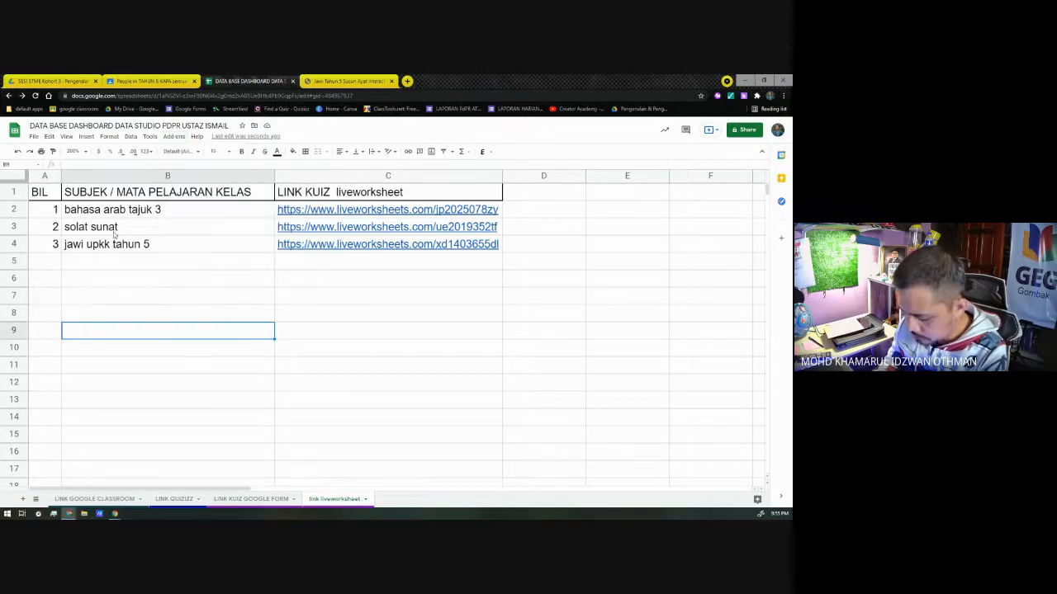
# Step: Convert the three subject names in B2:B4 to all uppercase with the ChangeCase add-on
pyautogui.moveTo(115, 212); pyautogui.dragTo(120, 244)
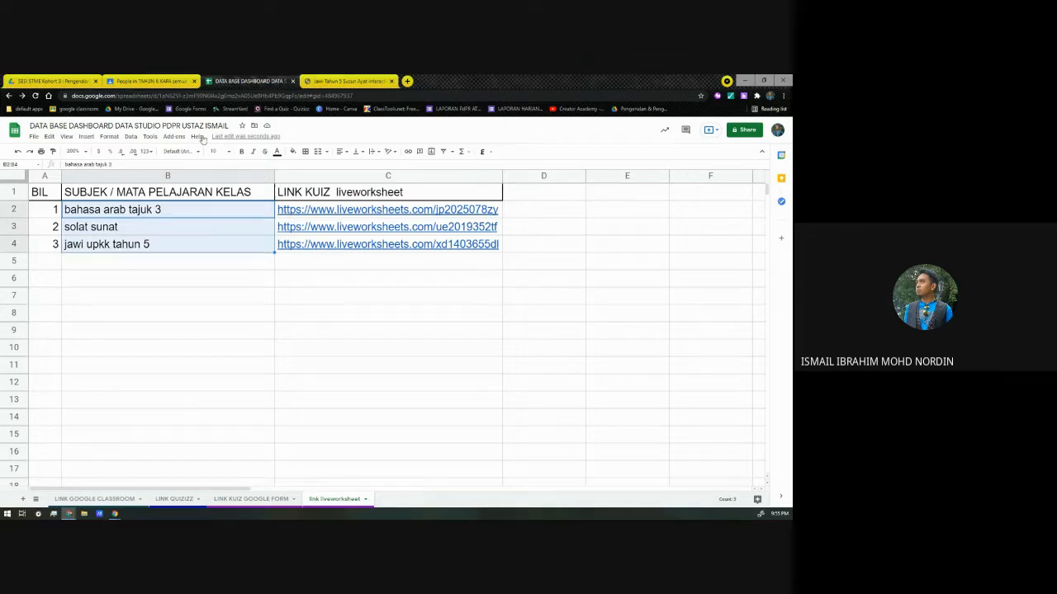
pyautogui.click(175, 136)
pyautogui.moveTo(183, 170)
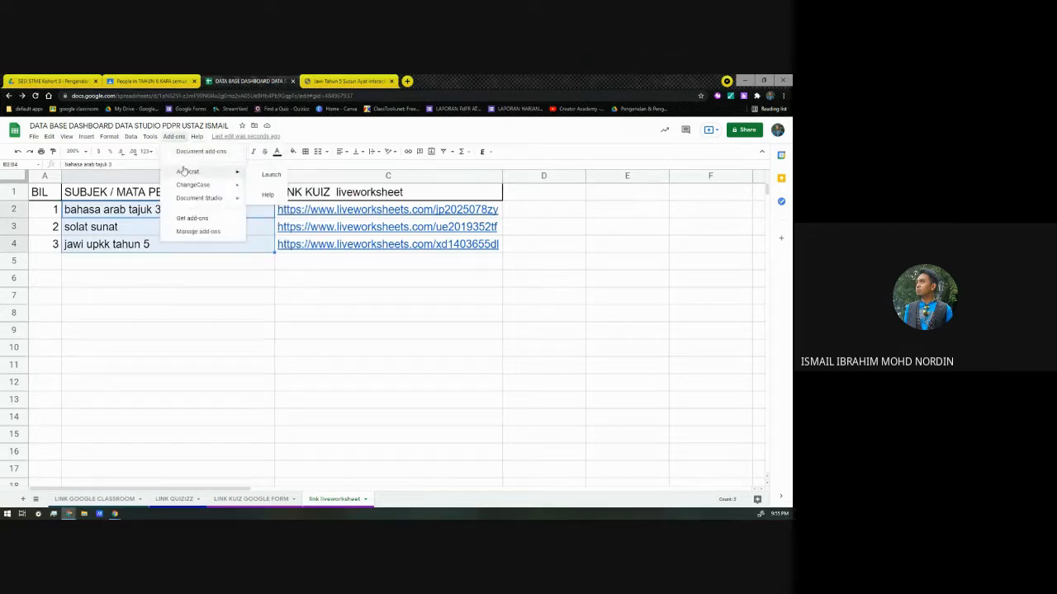
pyautogui.moveTo(206, 185)
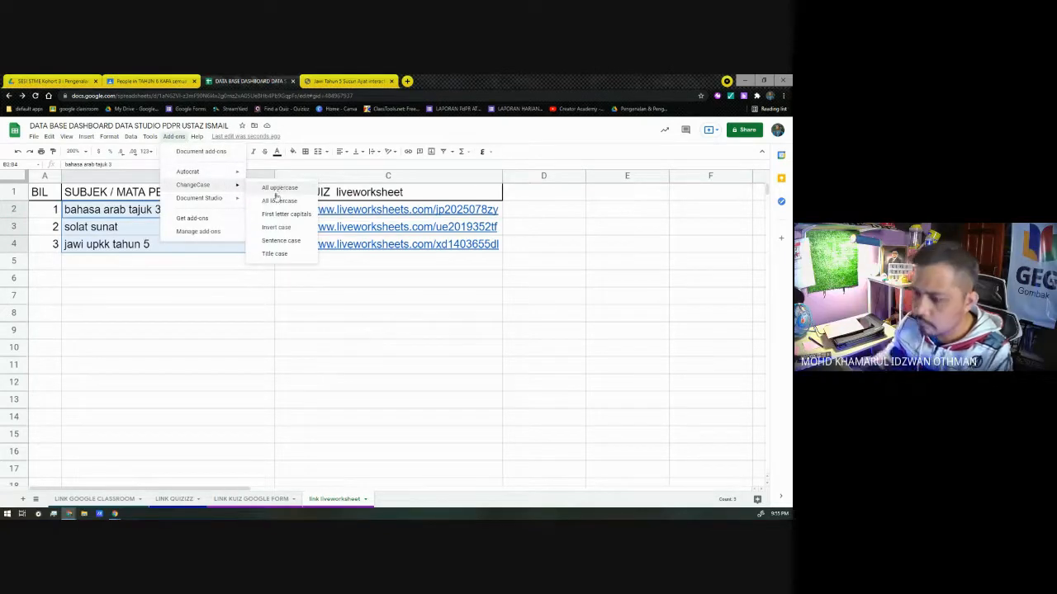
pyautogui.click(278, 188)
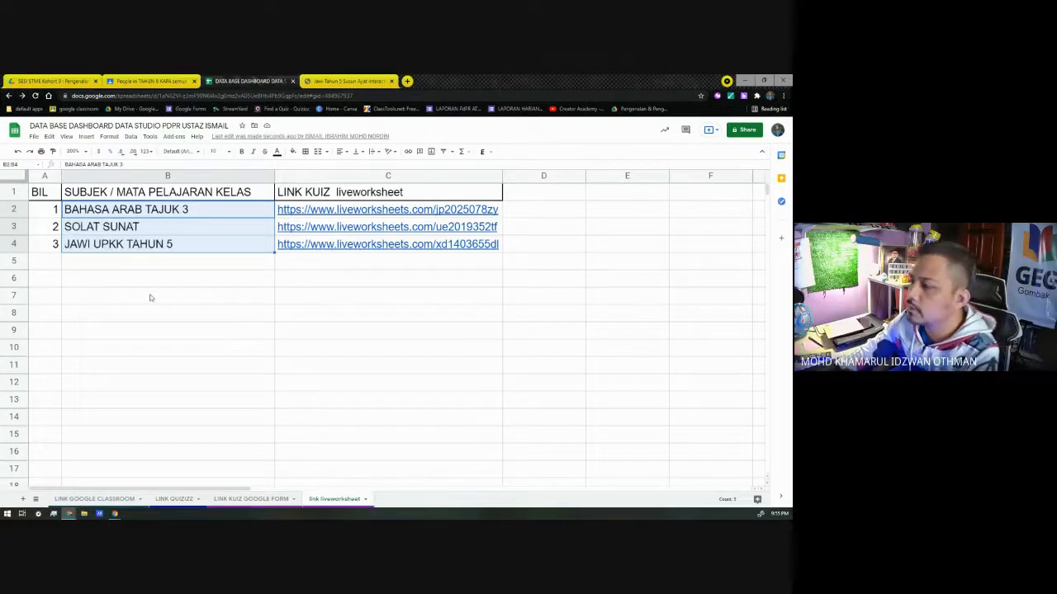
# Step: Change the link column header in C1 to first letter capitals with ChangeCase
pyautogui.click(329, 199)
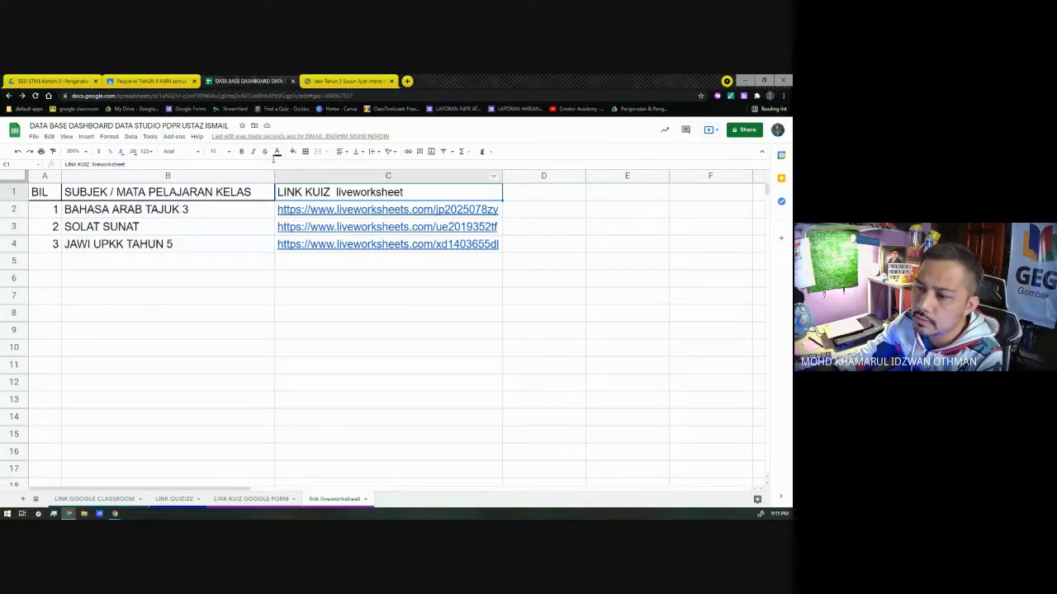
pyautogui.click(174, 137)
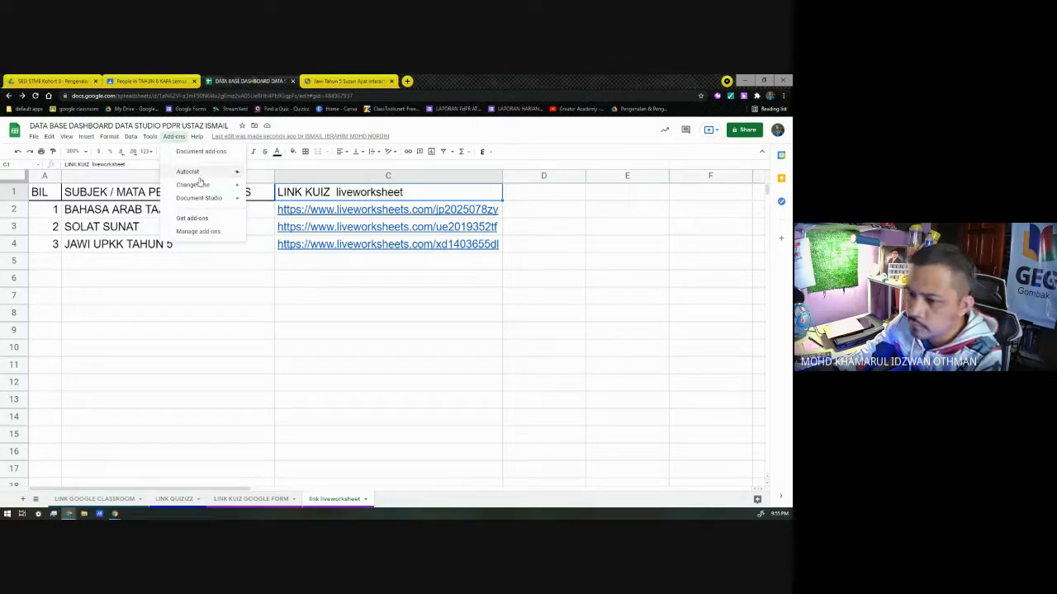
pyautogui.moveTo(201, 190)
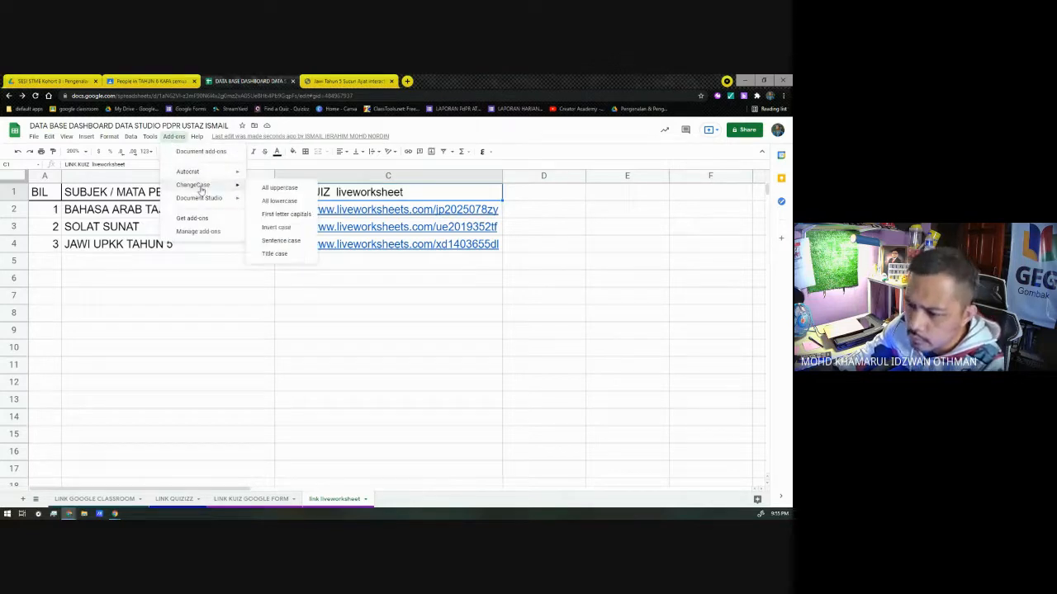
pyautogui.click(294, 213)
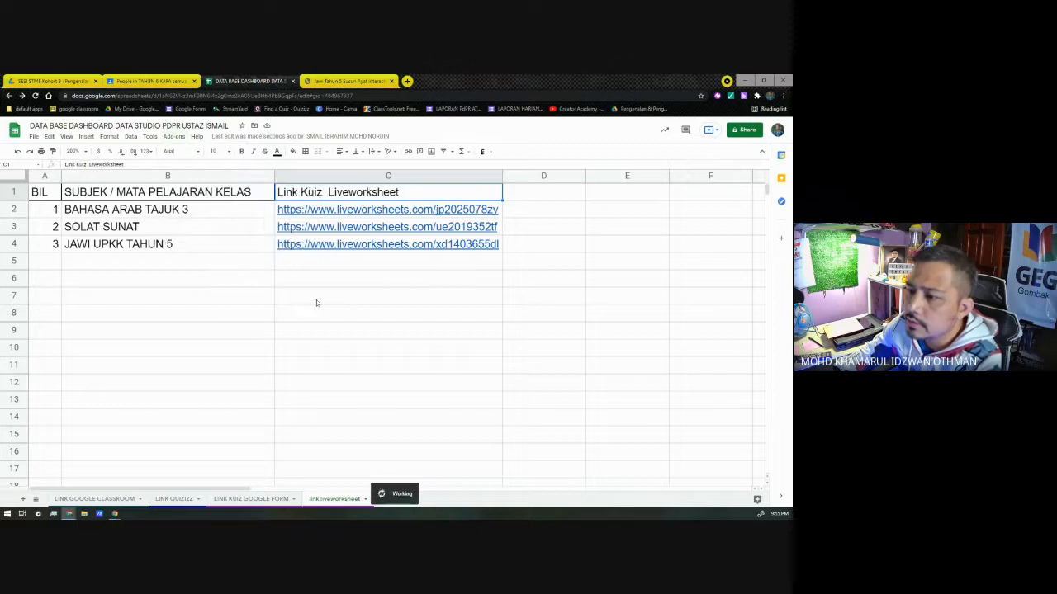
pyautogui.click(316, 300)
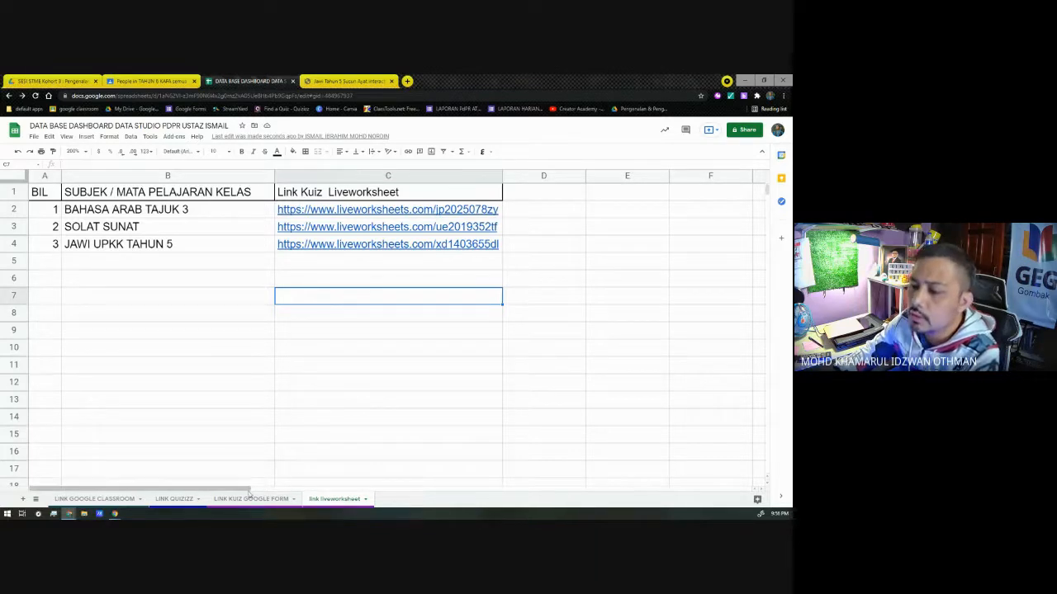
# Step: Duplicate the link liveworksheet sheet and rename the copy "link quiz wordwall"
pyautogui.rightClick(347, 501)
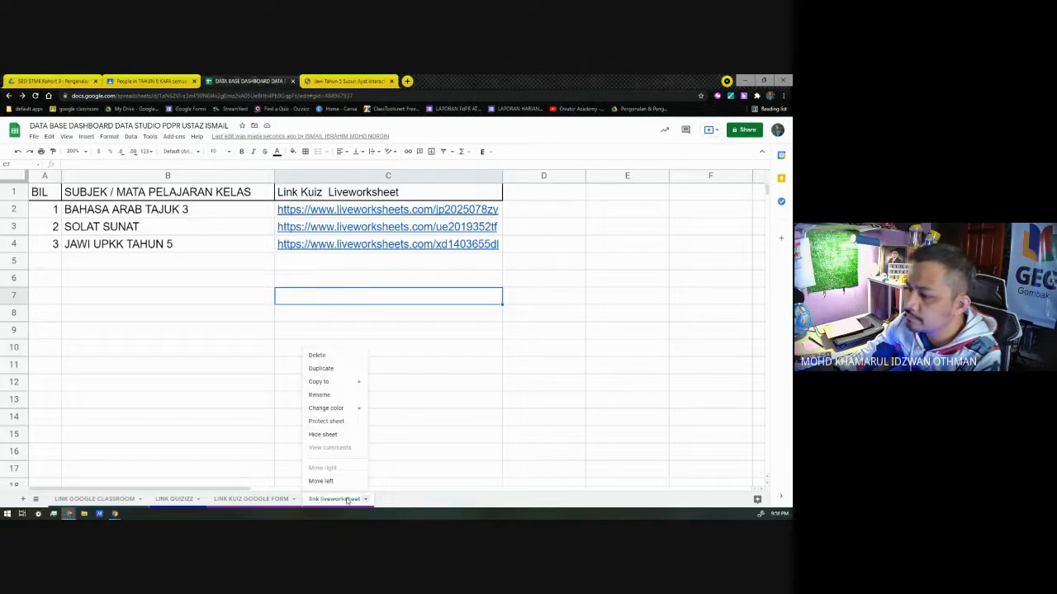
pyautogui.click(321, 368)
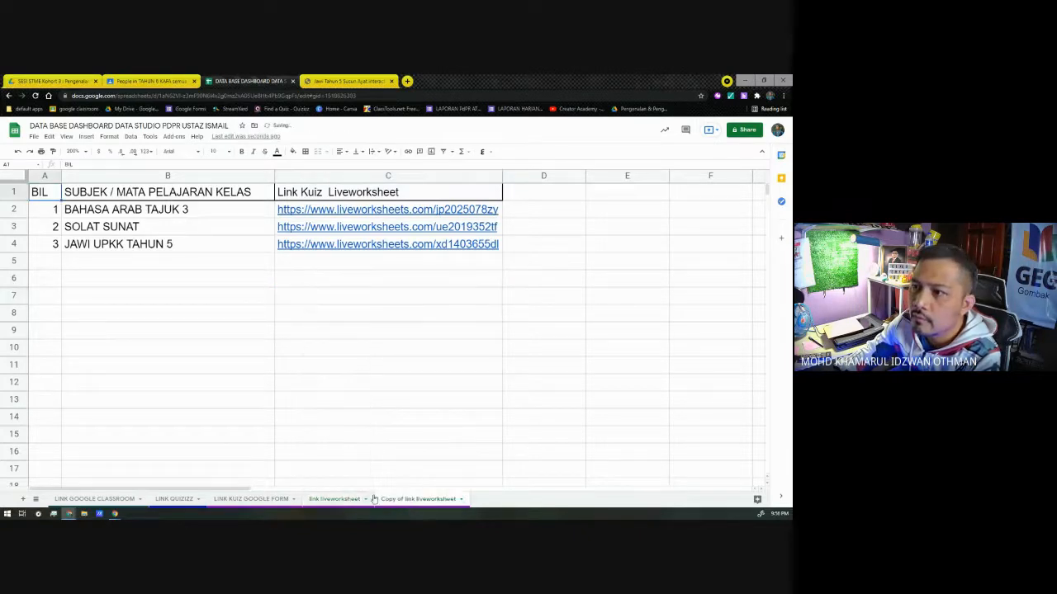
pyautogui.doubleClick(450, 500)
pyautogui.write('l')
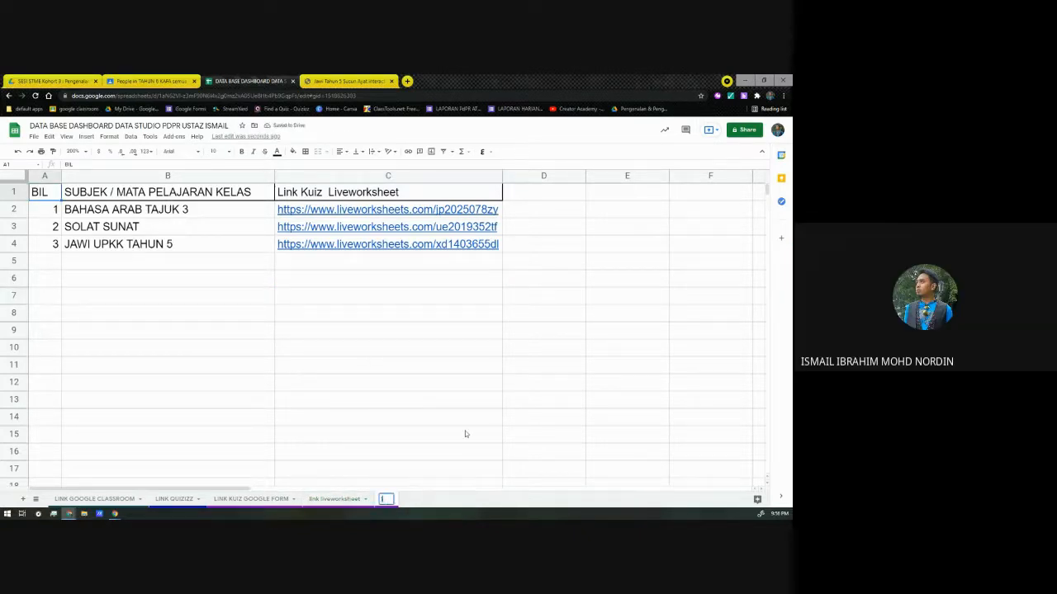
pyautogui.write('ink quiz wordwa')
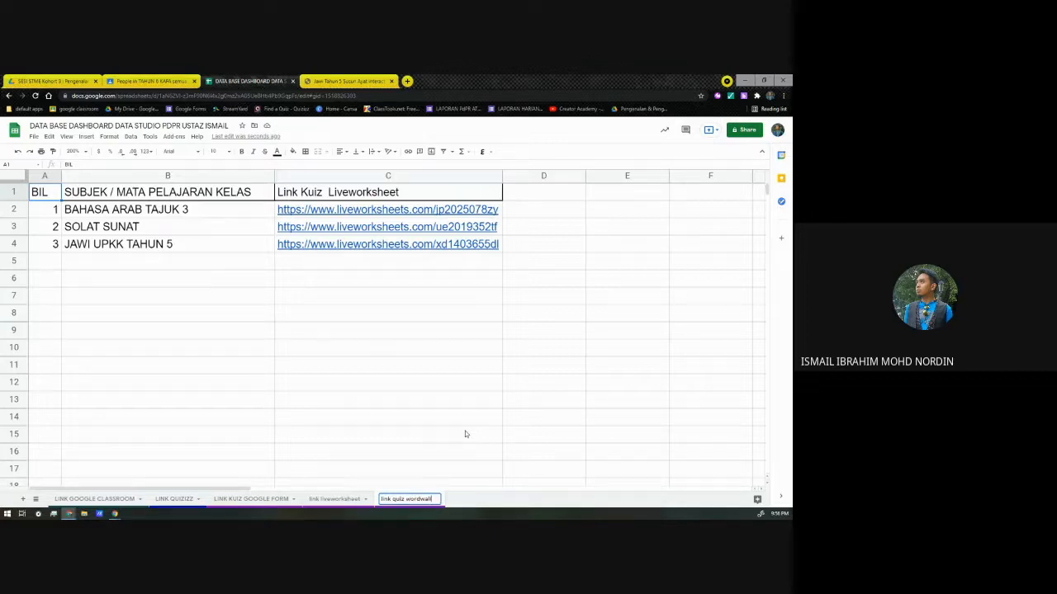
pyautogui.write('ll')
pyautogui.press('Return')
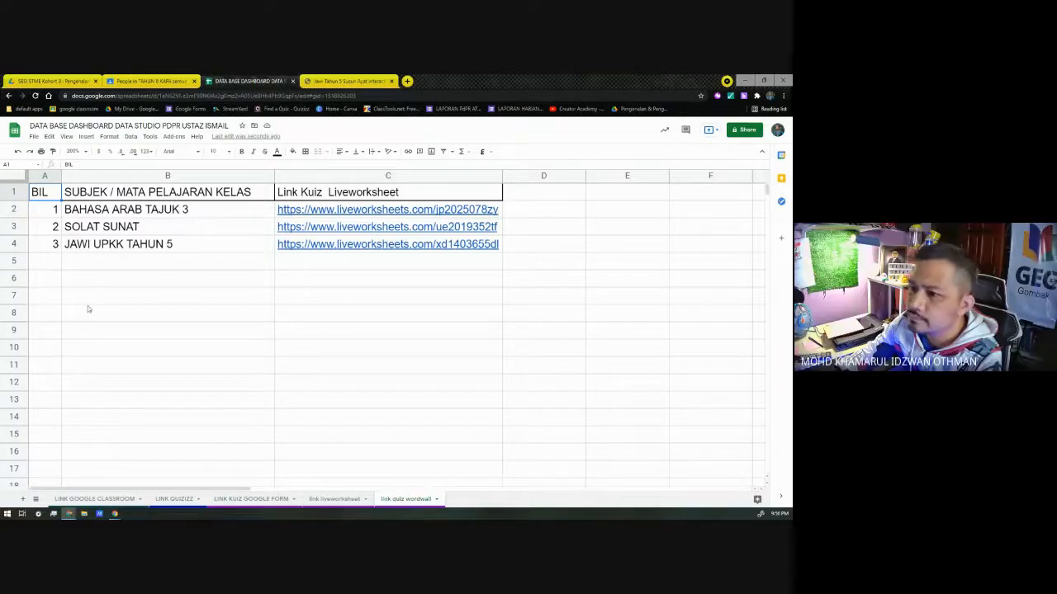
# Step: Clear the copied worksheet entries from A2:C5 of the link quiz wordwall sheet, keeping the header row
pyautogui.click(66, 261)
pyautogui.moveTo(66, 260); pyautogui.dragTo(388, 209)
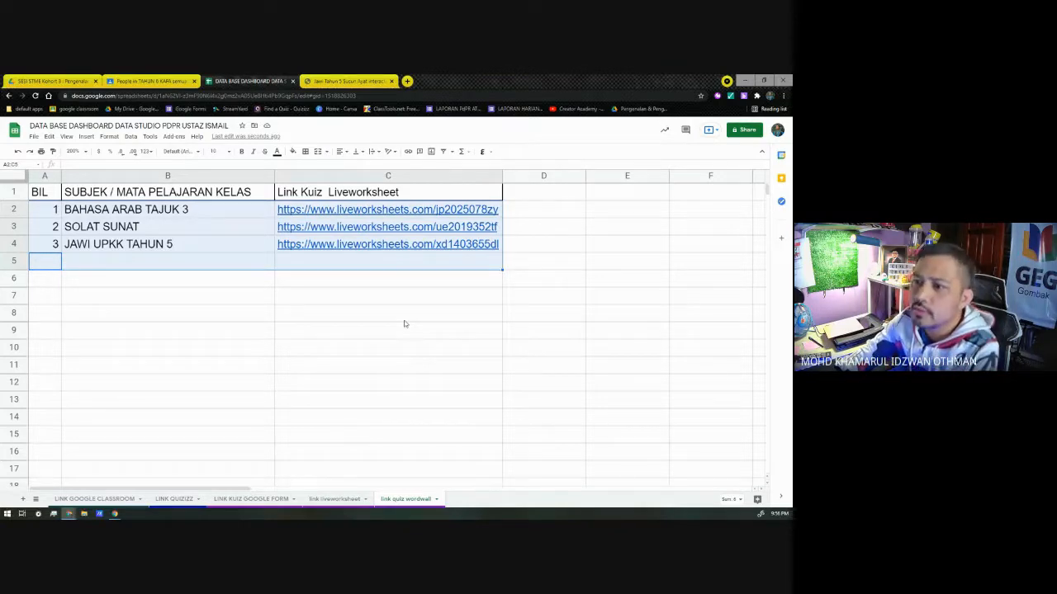
pyautogui.press('Delete')
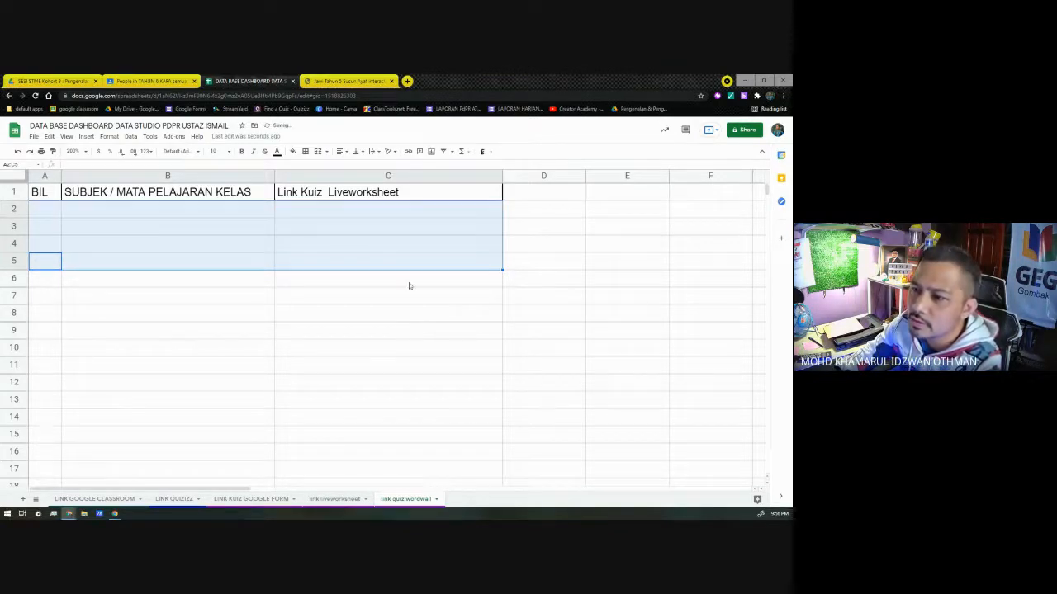
pyautogui.click(418, 226)
# Step: Change the header in C1 of the link quiz wordwall sheet to "Link Kuiz Wordwall"
pyautogui.doubleClick(421, 194)
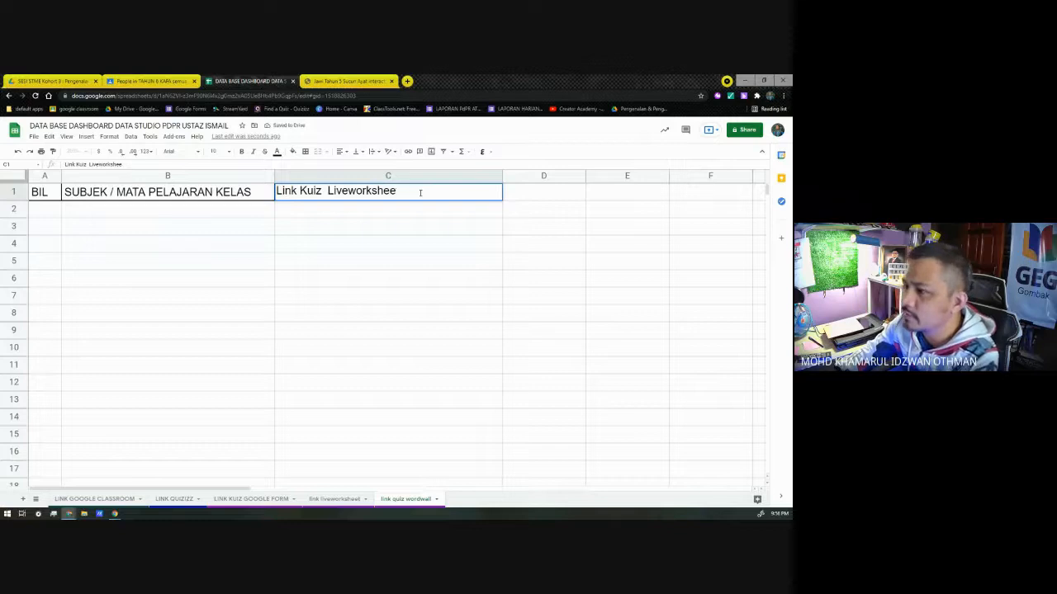
pyautogui.press('BackSpace')
pyautogui.press('BackSpace')
pyautogui.press('BackSpace')
pyautogui.press('BackSpace')
pyautogui.press('BackSpace')
pyautogui.press('BackSpace')
pyautogui.press('BackSpace')
pyautogui.press('BackSpace')
pyautogui.press('BackSpace')
pyautogui.press('BackSpace')
pyautogui.press('BackSpace')
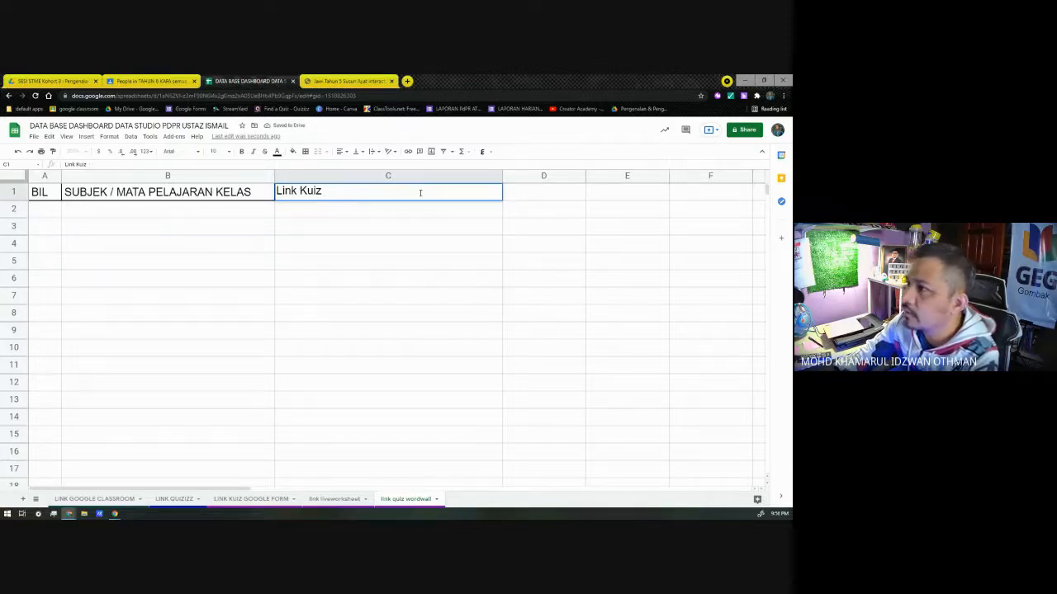
pyautogui.write('Wordwall')
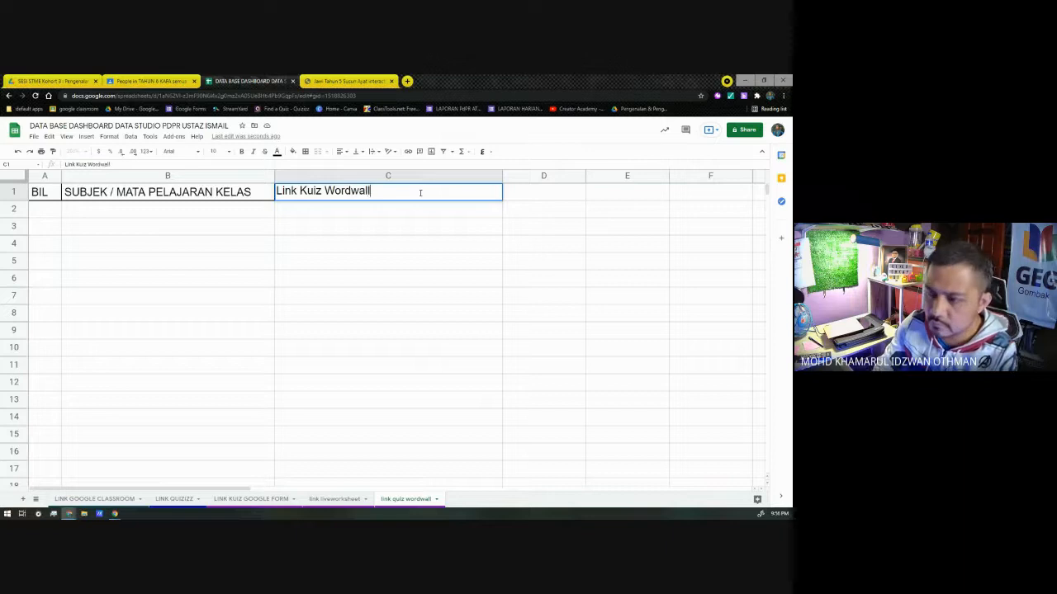
pyautogui.press('Return')
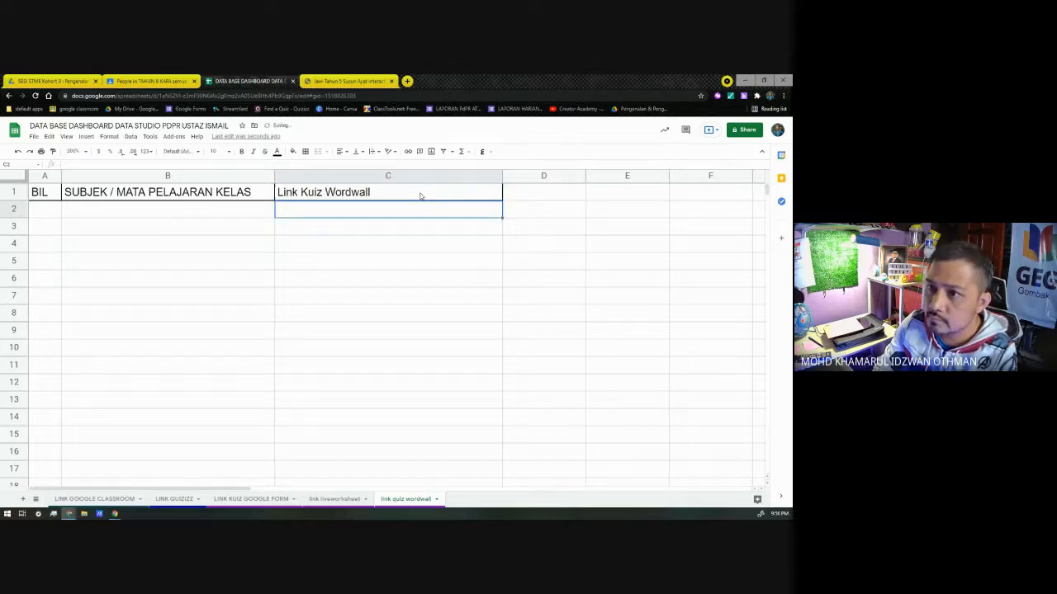
pyautogui.click(380, 263)
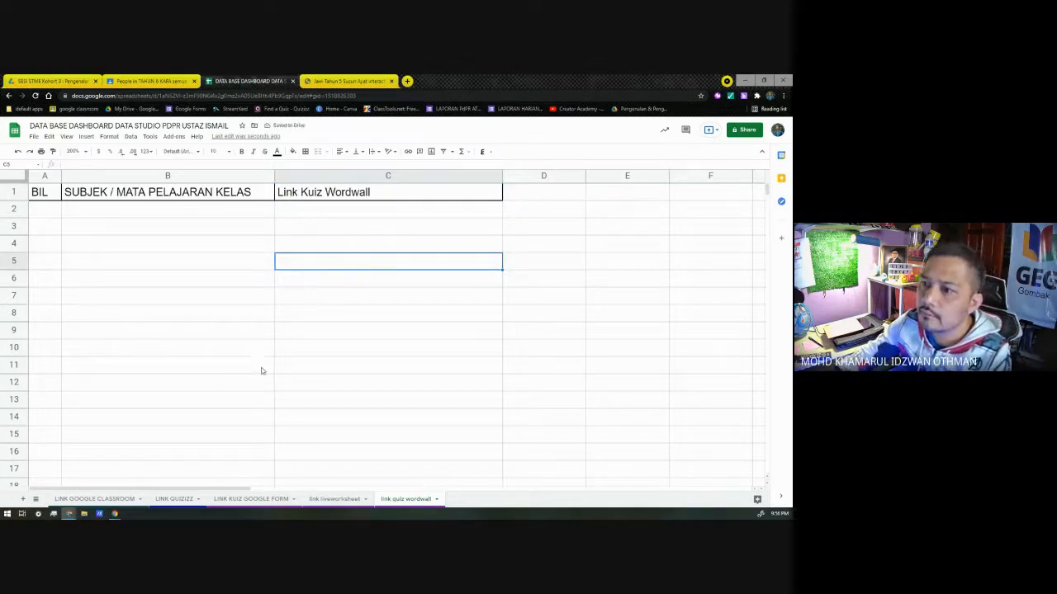
pyautogui.click(222, 214)
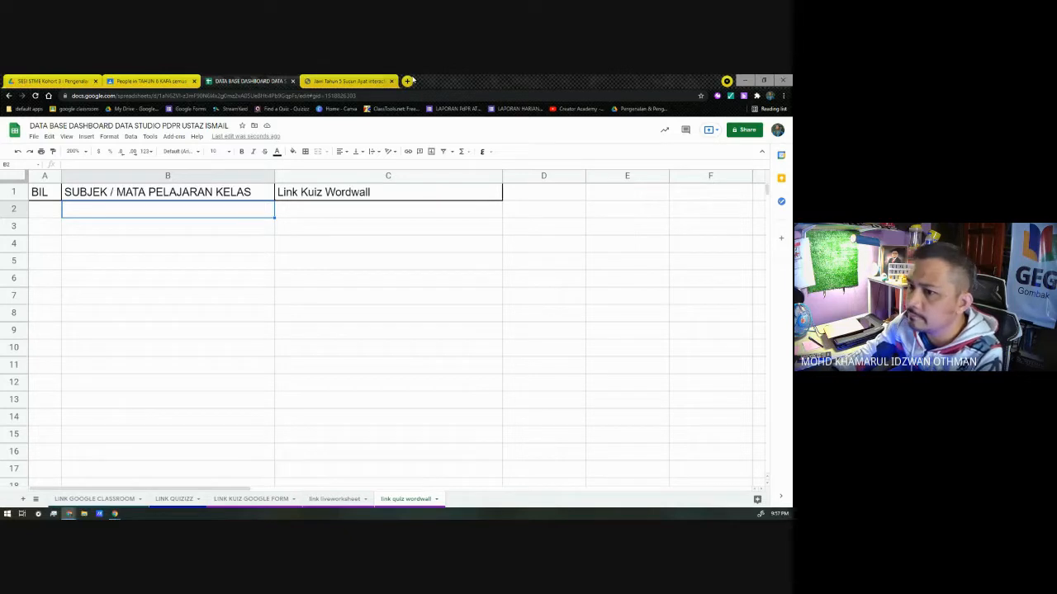
# Step: Search Google for wordwall.net in a new browser tab and open the Wordwall site from the results
pyautogui.click(406, 81)
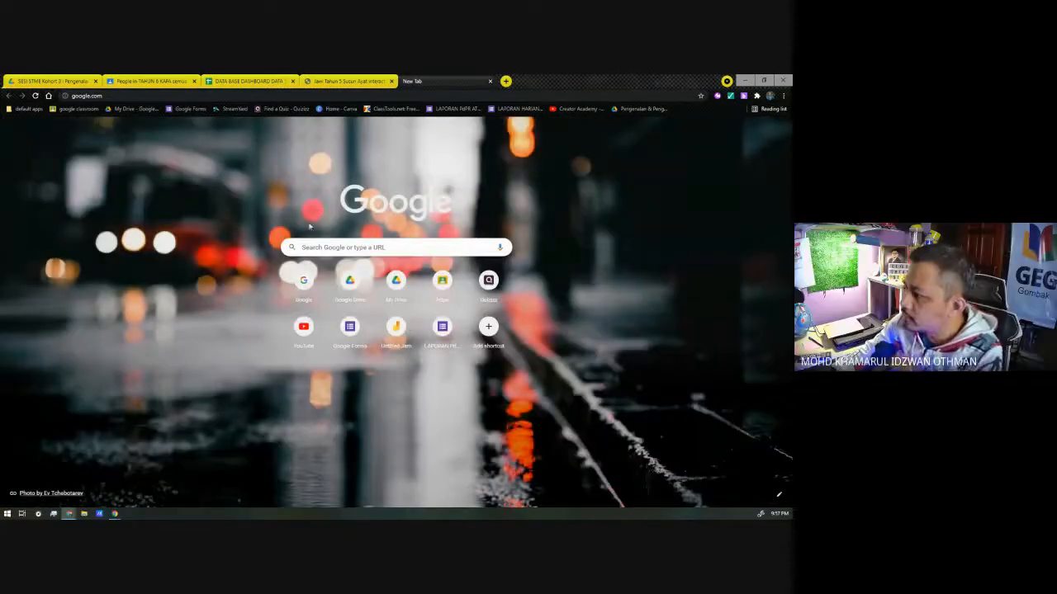
pyautogui.click(48, 96)
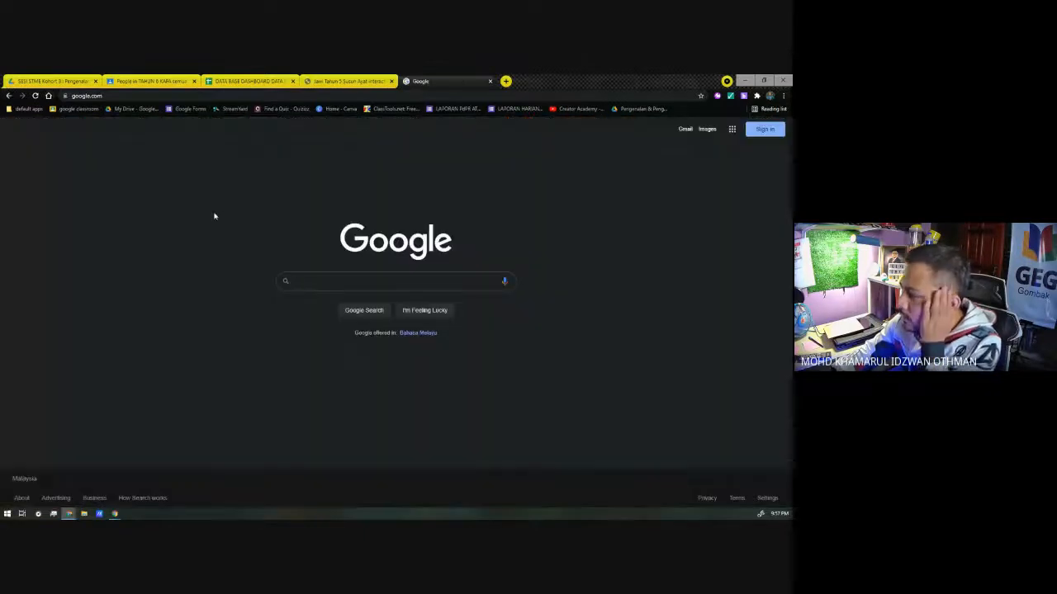
pyautogui.write('wordwall')
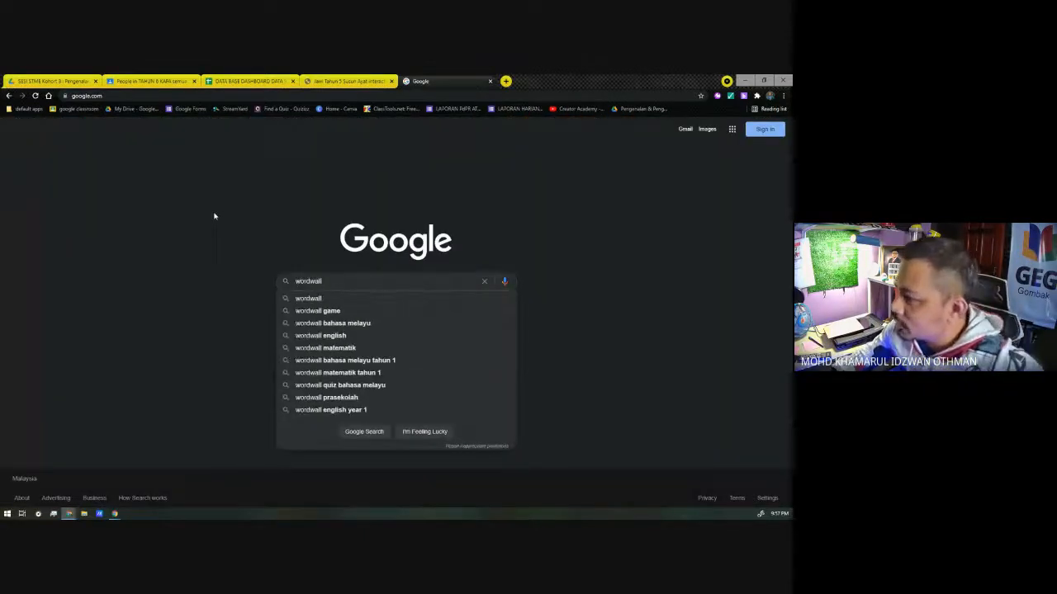
pyautogui.write('.ney')
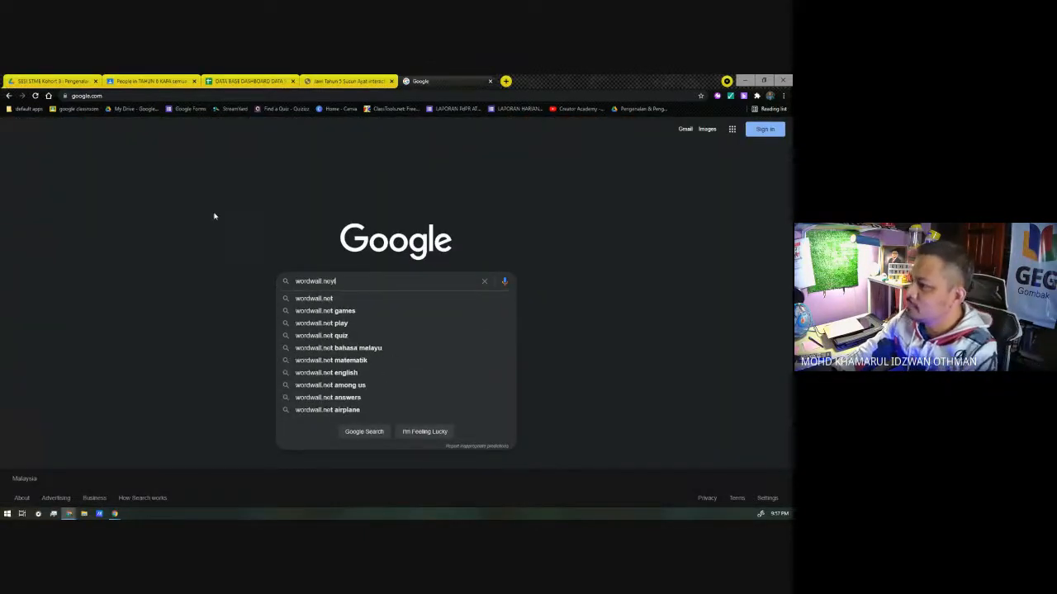
pyautogui.press('BackSpace')
pyautogui.write('t')
pyautogui.press('Return')
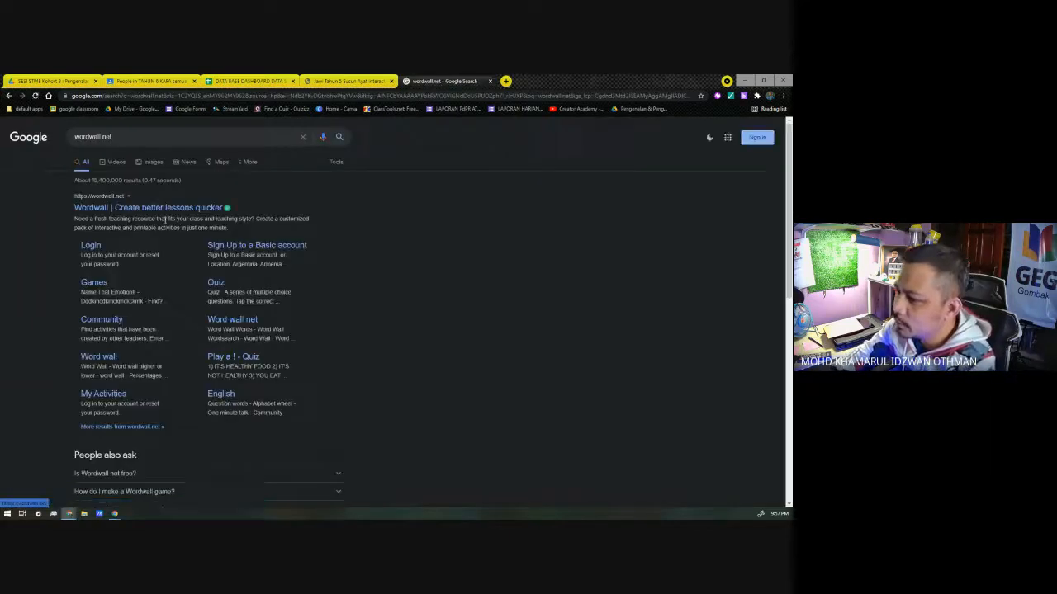
pyautogui.click(164, 219)
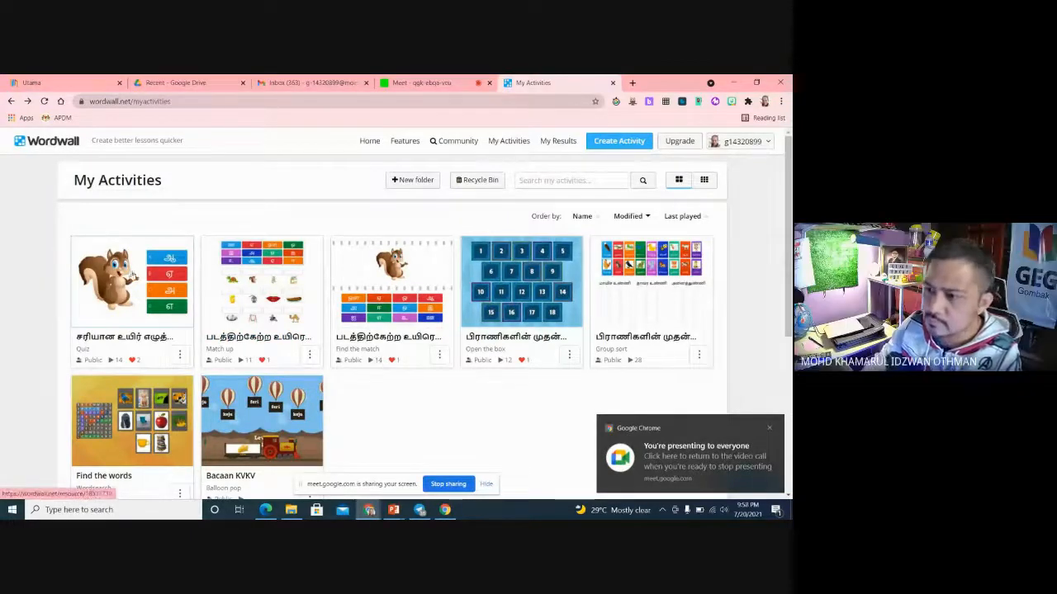
# Step: Copy the sharing link for other teachers of the first quiz in Wordwall's My Activities
pyautogui.click(179, 356)
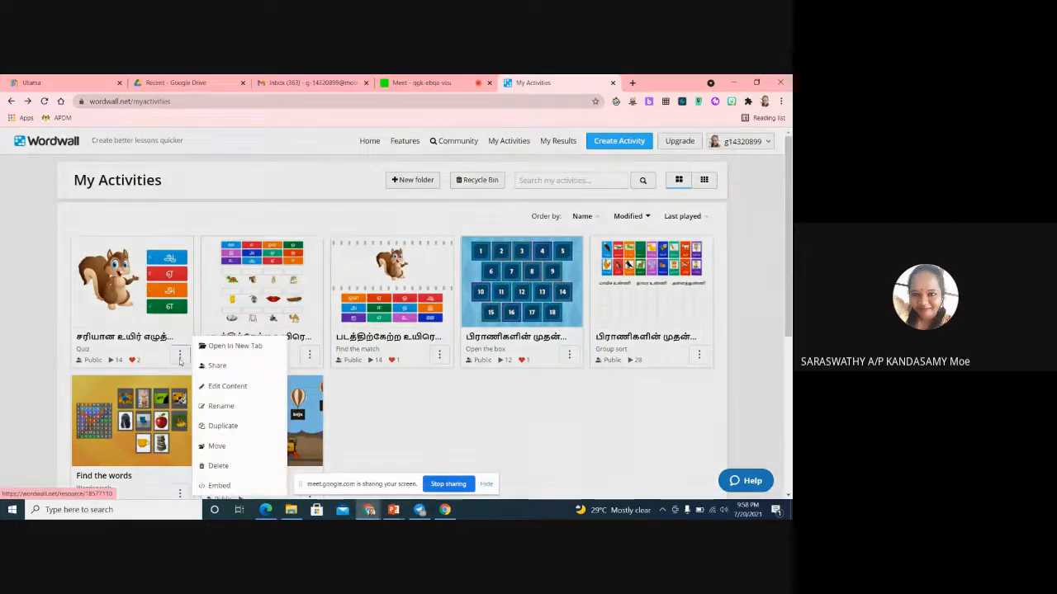
pyautogui.click(222, 369)
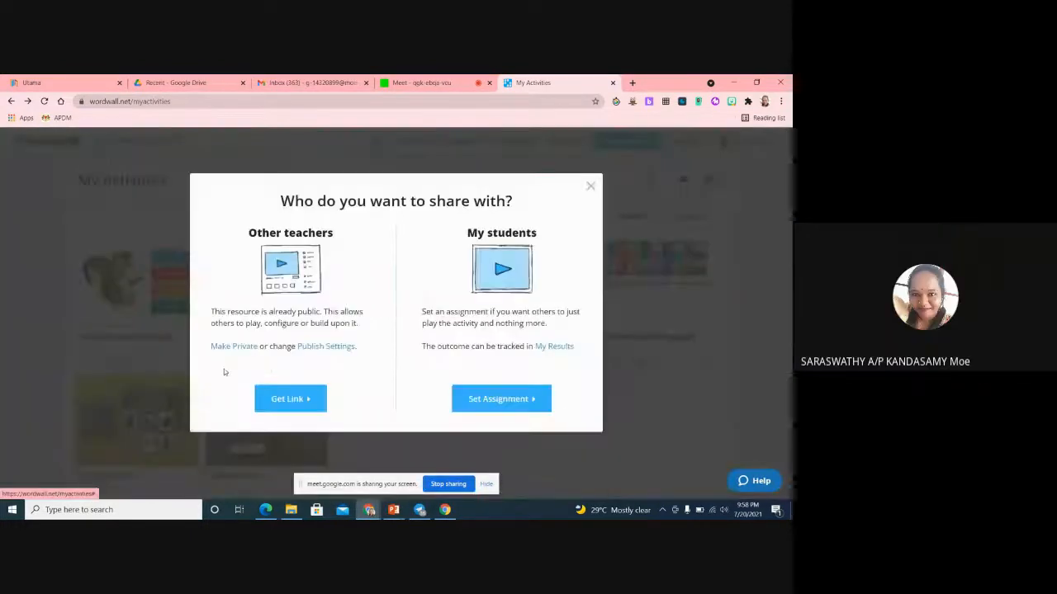
pyautogui.click(303, 403)
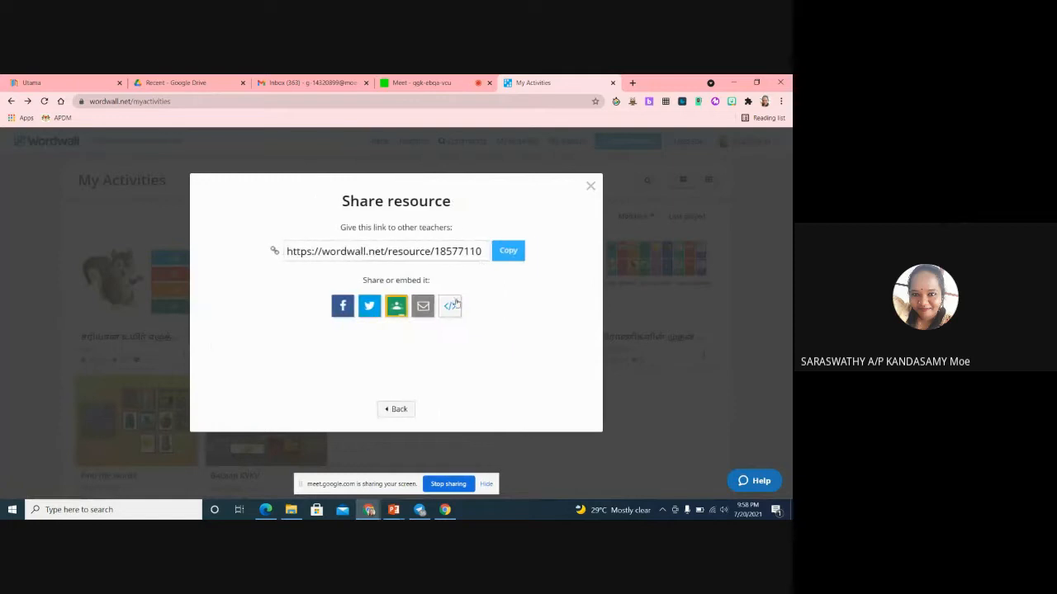
pyautogui.click(508, 252)
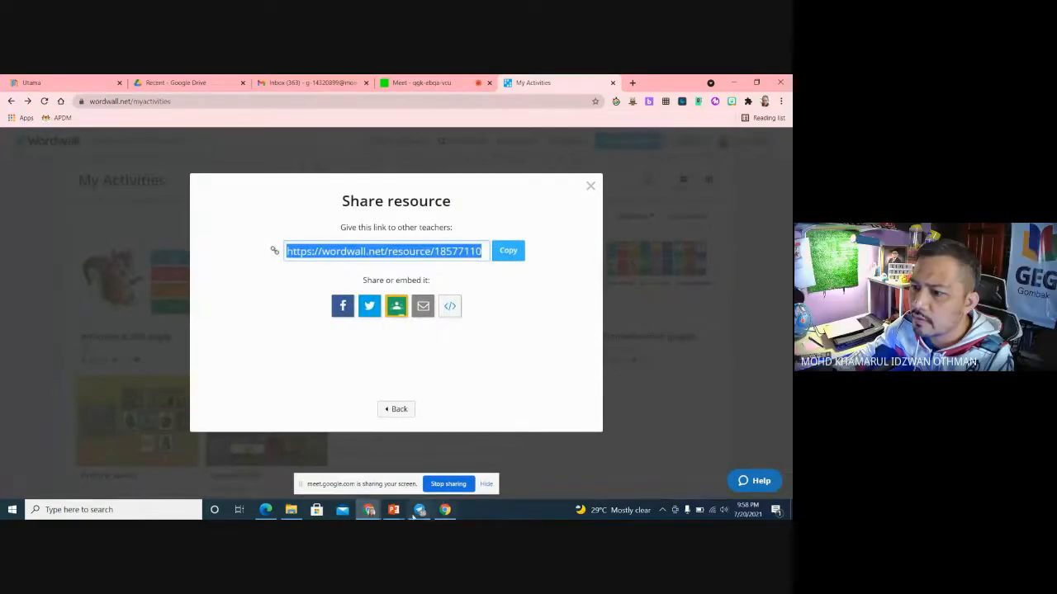
# Step: Switch to the DATA BASE DASHBOARD DATA STUDIO spreadsheet and check the first Wordwall link in C2
pyautogui.click(372, 511)
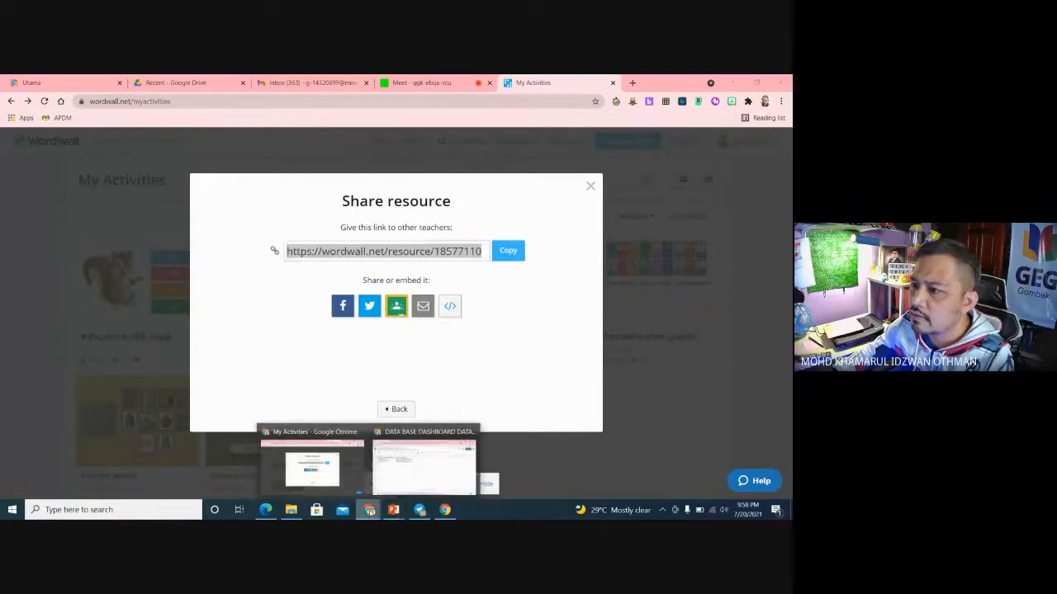
pyautogui.click(423, 473)
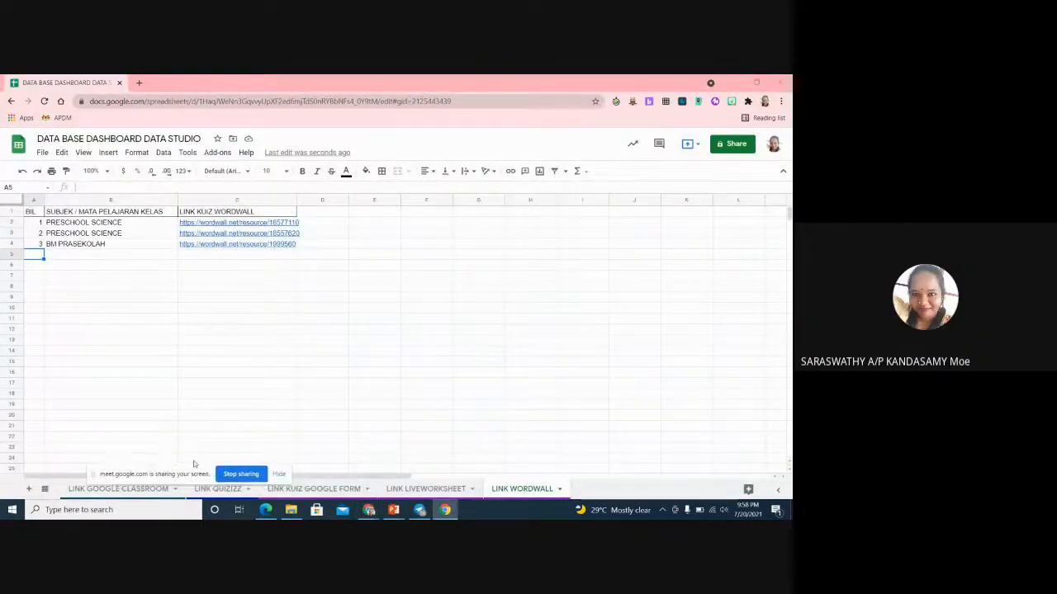
pyautogui.moveTo(254, 231)
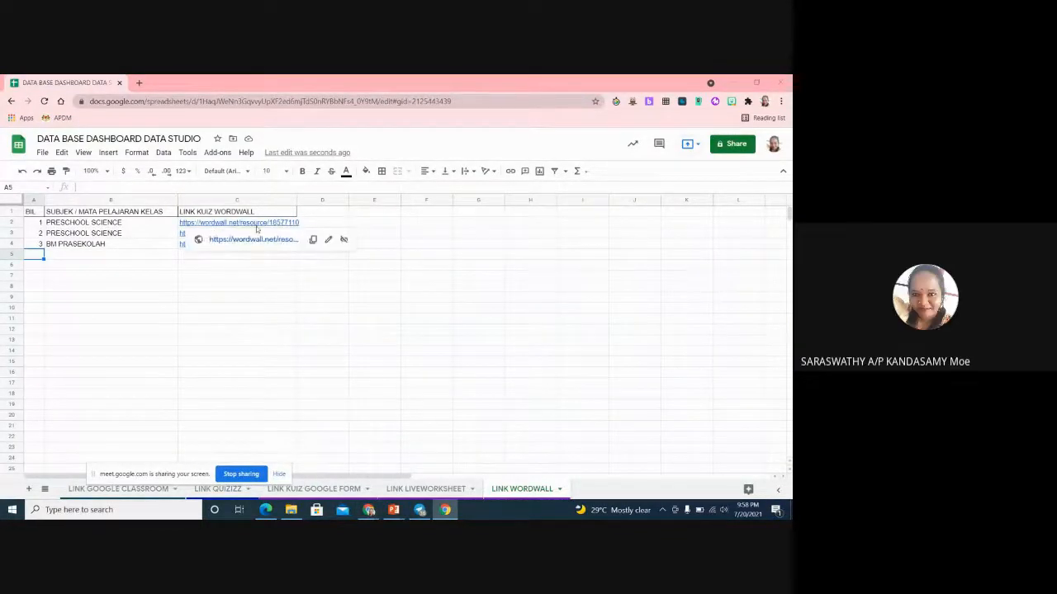
# Step: Widen column C of the LINK WORDWALL sheet so the full Wordwall links fit inside it
pyautogui.click(289, 341)
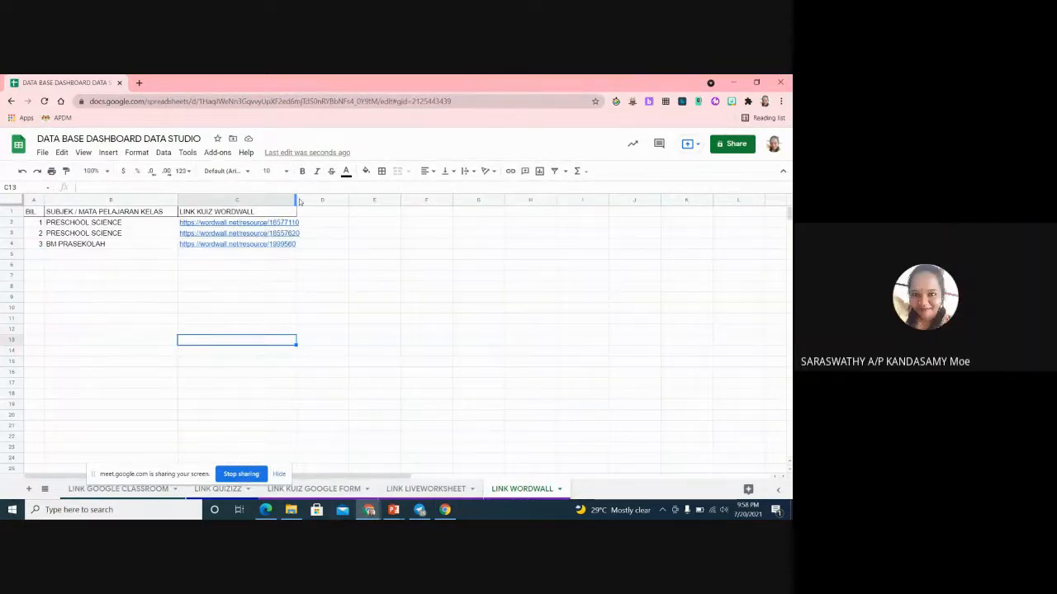
pyautogui.moveTo(364, 199); pyautogui.dragTo(367, 199)
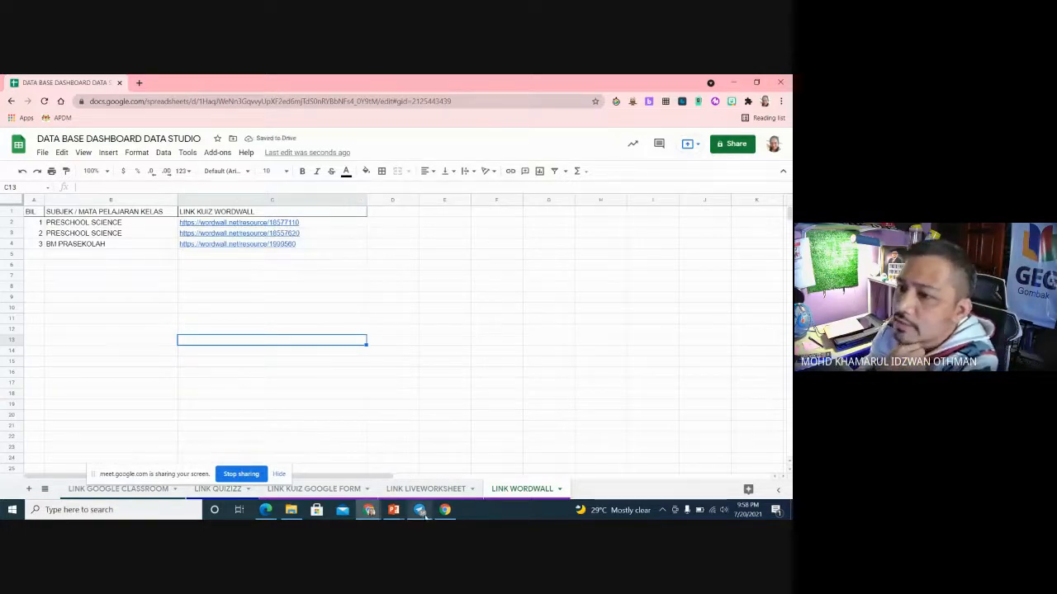
pyautogui.click(438, 427)
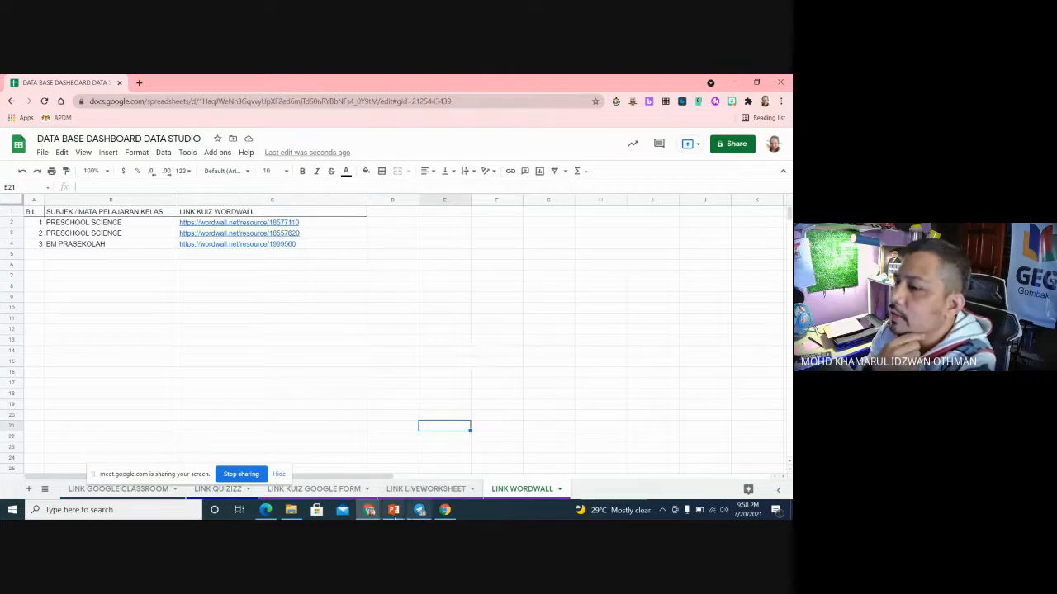
# Step: Switch to the Wordwall browser window and close the Share resource dialog over My Activities
pyautogui.moveTo(369, 510)
pyautogui.click(346, 478)
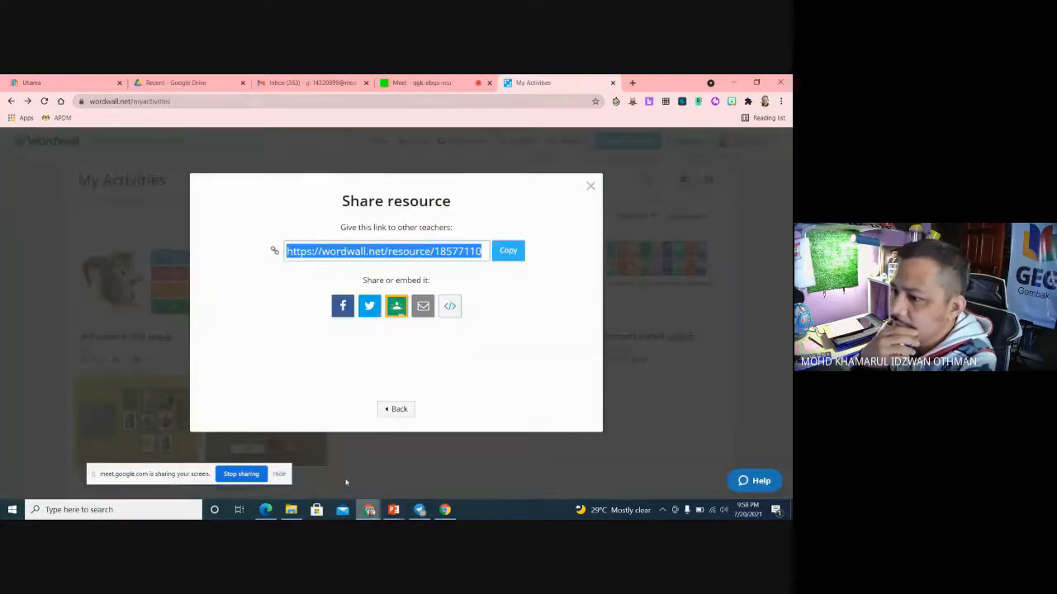
pyautogui.click(590, 185)
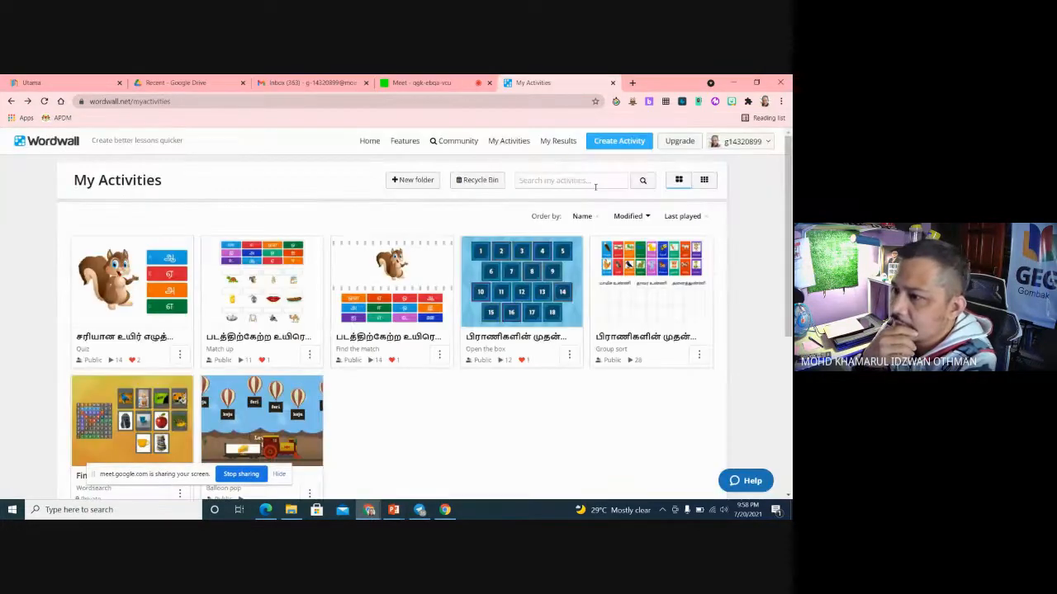
# Step: Search Google for wordwall in the Utama browser tab and open the Wordwall site from the results
pyautogui.click(226, 101)
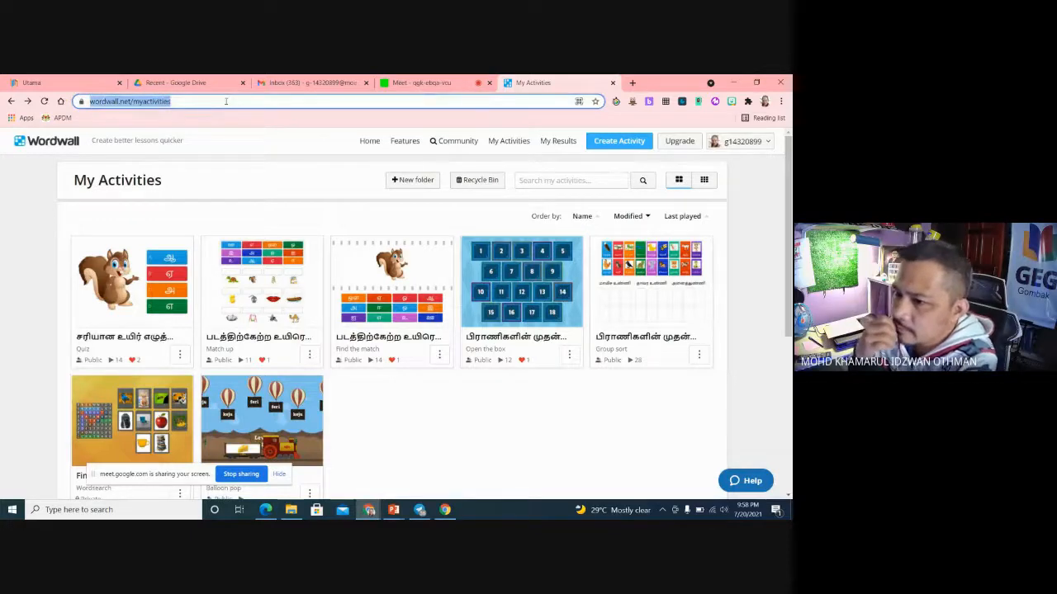
pyautogui.press('BackSpace')
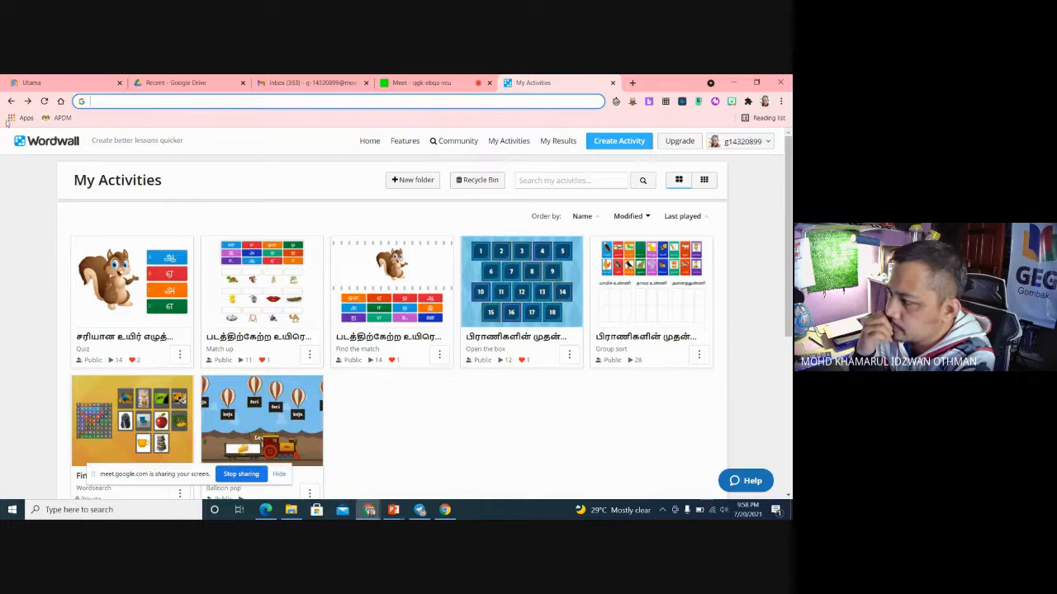
pyautogui.click(32, 83)
pyautogui.click(152, 102)
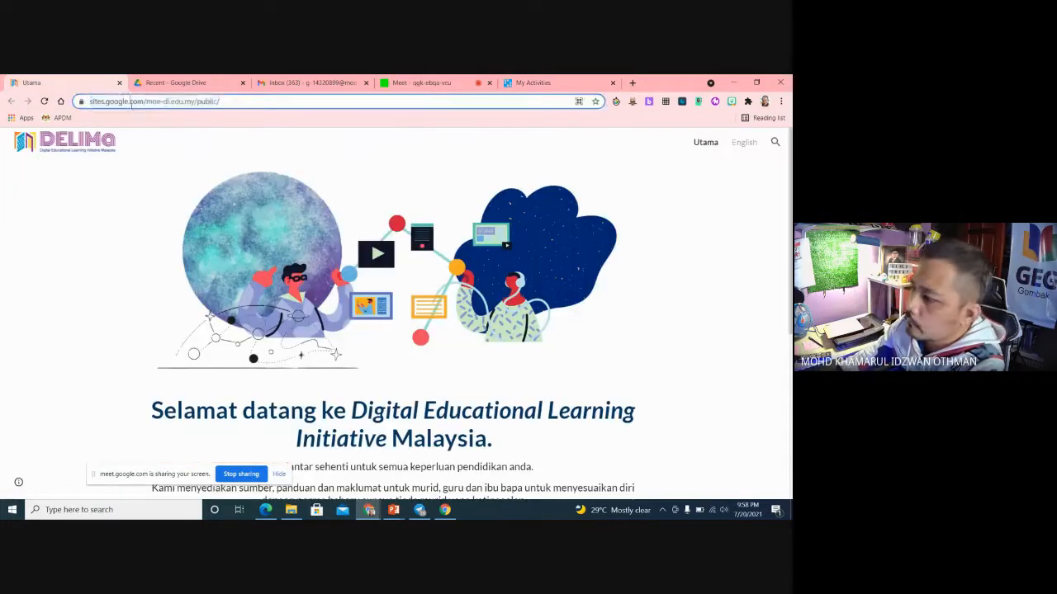
pyautogui.write('WRD')
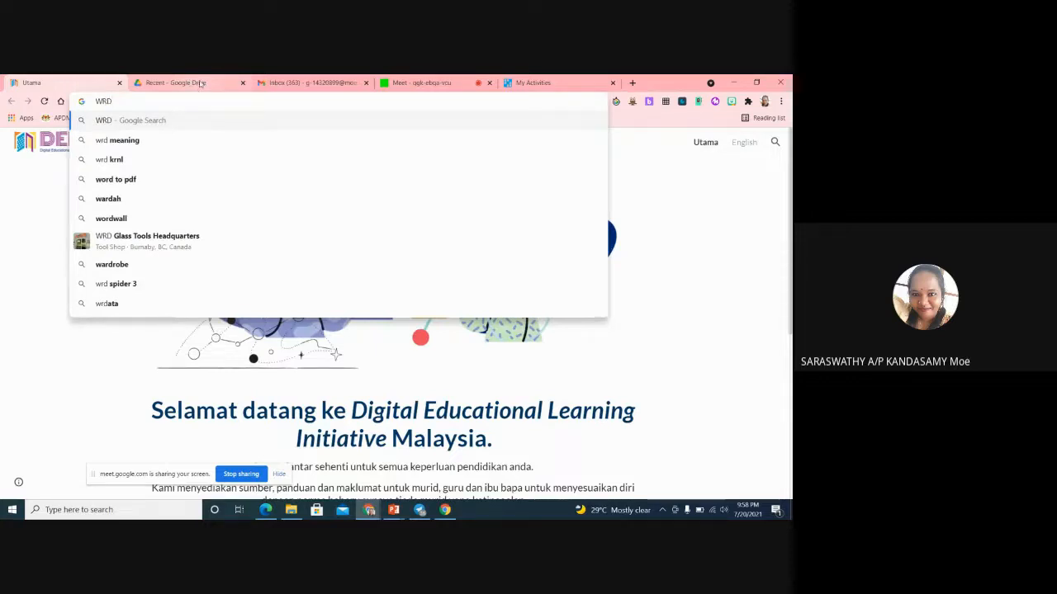
pyautogui.press('BackSpace')
pyautogui.press('BackSpace')
pyautogui.write('OR')
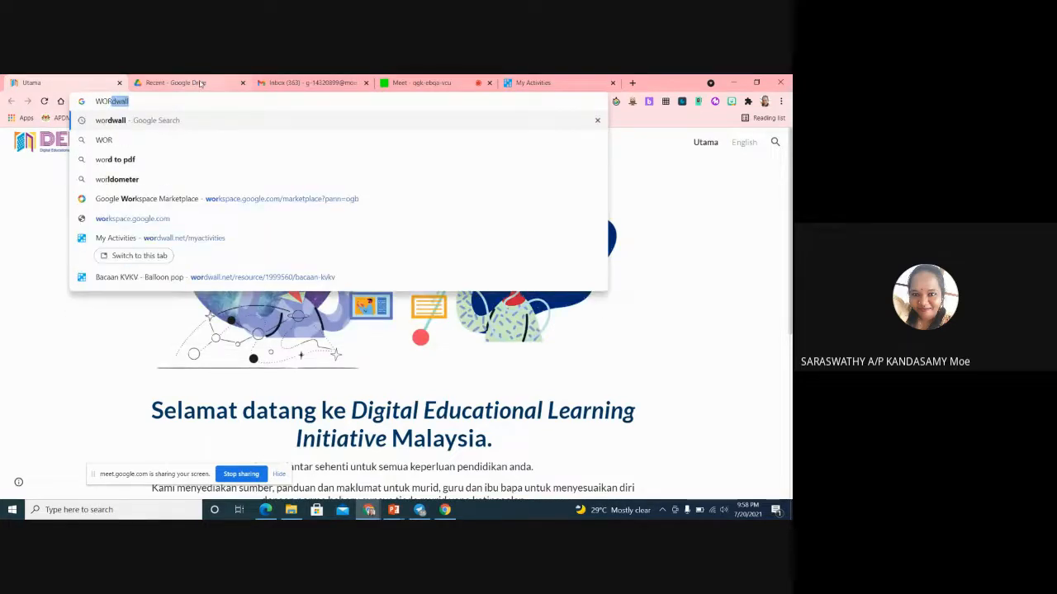
pyautogui.write('DWALL')
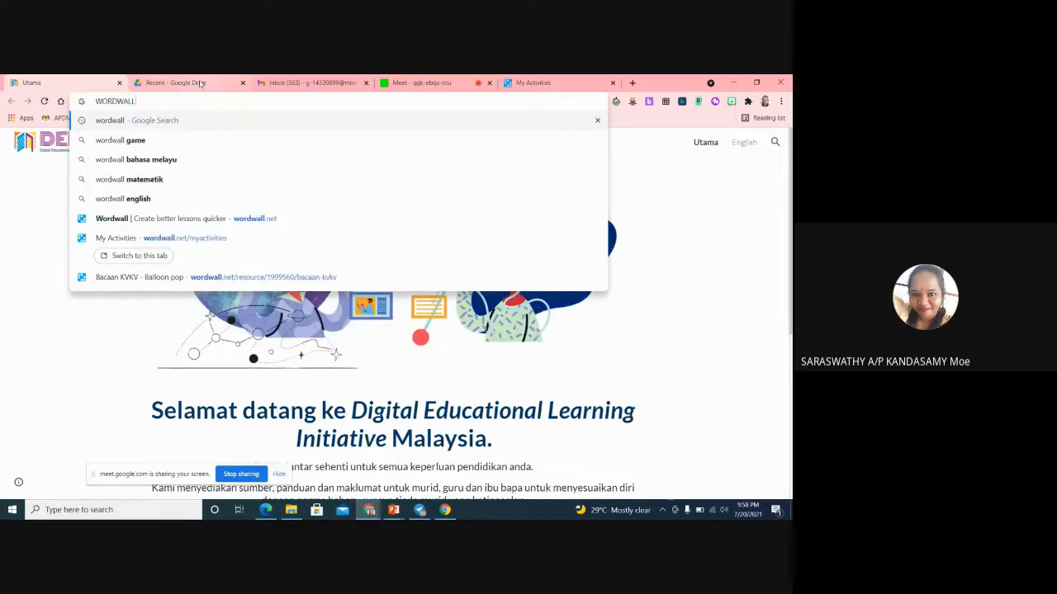
pyautogui.press('Return')
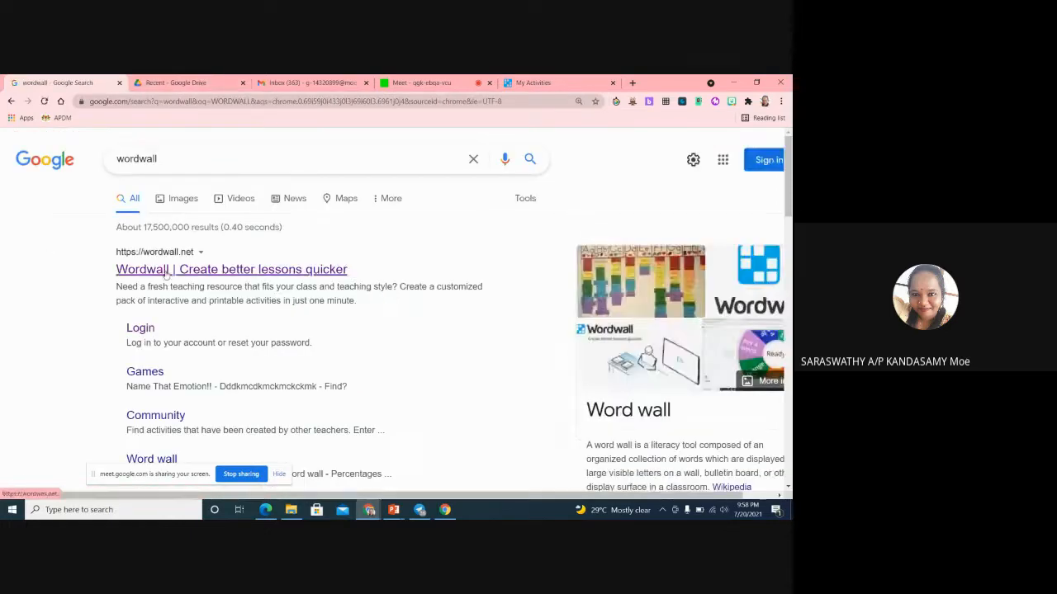
pyautogui.click(165, 271)
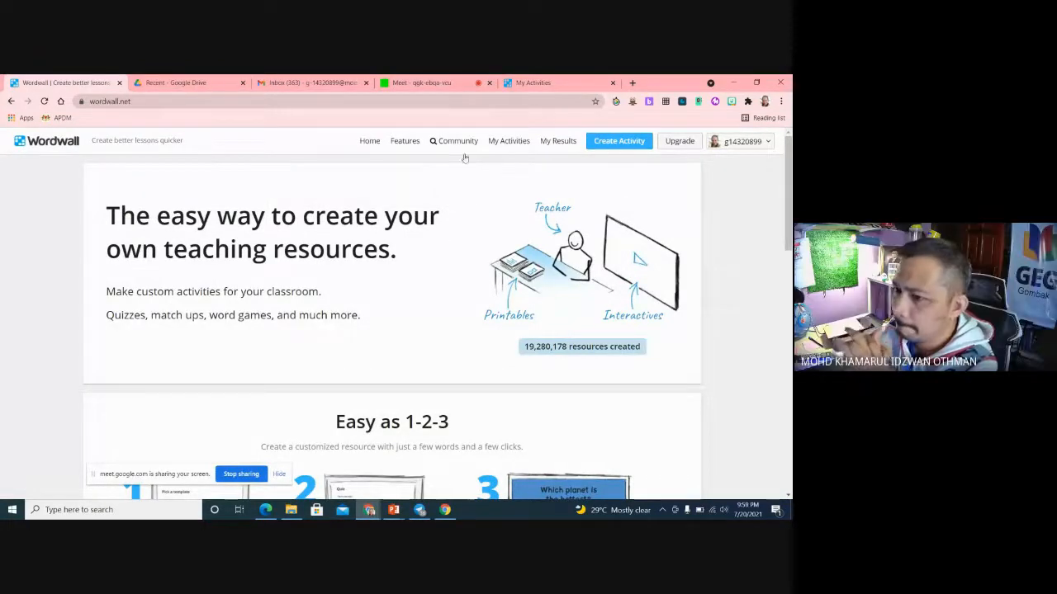
# Step: Open the first quiz from Wordwall's My Activities and look over its page, including the sharing, theme and option settings
pyautogui.scroll(-4, 653, 229)
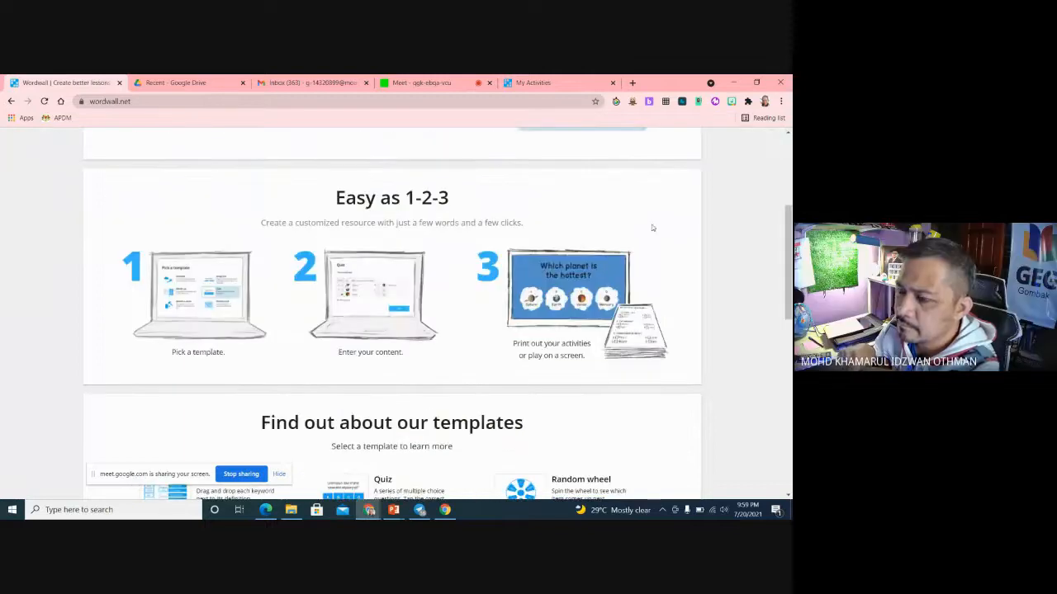
pyautogui.scroll(4, 615, 228)
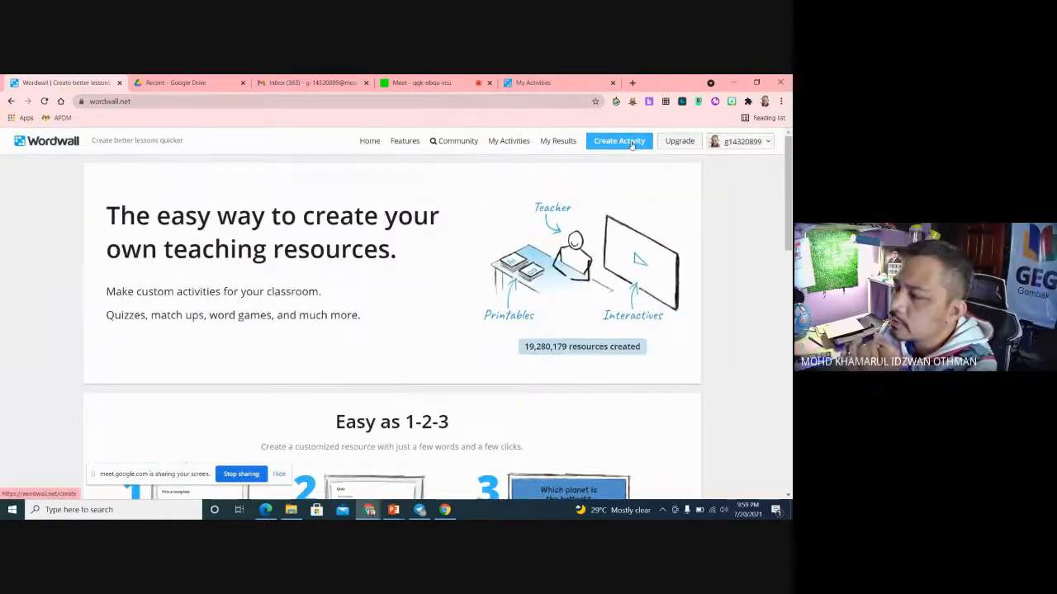
pyautogui.click(508, 142)
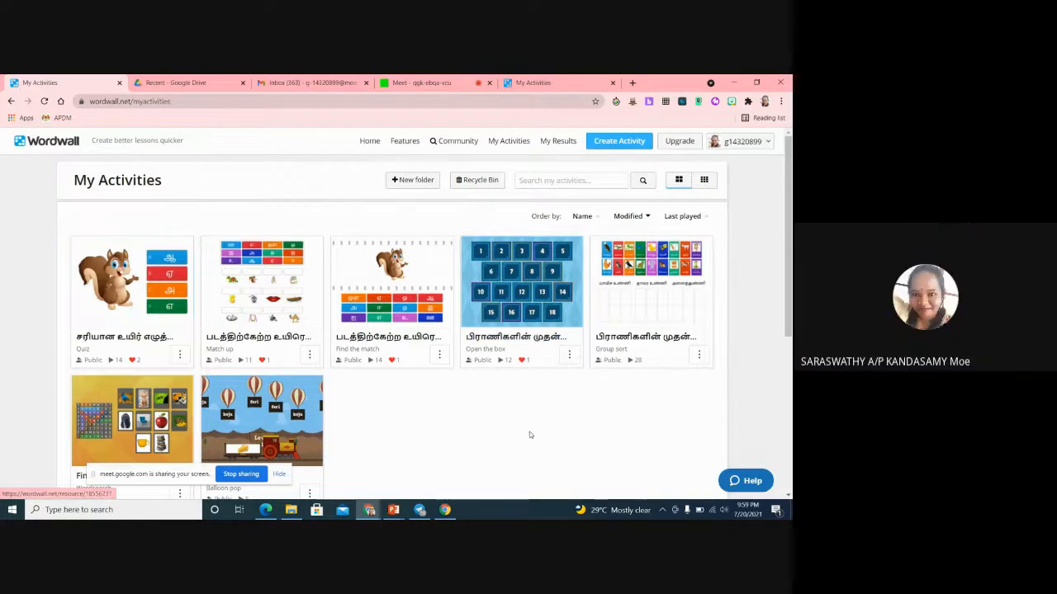
pyautogui.click(122, 326)
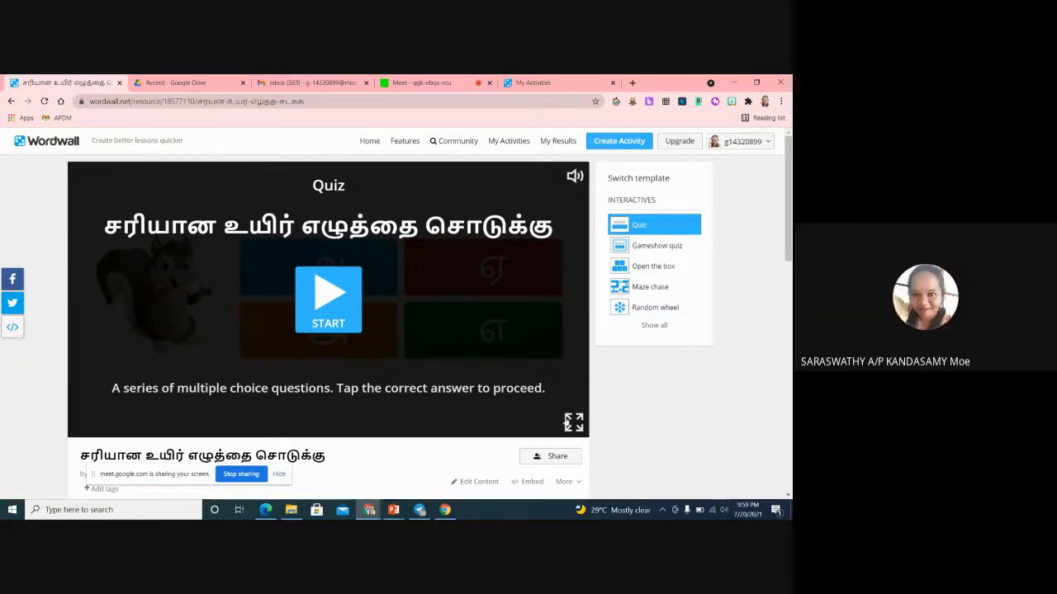
pyautogui.scroll(-3, 648, 423)
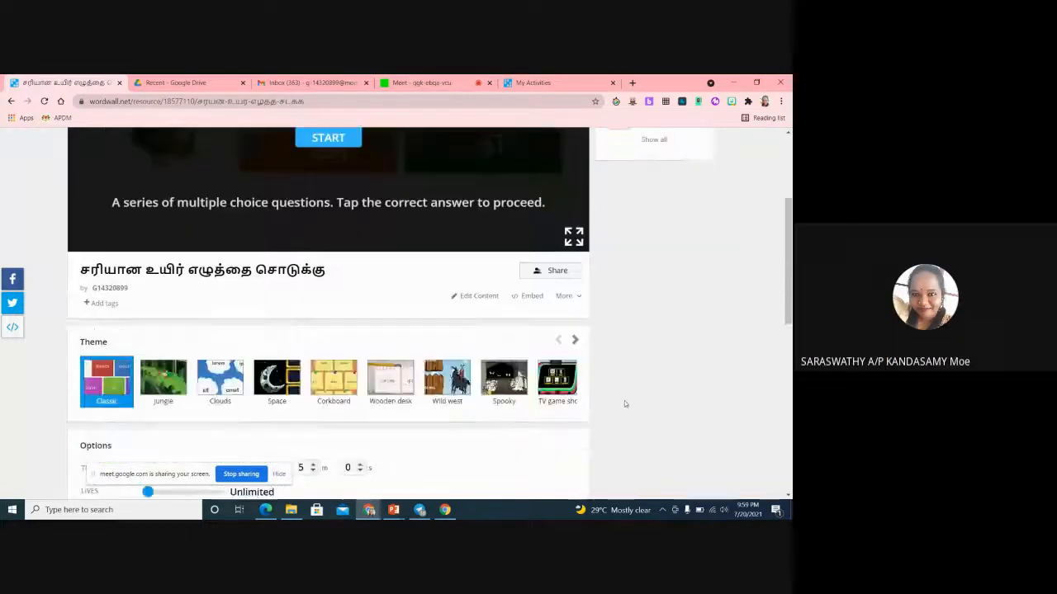
pyautogui.scroll(3, 625, 400)
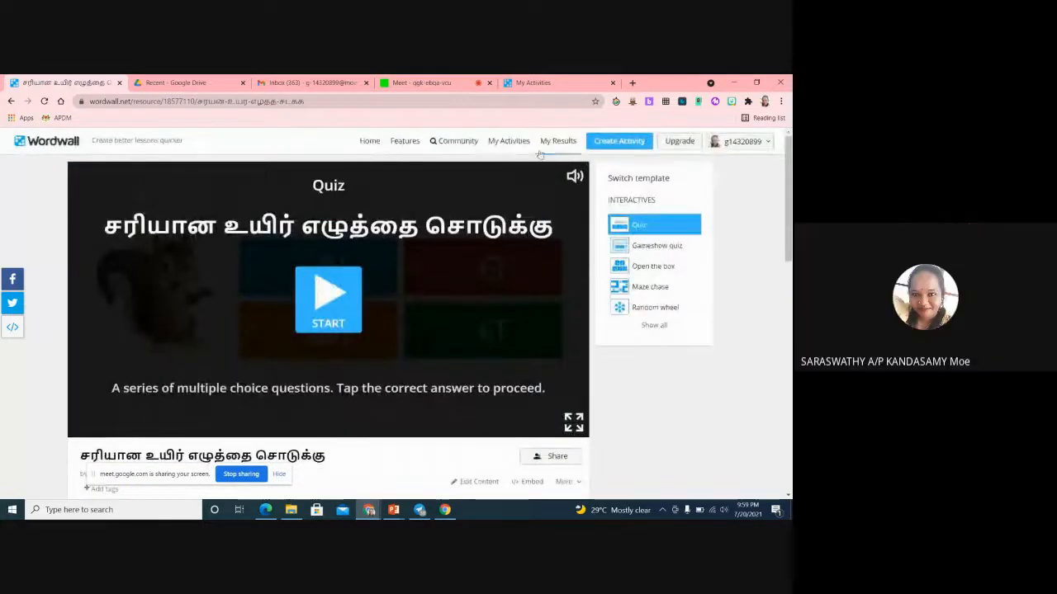
pyautogui.click(508, 141)
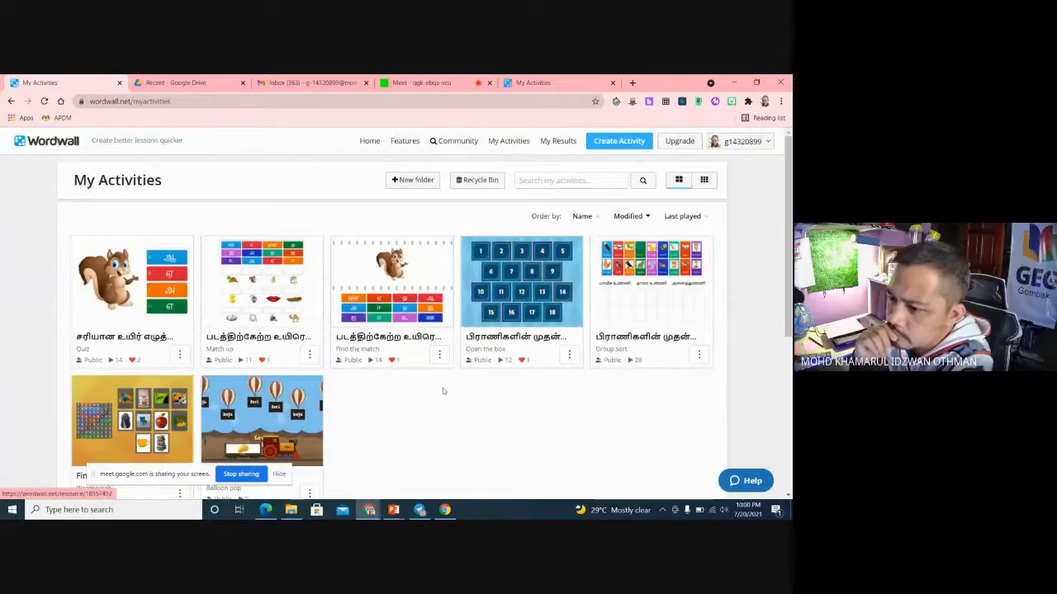
pyautogui.click(679, 141)
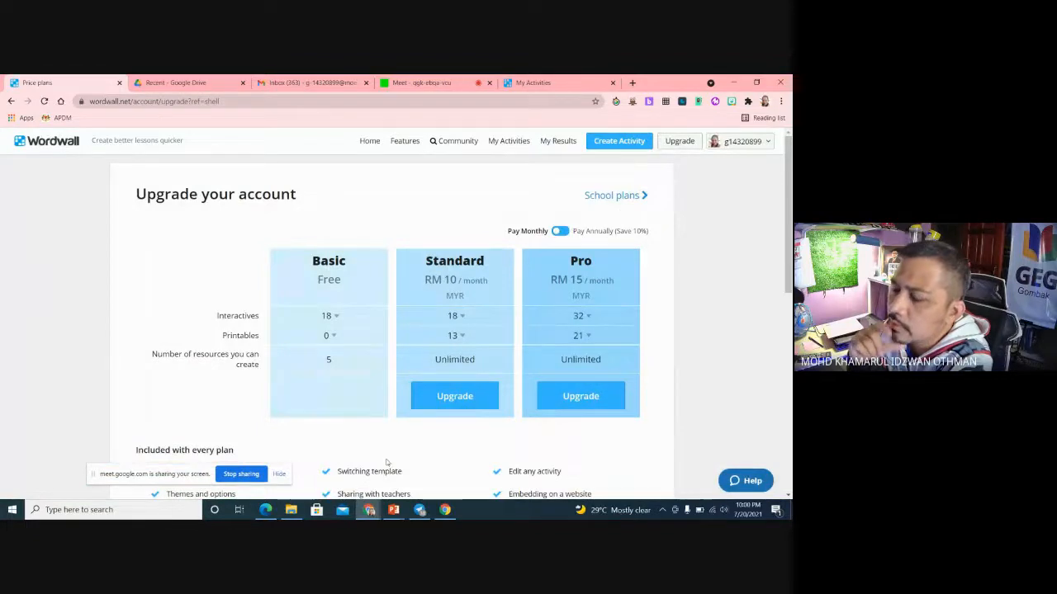
pyautogui.click(11, 102)
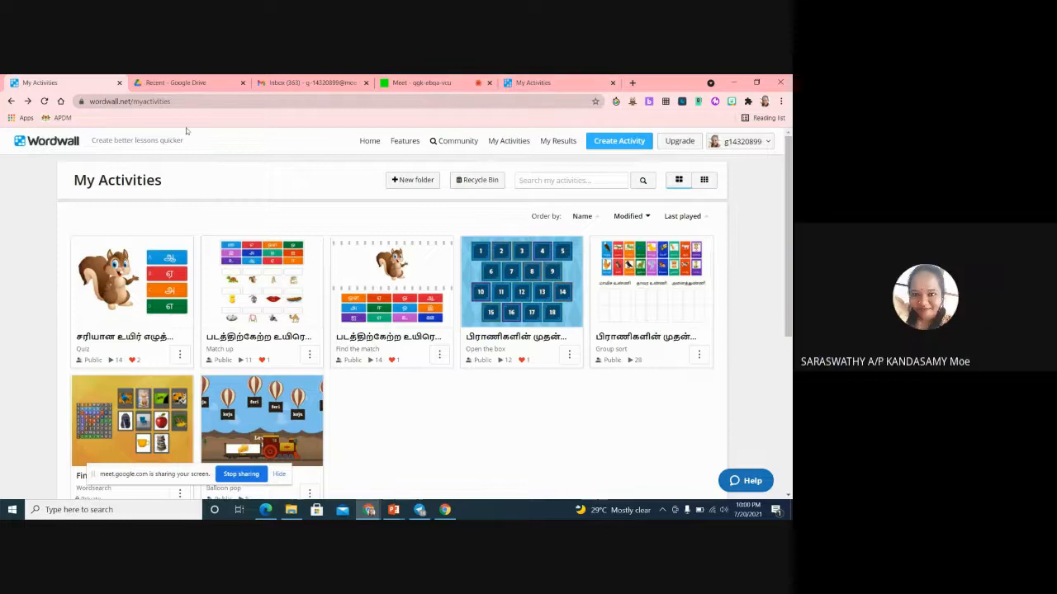
# Step: Open the Find the words wordsearch from My Activities, look over its themes and options, and return to the activity list
pyautogui.click(198, 101)
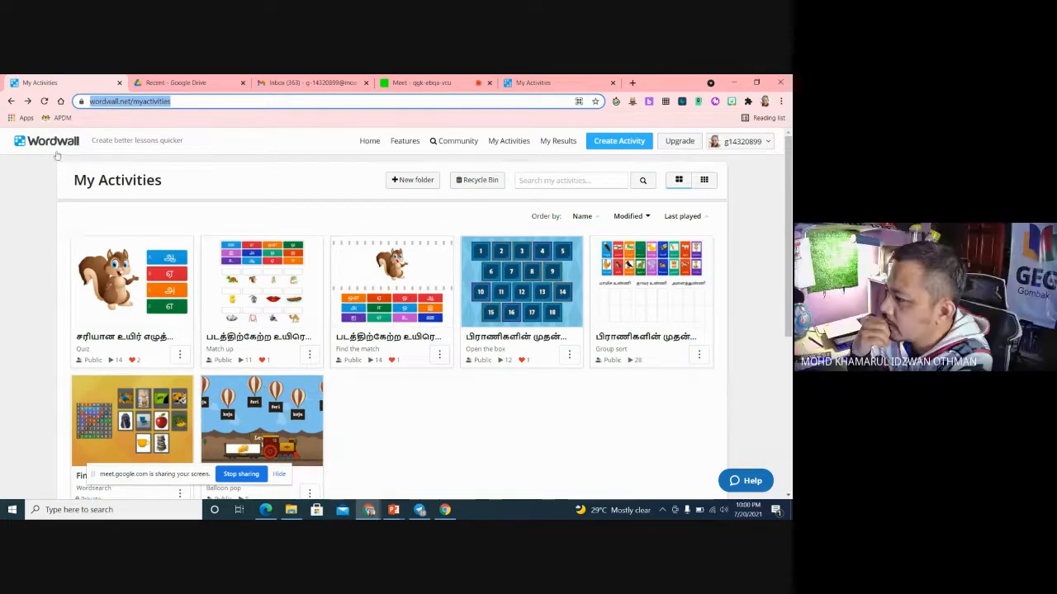
pyautogui.click(13, 102)
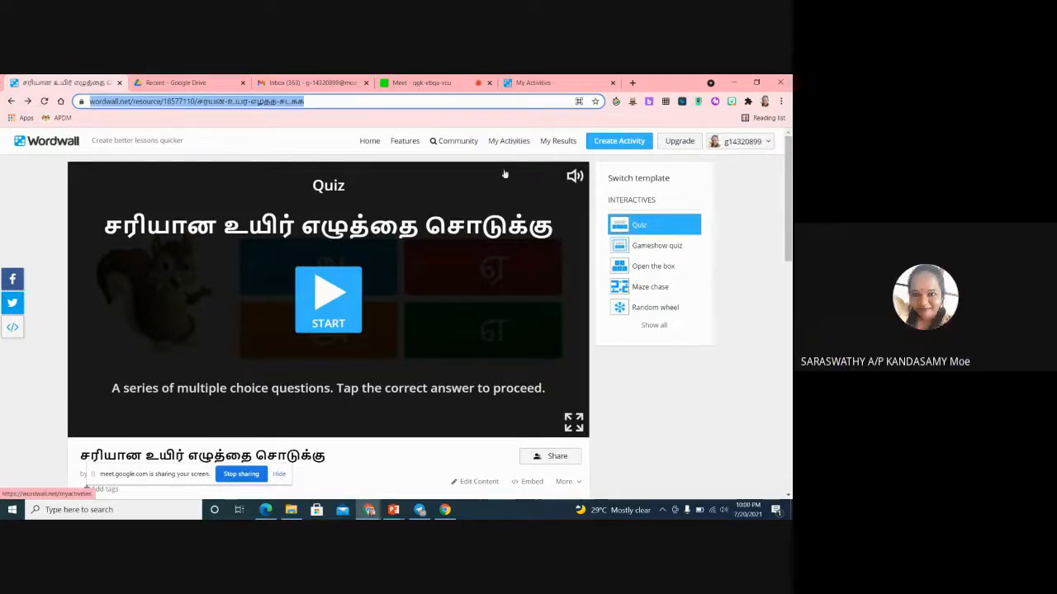
pyautogui.click(368, 142)
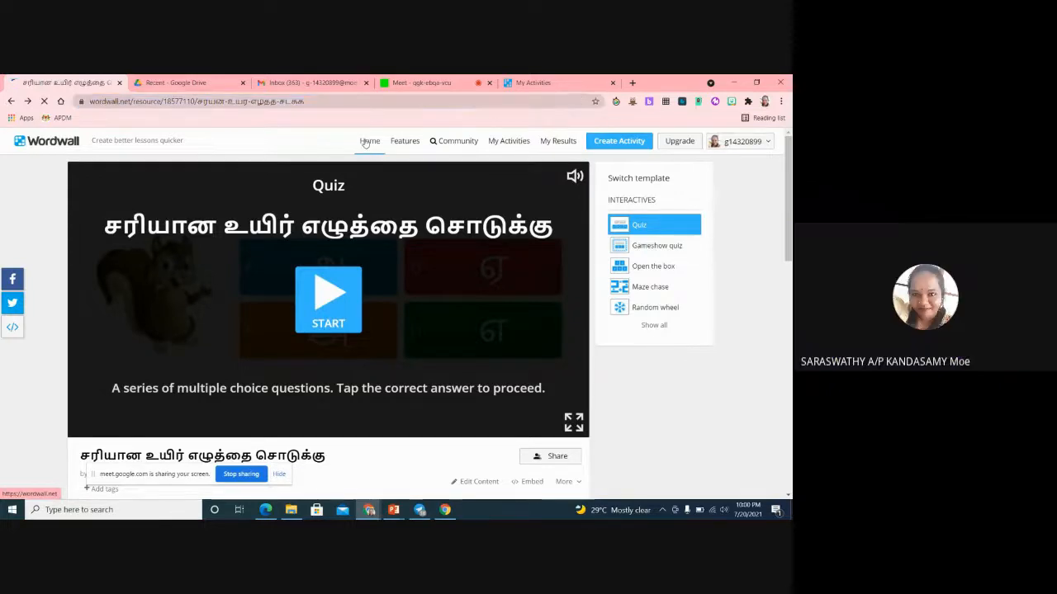
pyautogui.click(508, 141)
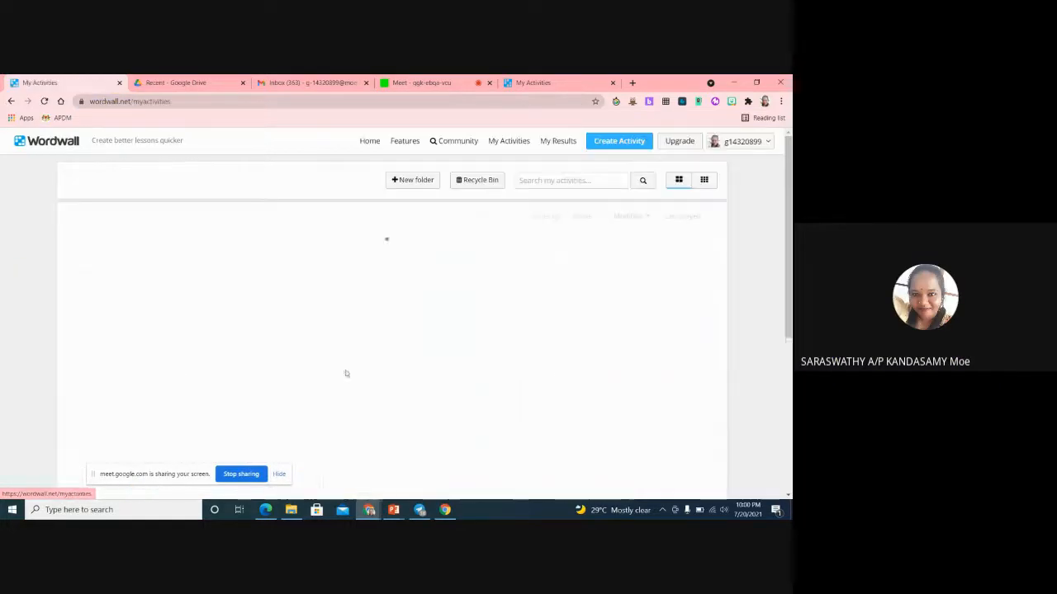
pyautogui.scroll(-2, 346, 374)
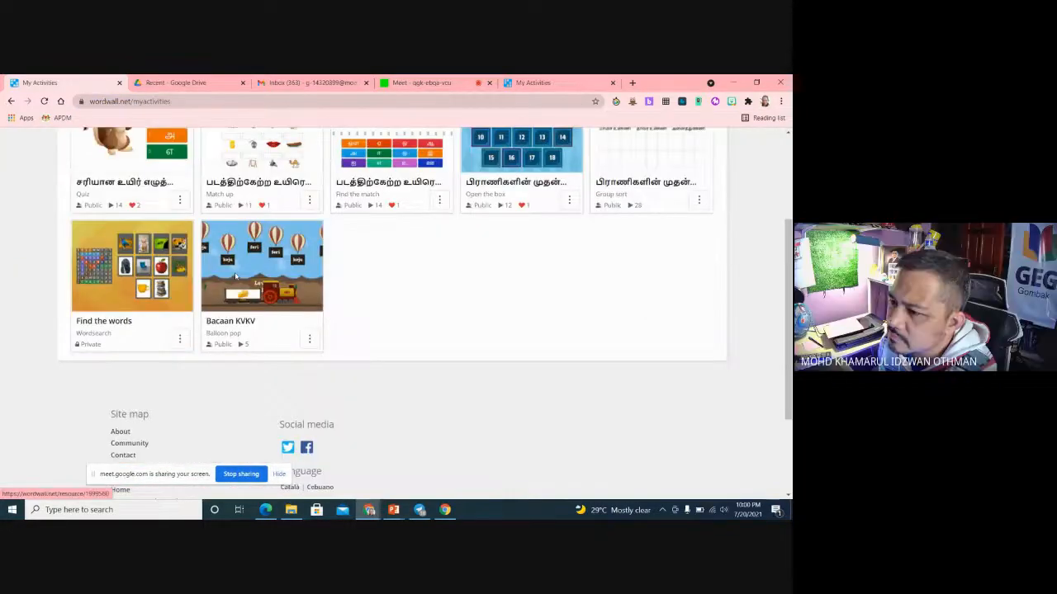
pyautogui.click(109, 284)
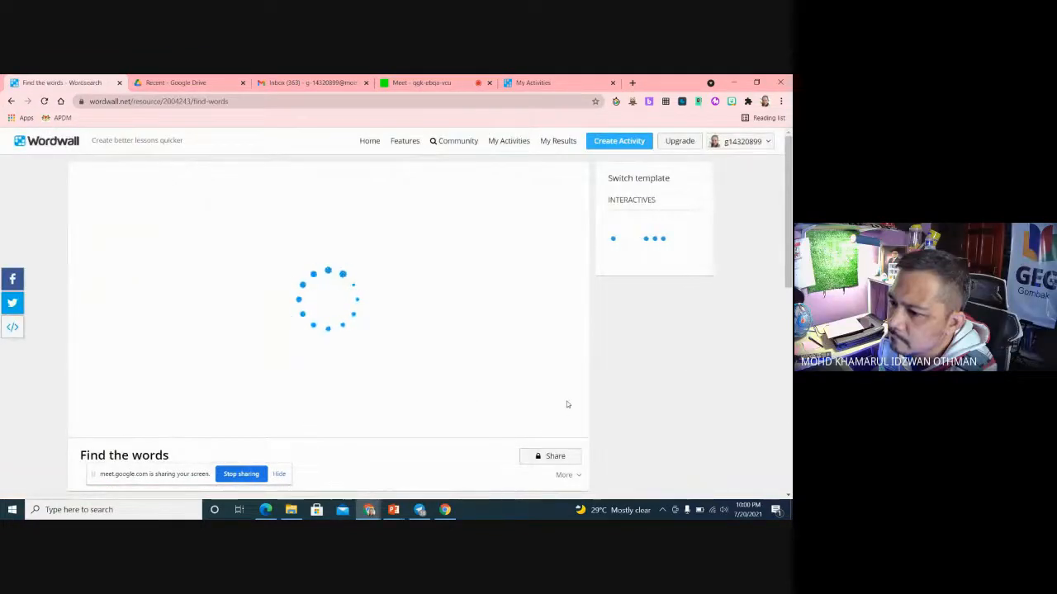
pyautogui.scroll(-2, 568, 404)
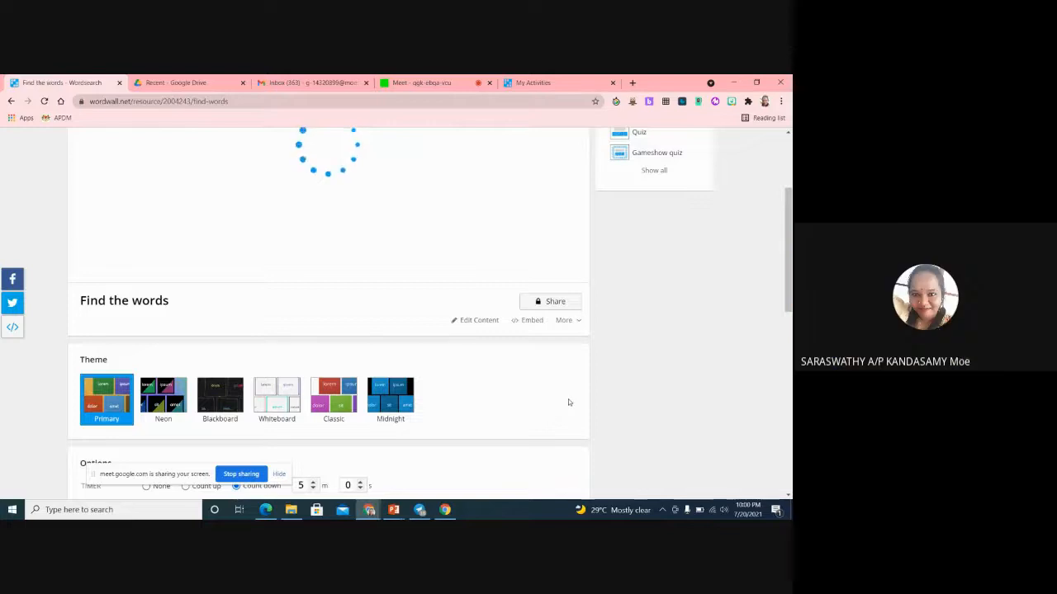
pyautogui.scroll(-2, 567, 402)
pyautogui.scroll(4, 577, 420)
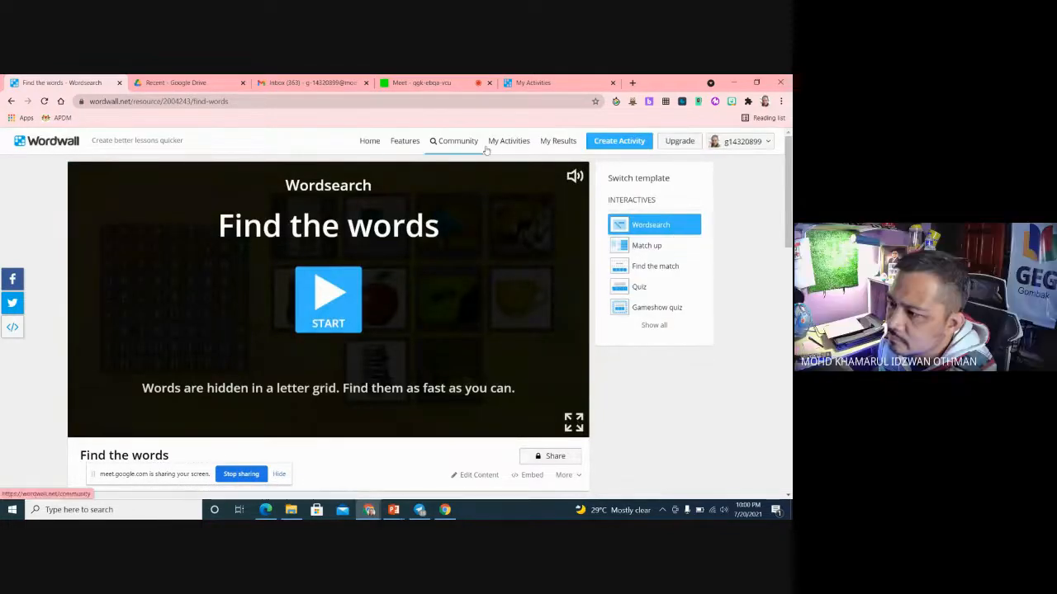
pyautogui.click(523, 142)
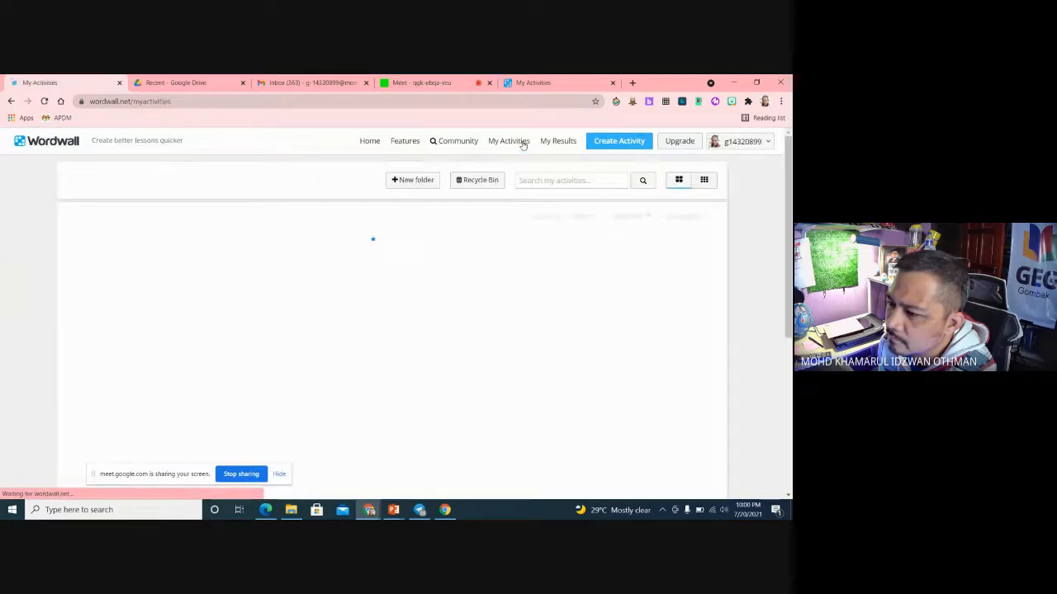
# Step: Switch to the Google Meet call and stop presenting the screen
pyautogui.click(430, 82)
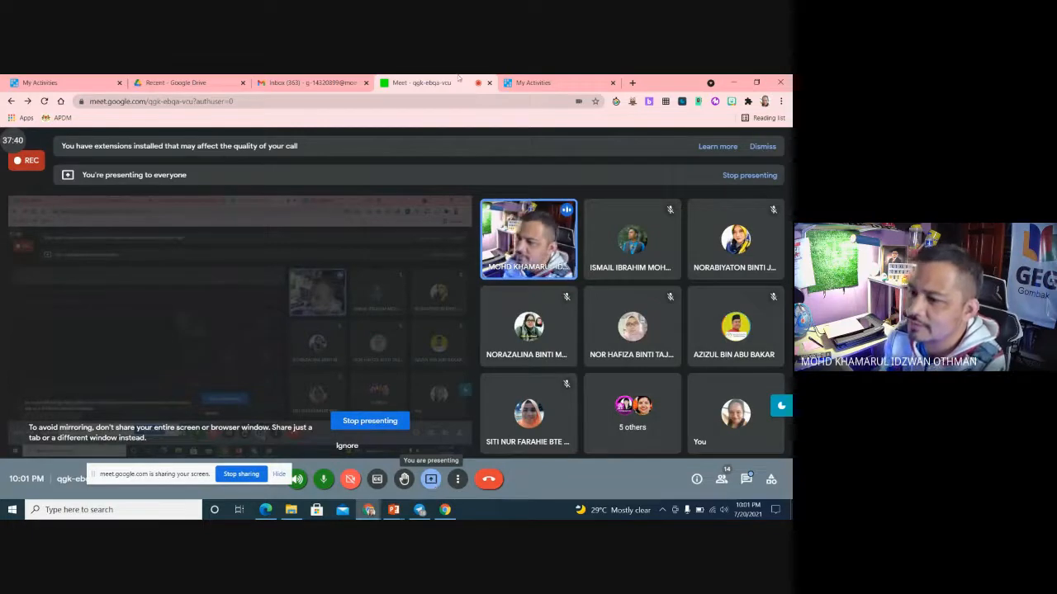
pyautogui.click(548, 82)
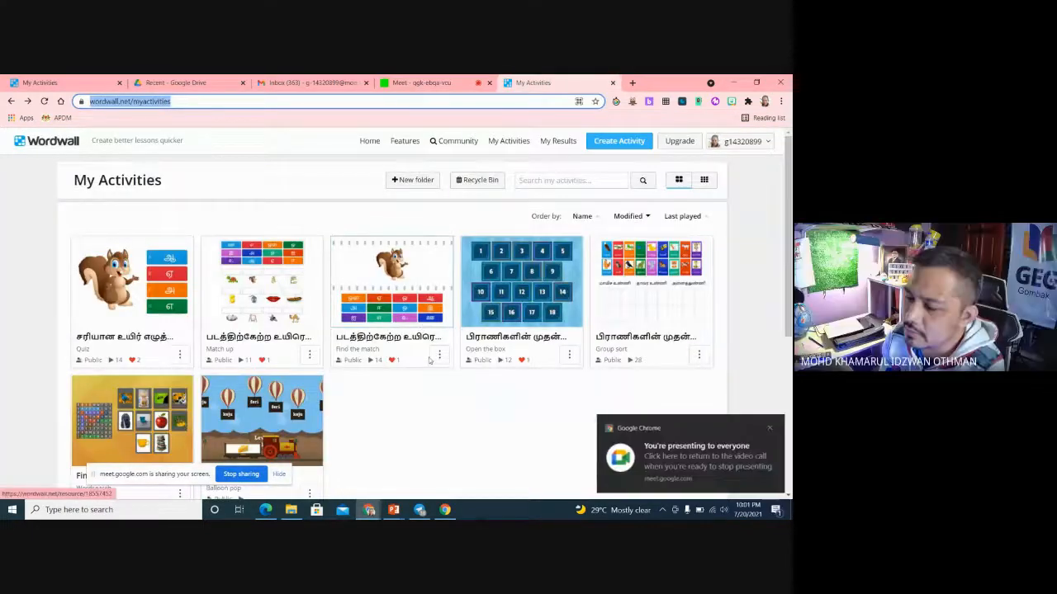
pyautogui.click(422, 83)
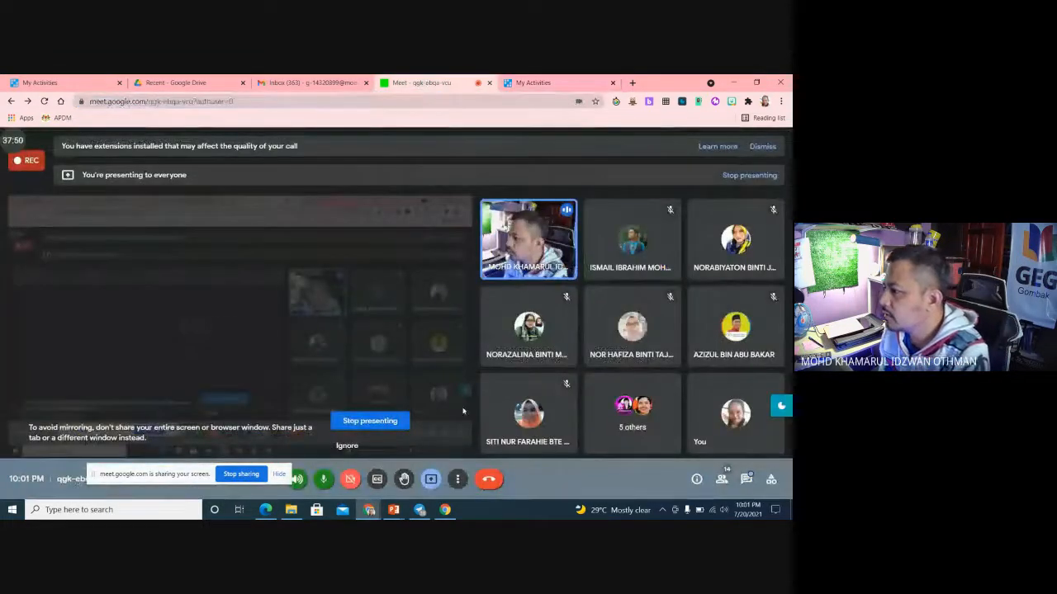
pyautogui.click(428, 485)
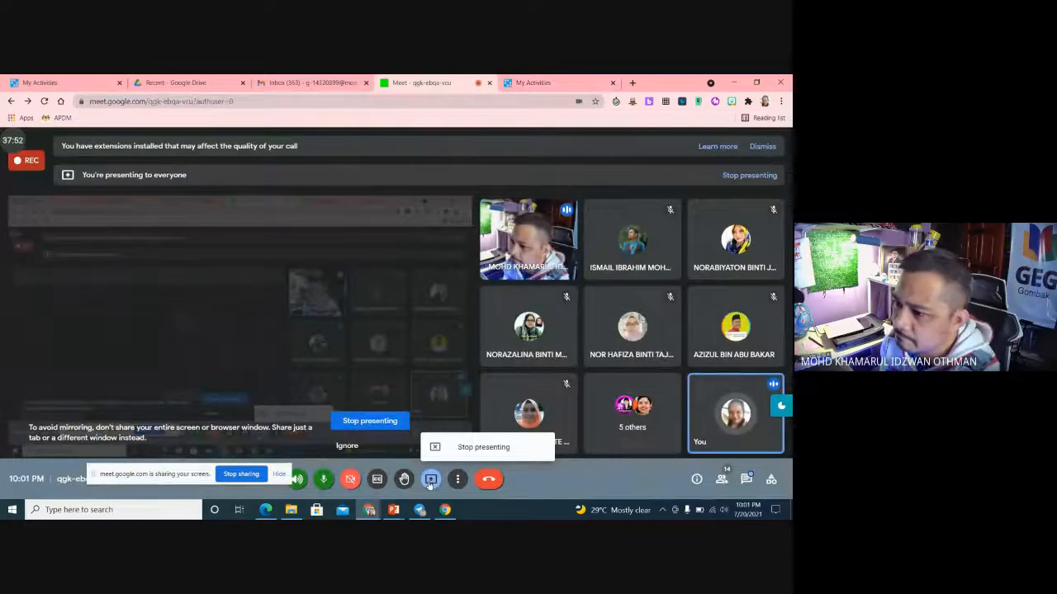
pyautogui.click(462, 448)
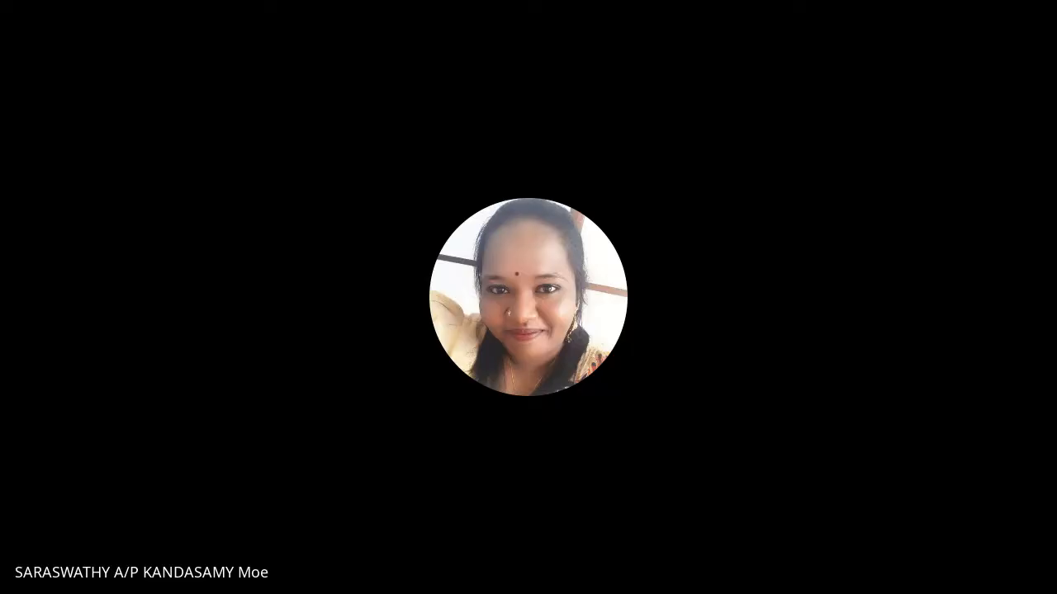